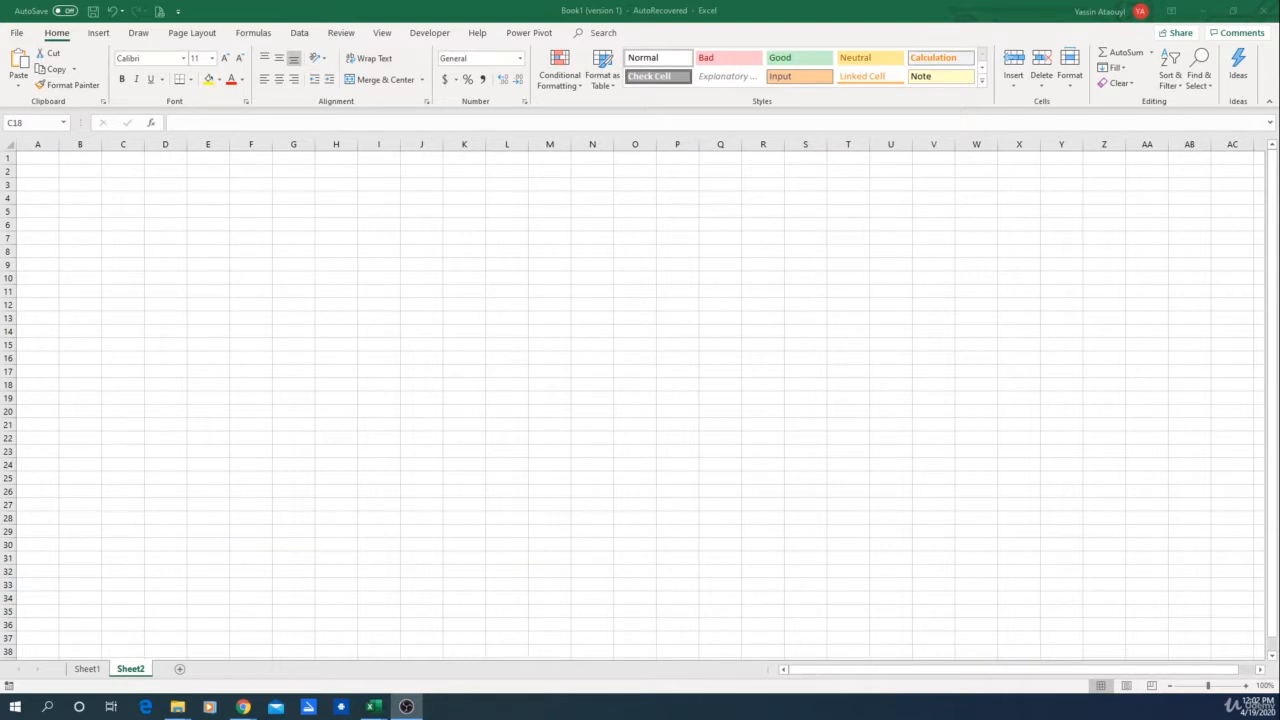
key("alt+Tab")
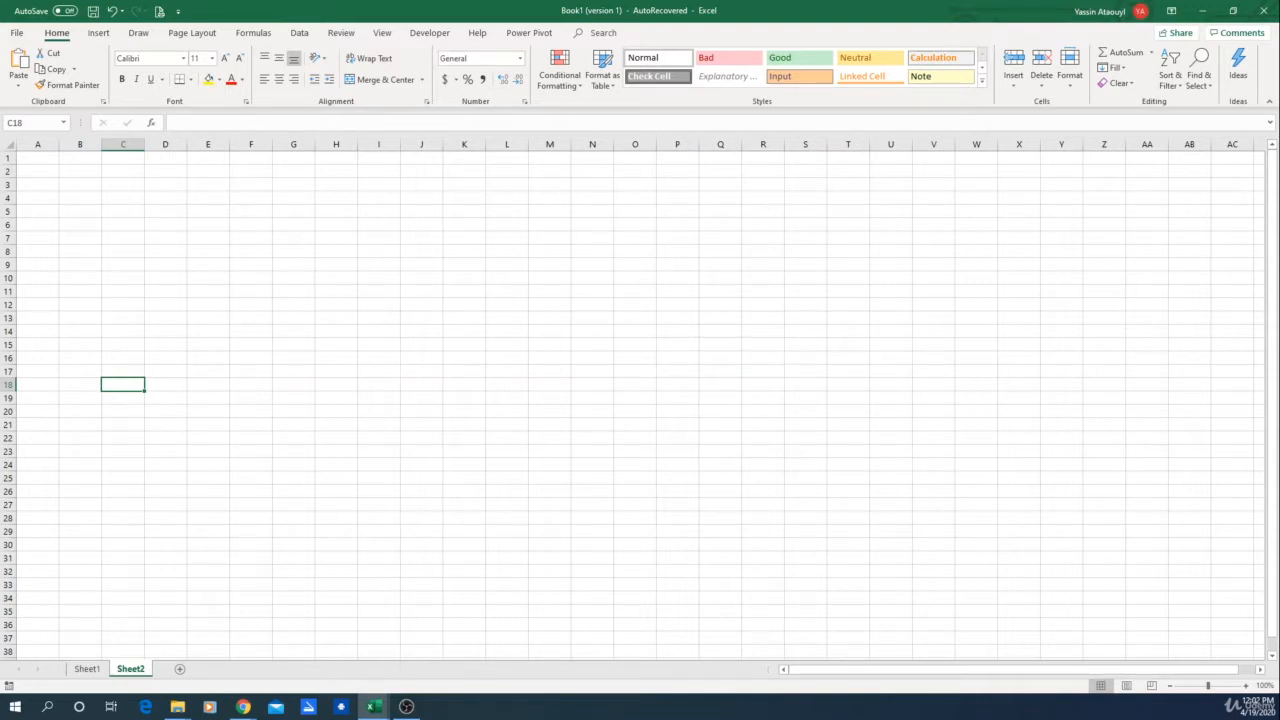
key("alt+F11")
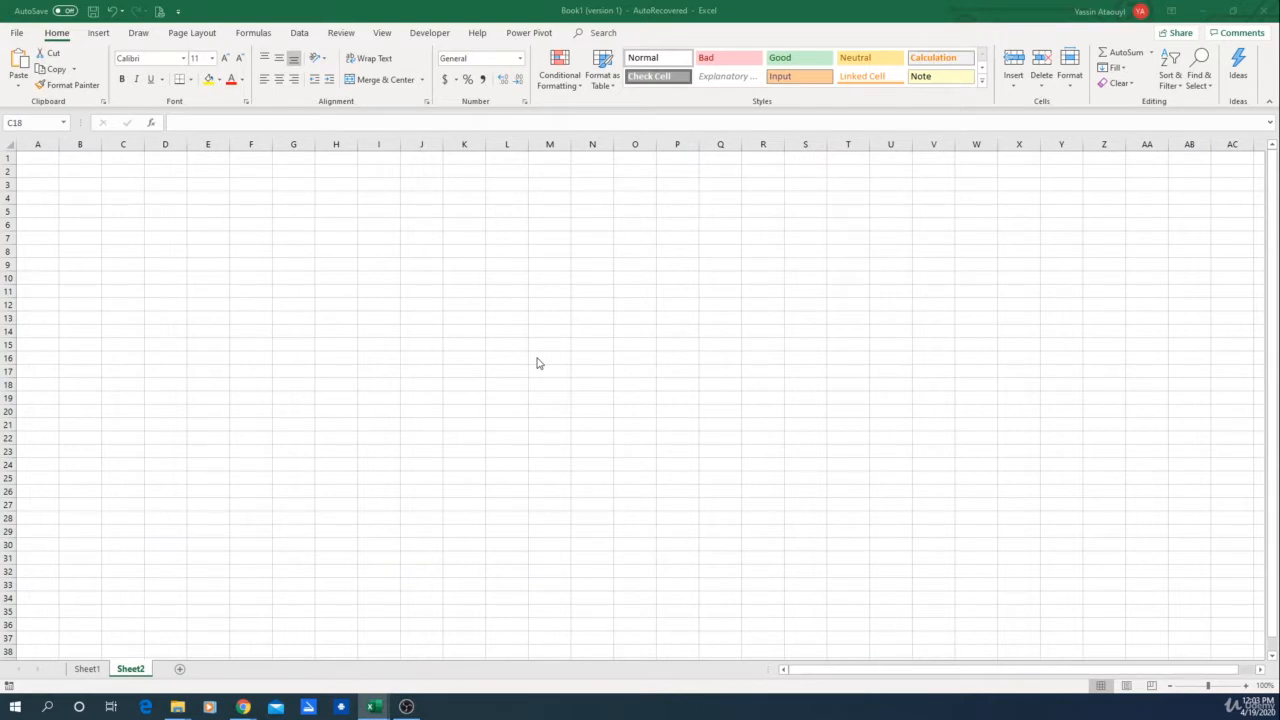
Step: Enter the header gender in C6 and widen column C
left_click(108, 225)
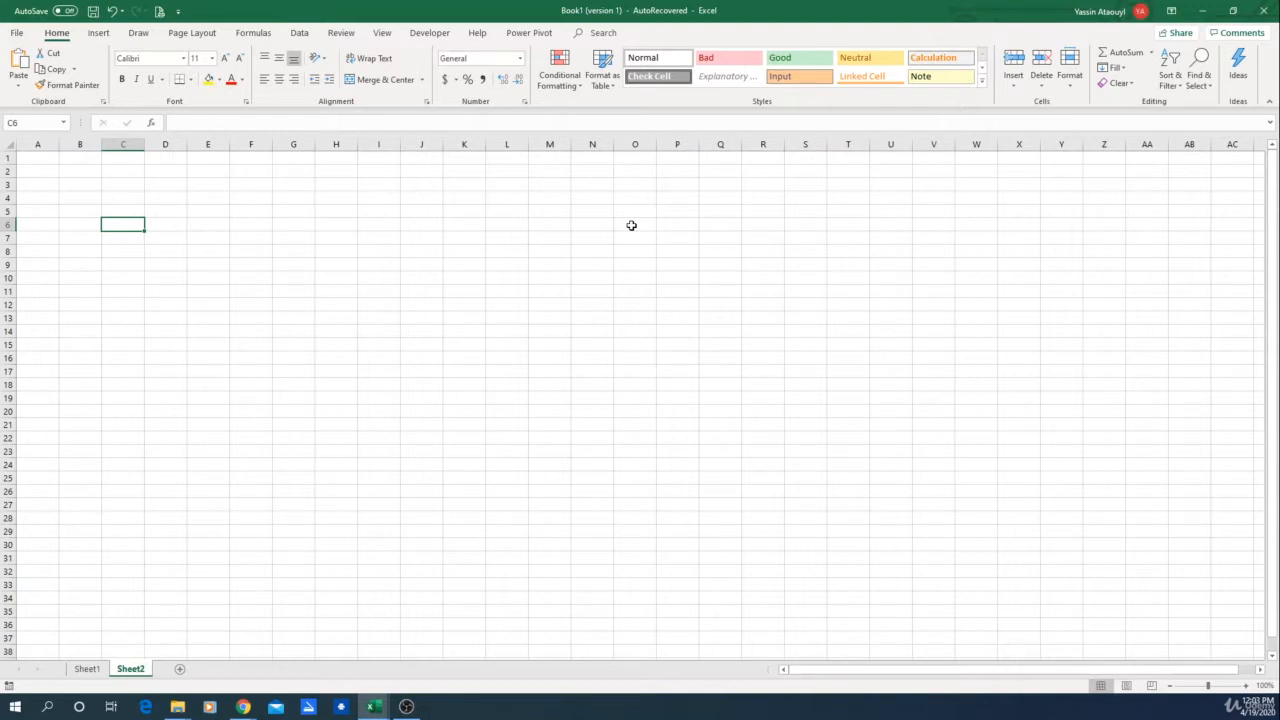
type("gender")
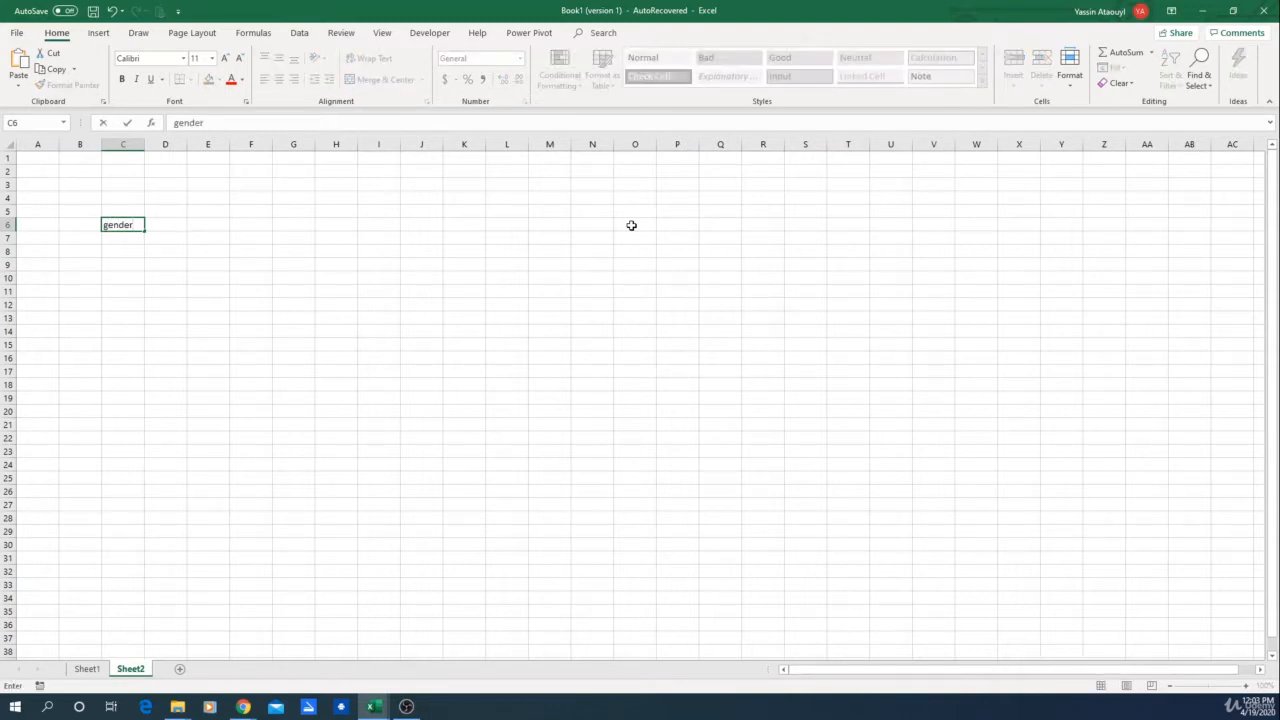
key("Return")
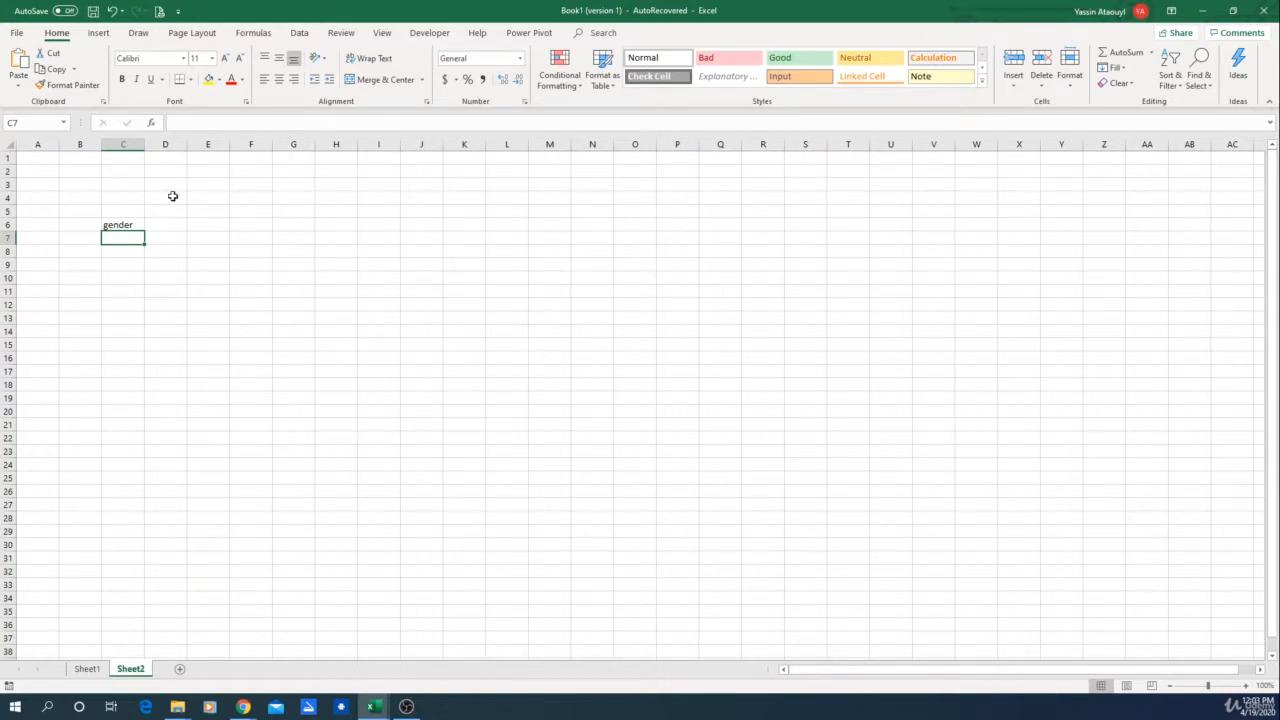
left_click_drag(144, 145, 198, 144)
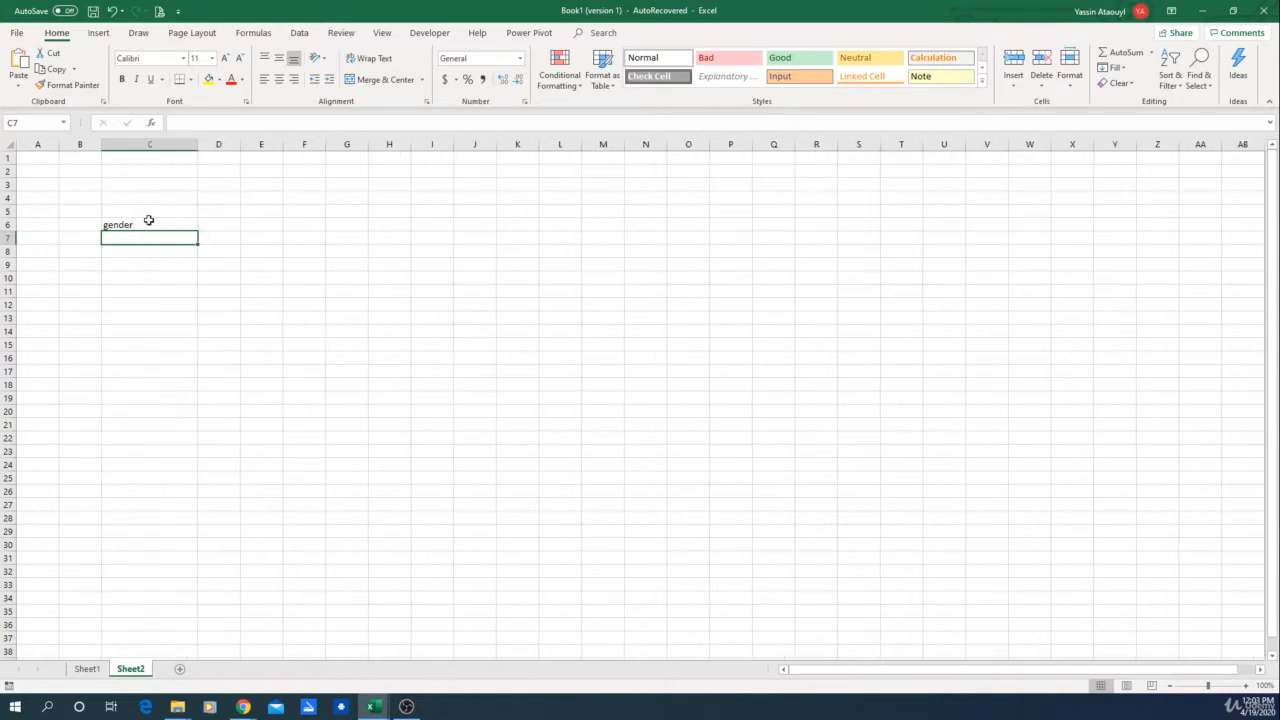
Step: Start an IF formula in C7 whose test checks whether B7 equals 1
left_click(144, 223)
left_click(81, 227)
left_click(88, 237)
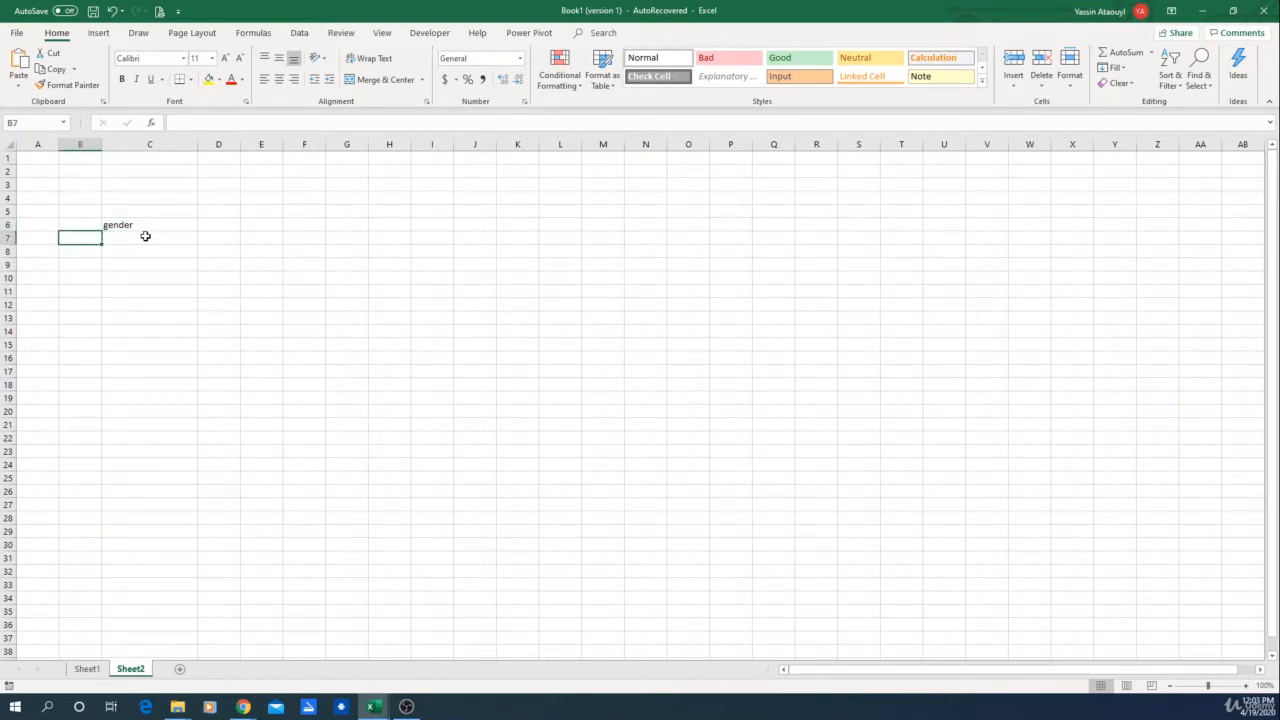
left_click(145, 236)
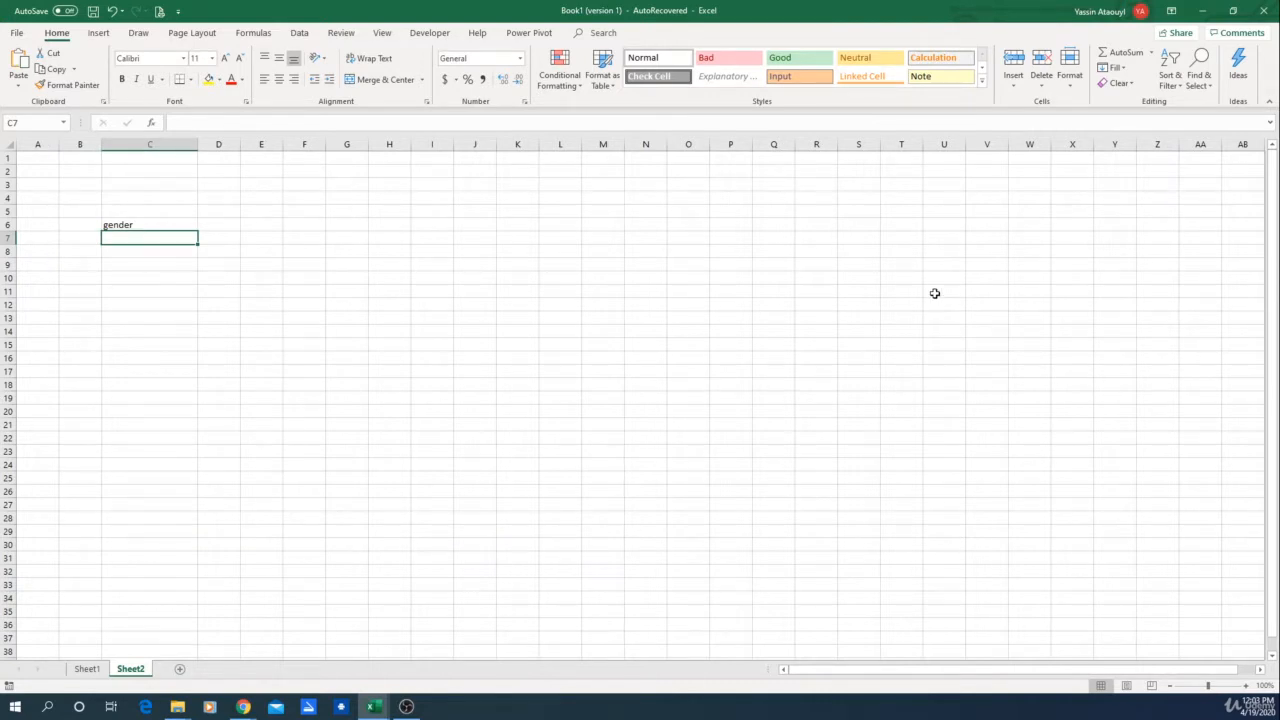
type("=")
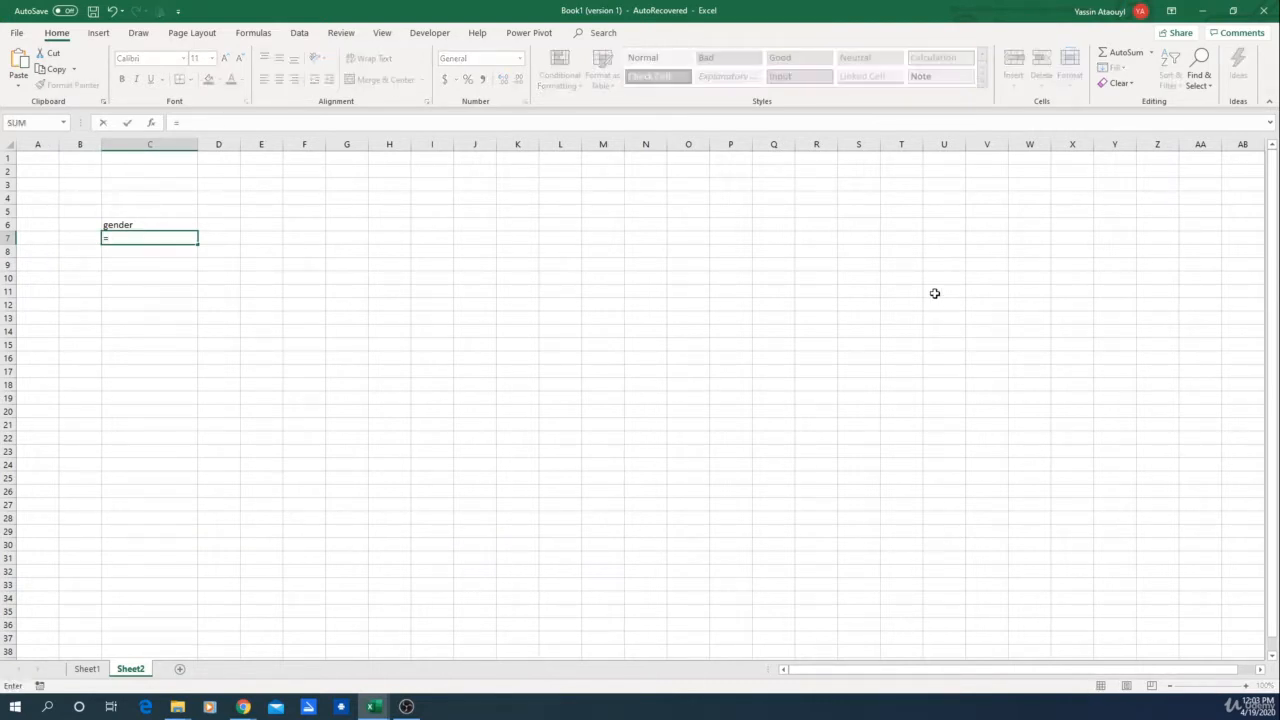
type("if")
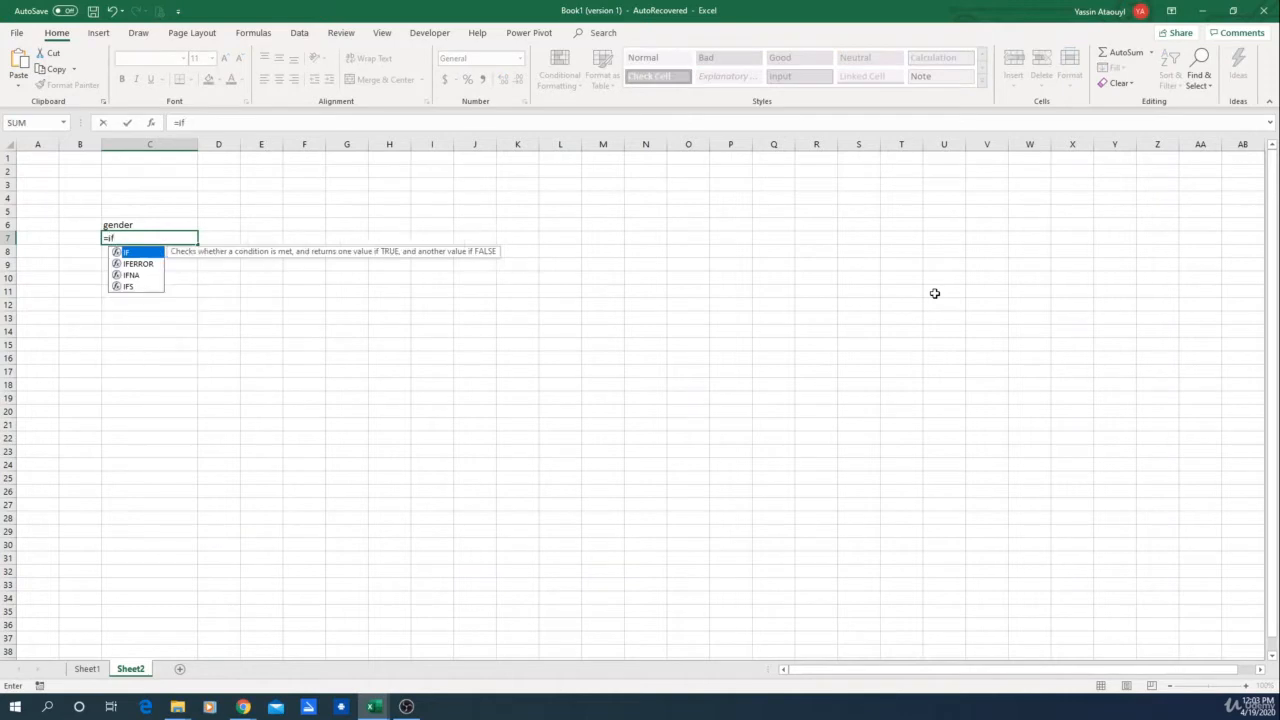
double_click(124, 253)
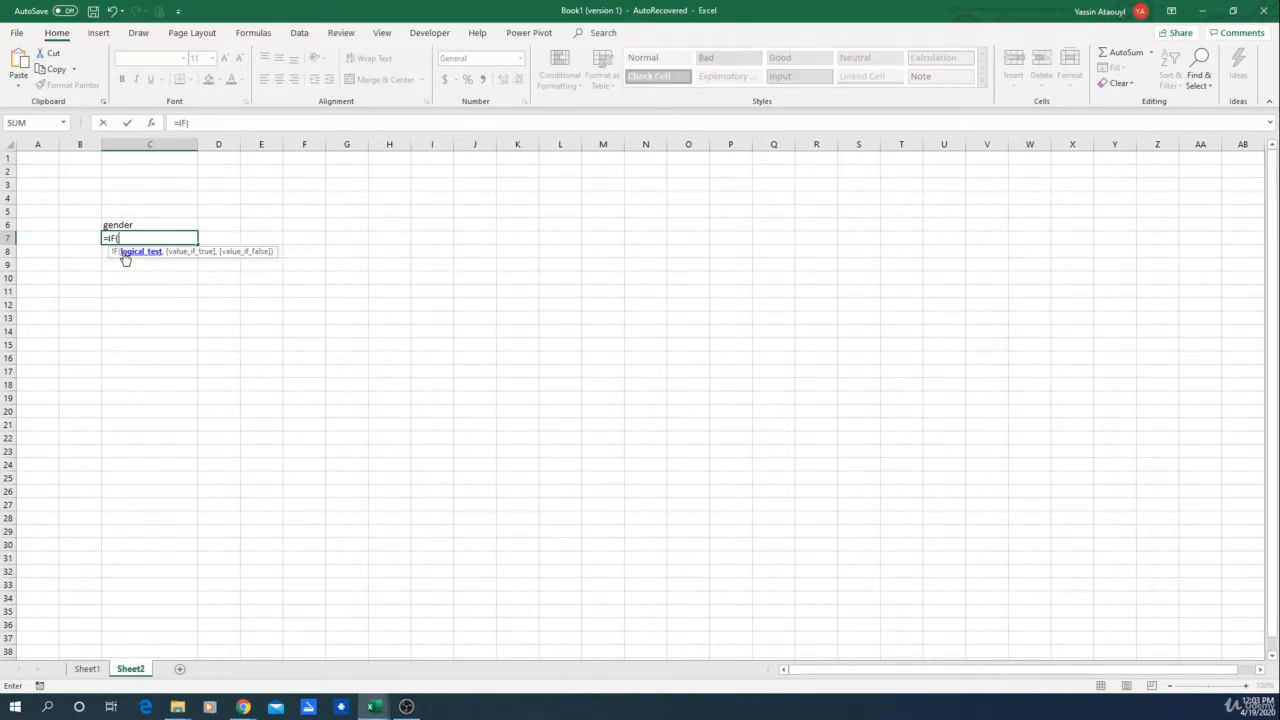
left_click(69, 239)
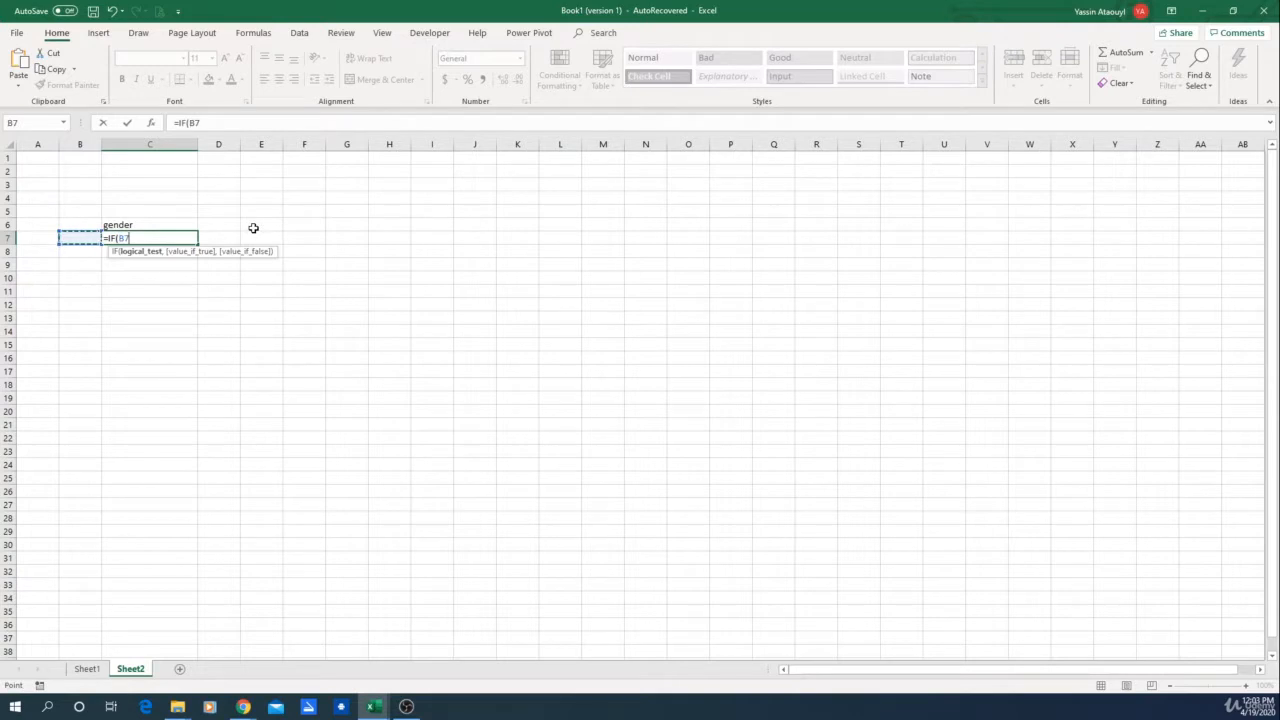
type("=1 ,")
type("\"men\"")
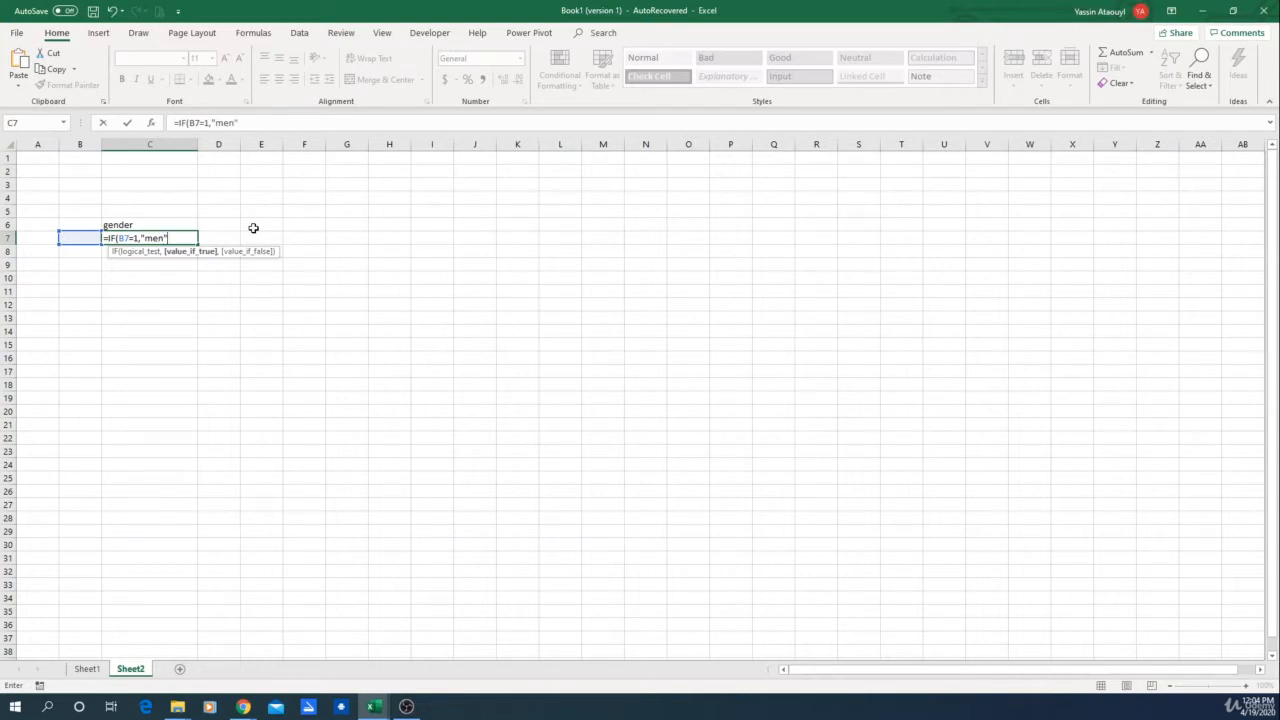
type(",women")
Step: Complete the C7 formula as =IF(B7=1,"men","women") and confirm it
left_click(172, 239)
type("\"")
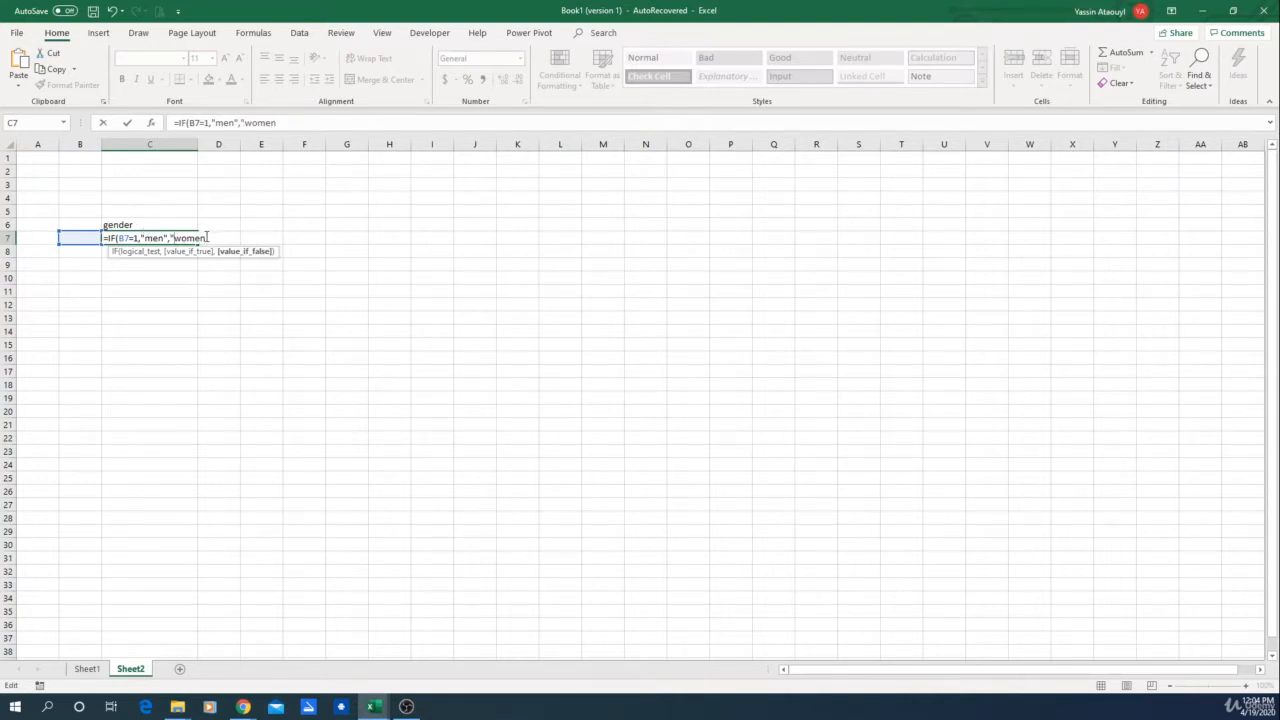
left_click(207, 238)
type("\")")
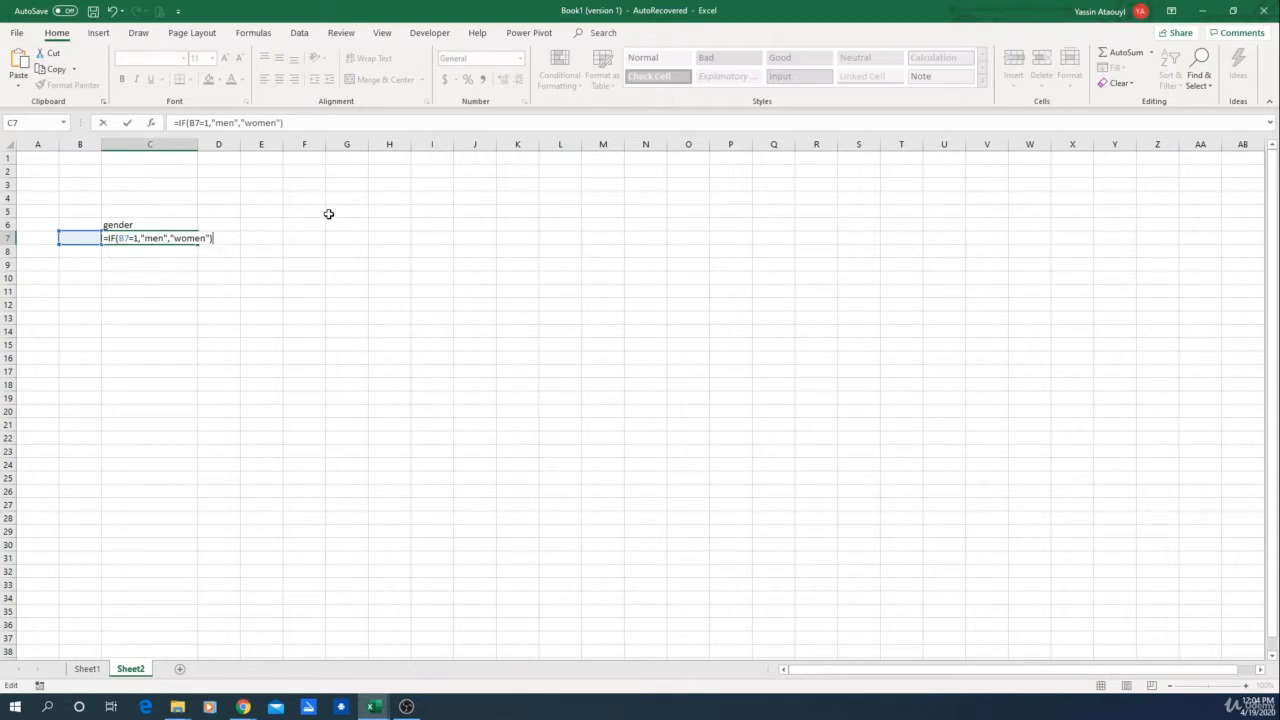
key("Return")
left_click(180, 316)
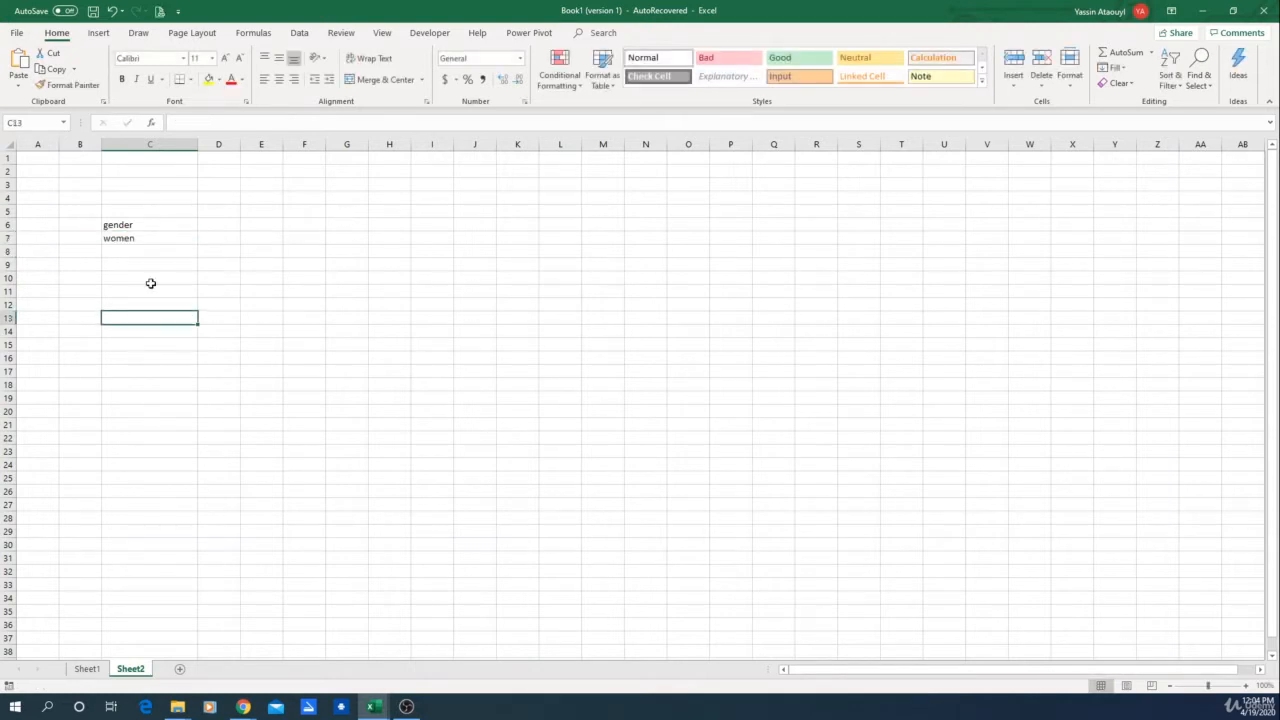
Step: Enter =RANDBETWEEN(1,2) in B7 to generate a random gender code
left_click(89, 240)
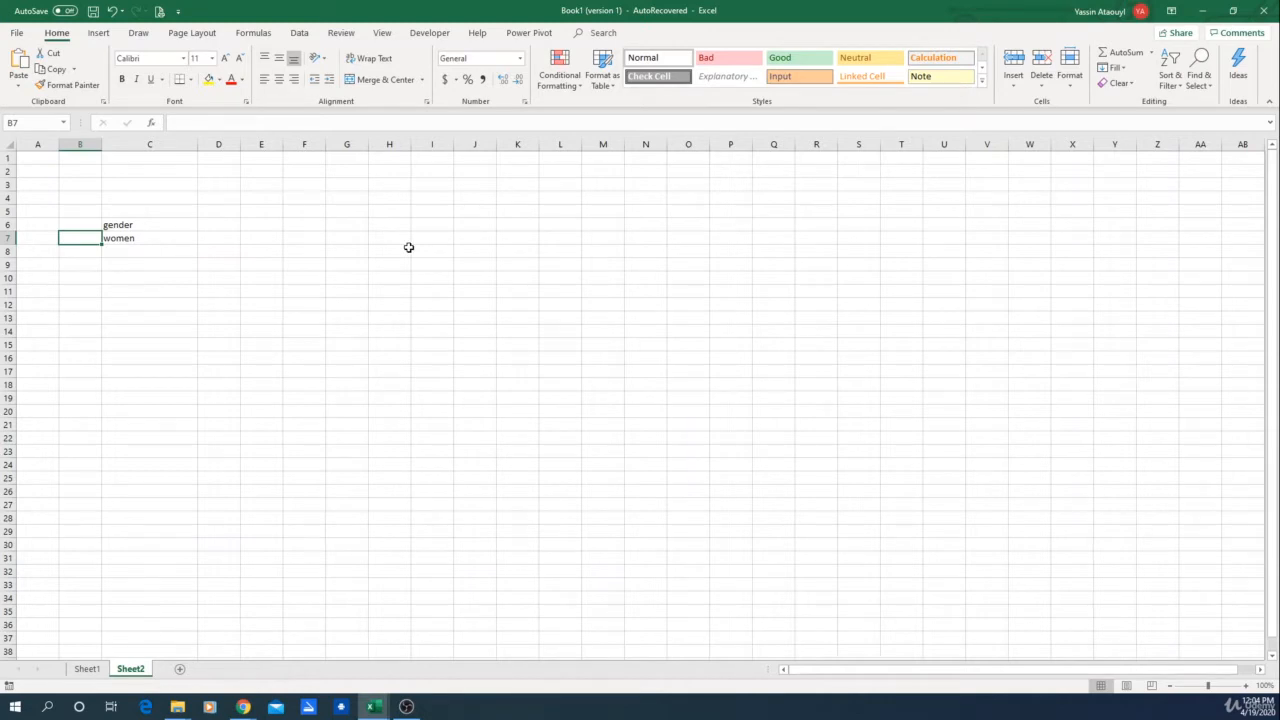
type("=ran")
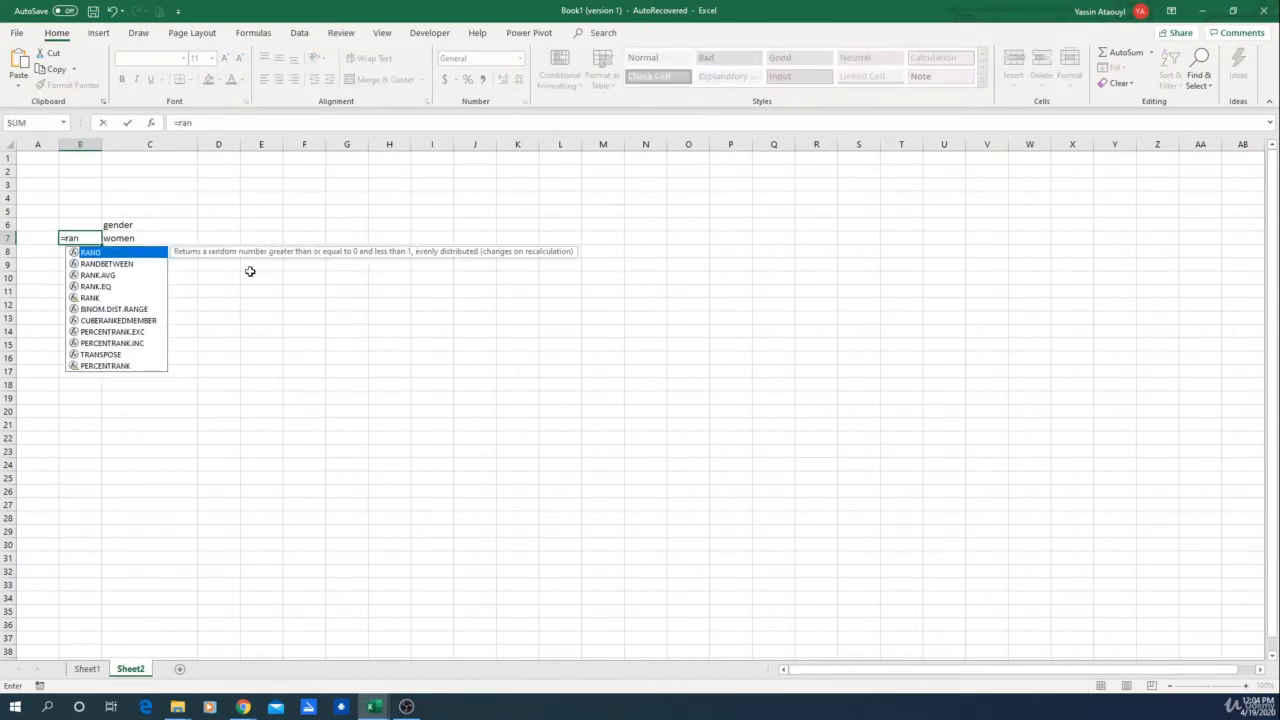
double_click(134, 263)
type("1")
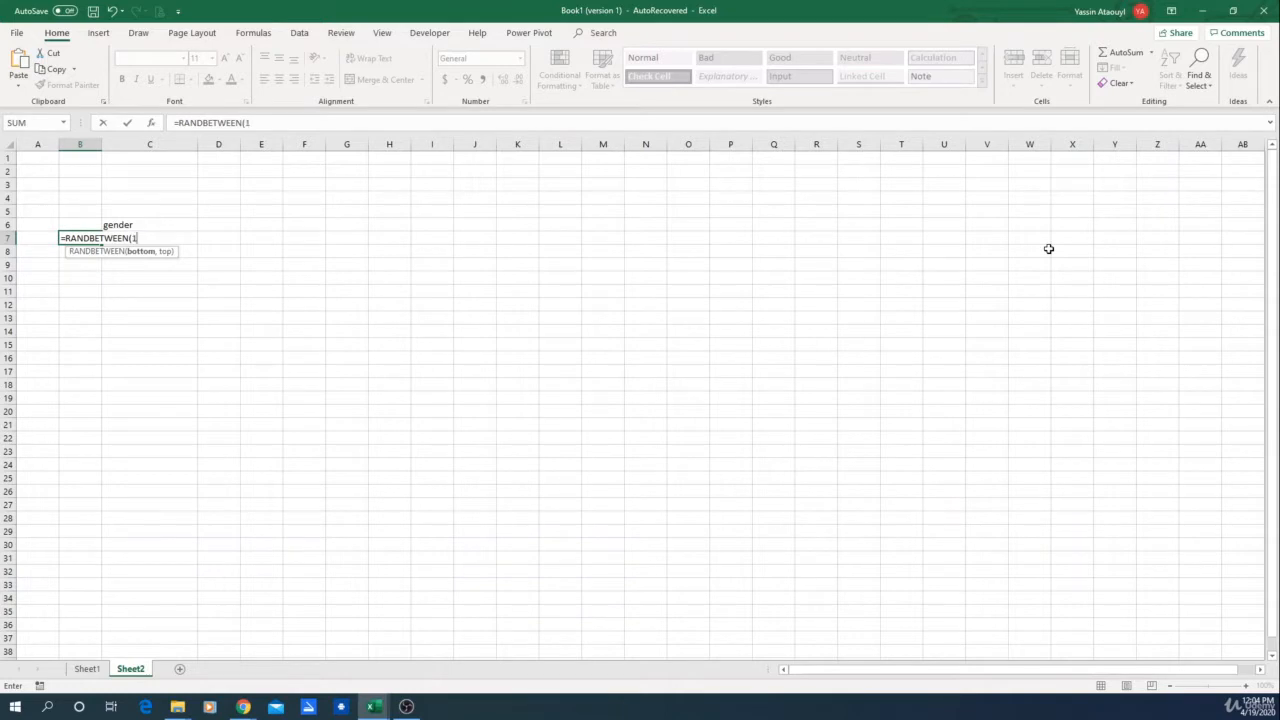
type(",2)")
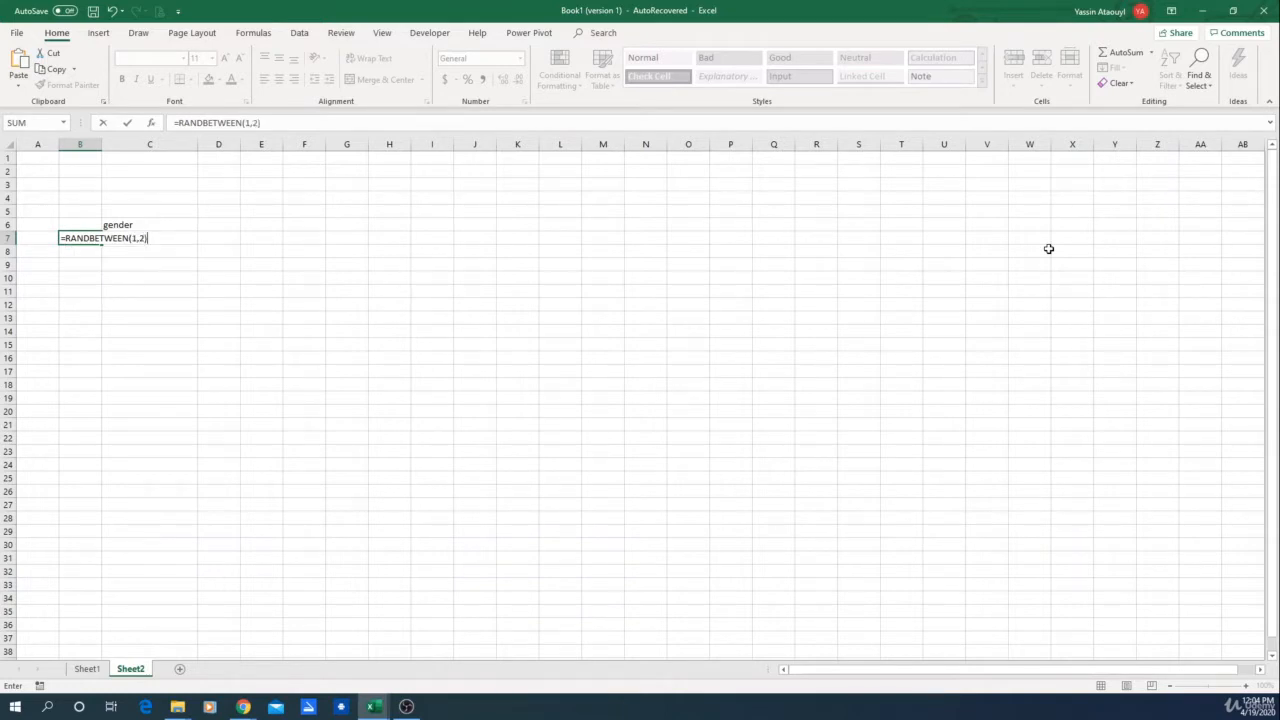
key("Return")
left_click(250, 294)
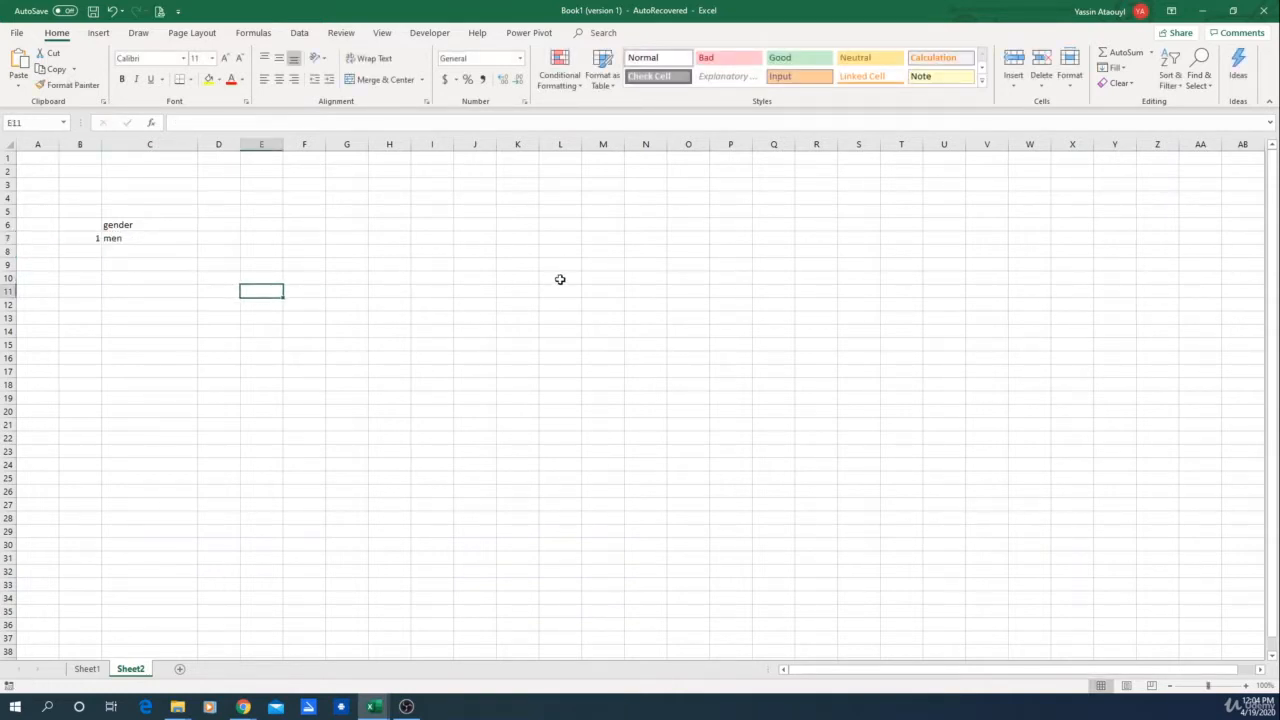
Step: Recalculate the sheet several times and inspect the formulas in B7 and C7
key("F9")
key("F9")
key("F9")
key("F9")
key("F9")
left_click(96, 237)
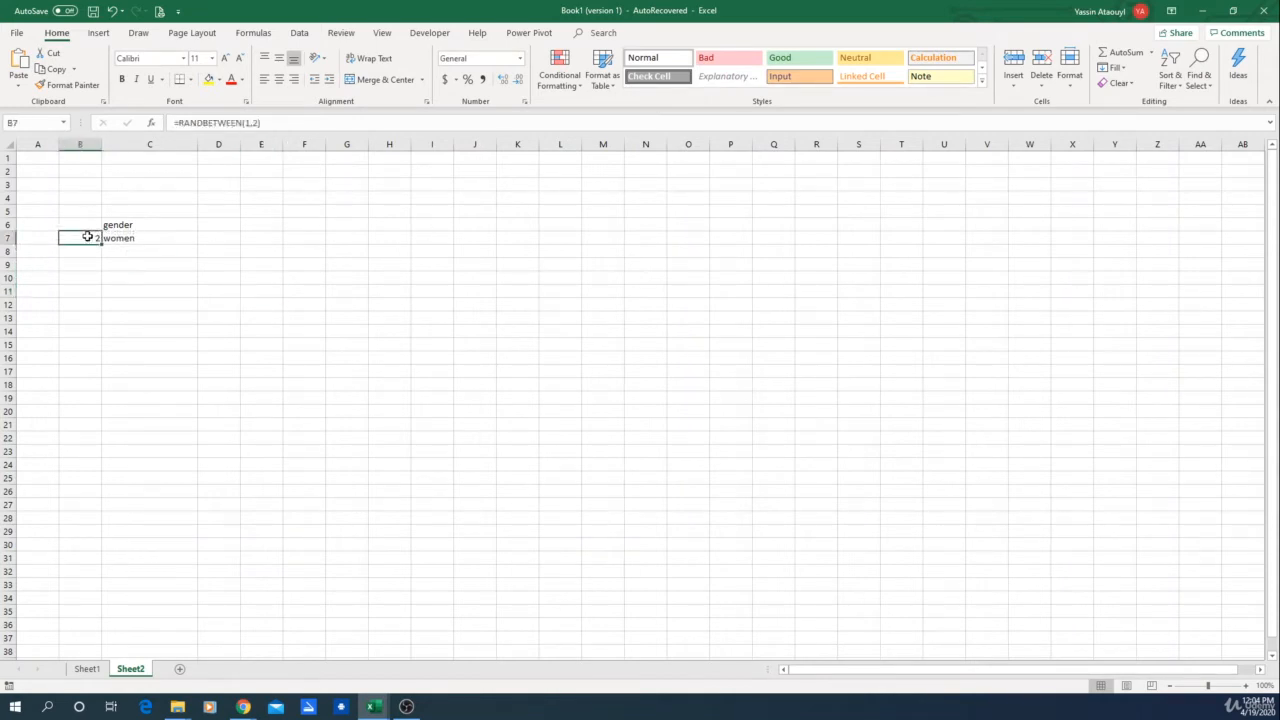
left_click(138, 239)
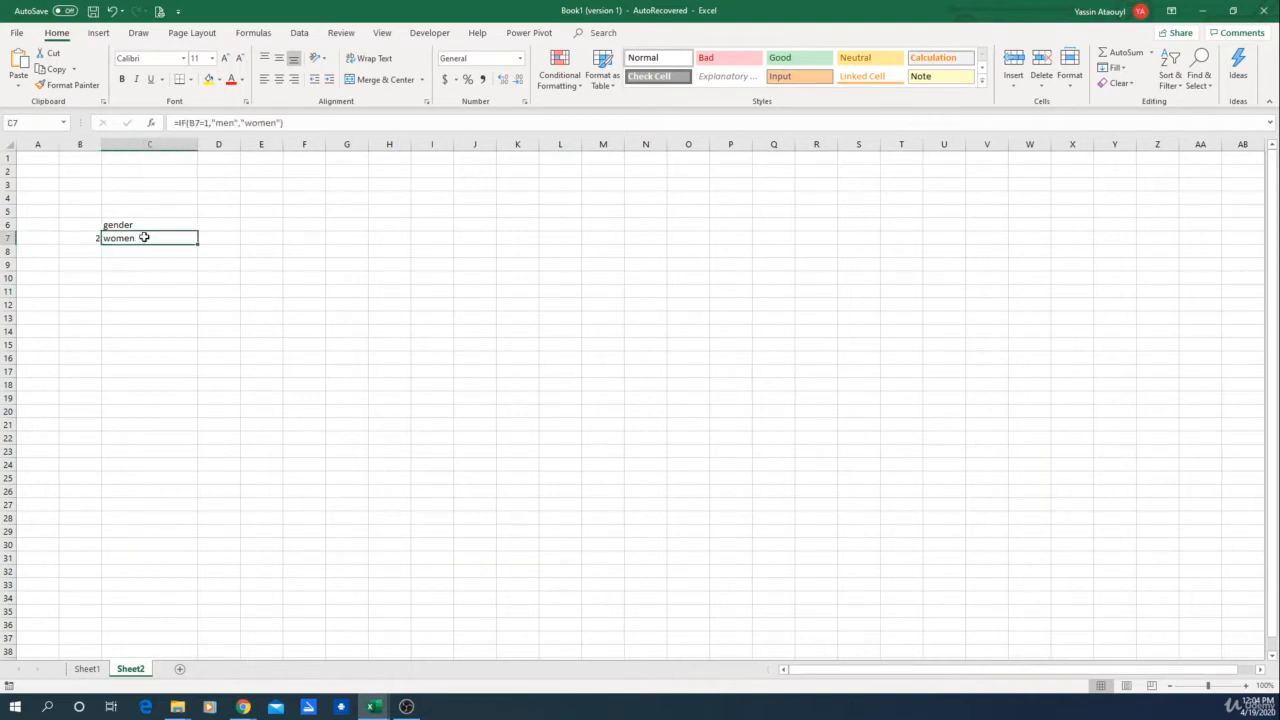
Step: Enter the header age in D6
left_click(214, 225)
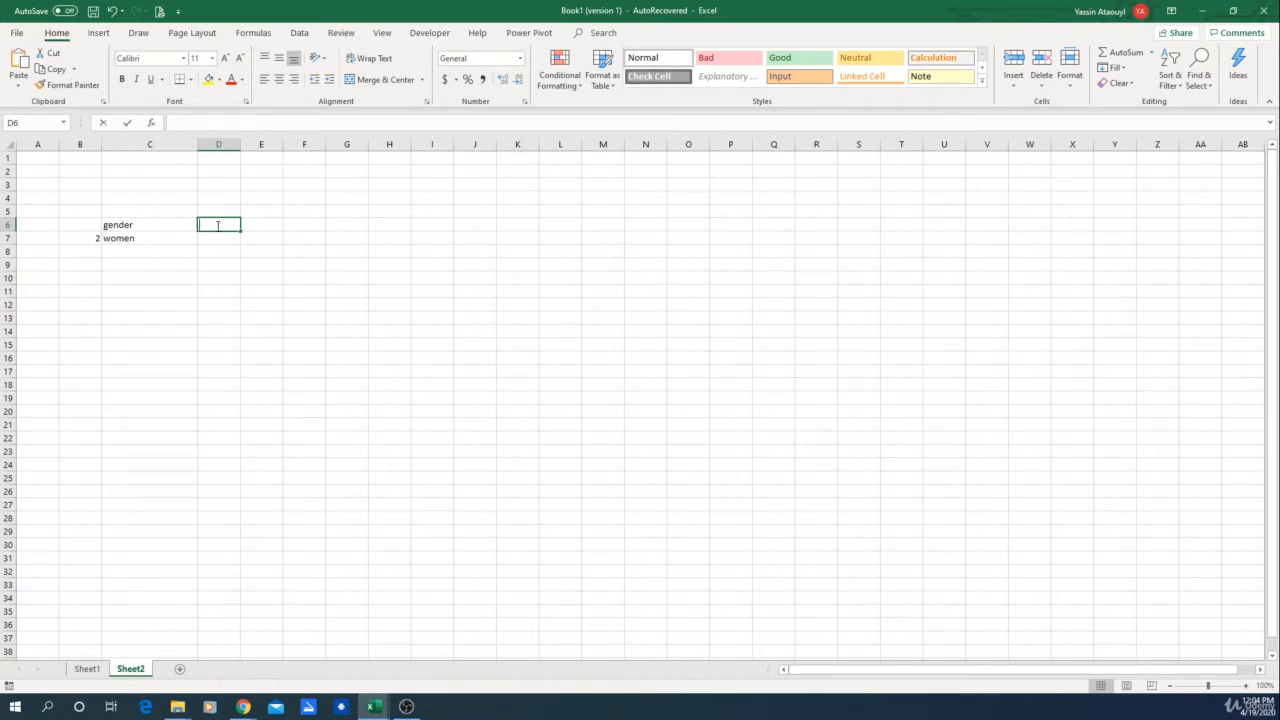
type("age")
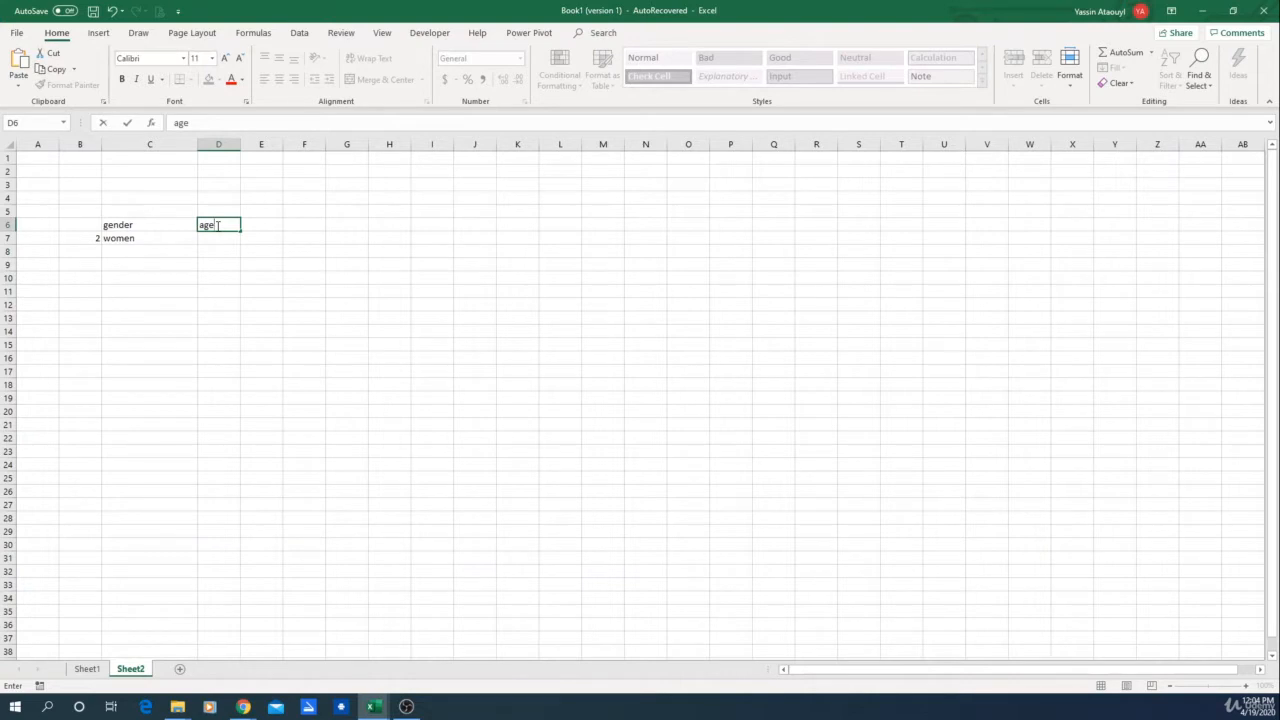
key("Return")
Step: Enter =RANDBETWEEN(25,45) in D7 to generate a random age
type("=ran")
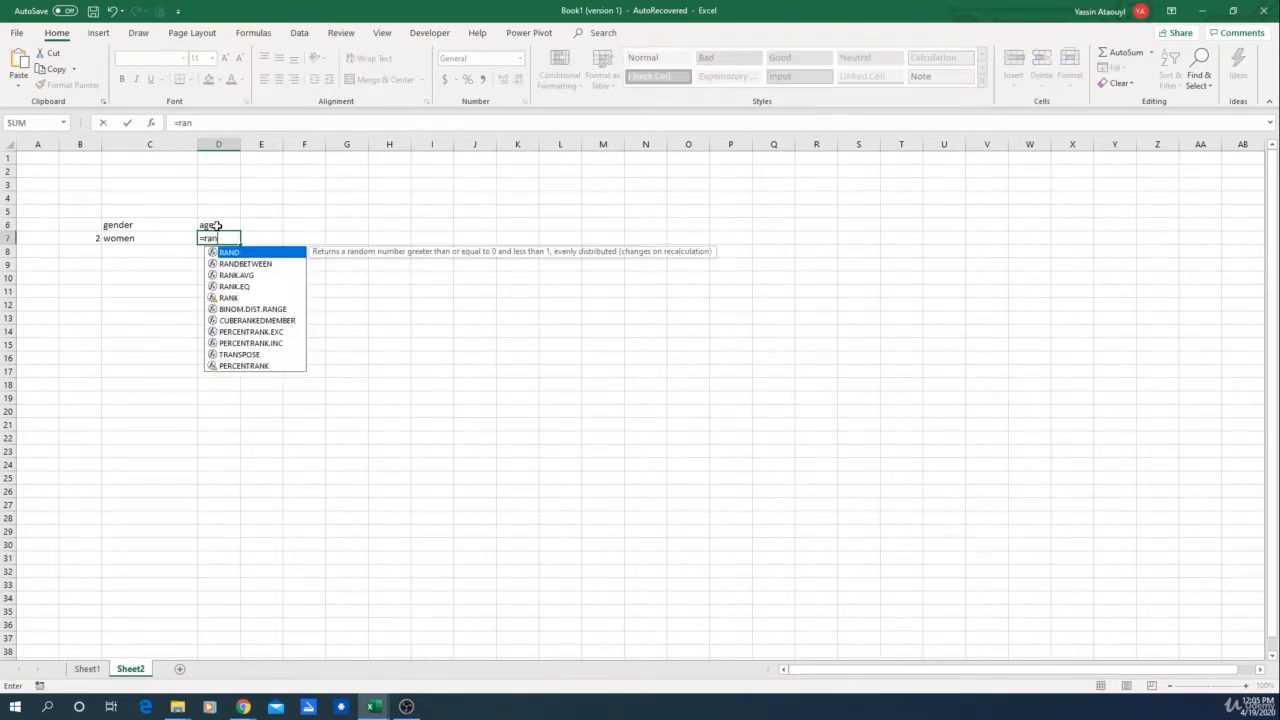
double_click(246, 264)
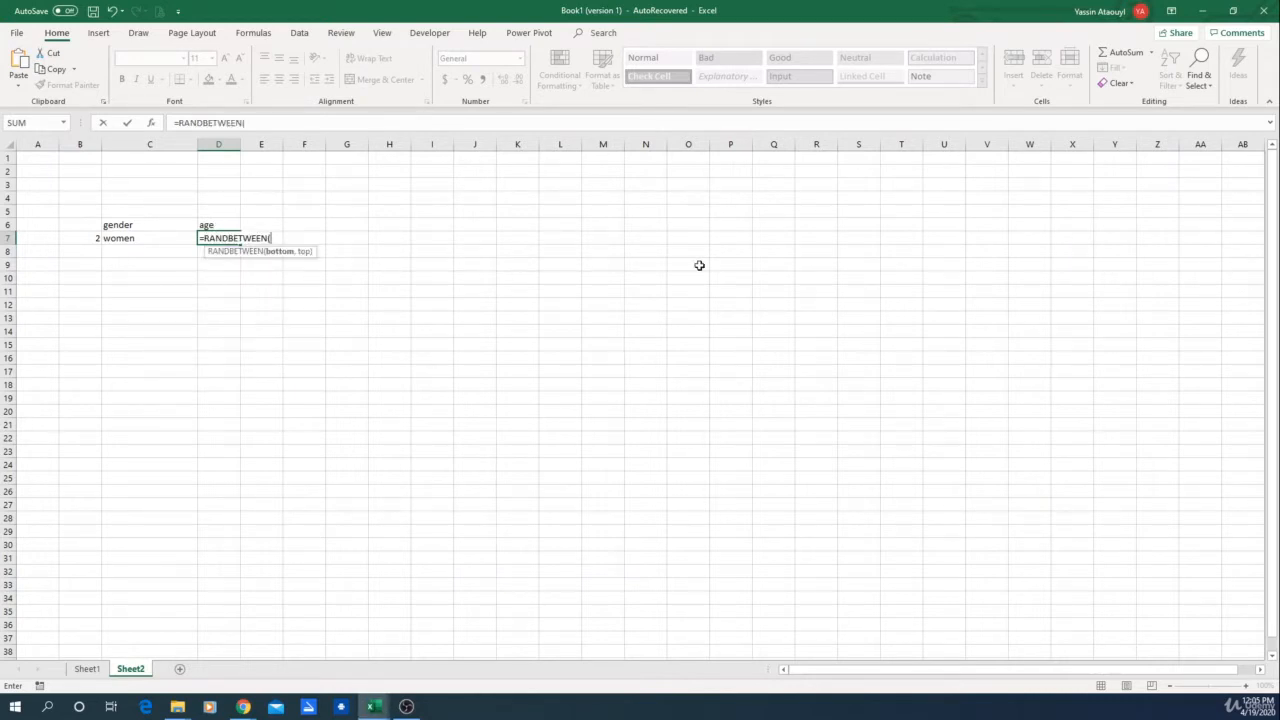
type("25,45")
key("Return")
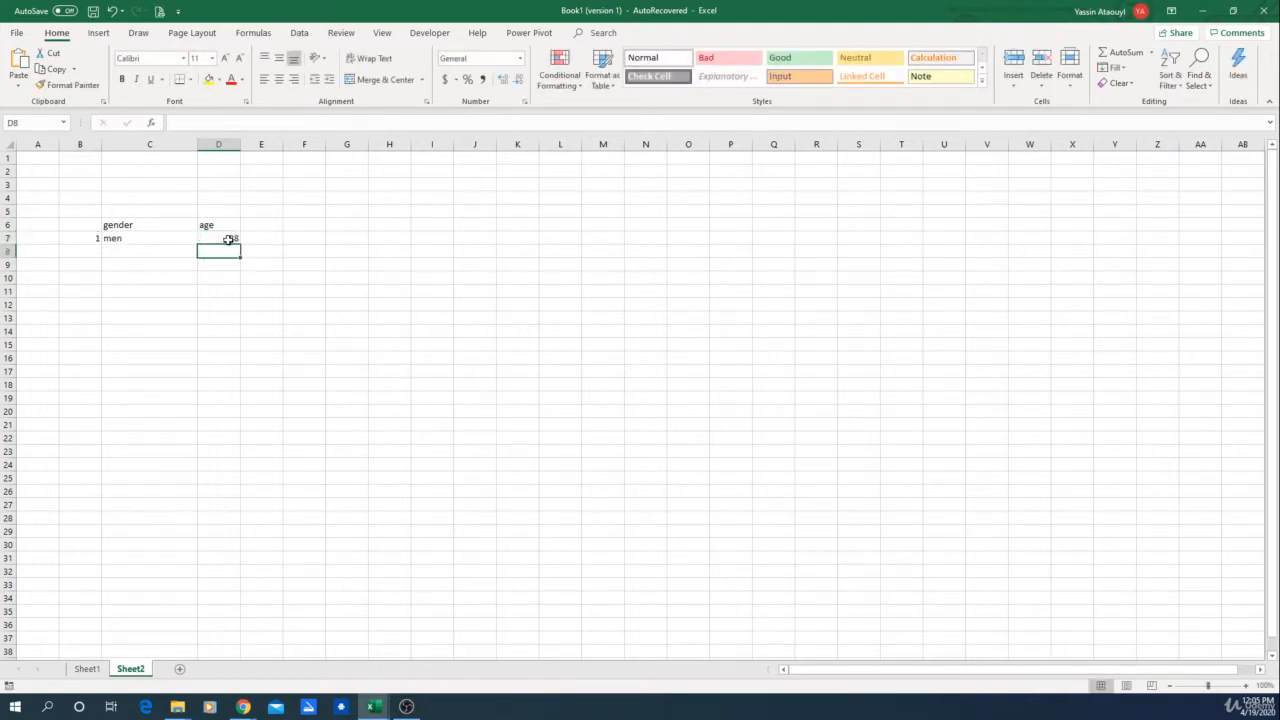
left_click(229, 239)
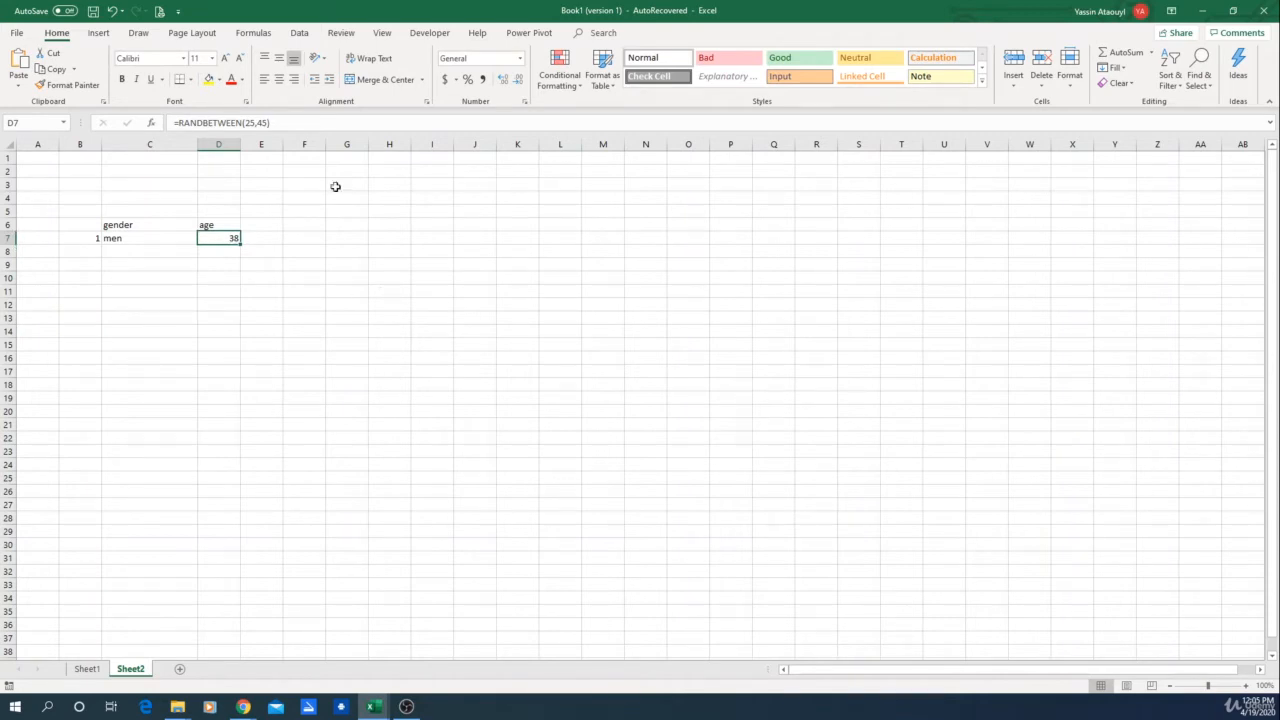
Step: Enter the header field of work in E6
left_click(258, 221)
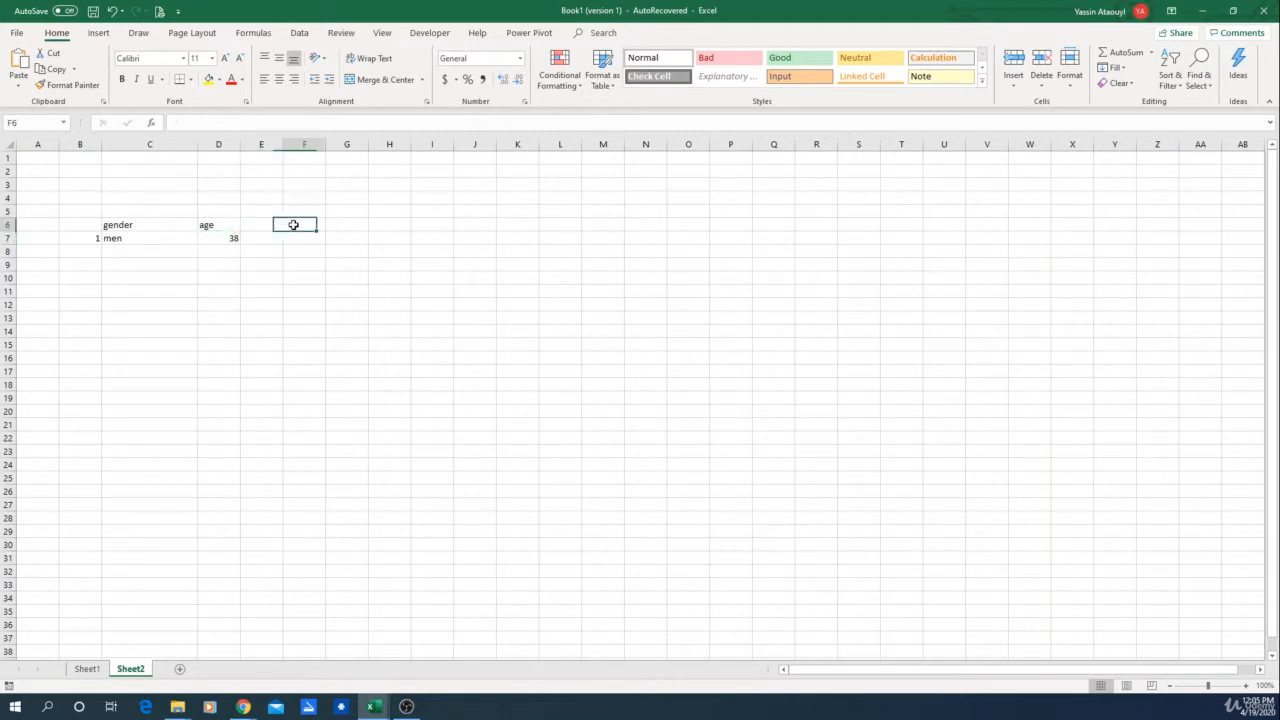
left_click(294, 224)
left_click(246, 225)
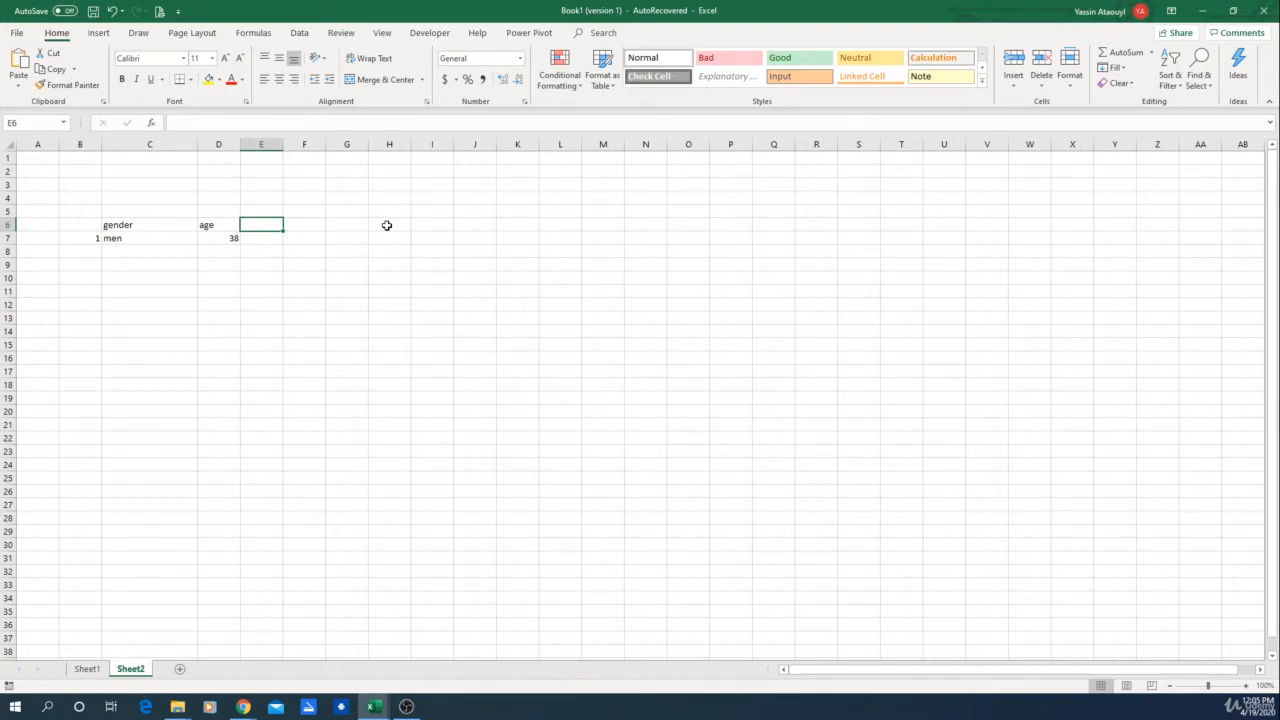
type("field o")
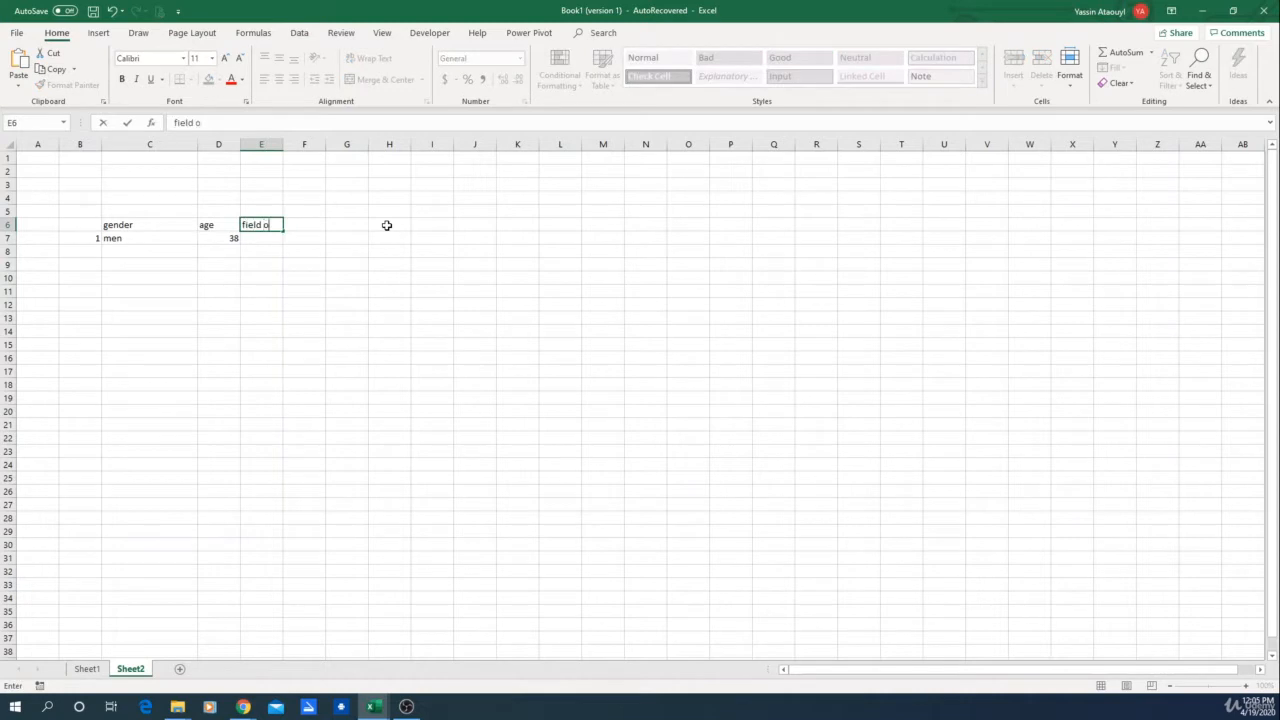
type("f work")
key("Return")
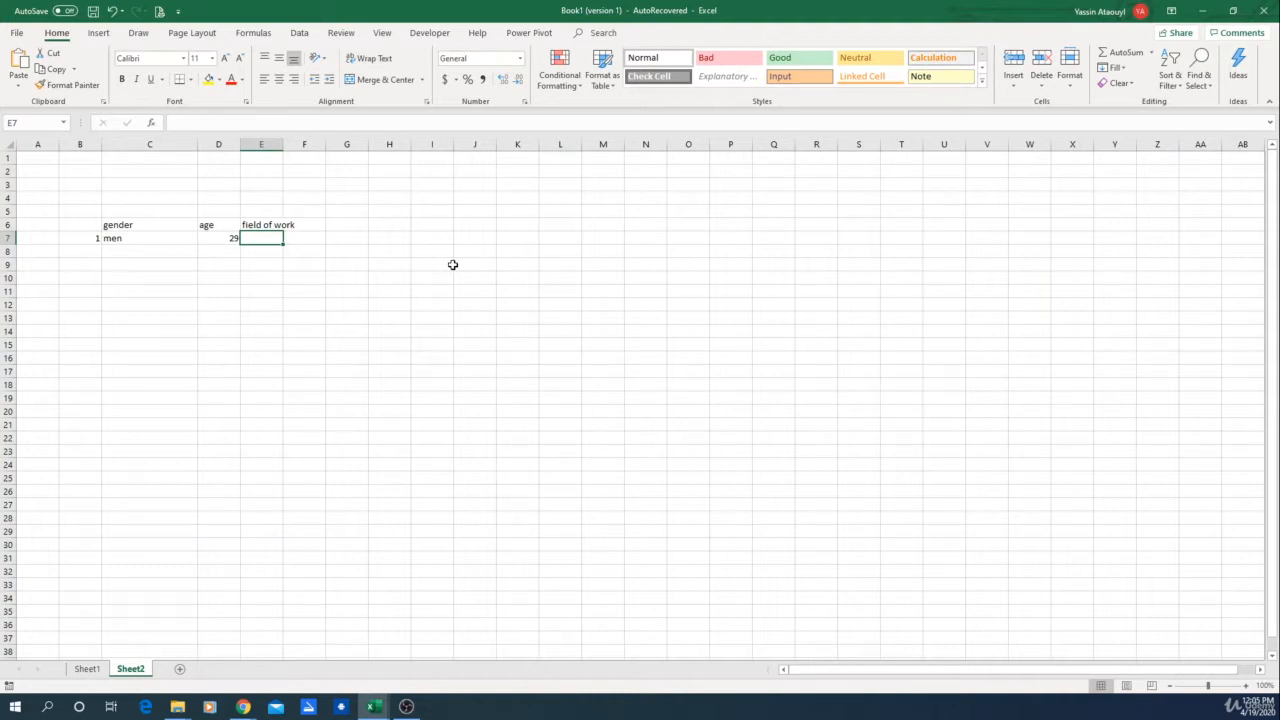
Step: Enter the field list health, construction, teaching, IT, general work and agriculture in cells R6 to R11
left_click(813, 215)
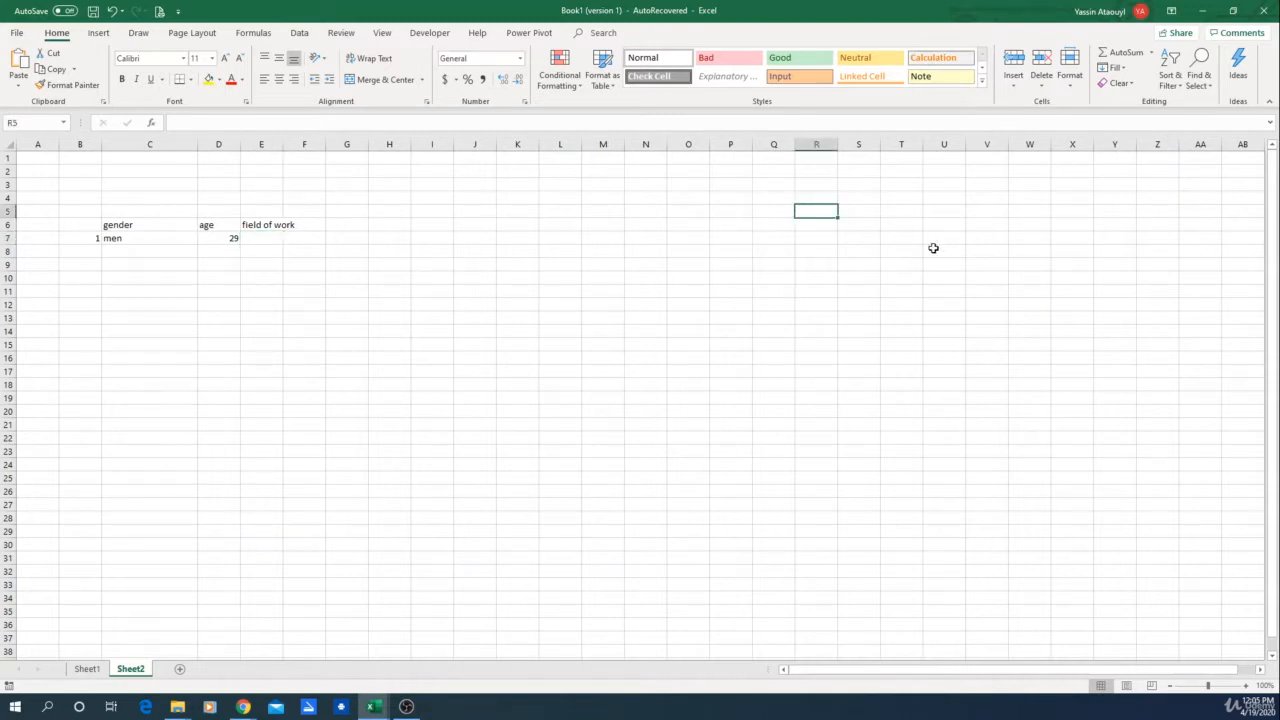
key("Down")
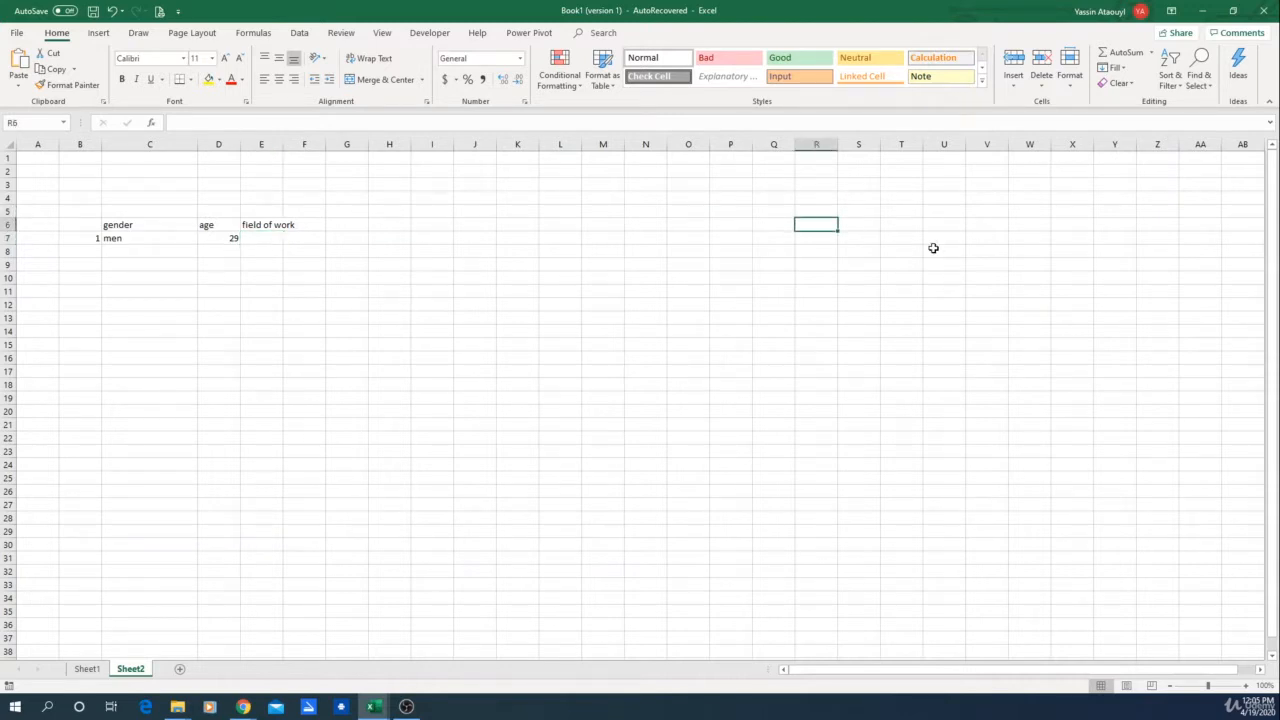
type("health")
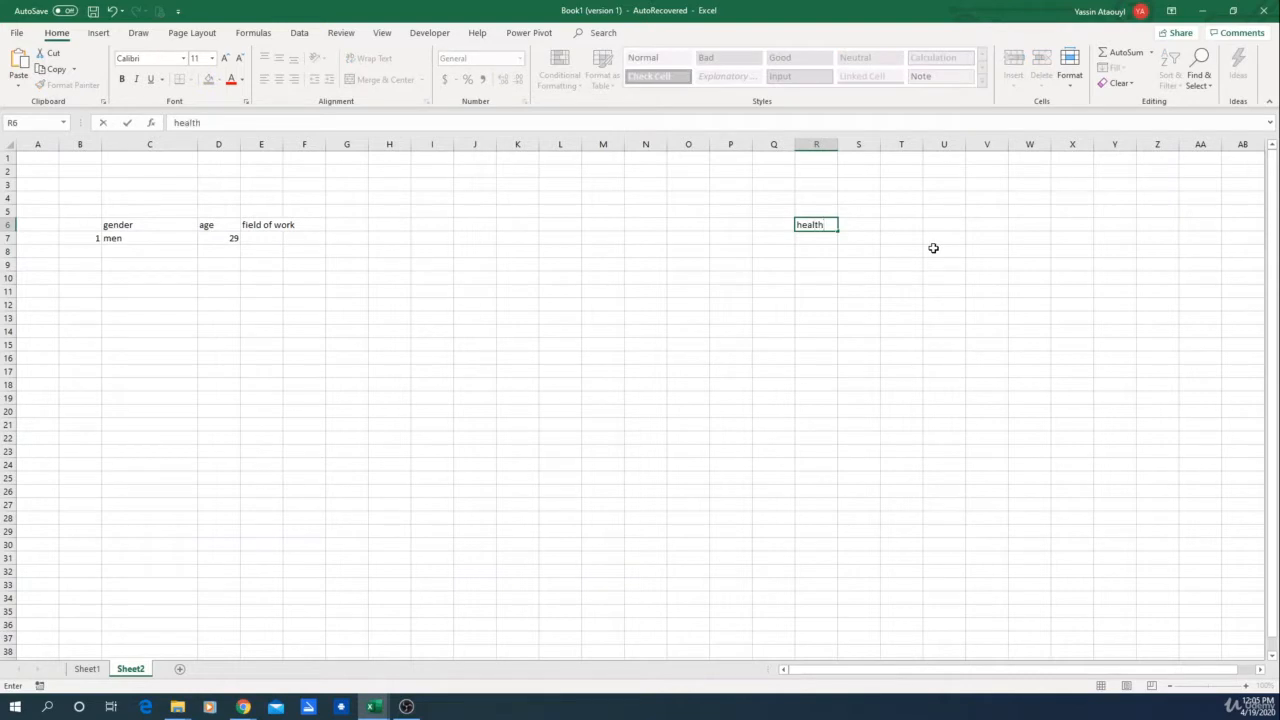
key("Return")
type("cons")
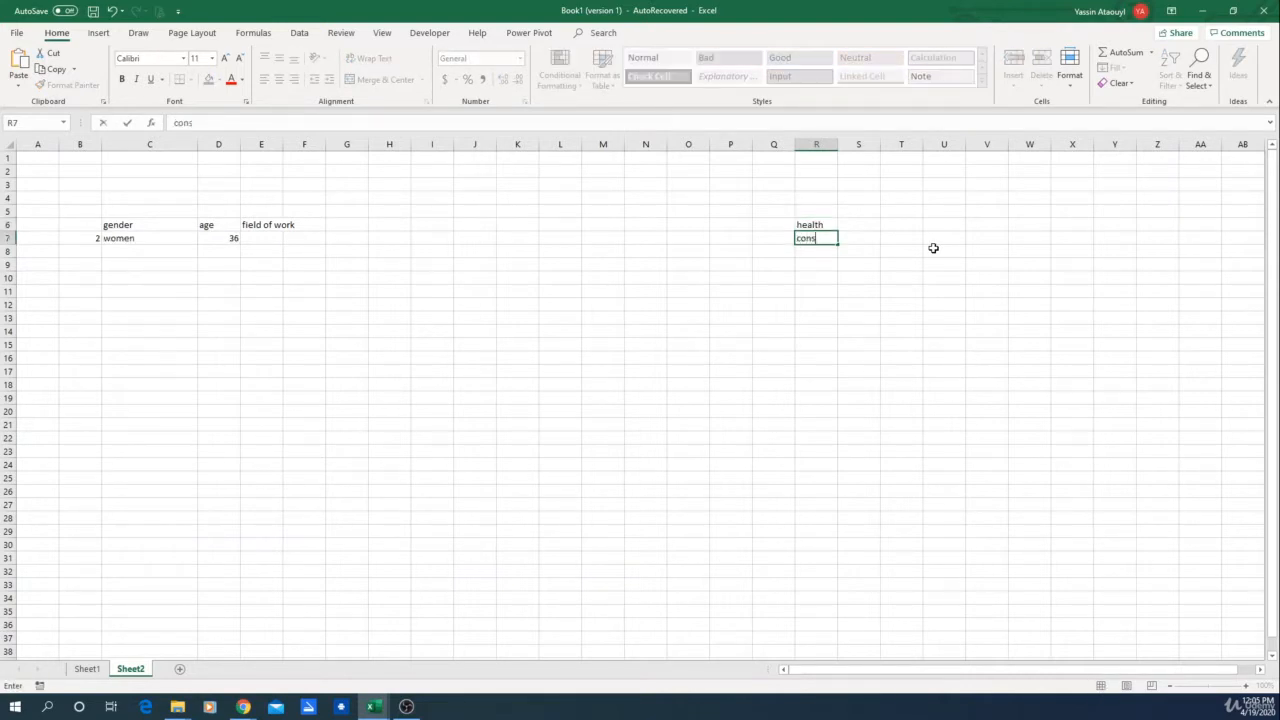
type("truction")
key("Return")
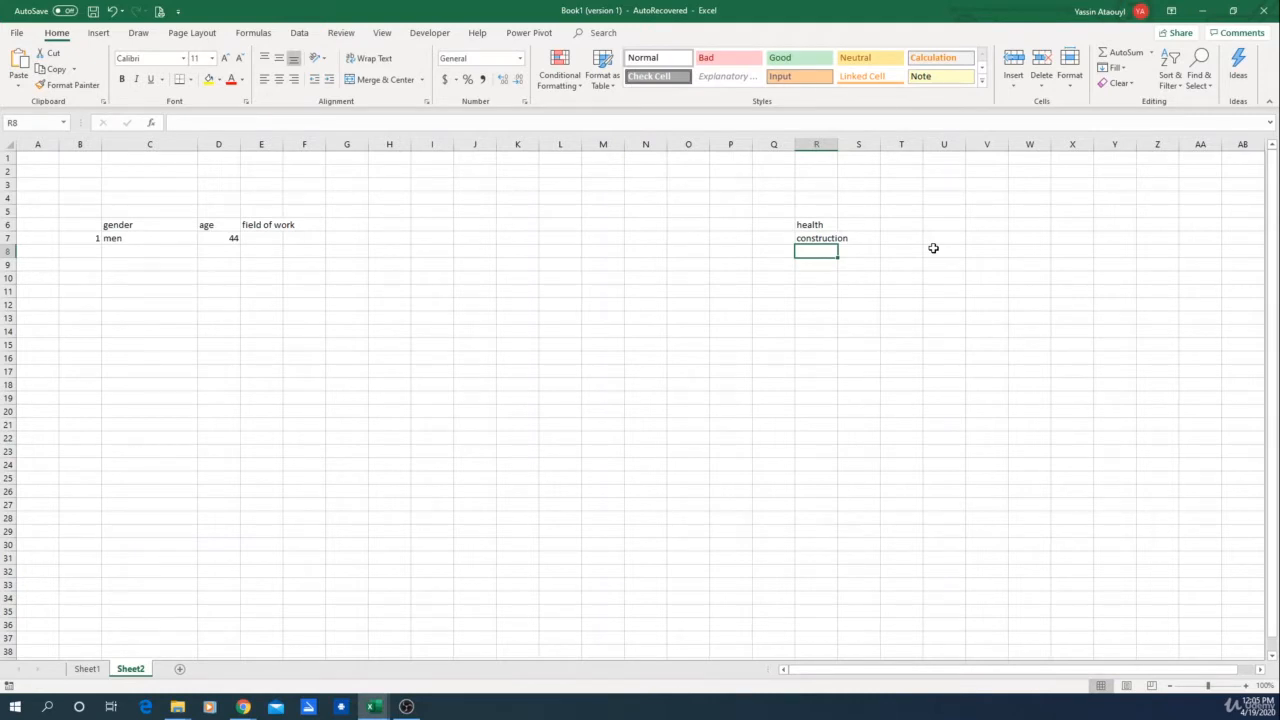
type("teachi")
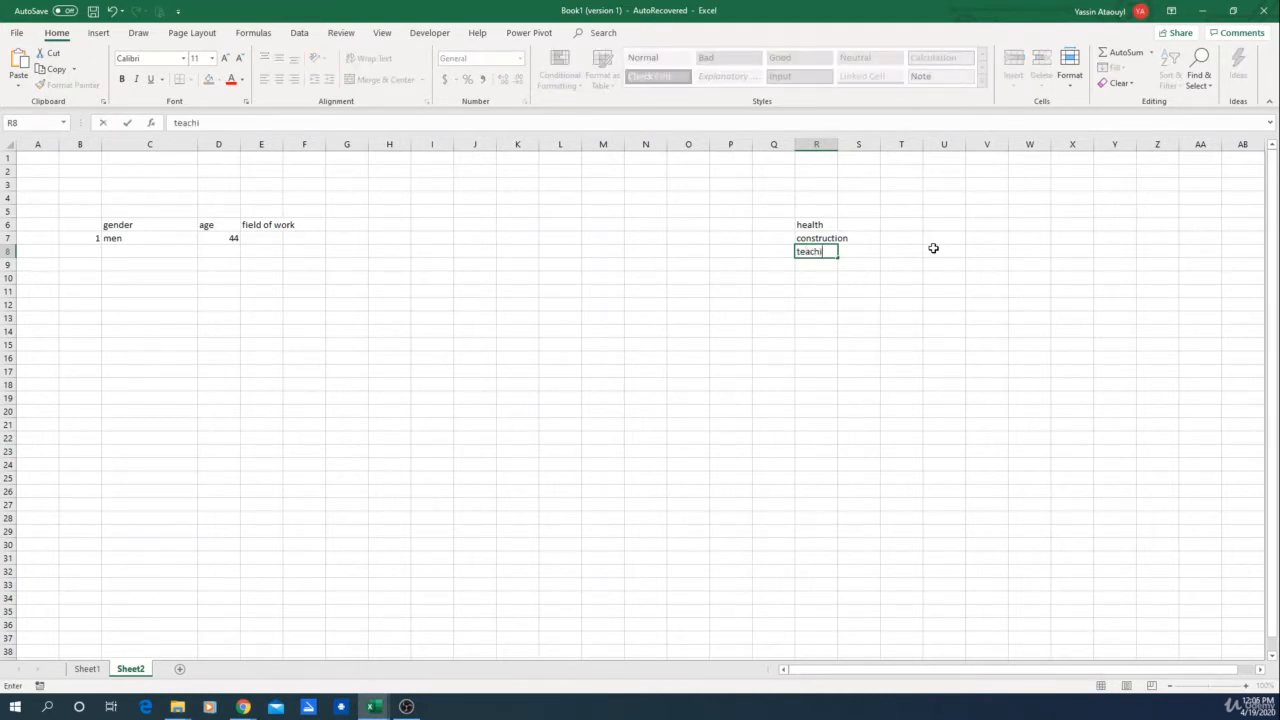
type("ng")
key("Return")
type("IT")
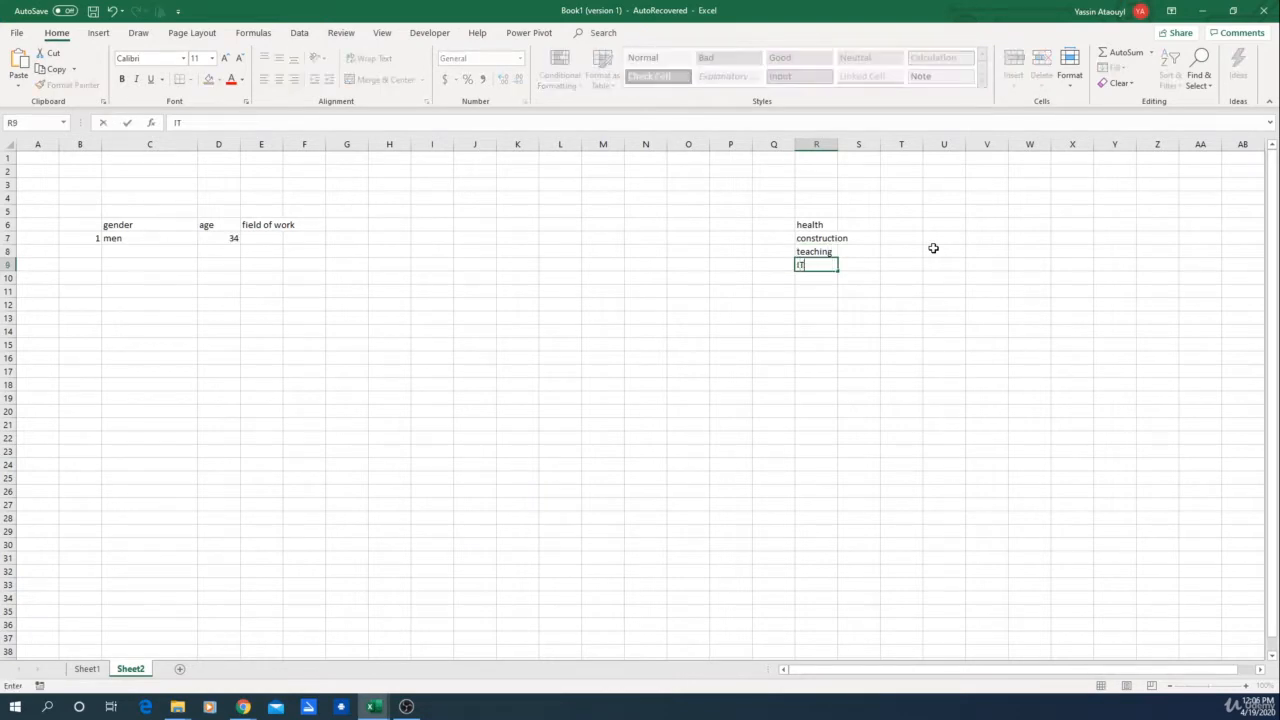
key("Return")
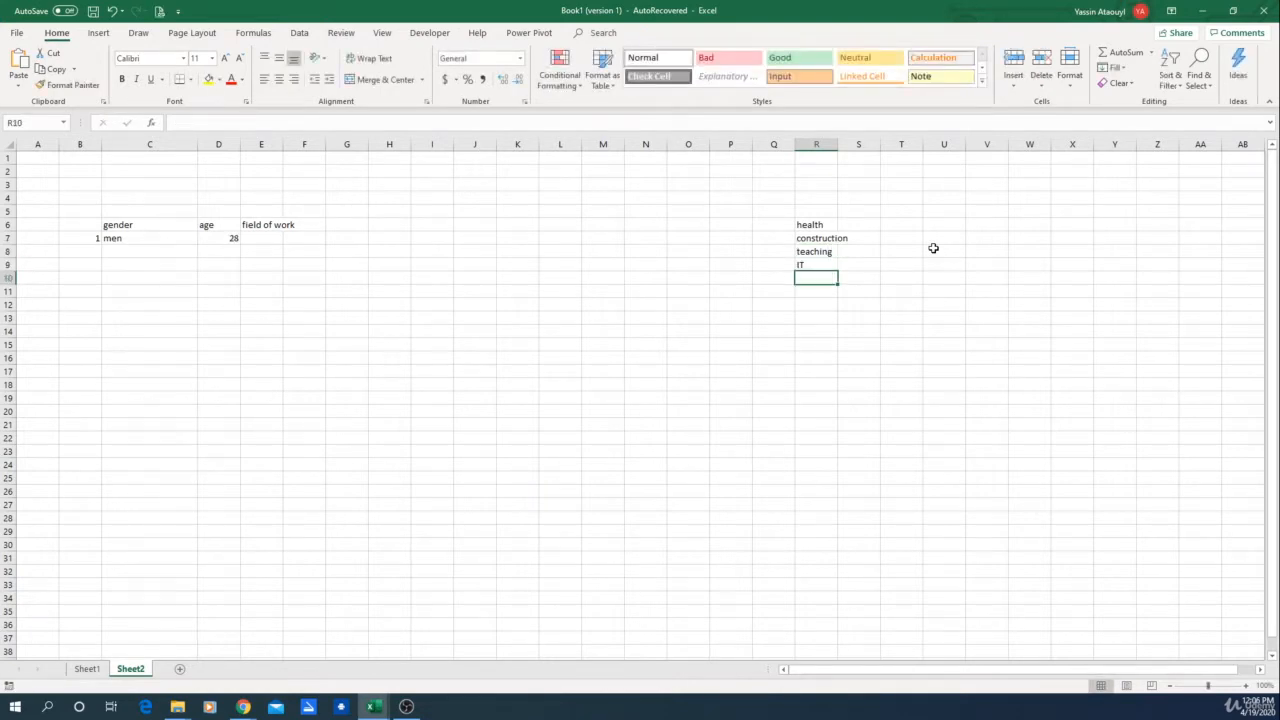
type("general work")
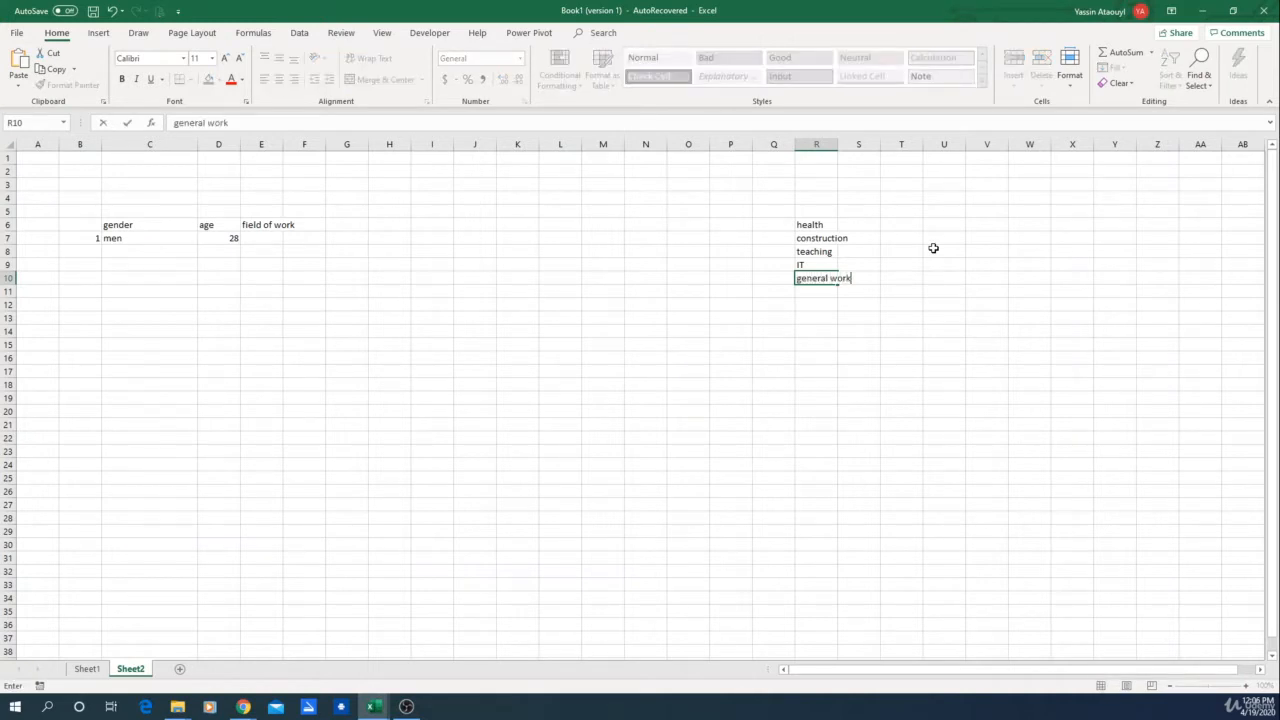
key("Return")
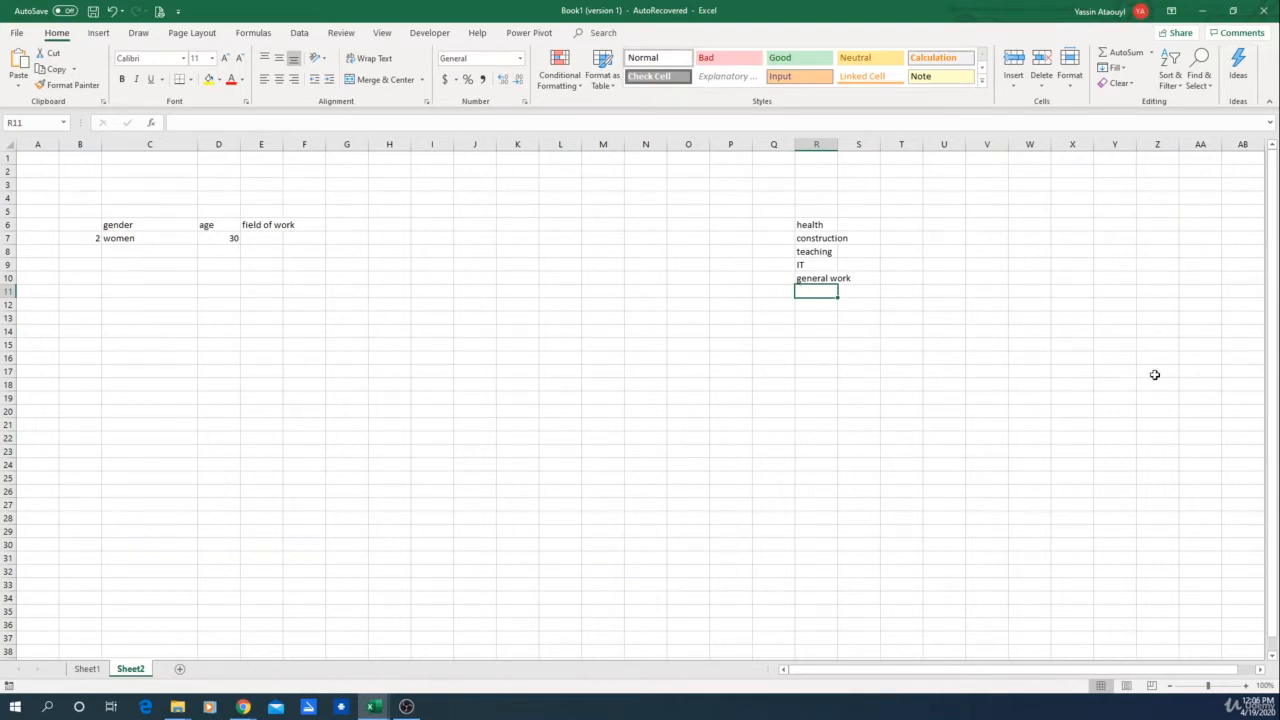
type("agri")
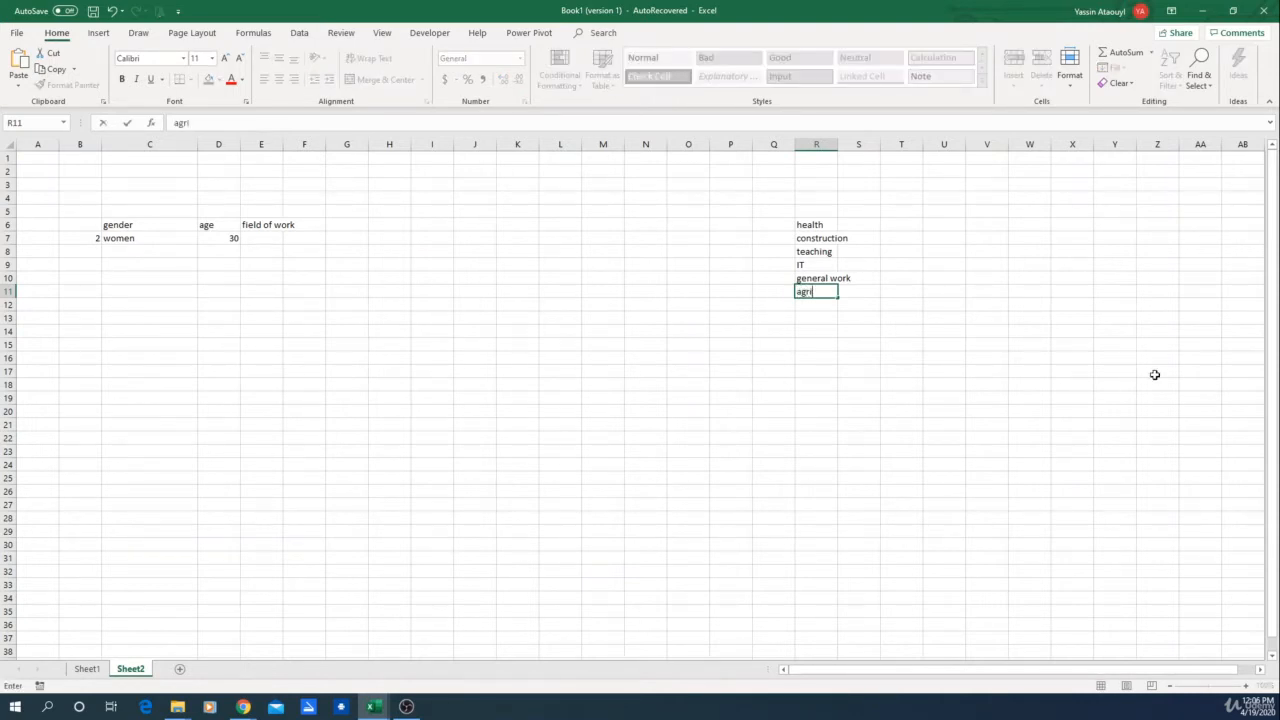
type("culture")
key("ctrl+Return")
key("Return")
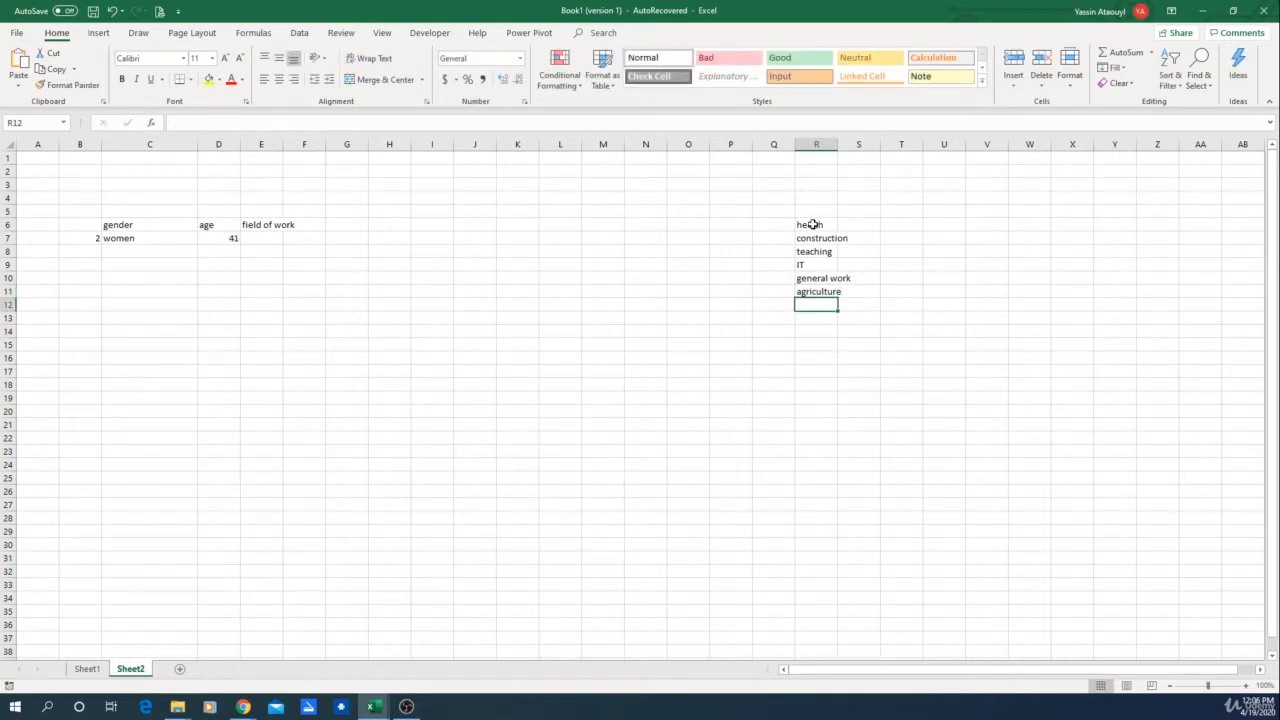
Step: Number the fields 1 to 6 in cells Q6 to Q11 beside the field list
left_click_drag(813, 224, 814, 300)
left_click(742, 333)
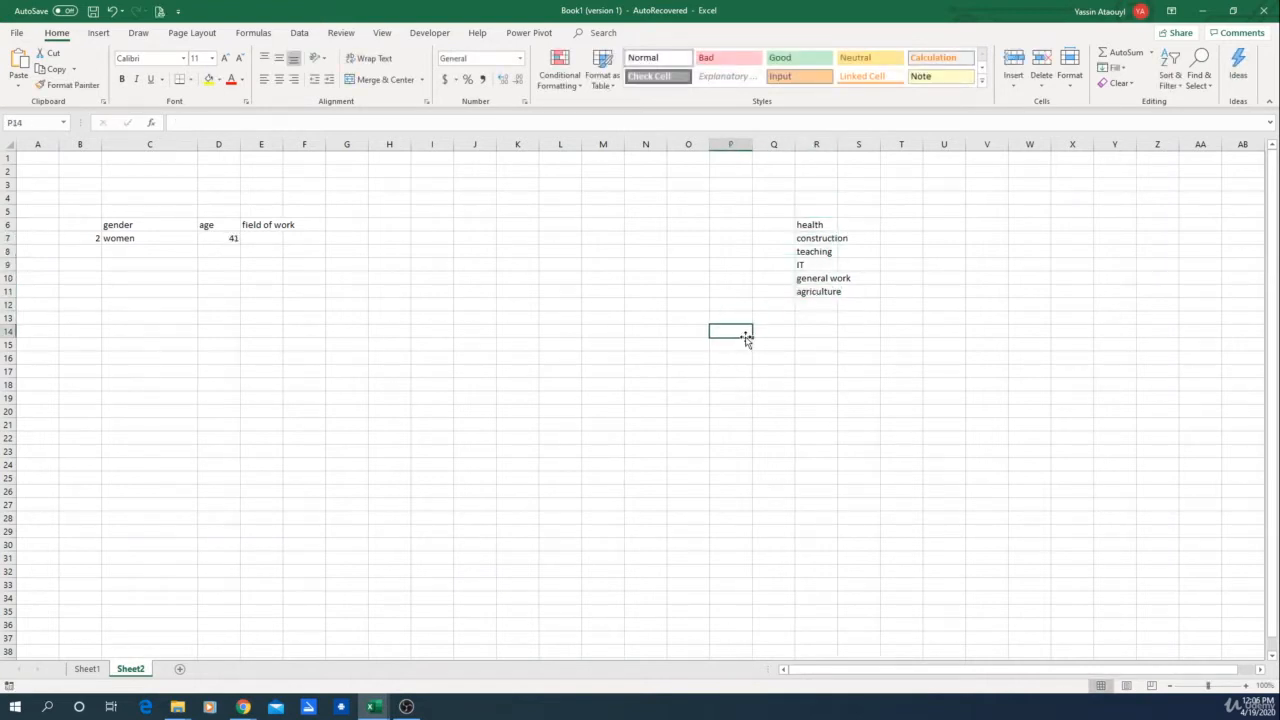
left_click(763, 224)
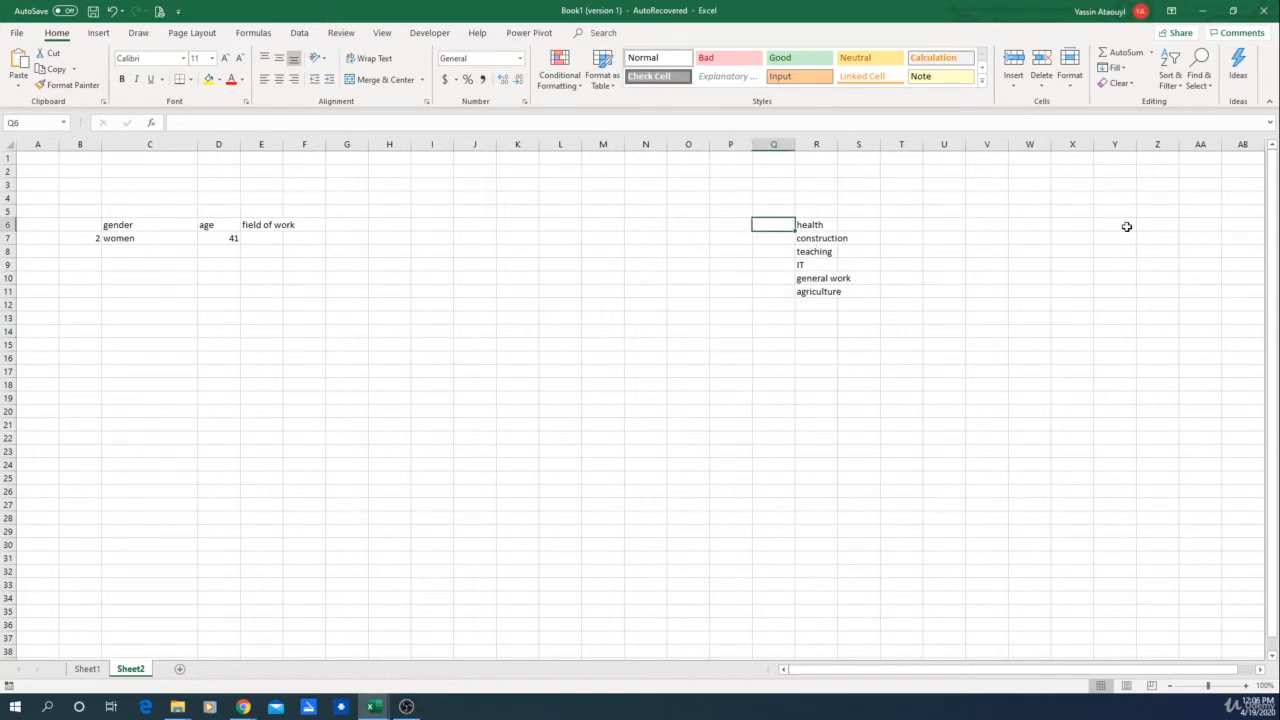
left_click_drag(784, 192, 851, 320)
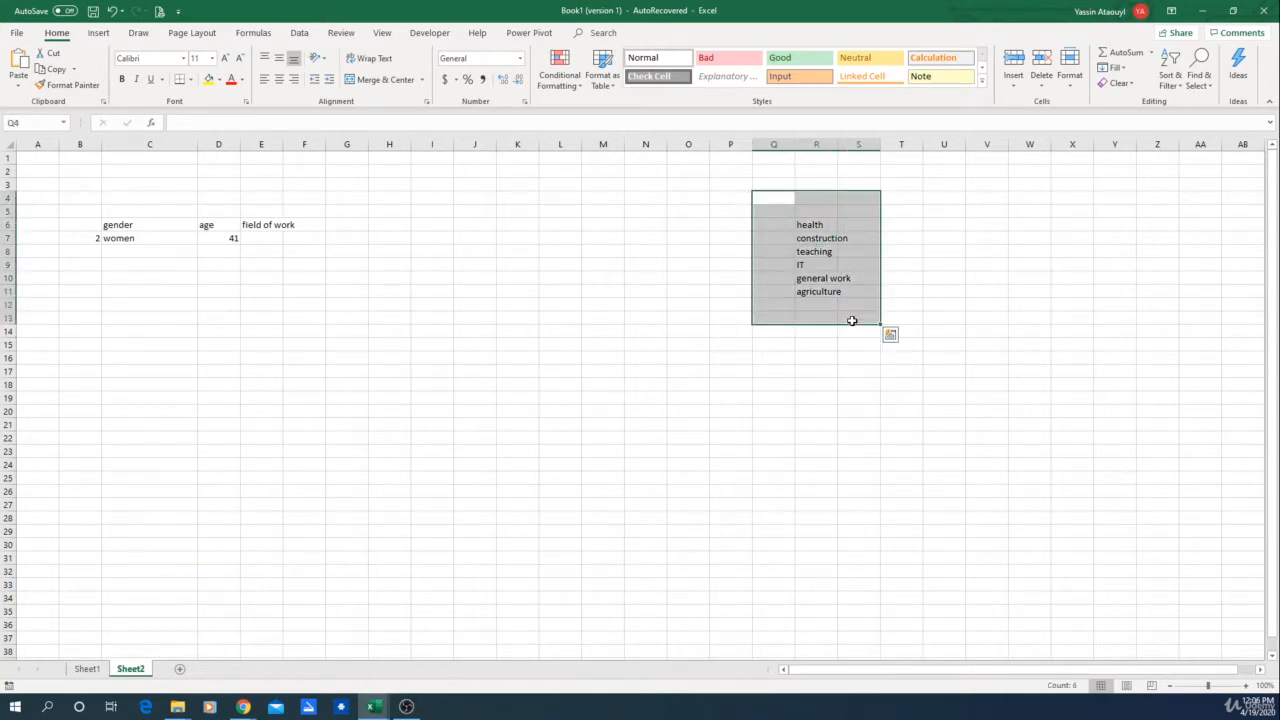
left_click(851, 318)
left_click(773, 222)
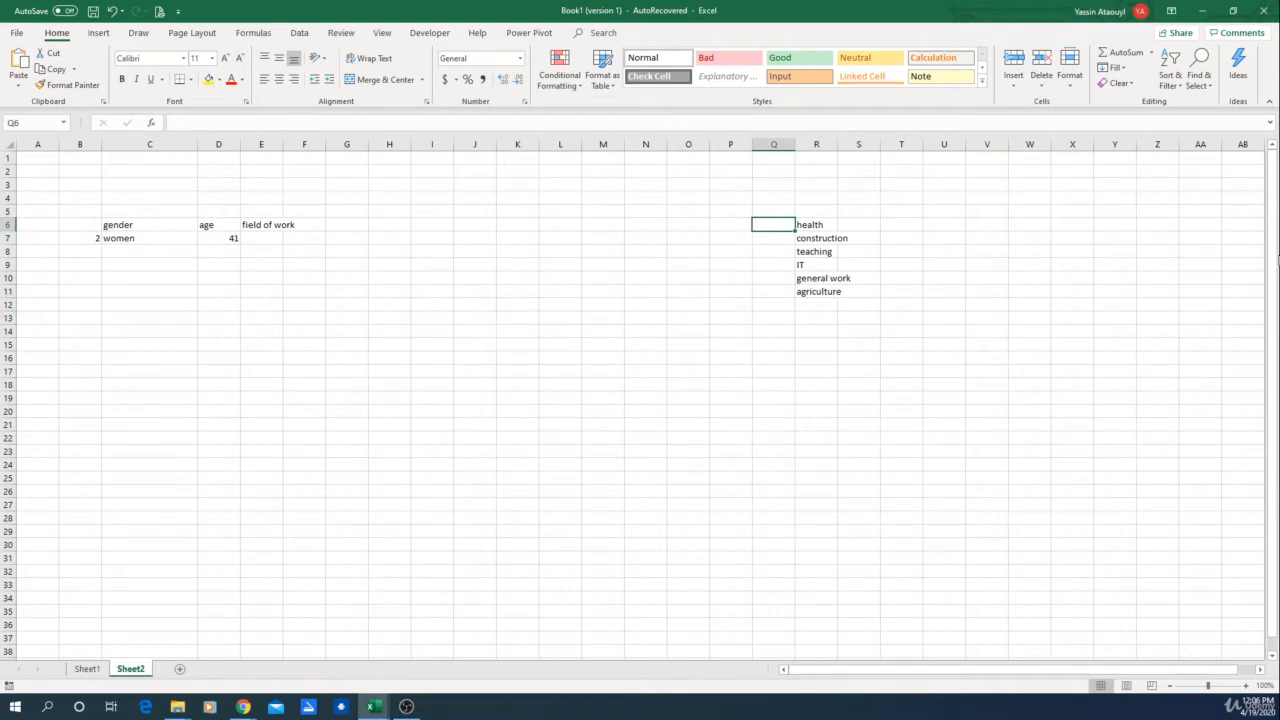
type("1")
key("Return")
type("2")
key("Return")
type("3")
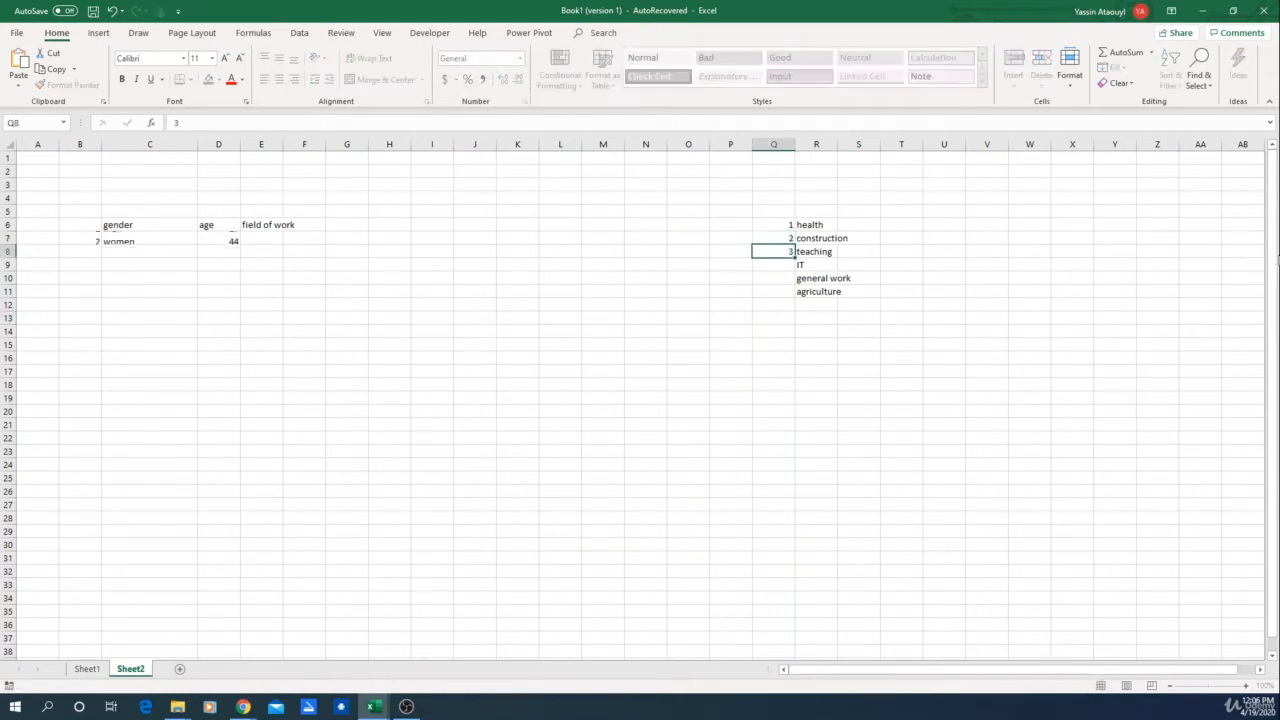
key("Return")
type("4")
key("Return")
type("5")
key("Return")
type("6")
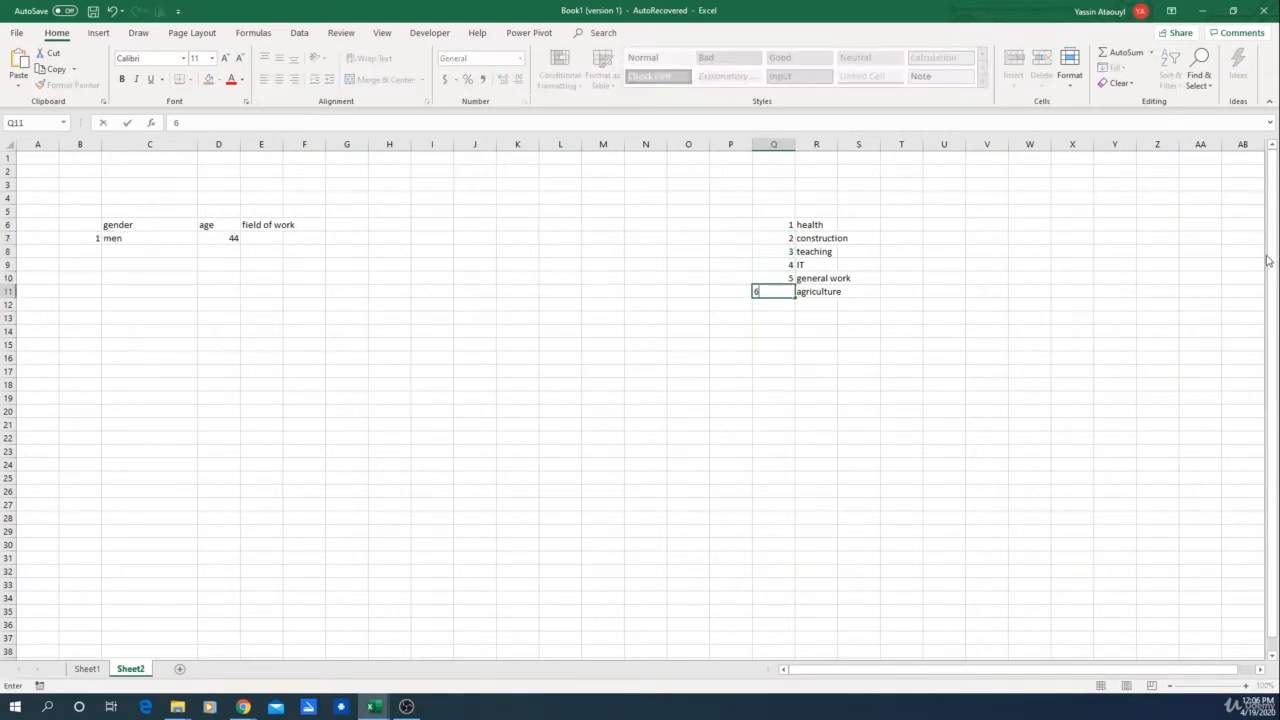
key("Return")
Step: Merge Q5:R5 and enter the header Field of work above the numbered list
left_click_drag(777, 210, 816, 211)
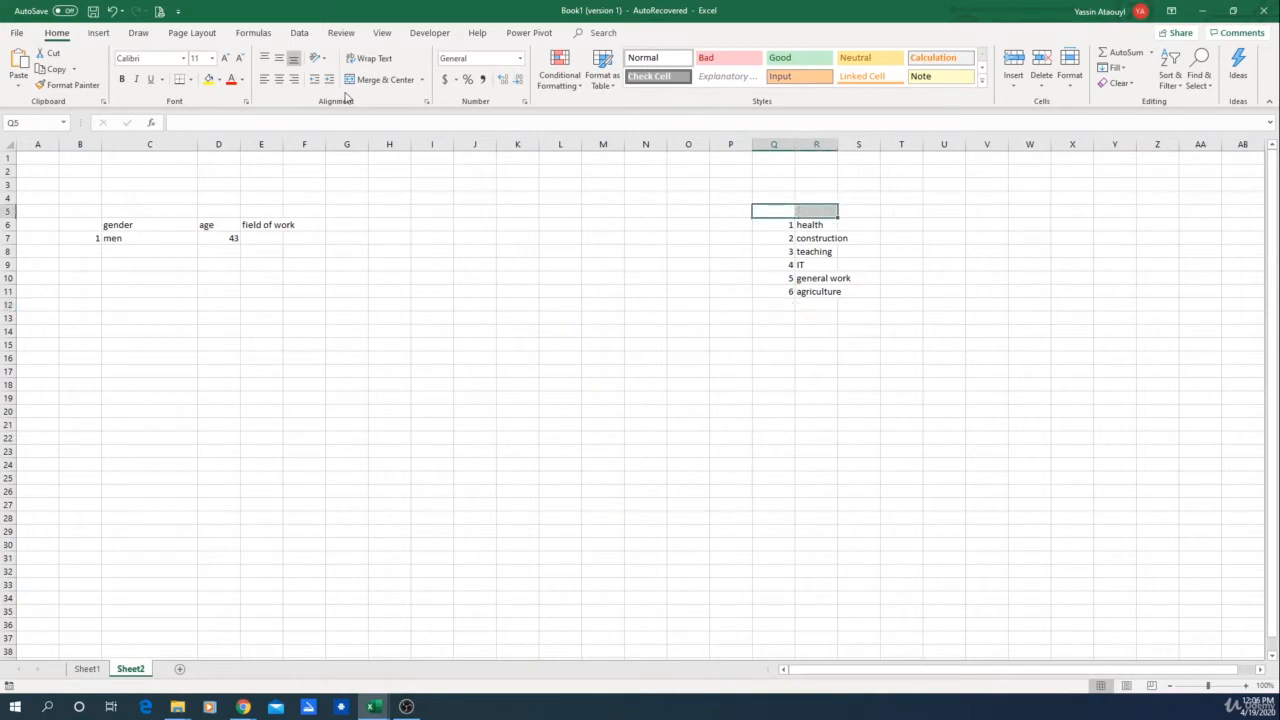
left_click(378, 79)
type("Field")
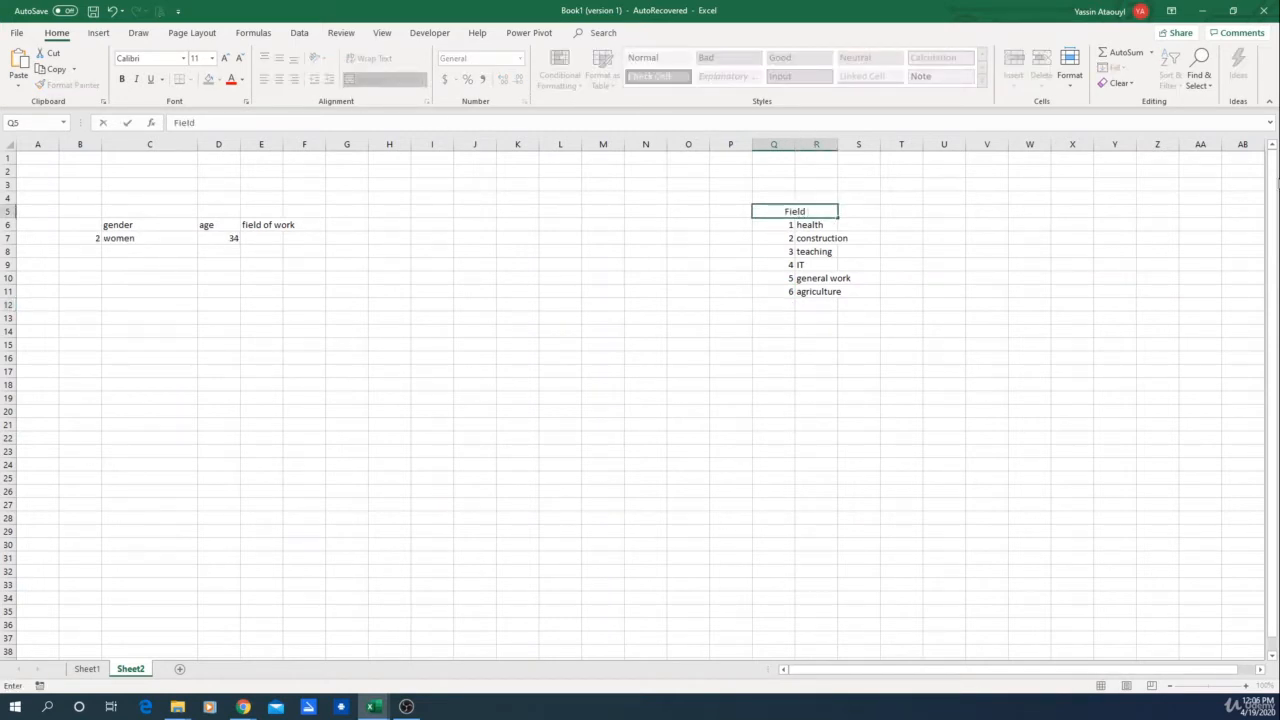
type(" of work")
key("Return")
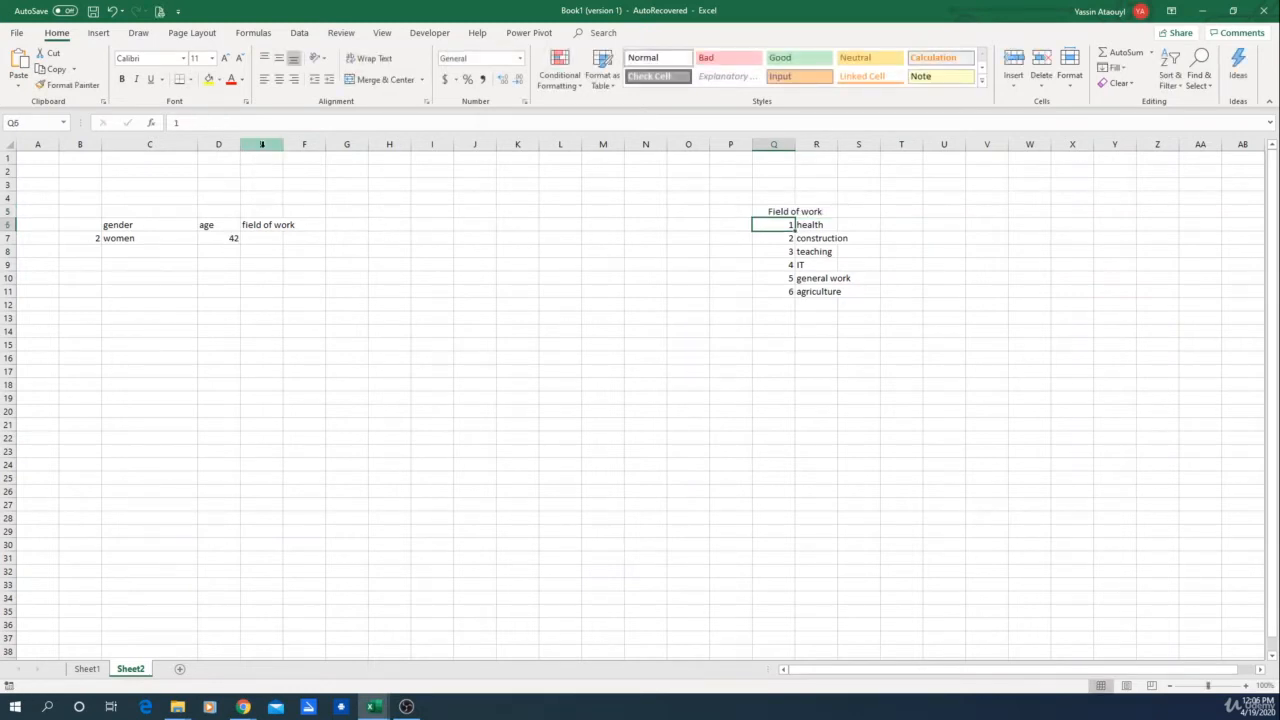
Step: Insert a new empty column E before the field of work column
left_click(259, 241)
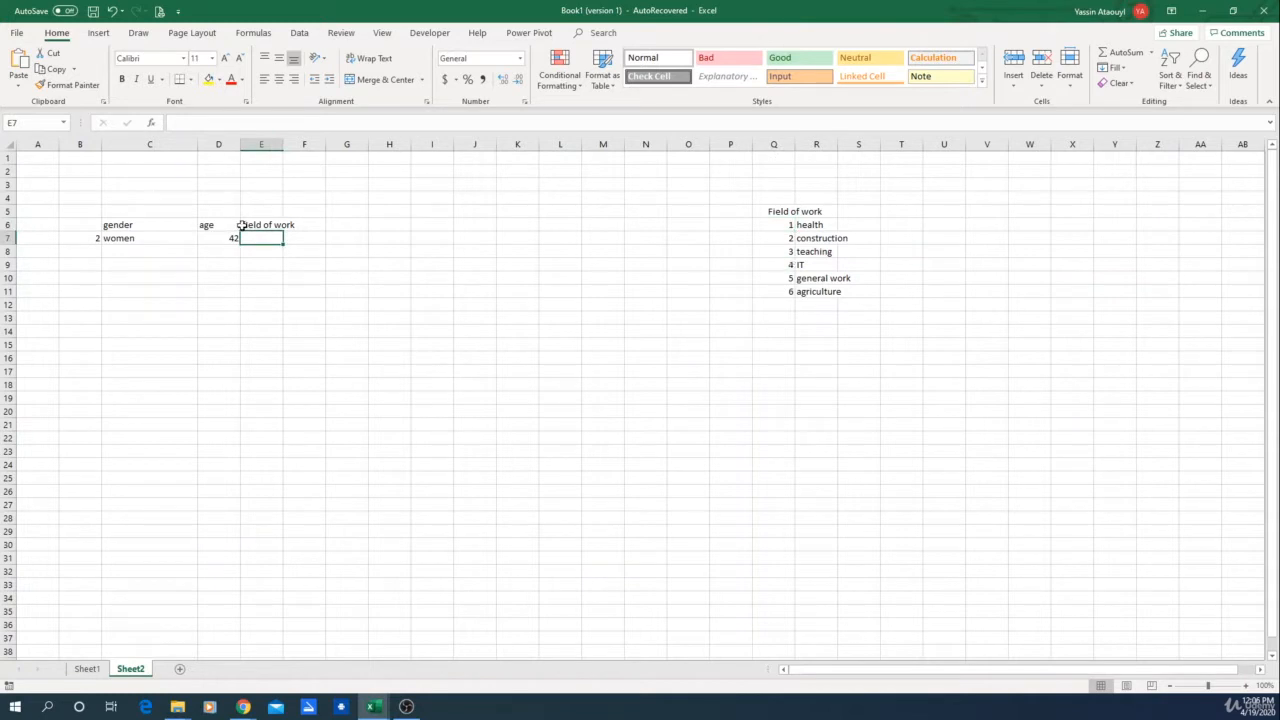
left_click(263, 143)
right_click(263, 143)
left_click(312, 233)
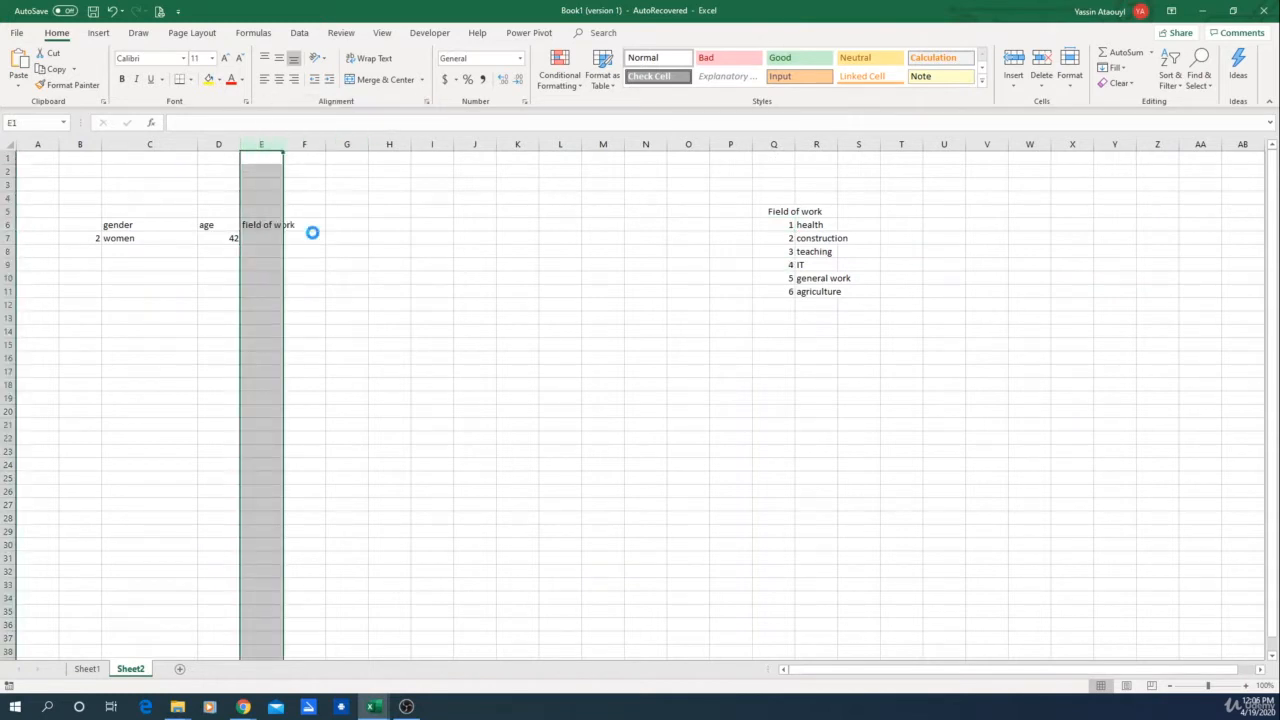
left_click(258, 240)
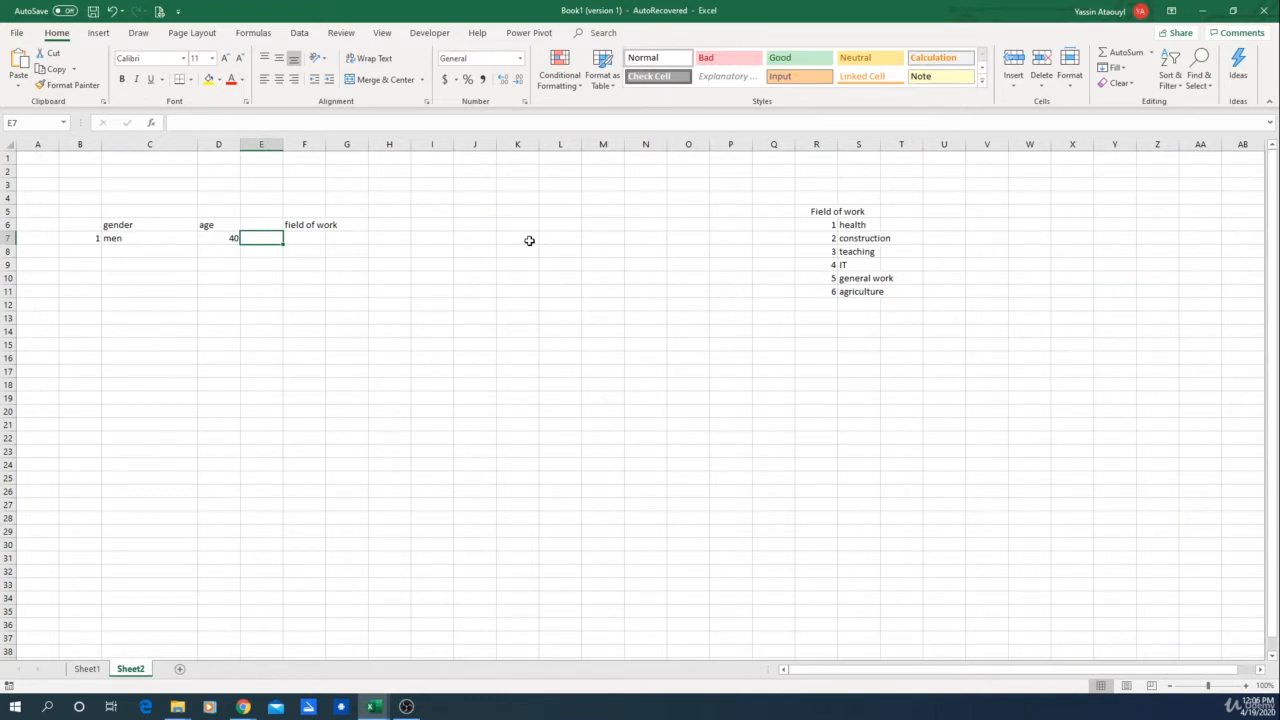
Step: Enter =RANDBETWEEN(1,6) in E7 to generate a random field number
type("=")
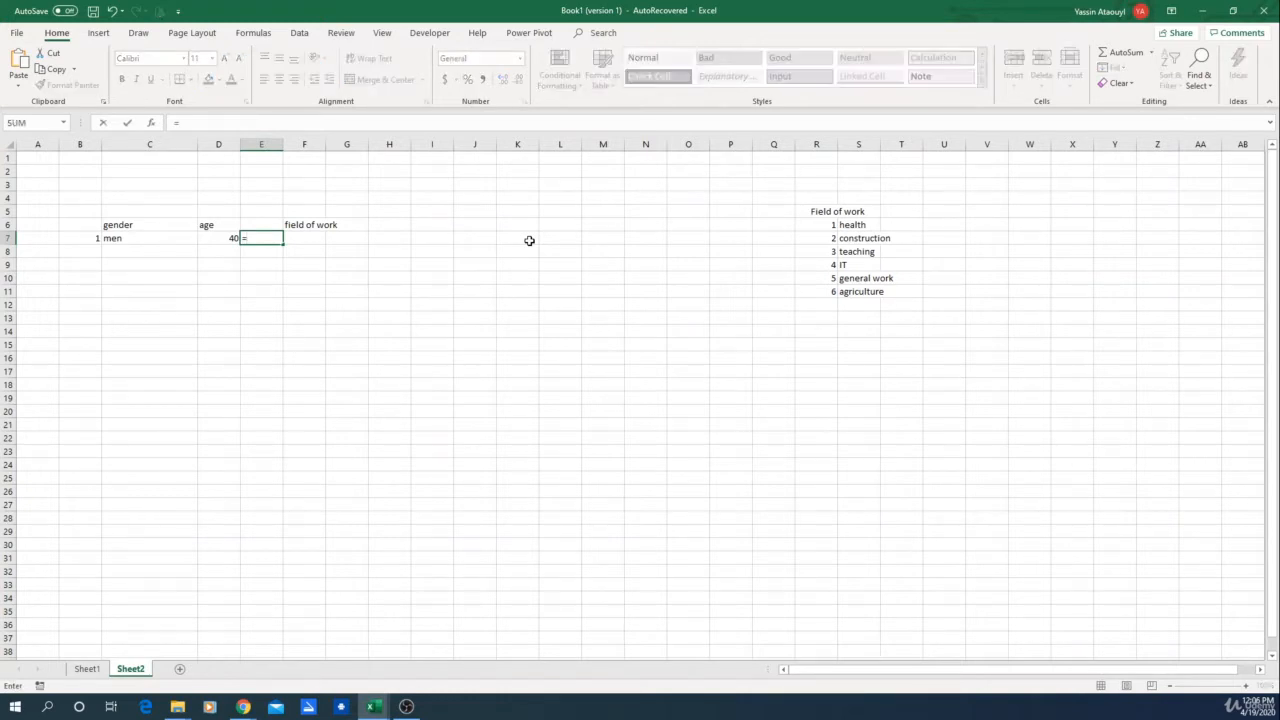
type("ran")
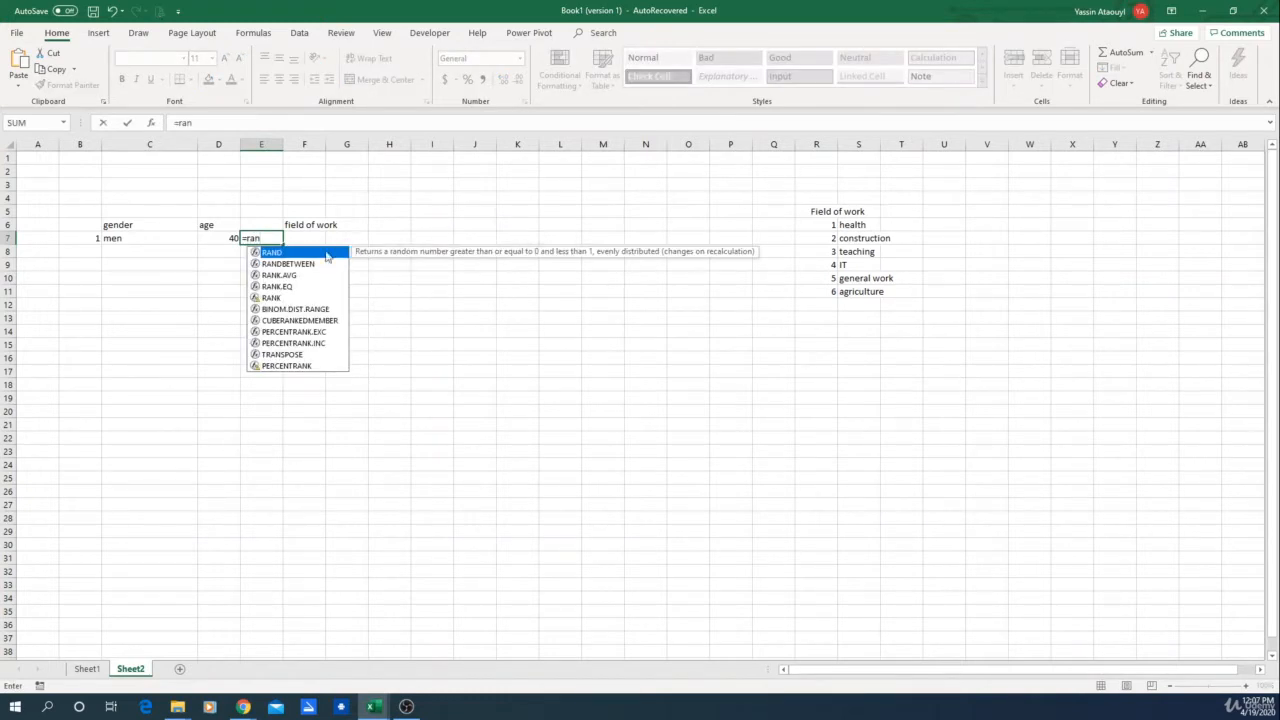
double_click(311, 261)
type("1,")
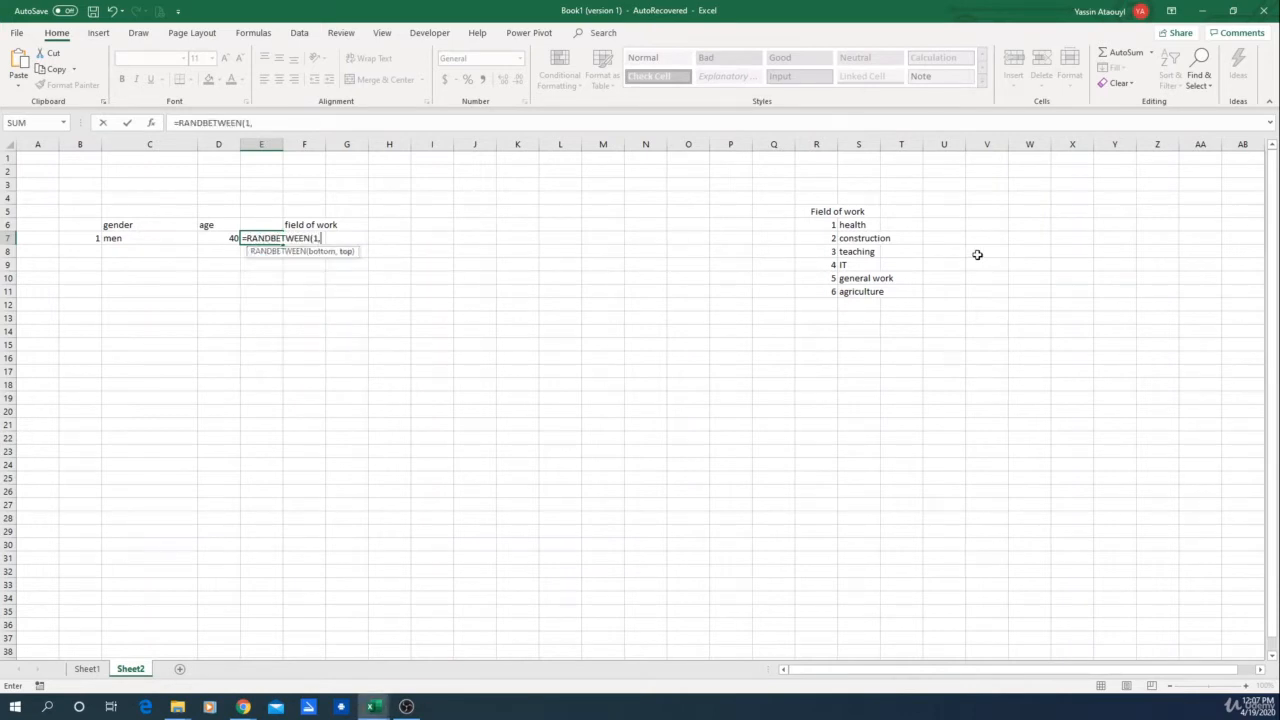
type("6)")
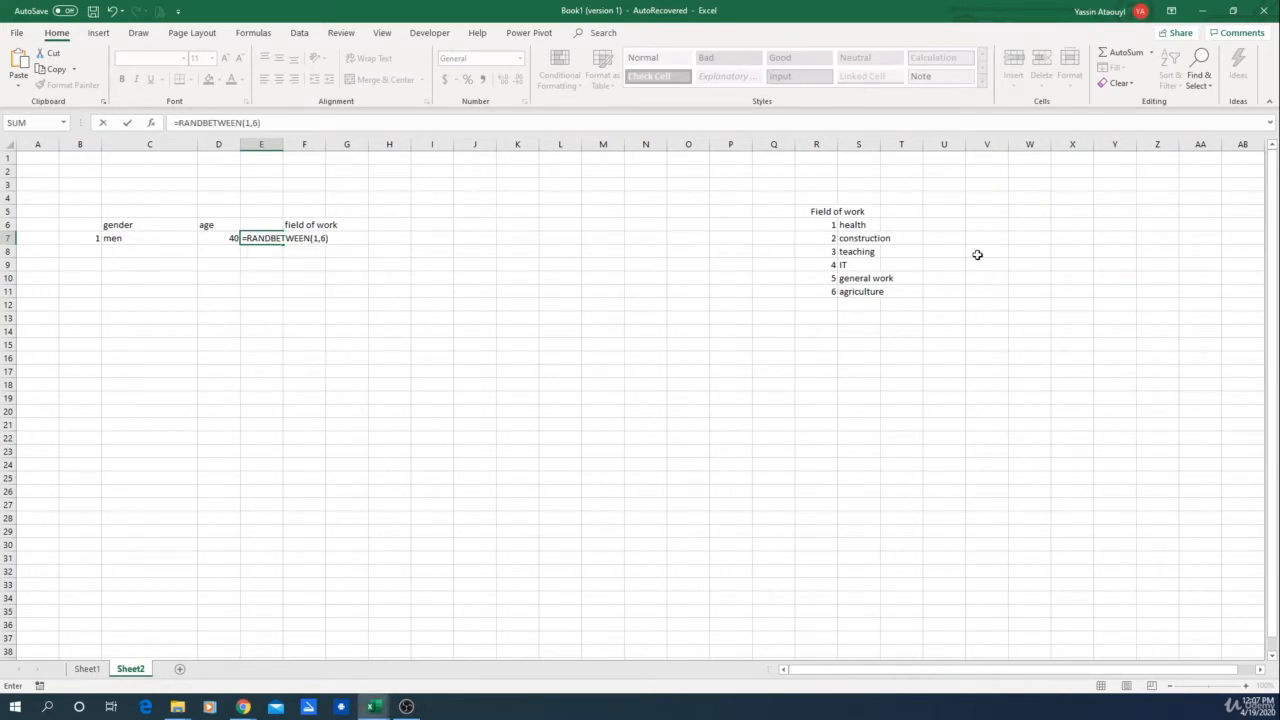
key("Return")
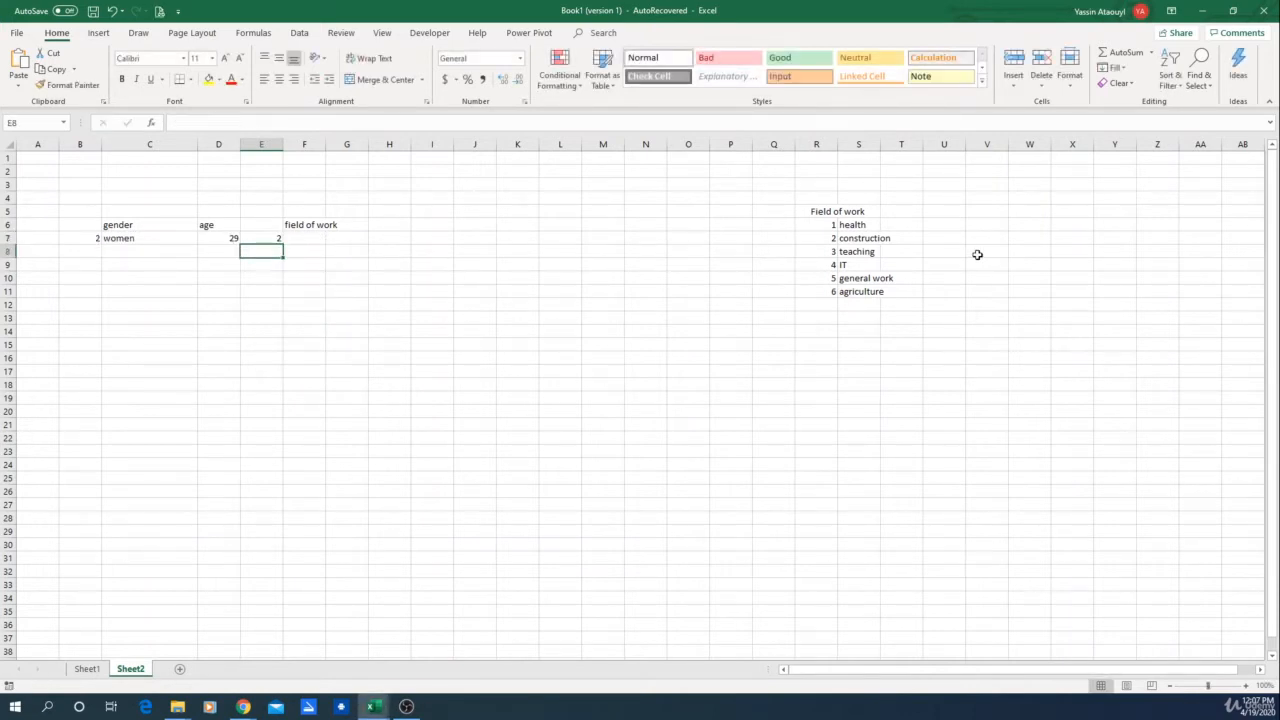
Step: Recalculate the sheet and inspect the entries of the field of work lookup table
left_click(266, 239)
left_click(465, 384)
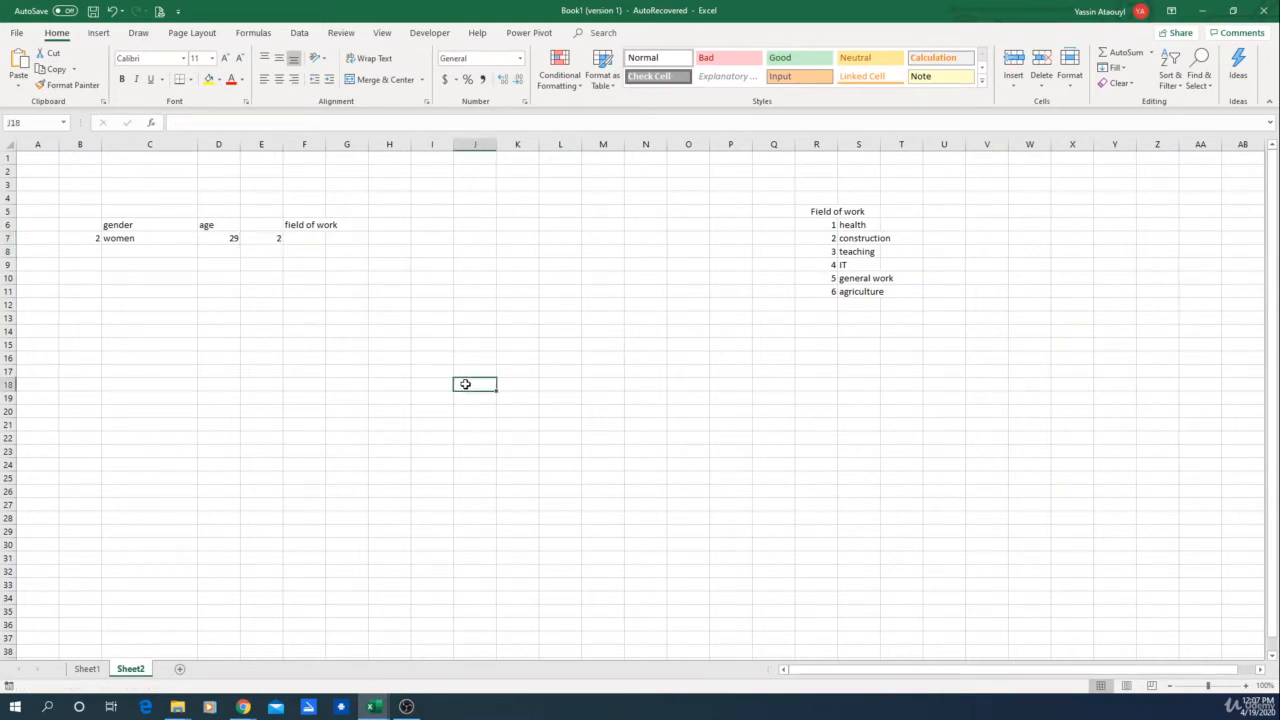
key("F9")
left_click(848, 225)
left_click(858, 238)
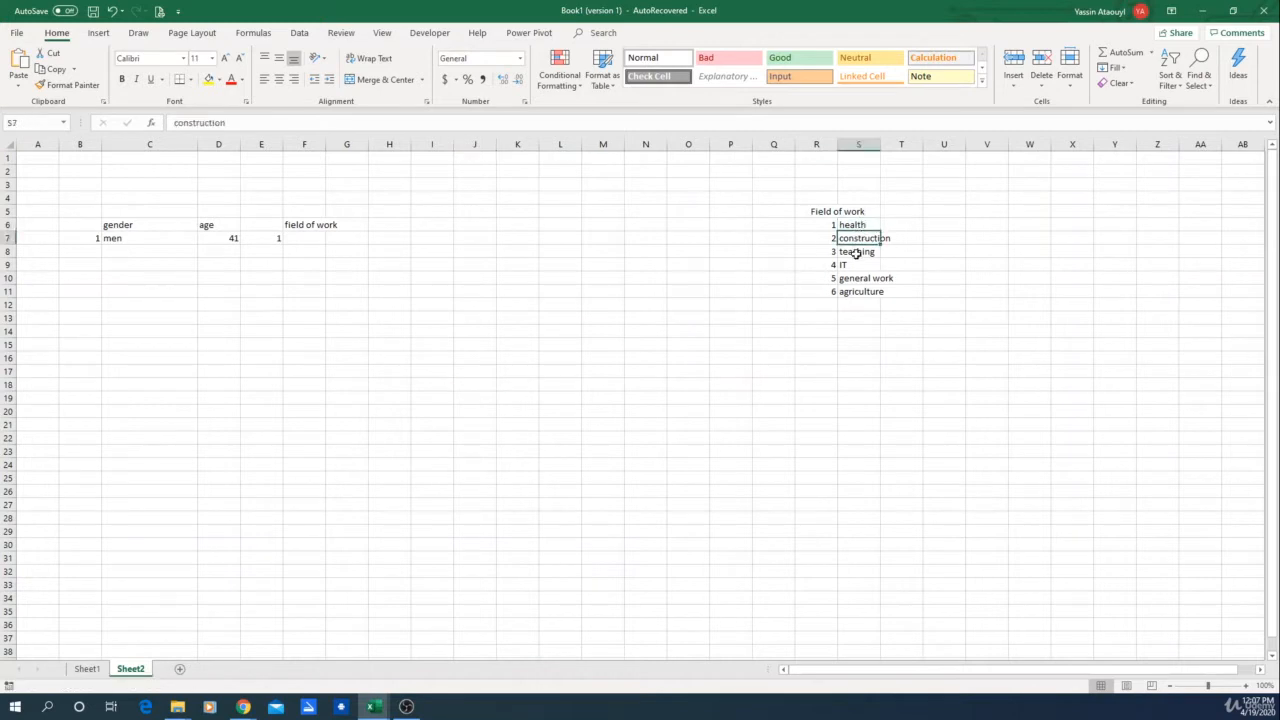
left_click(857, 251)
left_click(850, 264)
left_click(852, 278)
left_click(855, 291)
Step: Enter =VLOOKUP(E7,R6:S11,2) in F7 to return the field of work matching the random number
left_click(312, 238)
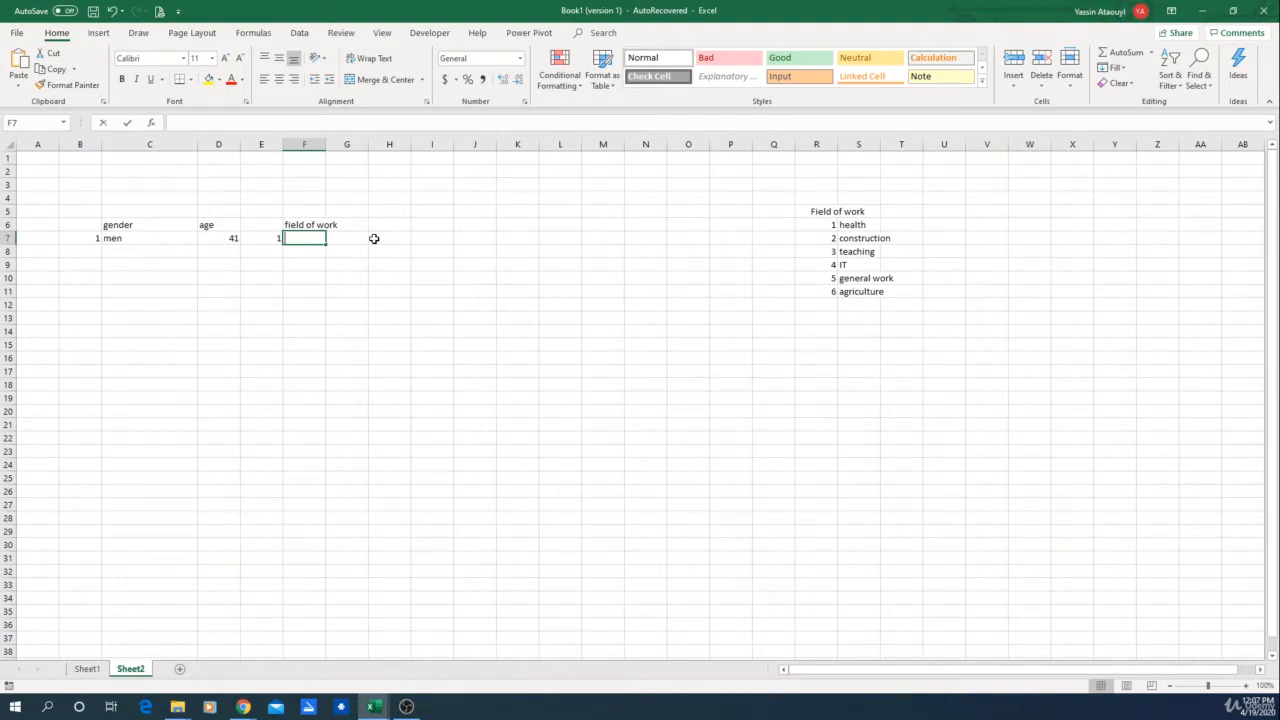
type("=")
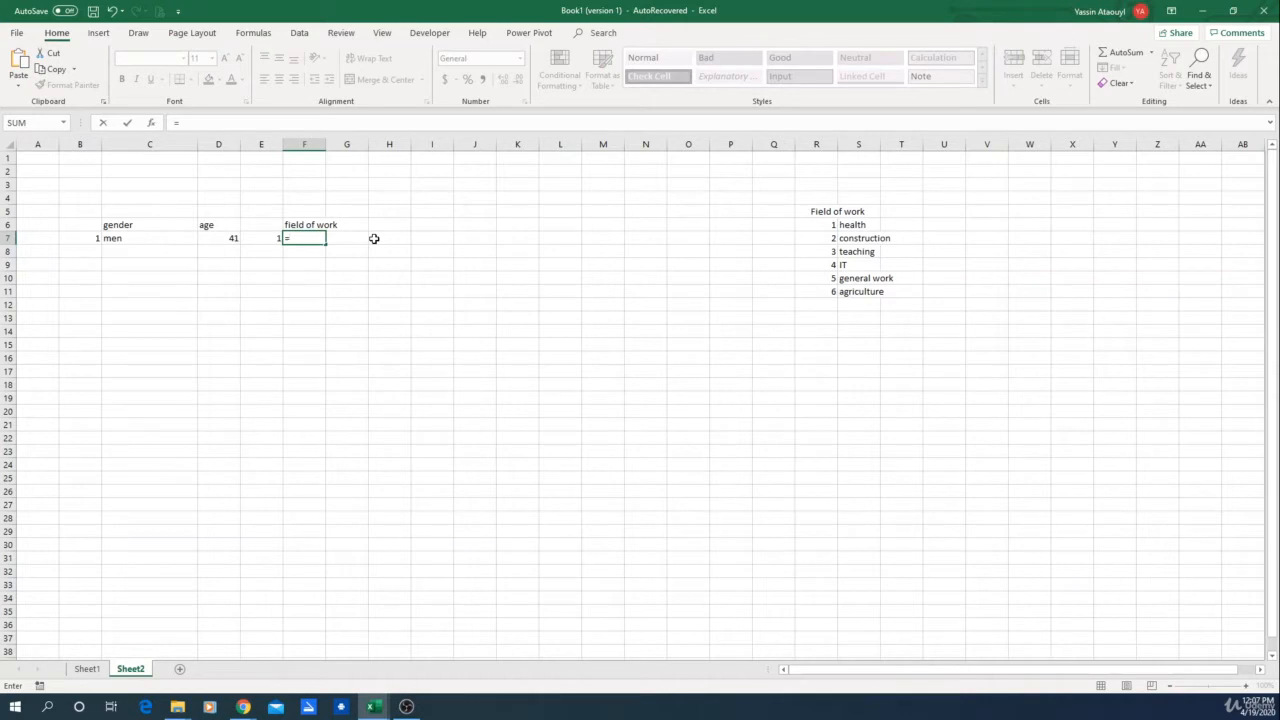
type("vloo")
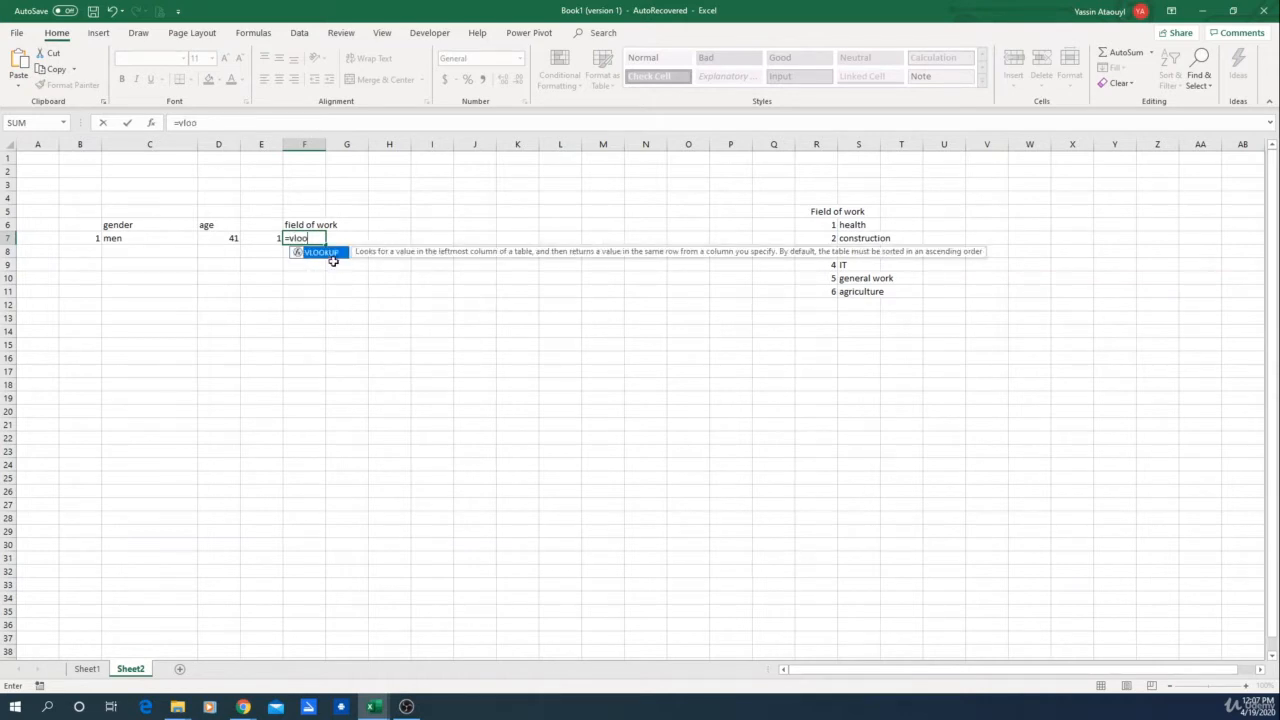
left_click(334, 262)
left_click(296, 238)
left_click(219, 123)
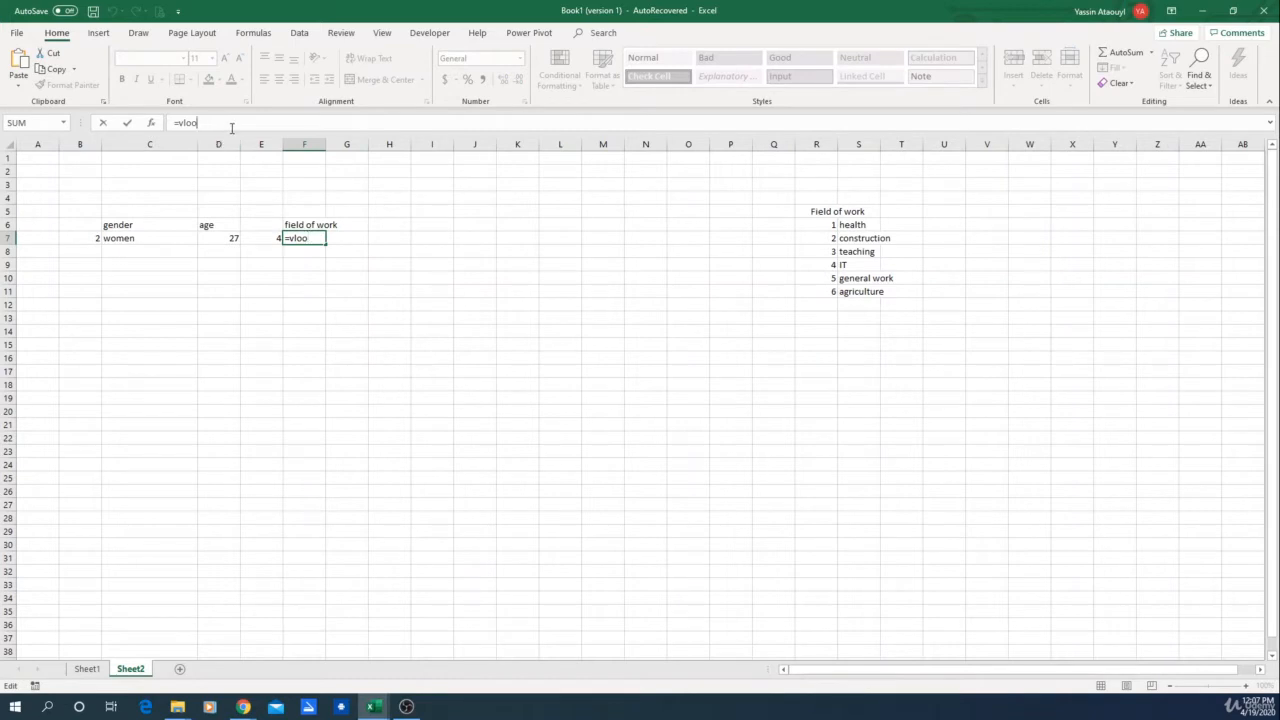
key("BackSpace")
key("BackSpace")
key("BackSpace")
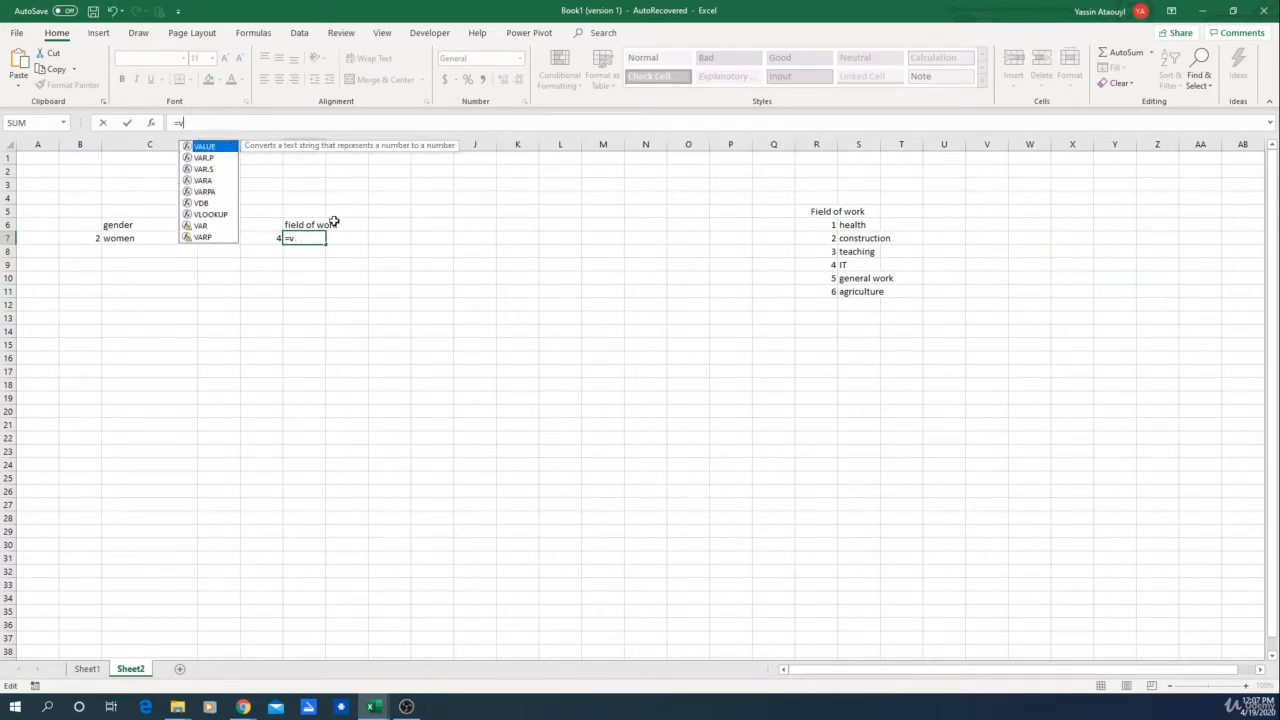
type("lo")
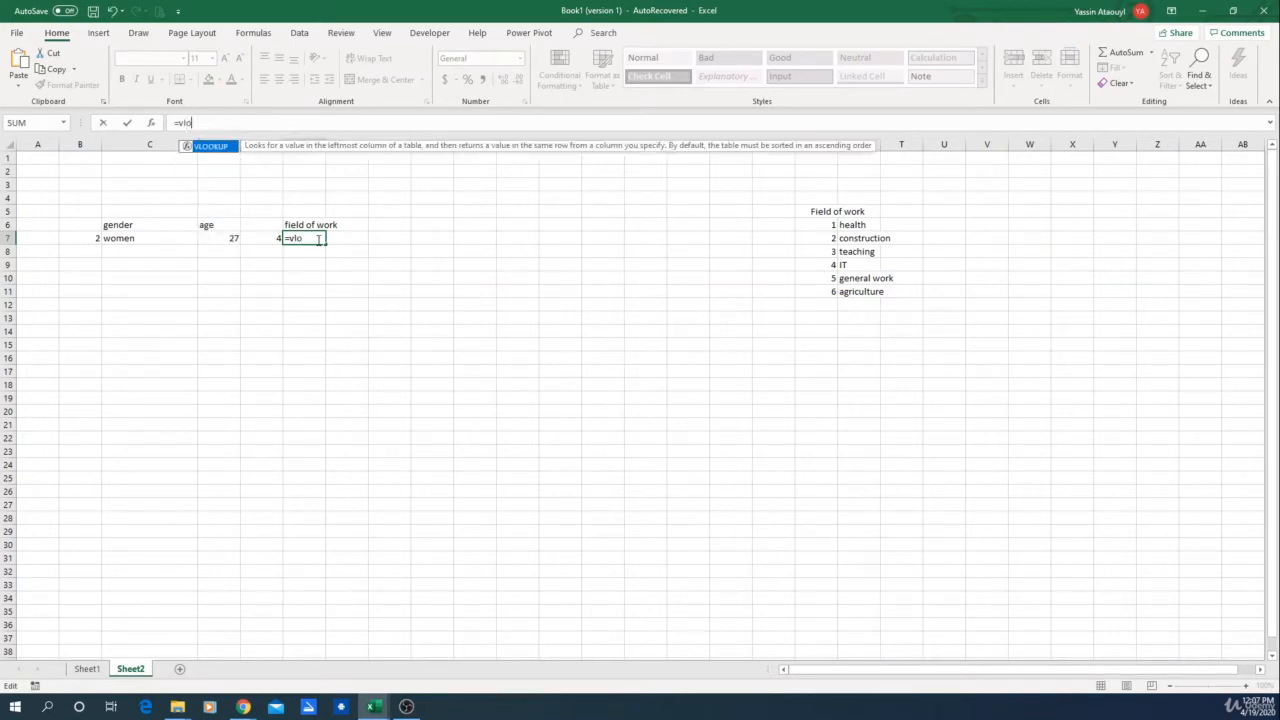
double_click(213, 147)
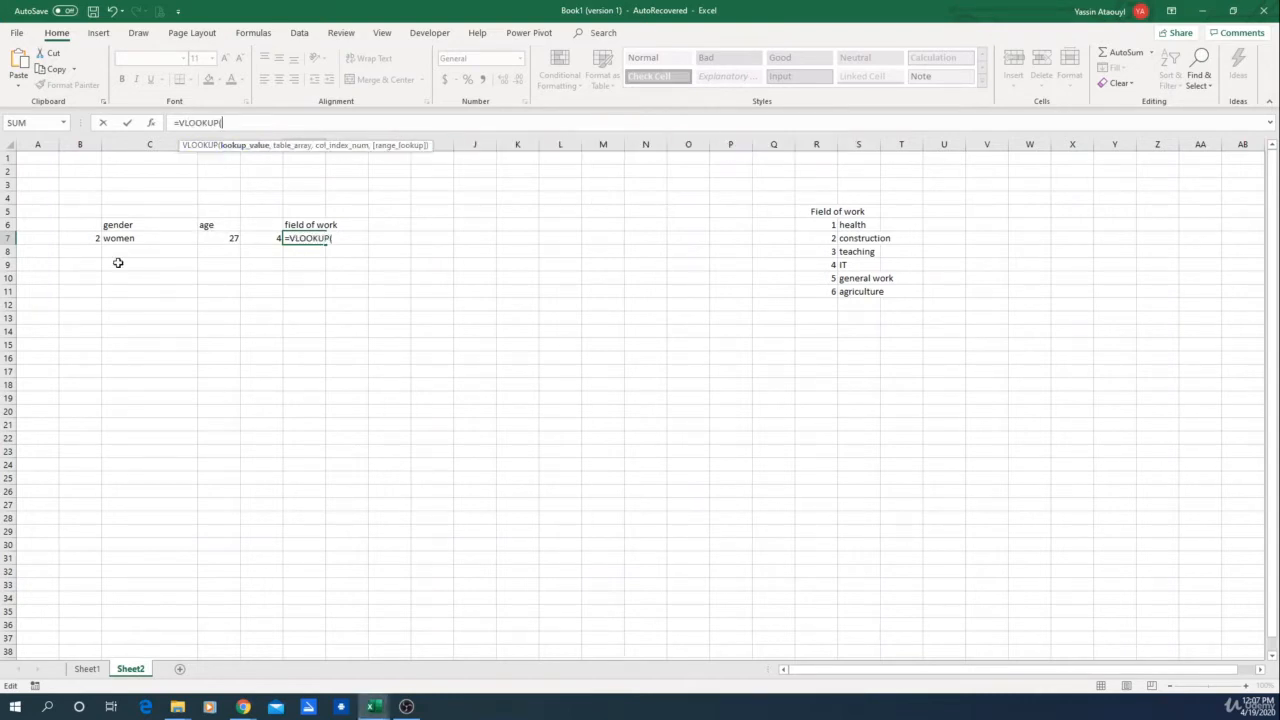
left_click(261, 237)
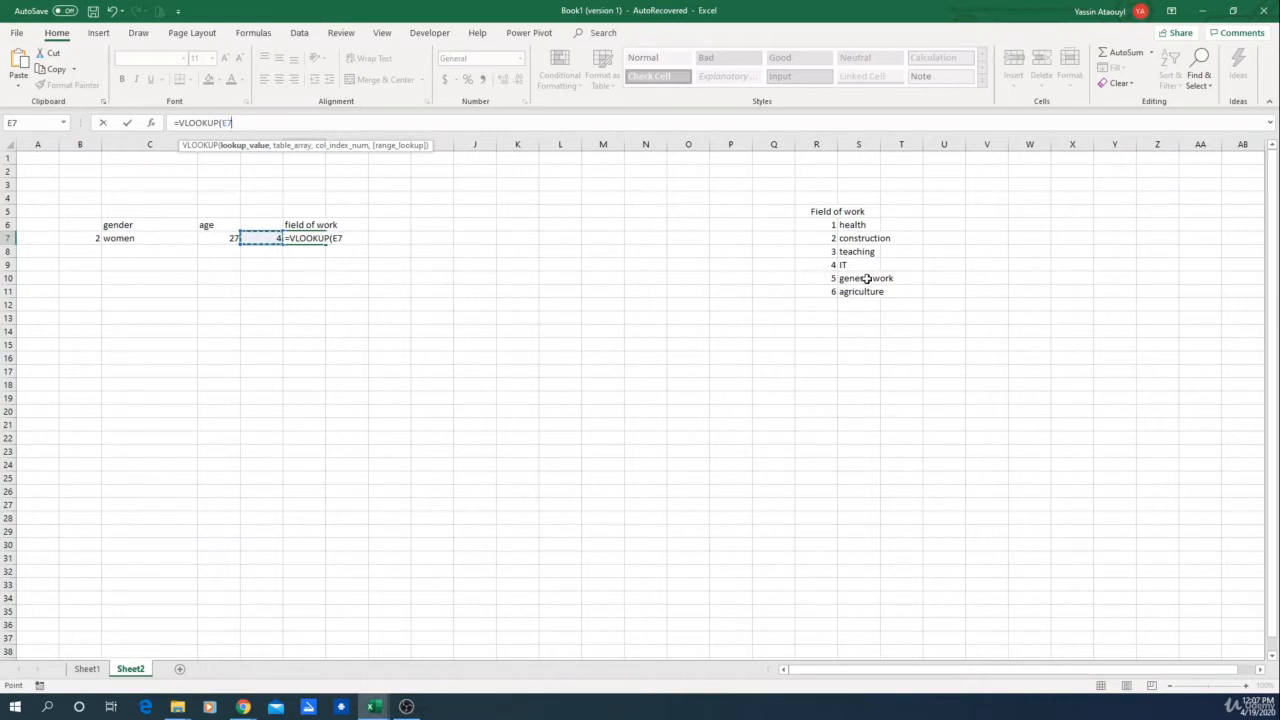
type(",")
left_click_drag(828, 226, 871, 287)
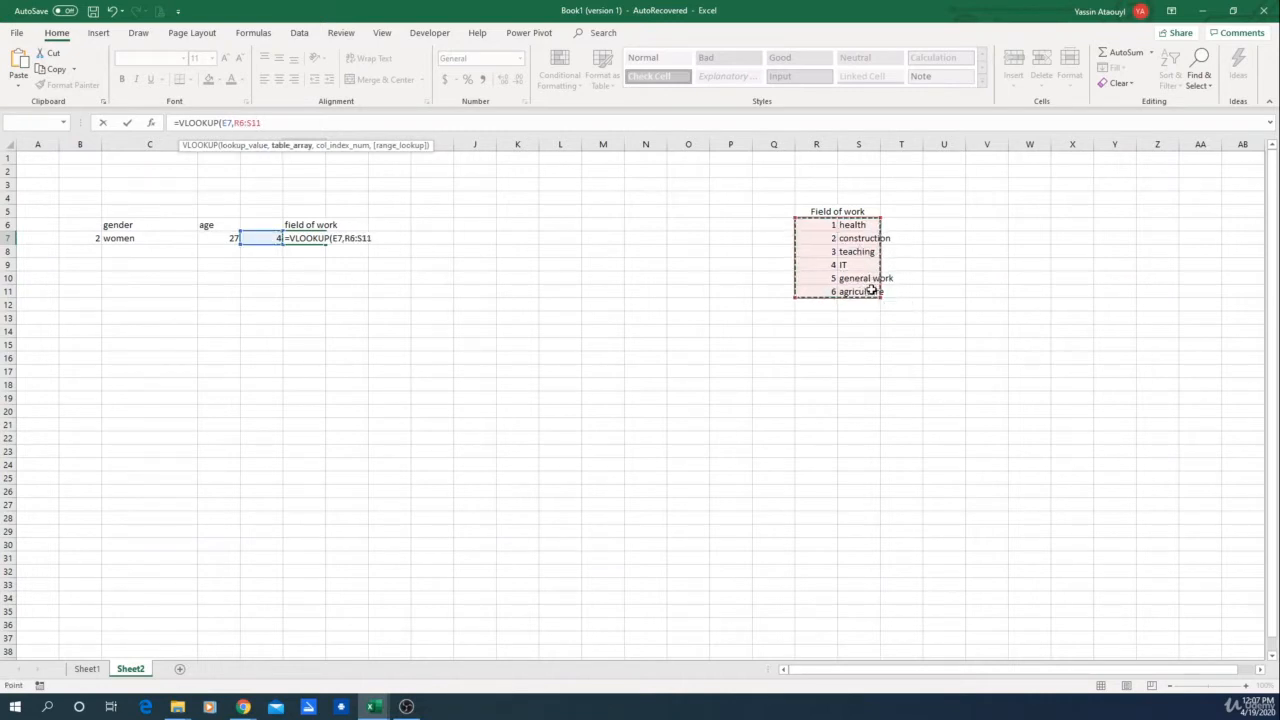
type(",")
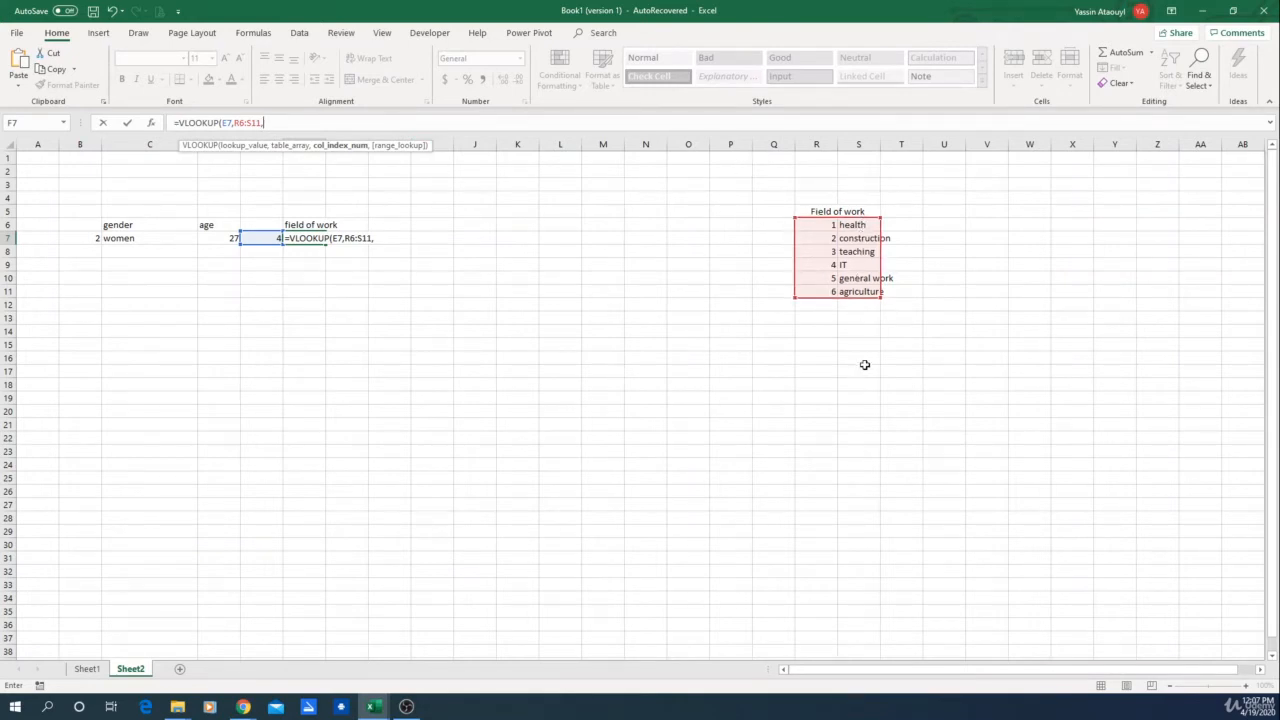
type("2)")
key("Return")
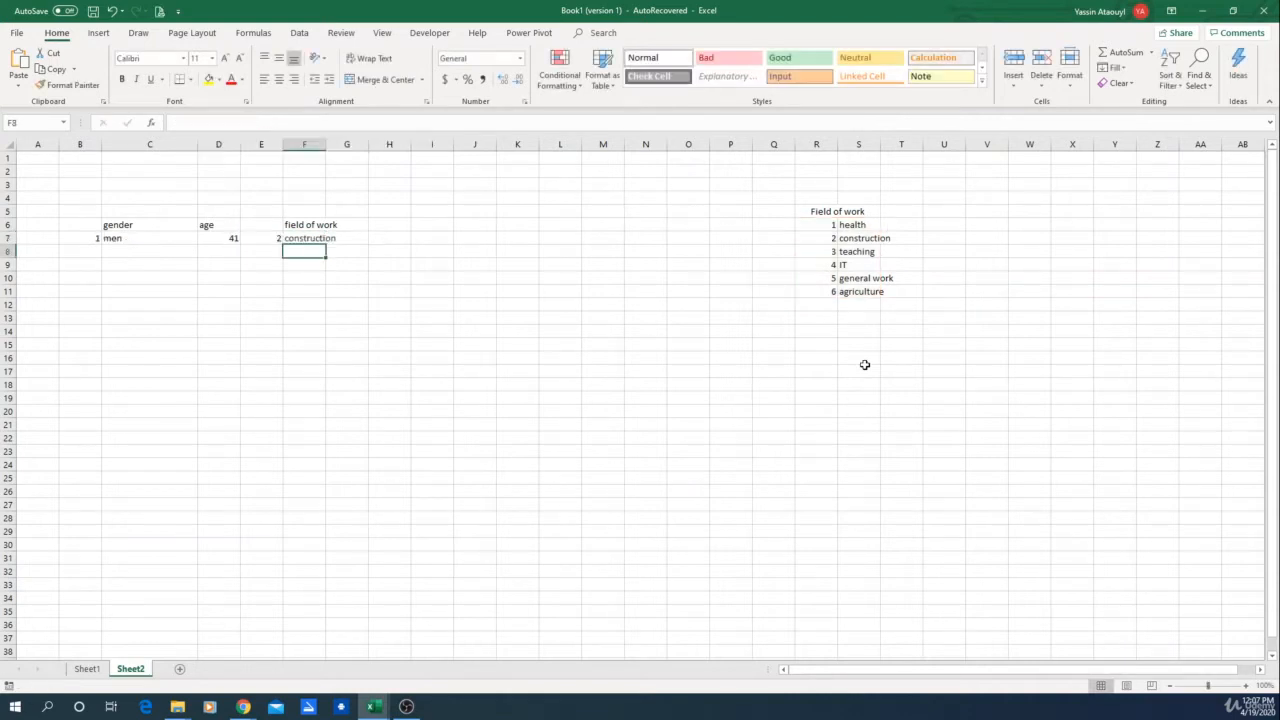
Step: Widen column F so the field of work text fits
left_click(303, 238)
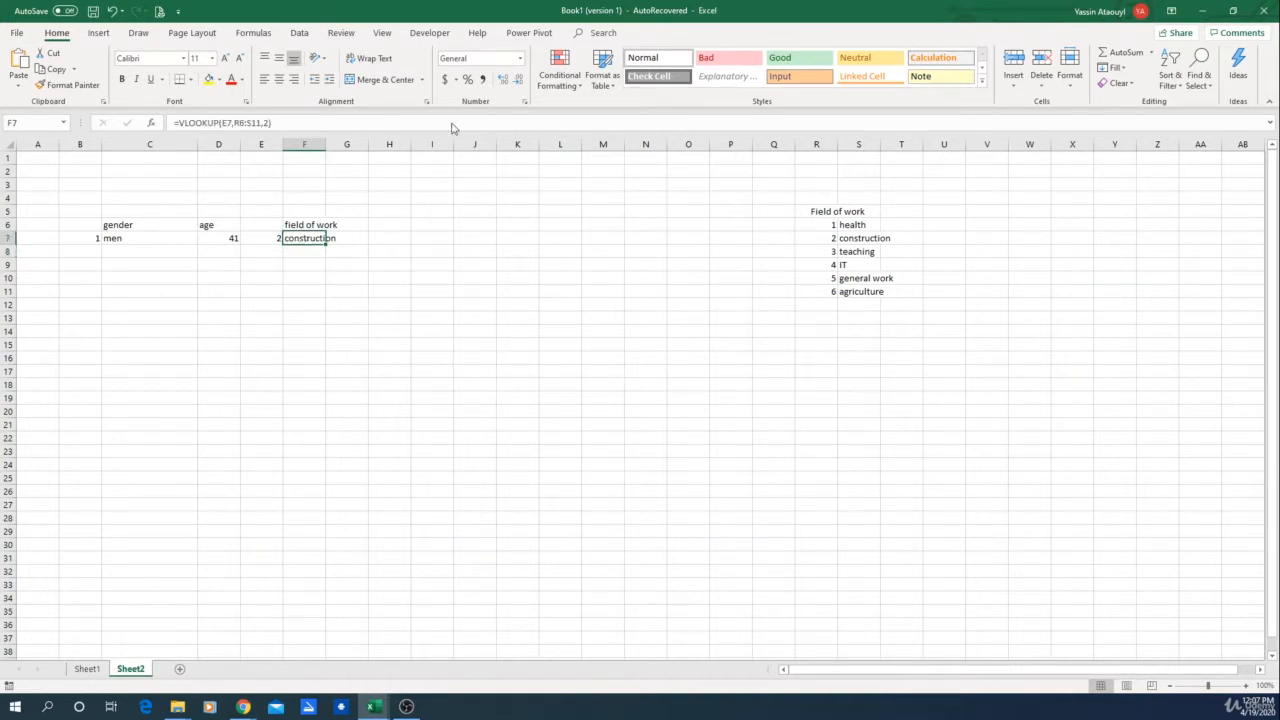
left_click_drag(325, 144, 342, 144)
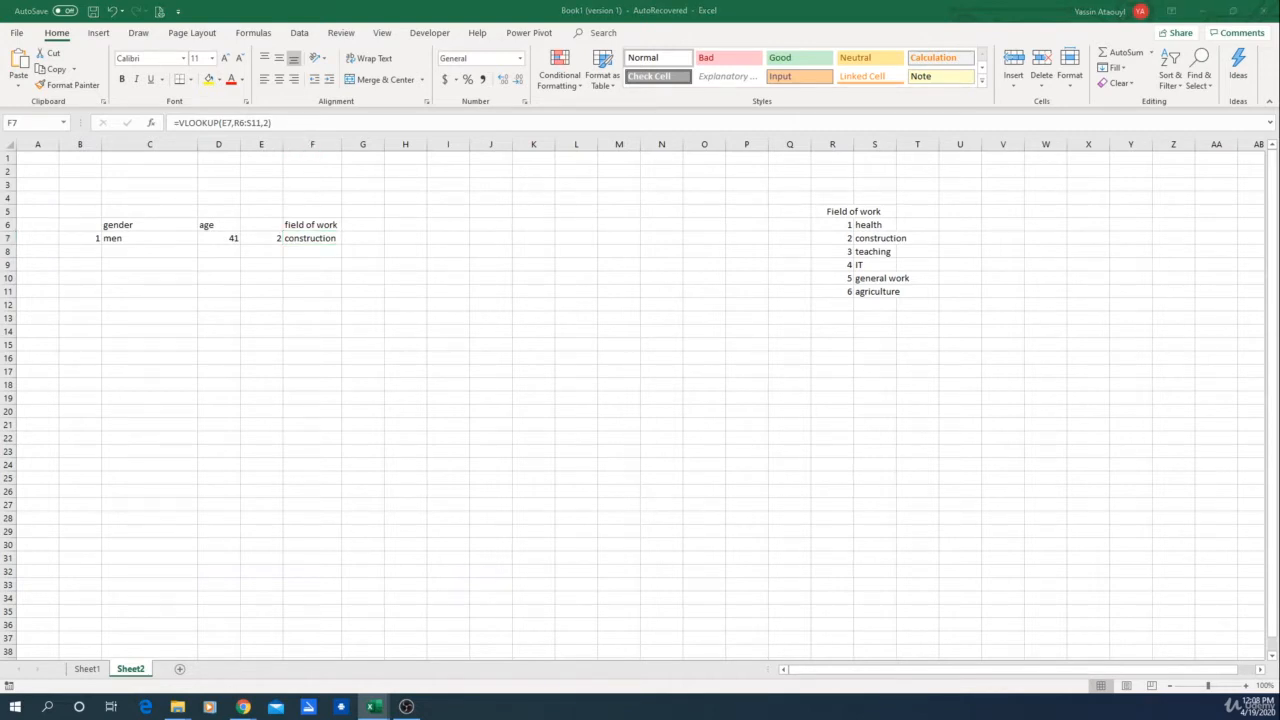
left_click(745, 450)
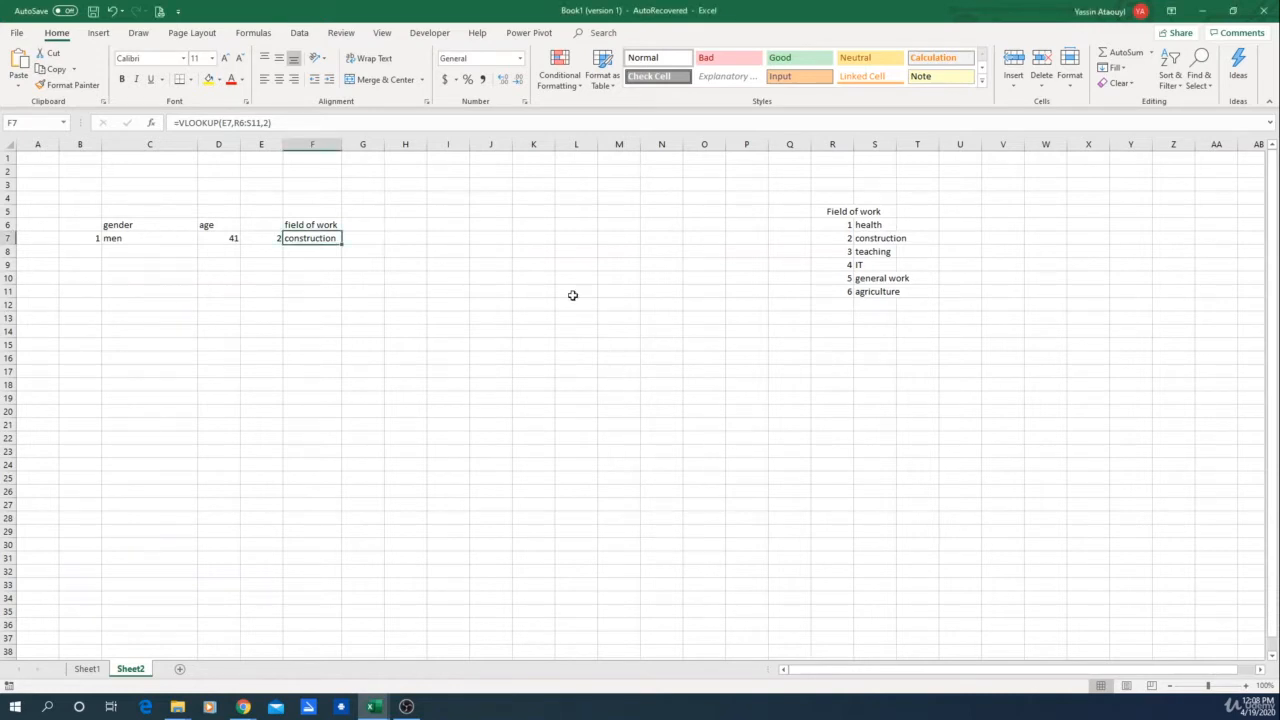
Step: Enter the header Education in H6
left_click(366, 221)
left_click(407, 229)
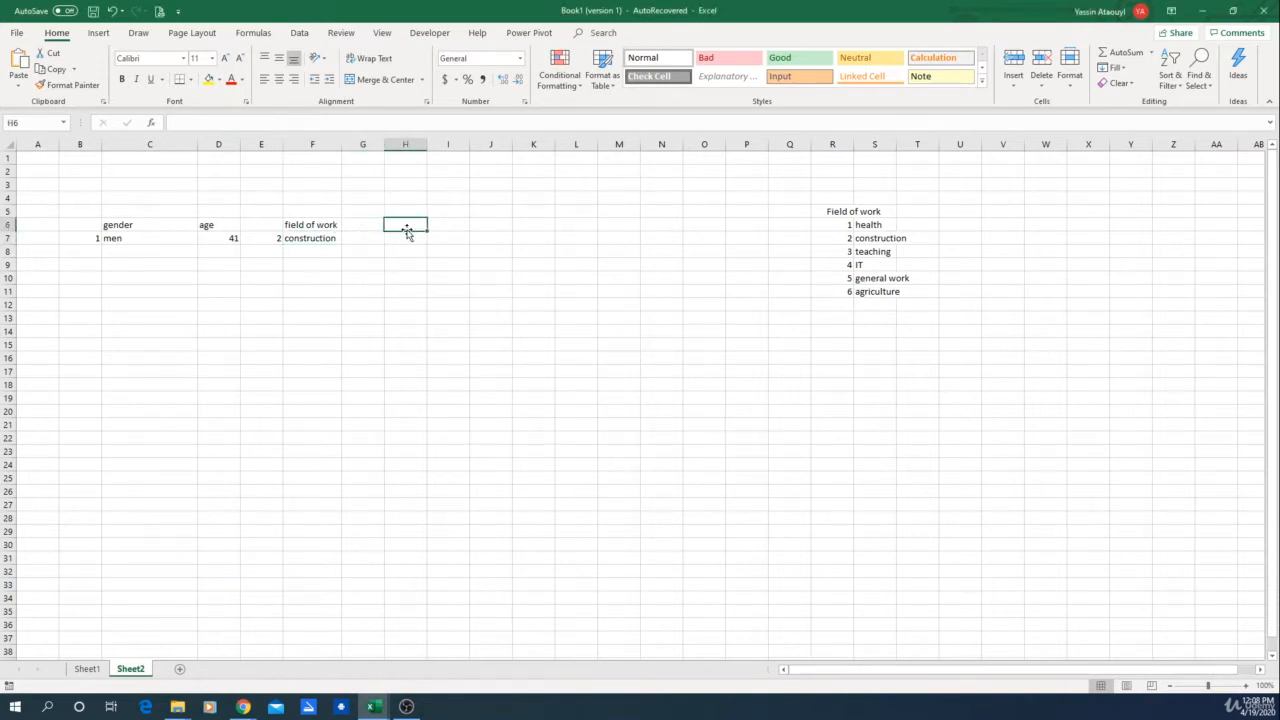
type("Educa")
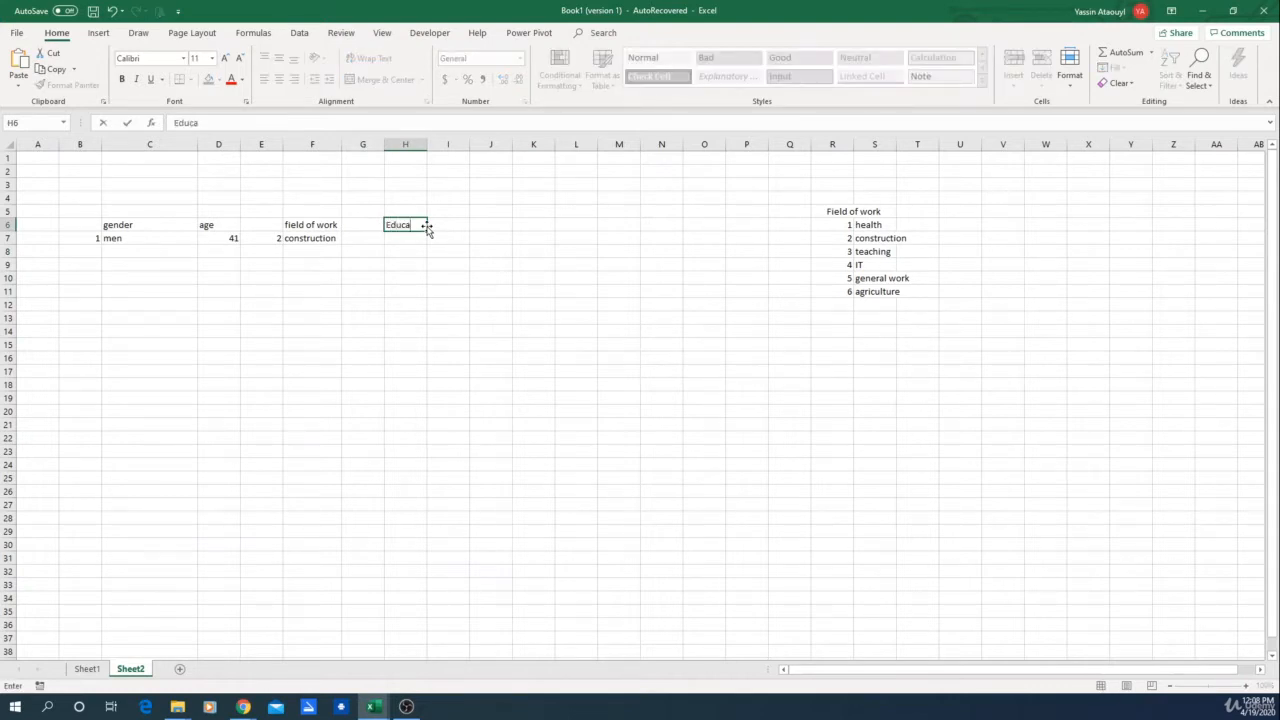
type("tion")
key("Return")
Step: List the education levels high school, college, University, technical and Other in U6:U10
left_click(969, 223)
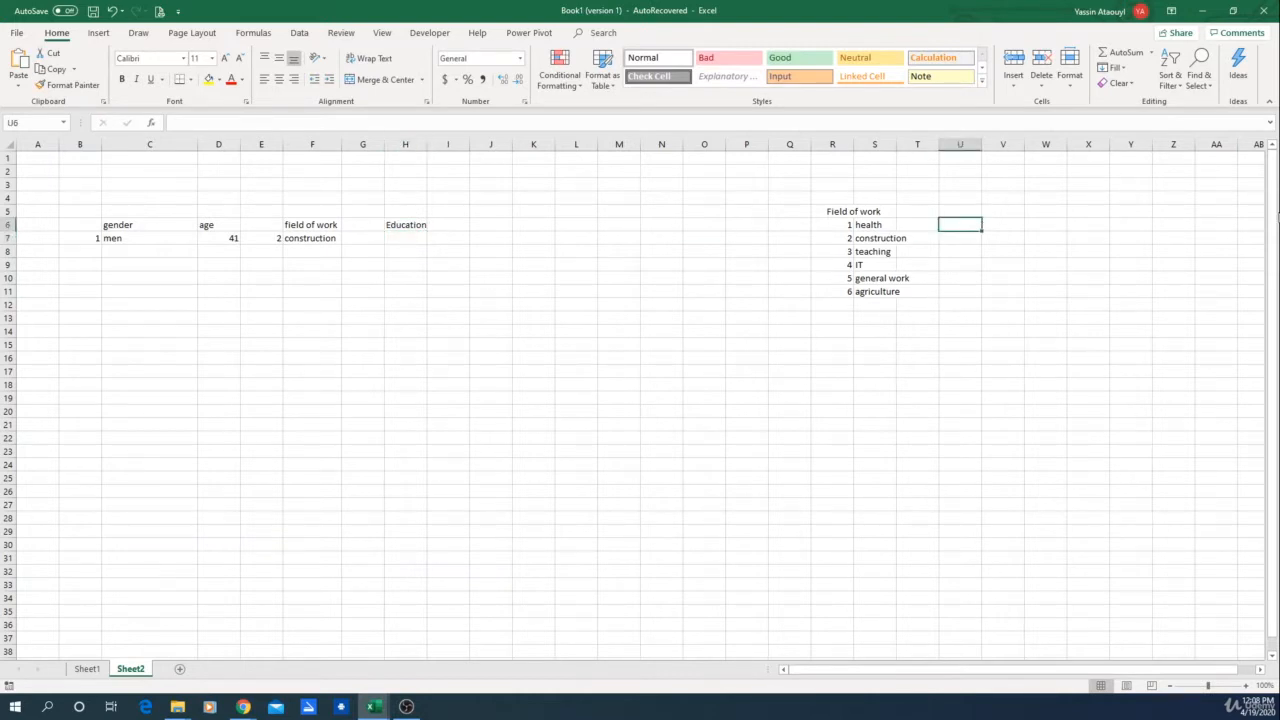
type("high school")
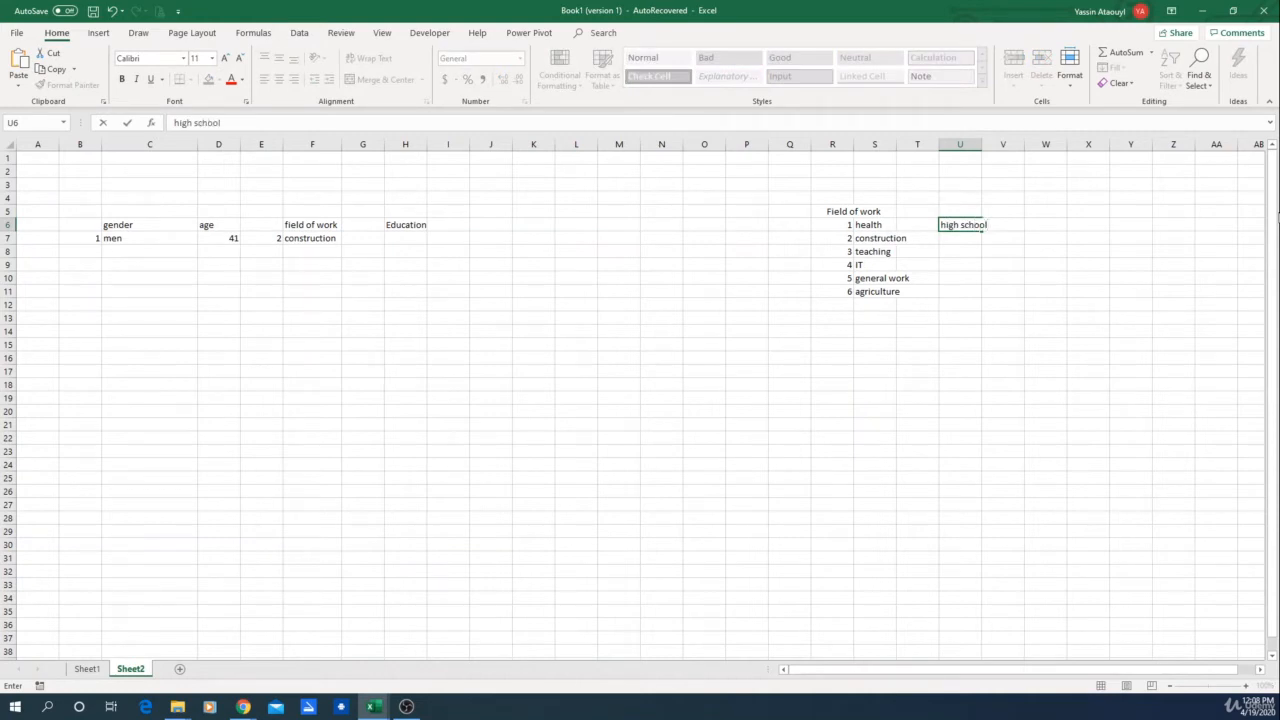
key("Return")
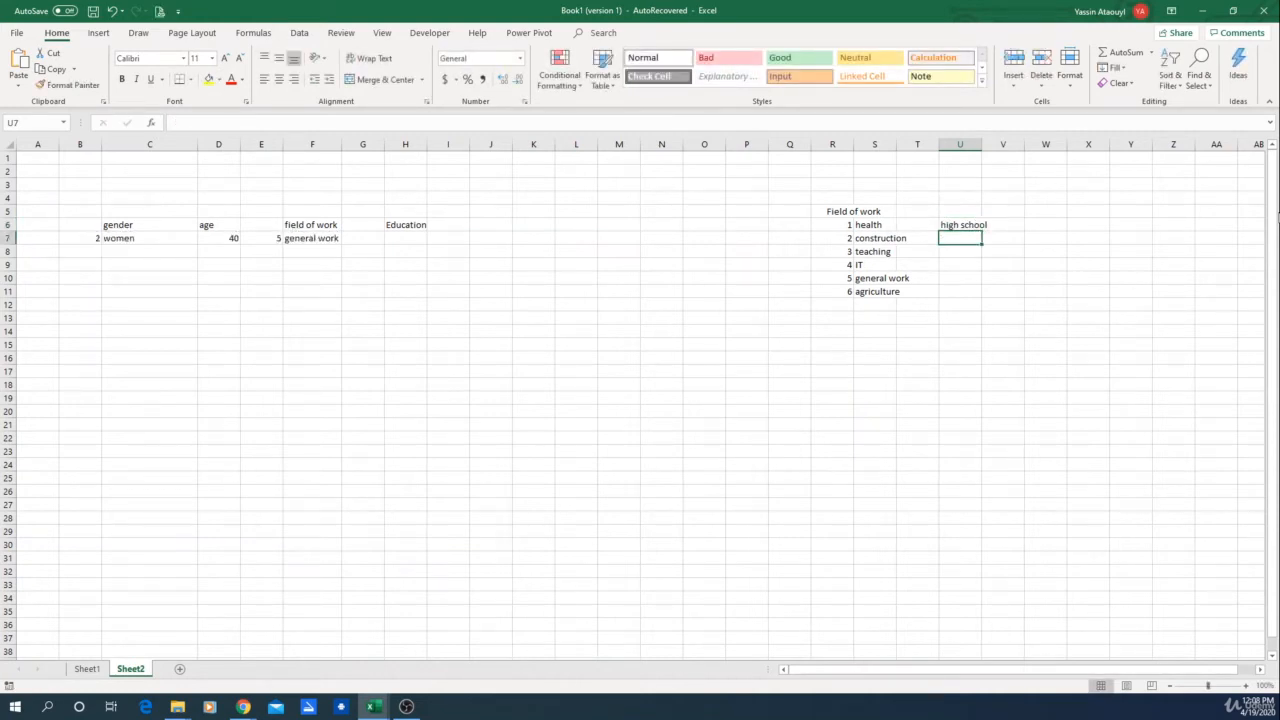
type("coll")
type("e")
key("BackSpace")
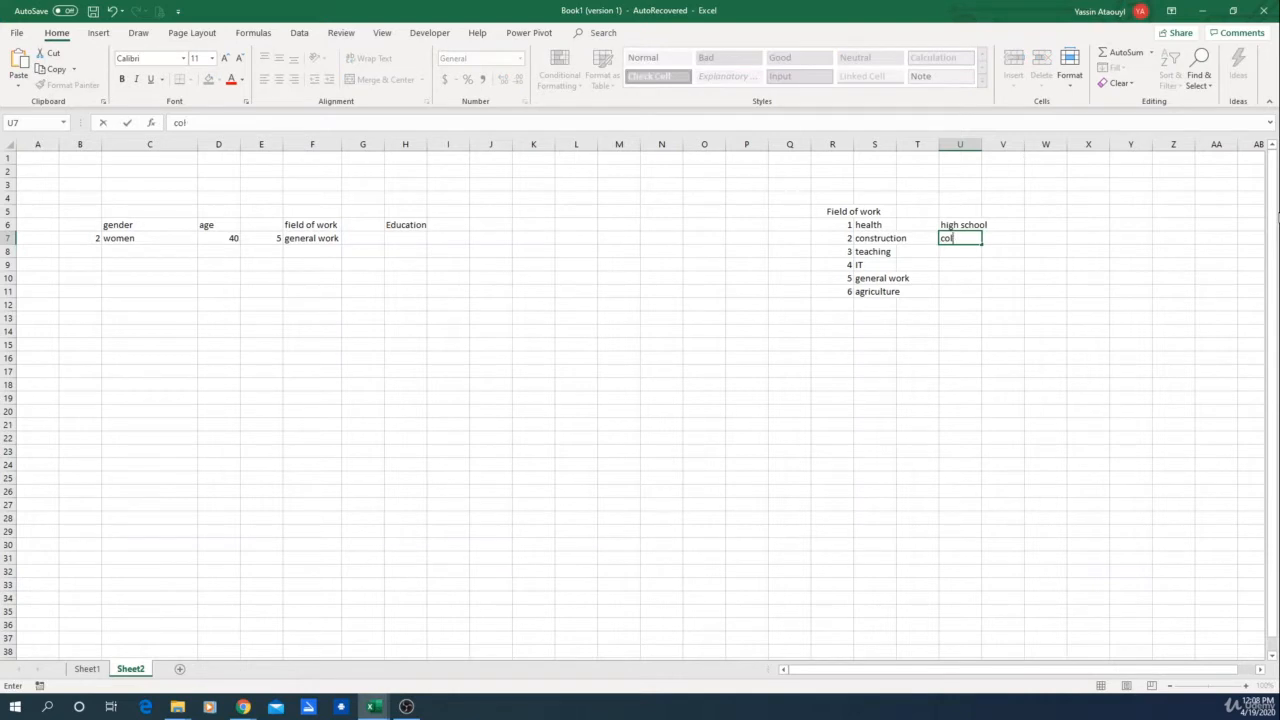
type("lege")
key("ctrl+Return")
left_click(960, 251)
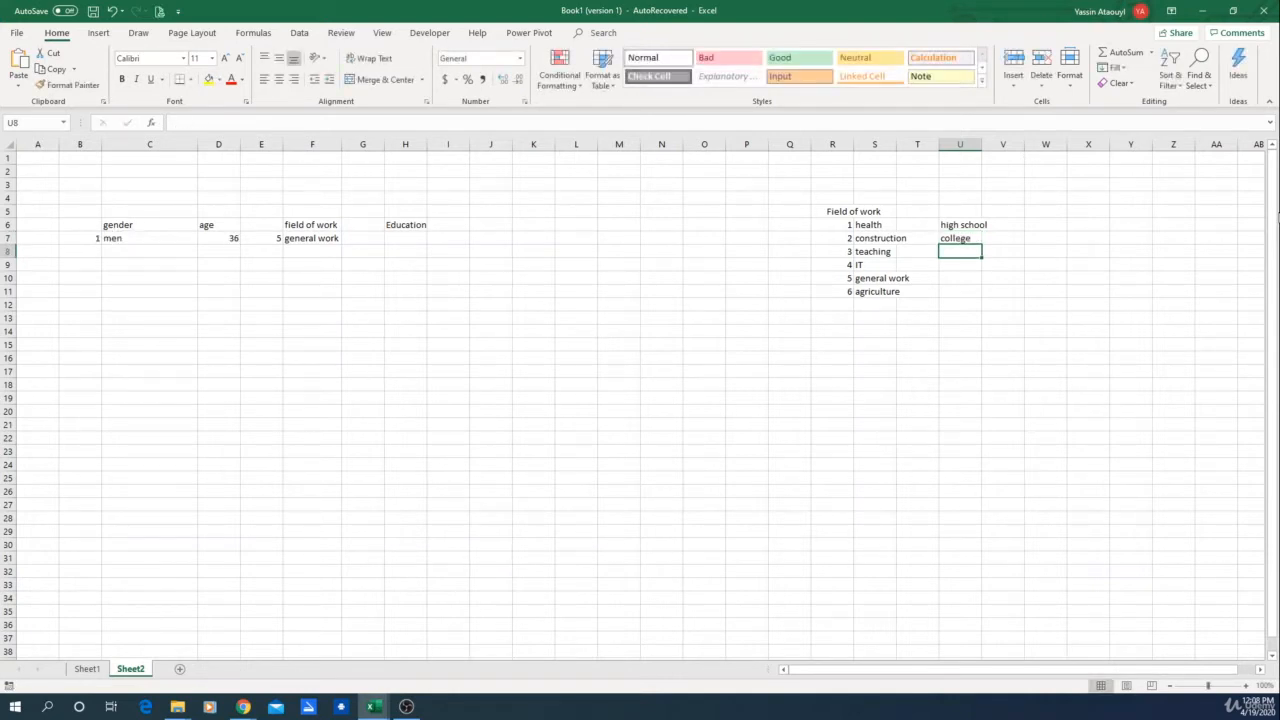
type("University")
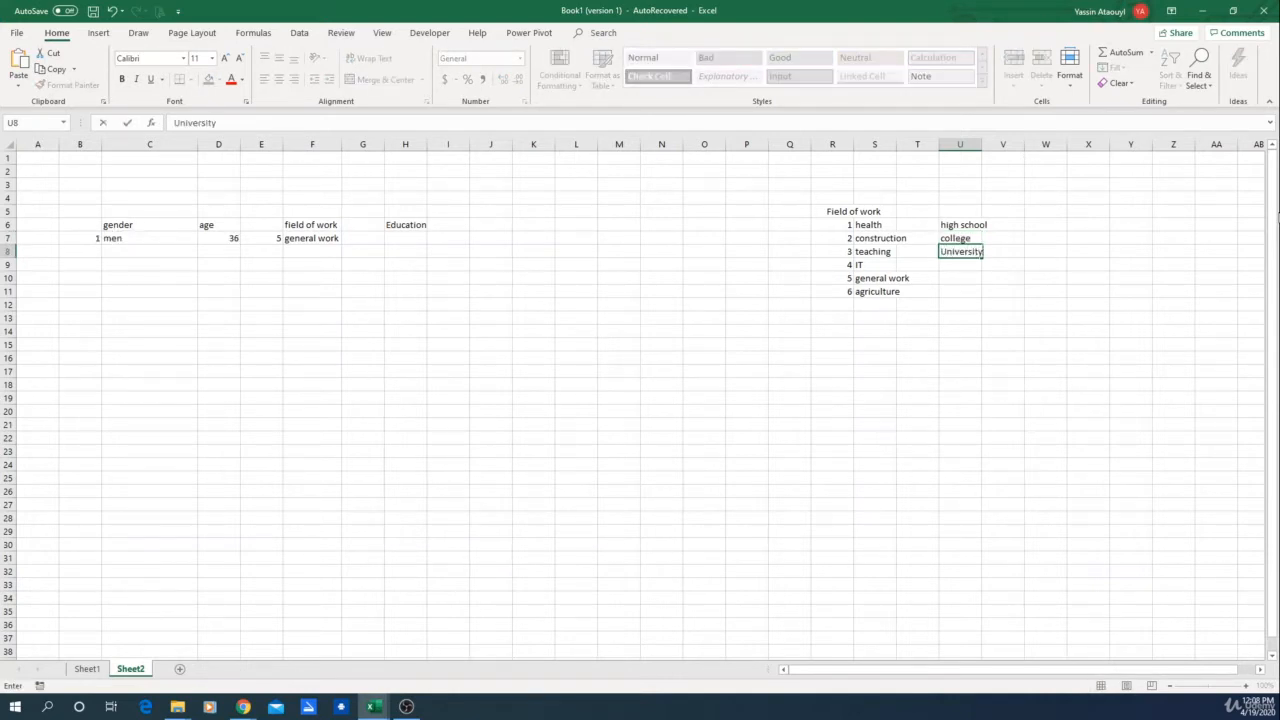
key("Return")
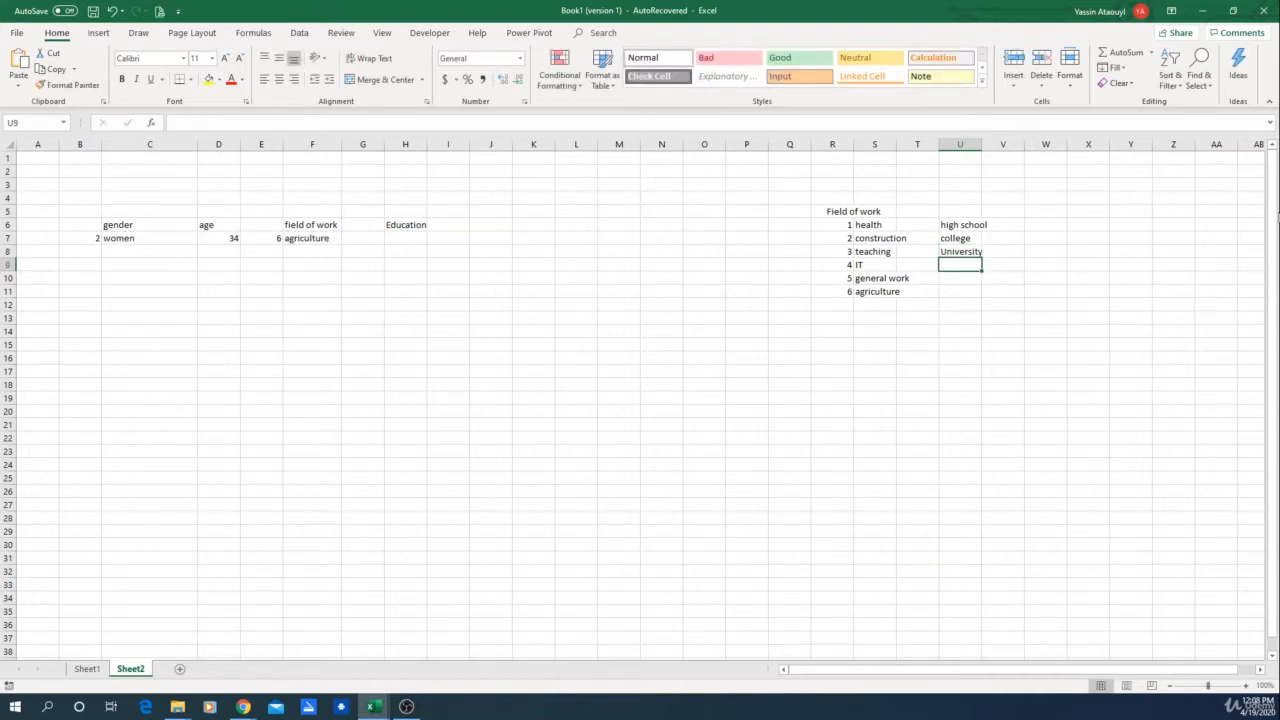
type("technical")
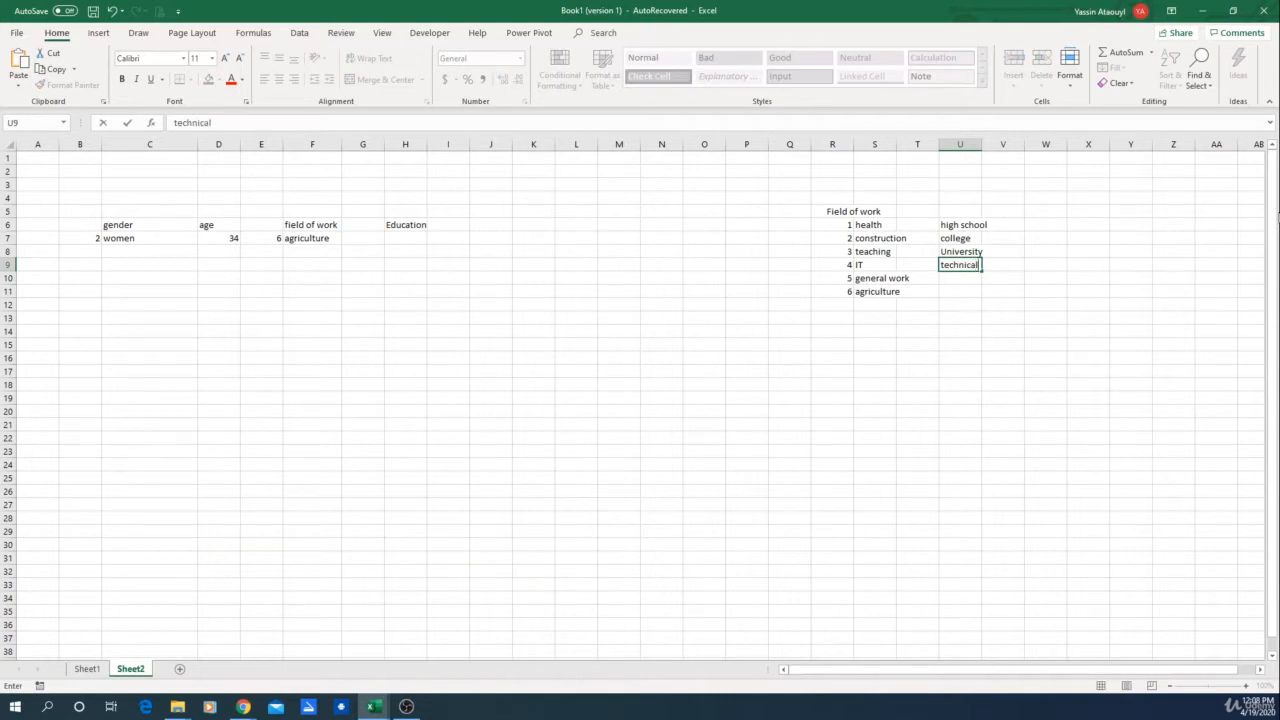
key("Return")
type("Other")
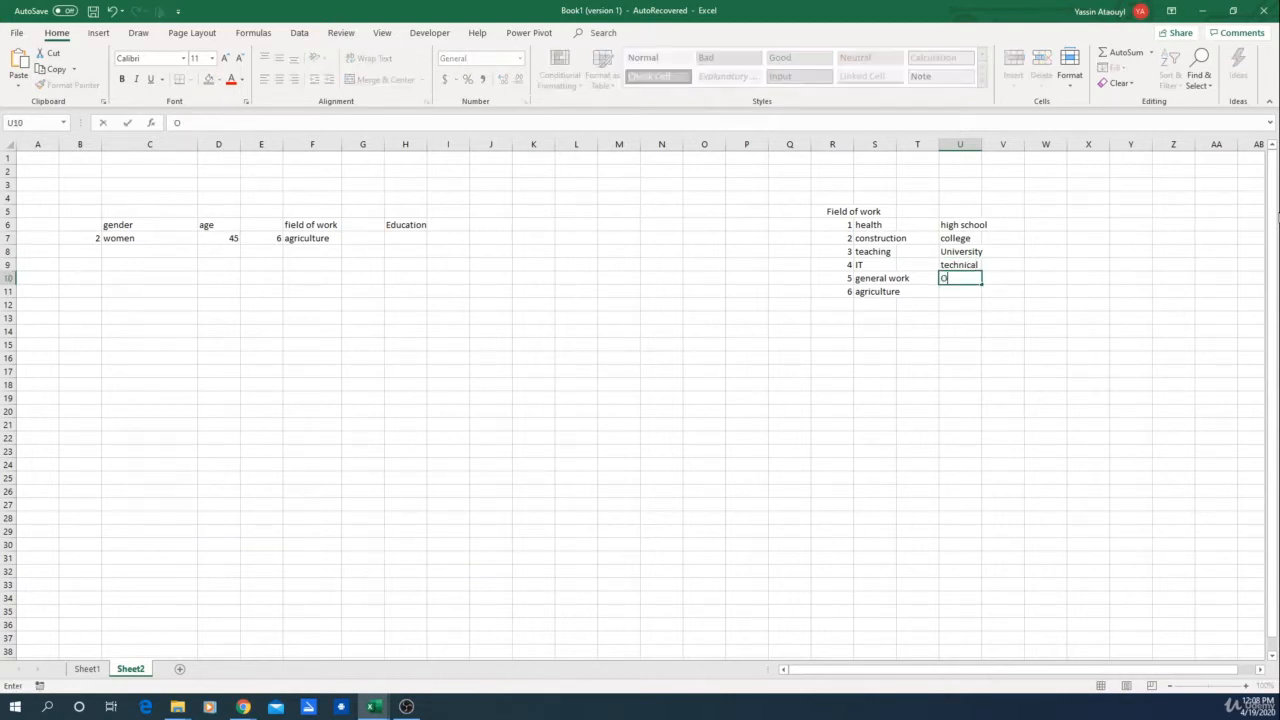
key("Return")
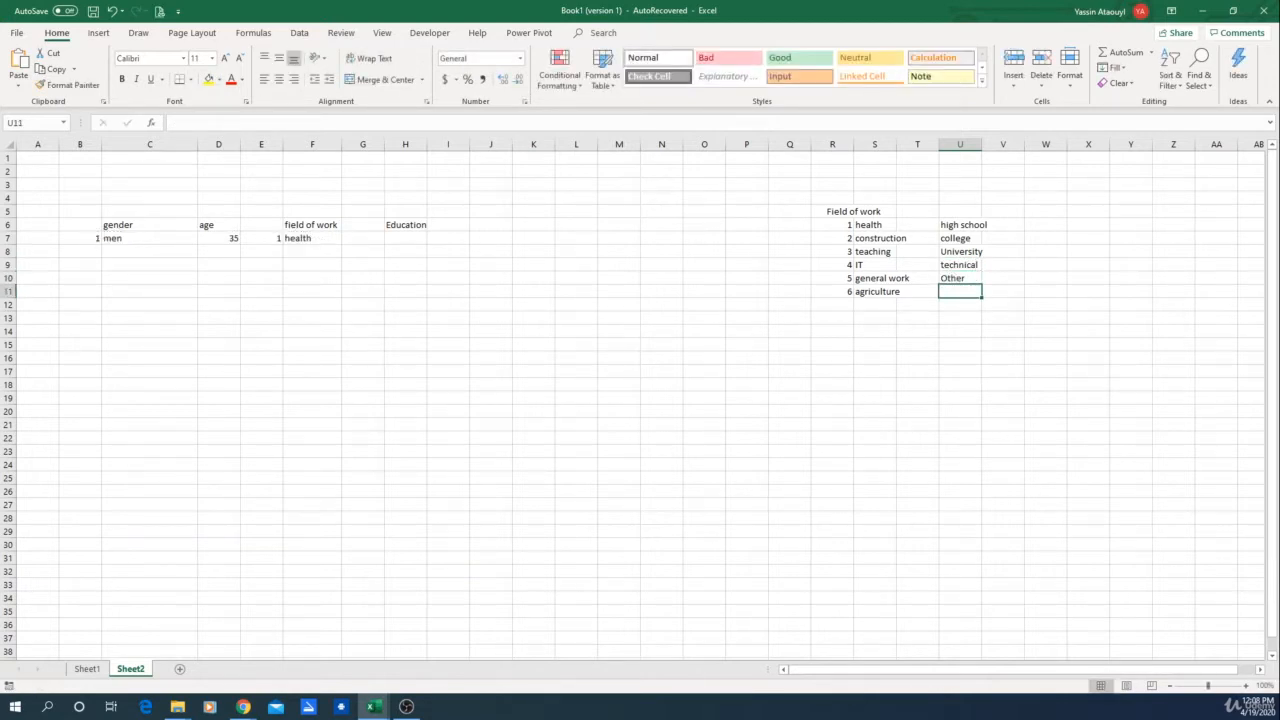
Step: Widen column T and number the education levels 1 to 5 in T6:T10
left_click(925, 226)
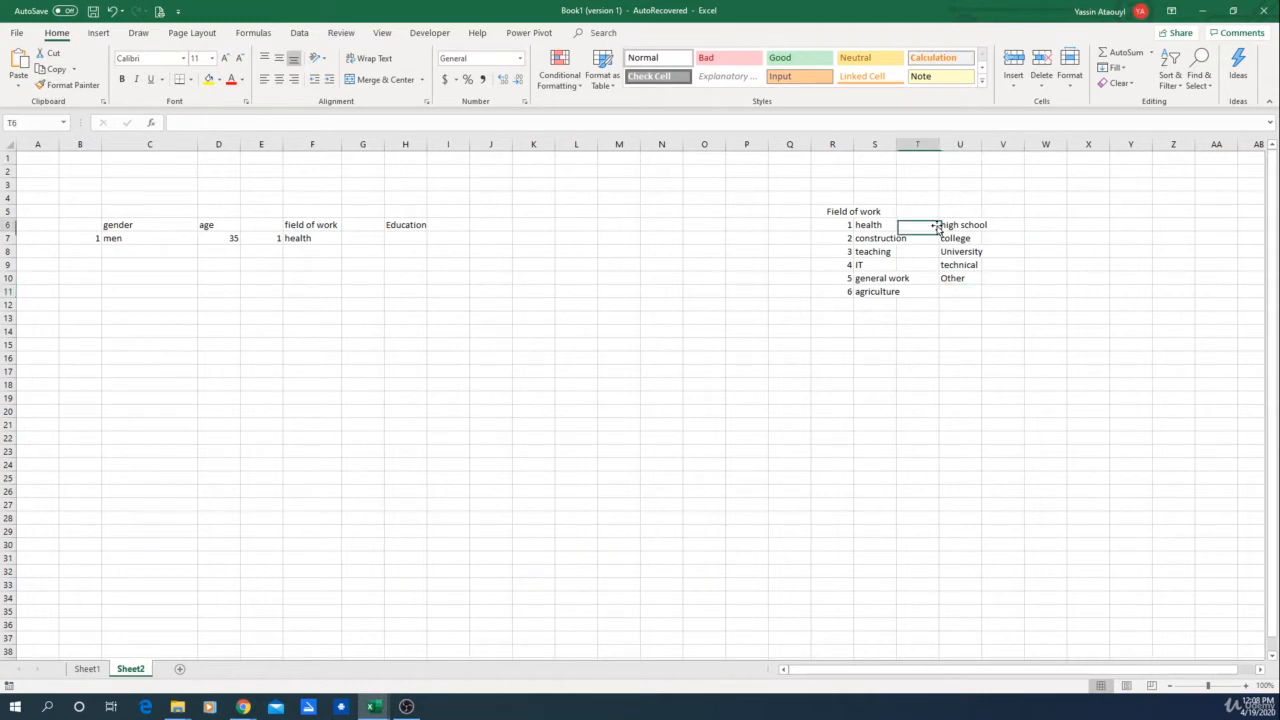
left_click_drag(896, 144, 920, 144)
type("1")
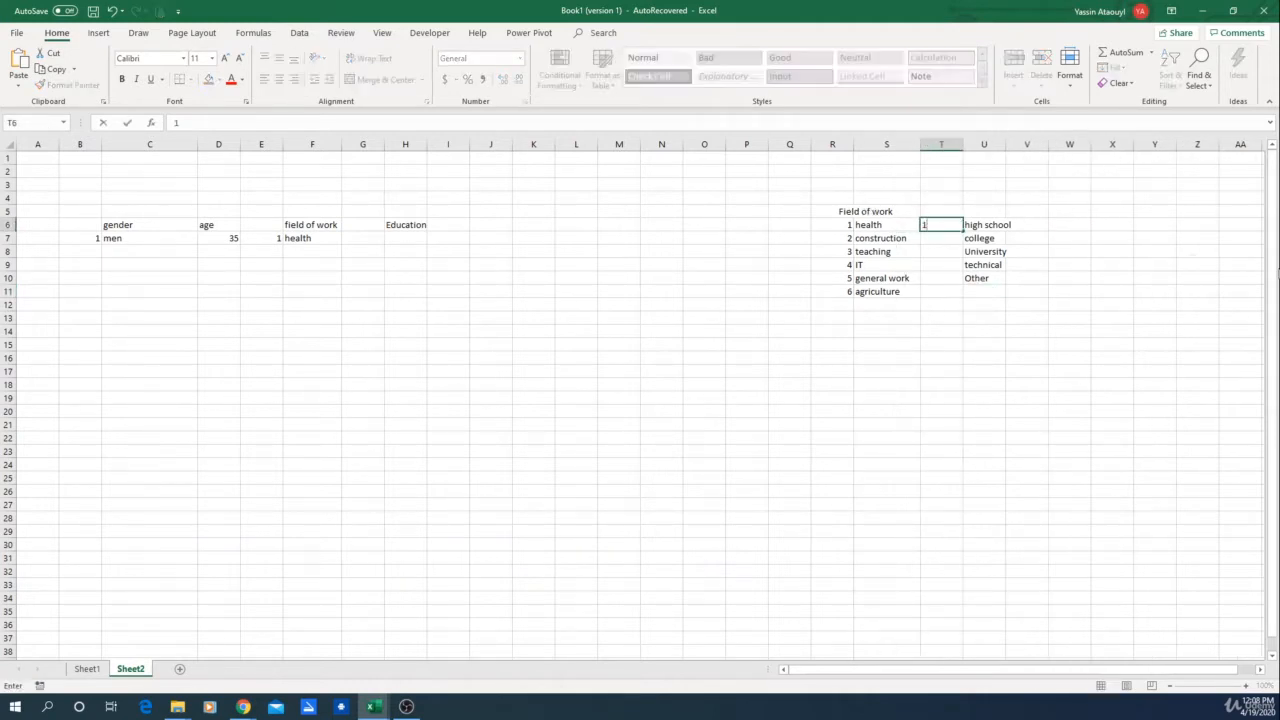
key("Return")
type("2")
key("Return")
type("3")
key("Return")
type("4")
key("Return")
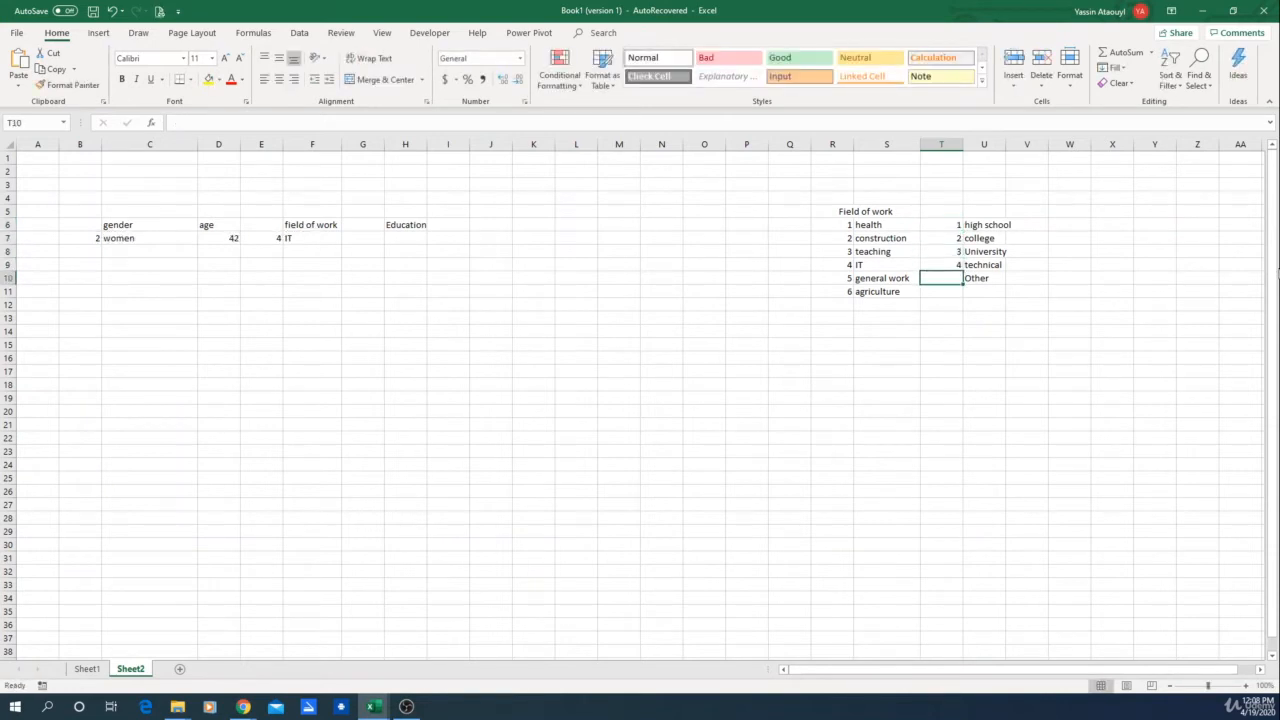
type("5")
key("Return")
Step: Copy the =RANDBETWEEN(1,6) formula from E7 into G7 for a random education number
left_click(1014, 452)
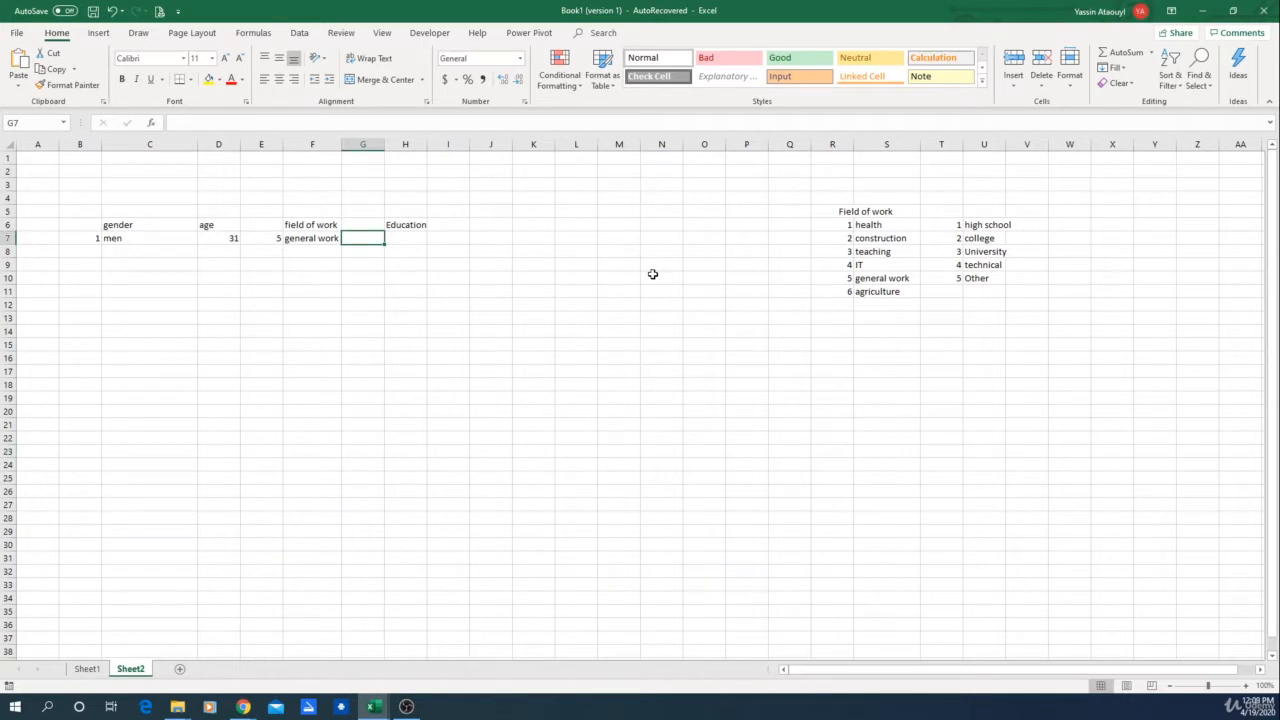
left_click(252, 238)
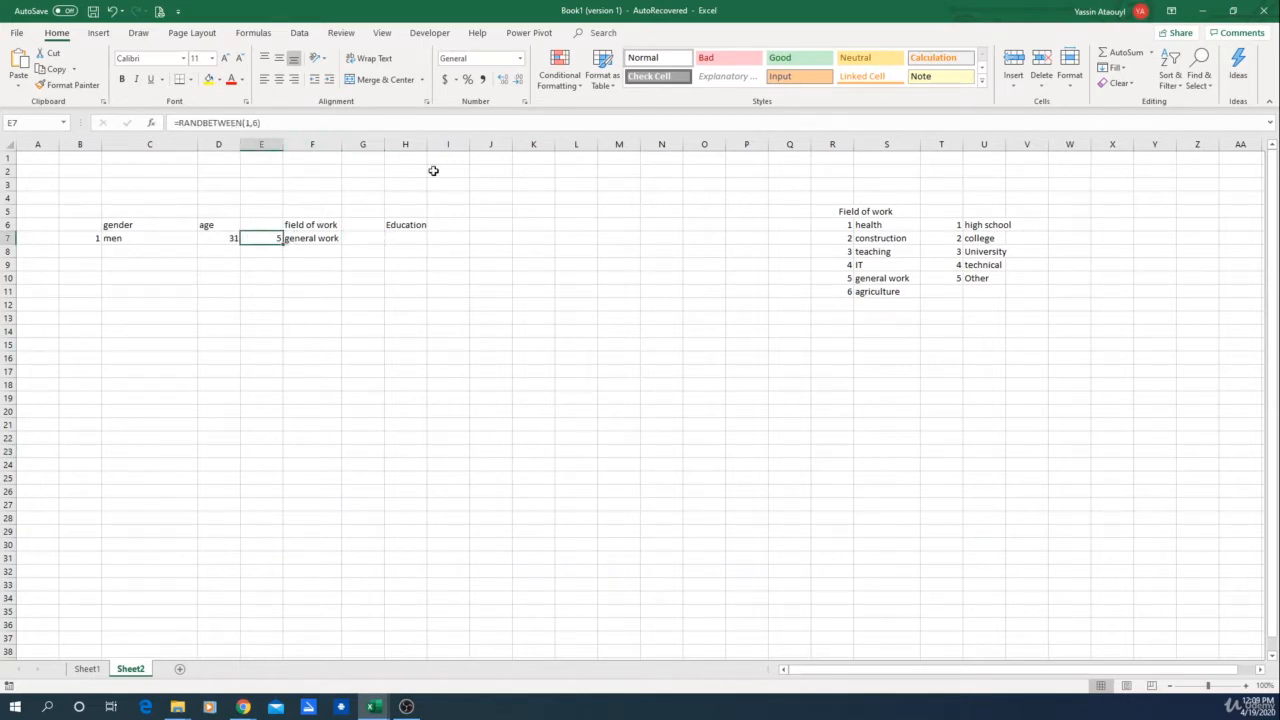
key("ctrl+c")
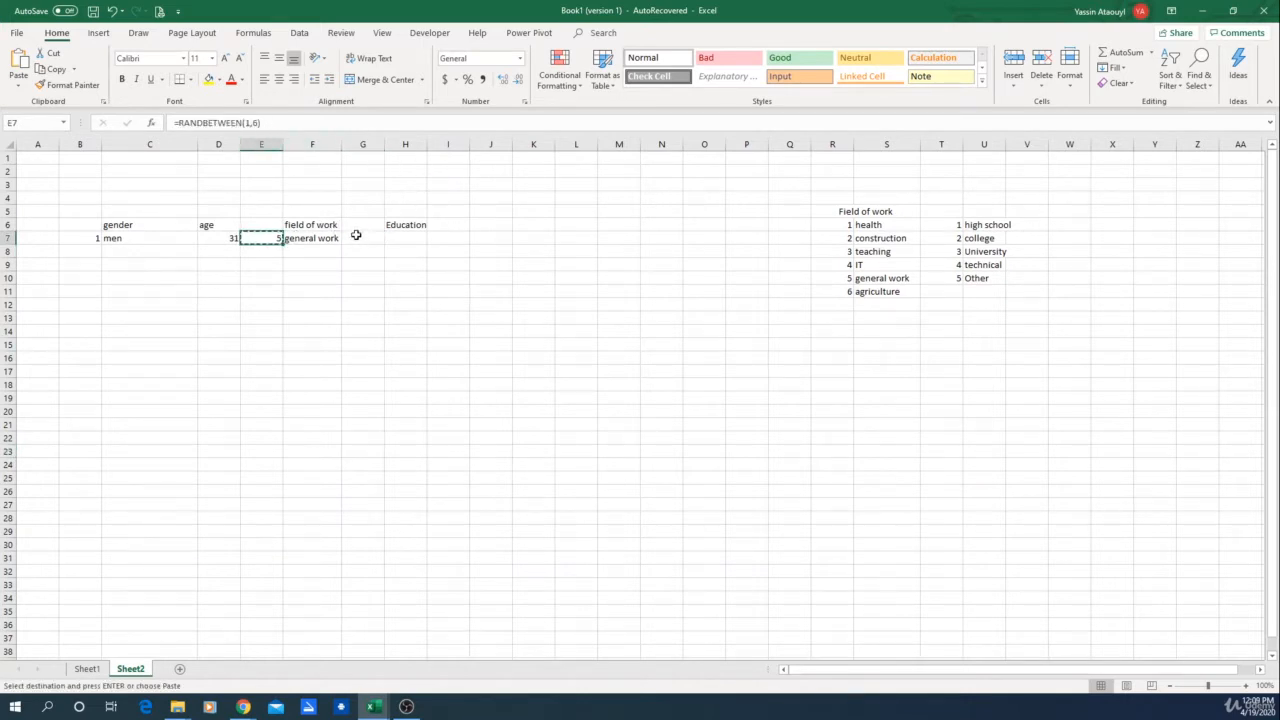
key("Return")
key("Right")
key("Right")
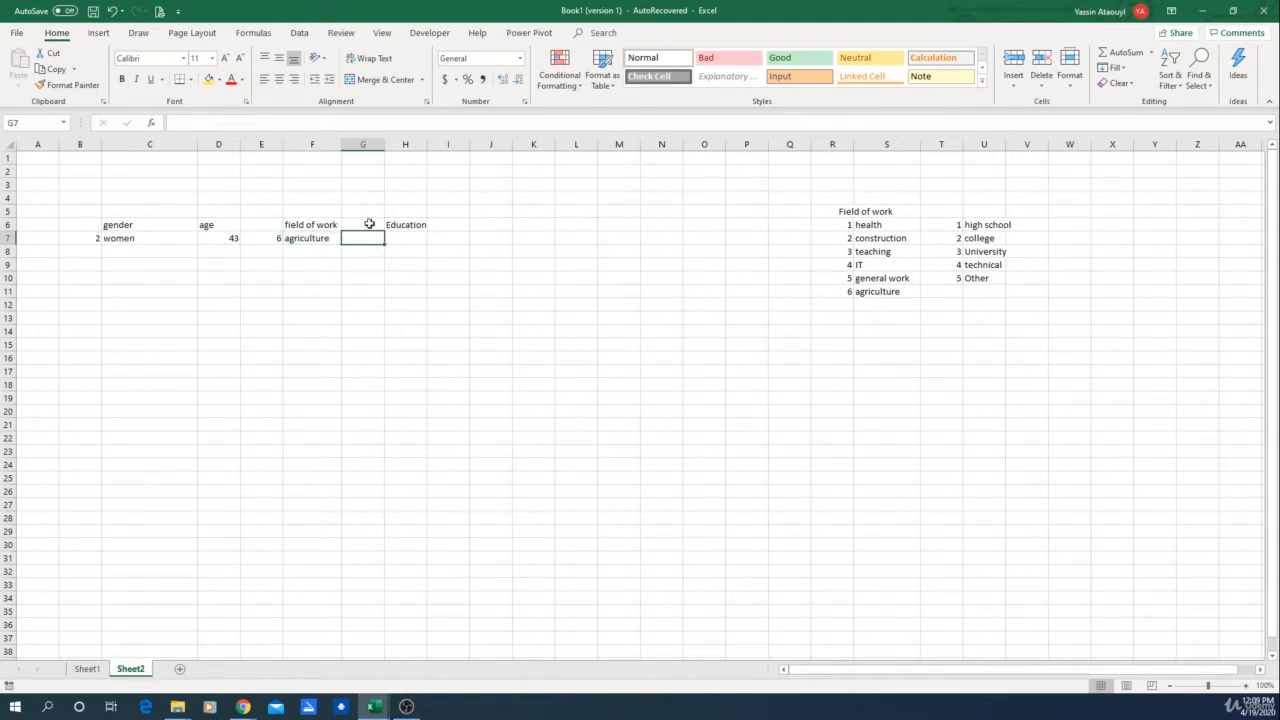
left_click(272, 238)
key("ctrl+c")
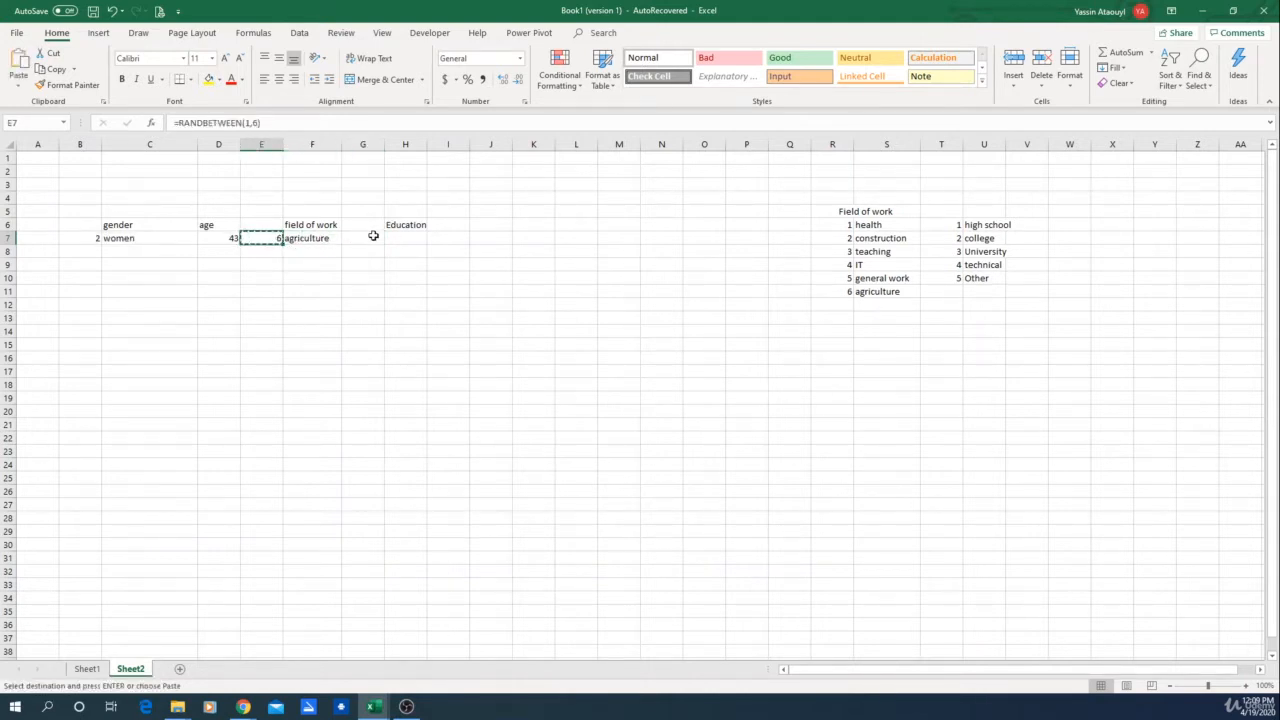
left_click(373, 237)
key("Return")
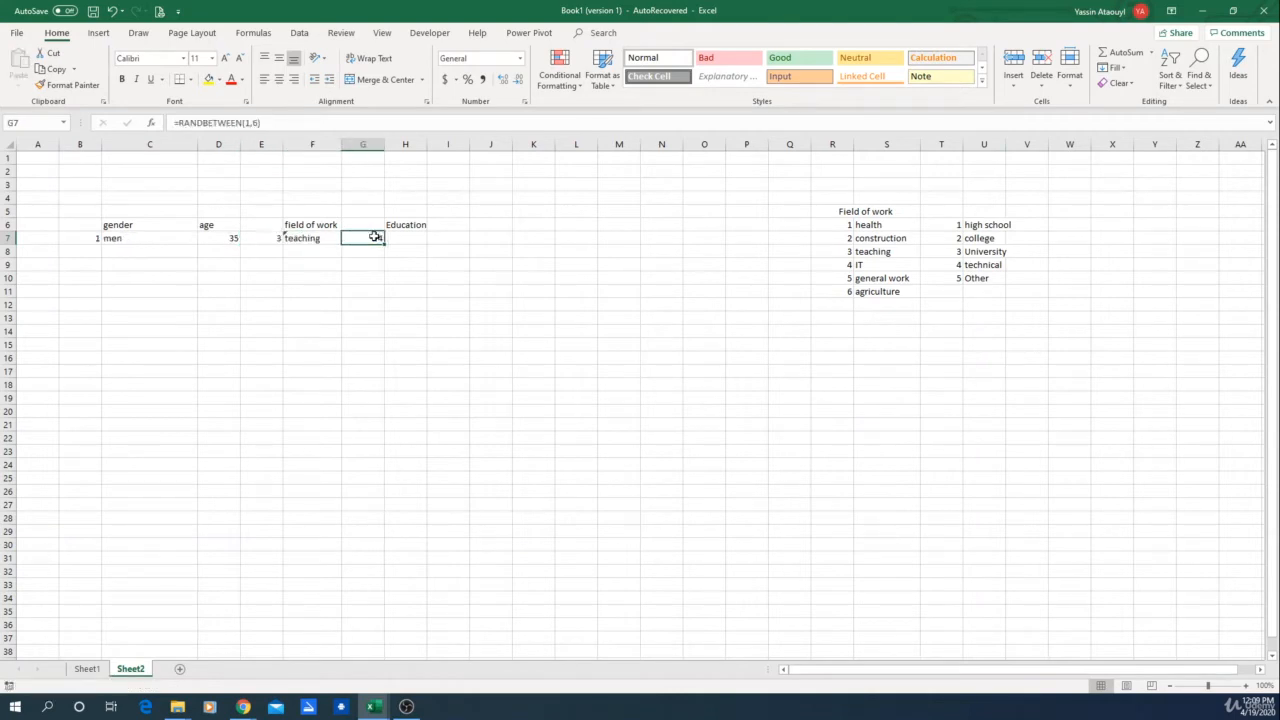
Step: Enter a VLOOKUP formula in H7 that looks up G7's random number in the education table T6:U10
left_click(371, 305)
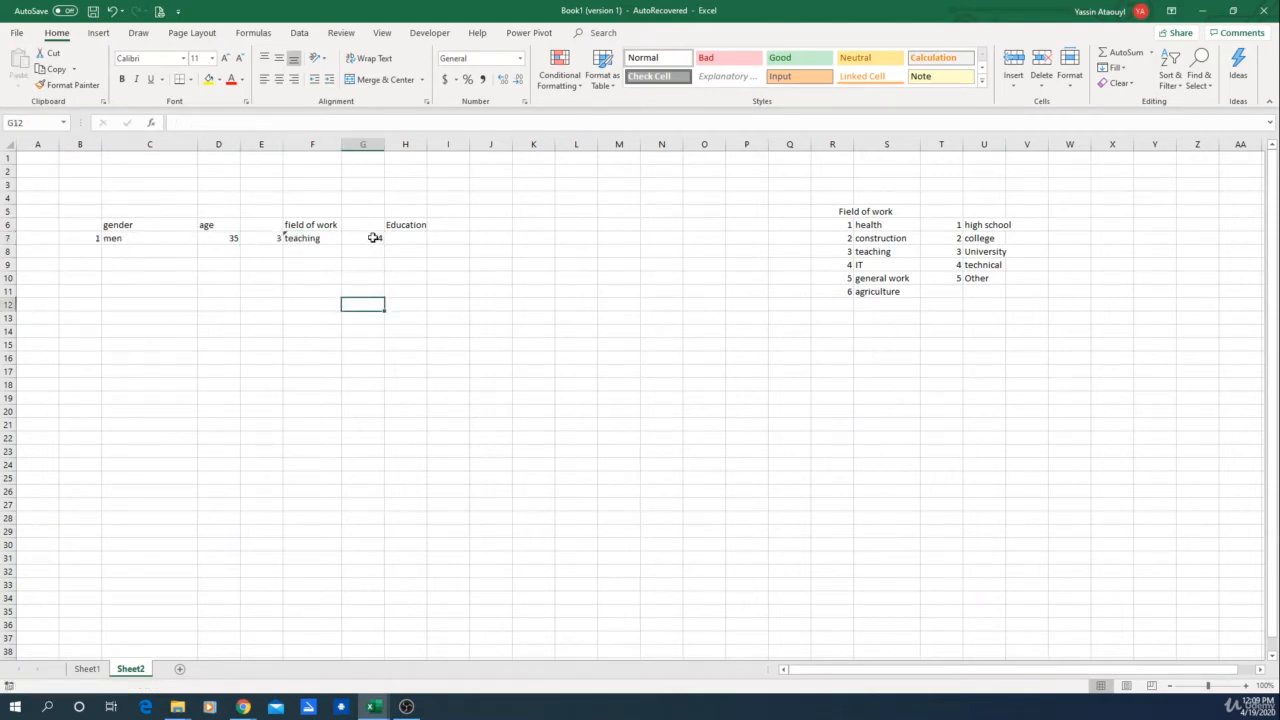
left_click(394, 266)
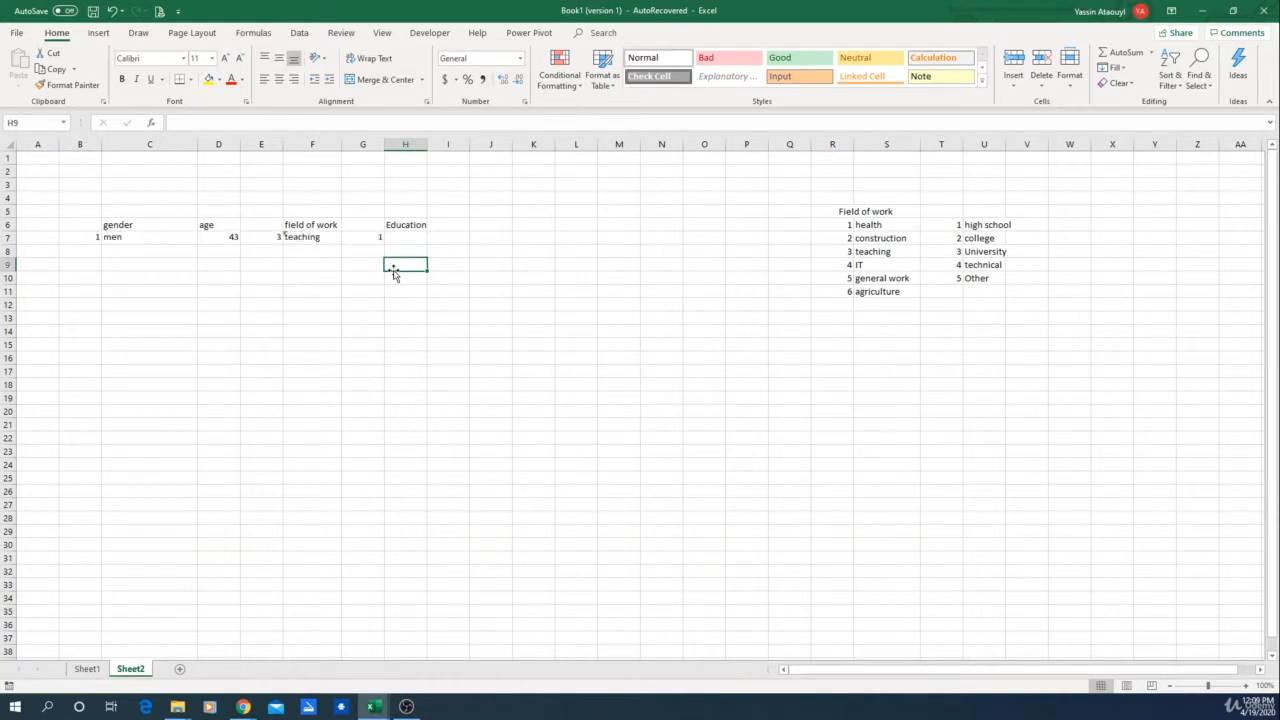
key("F9")
left_click(406, 238)
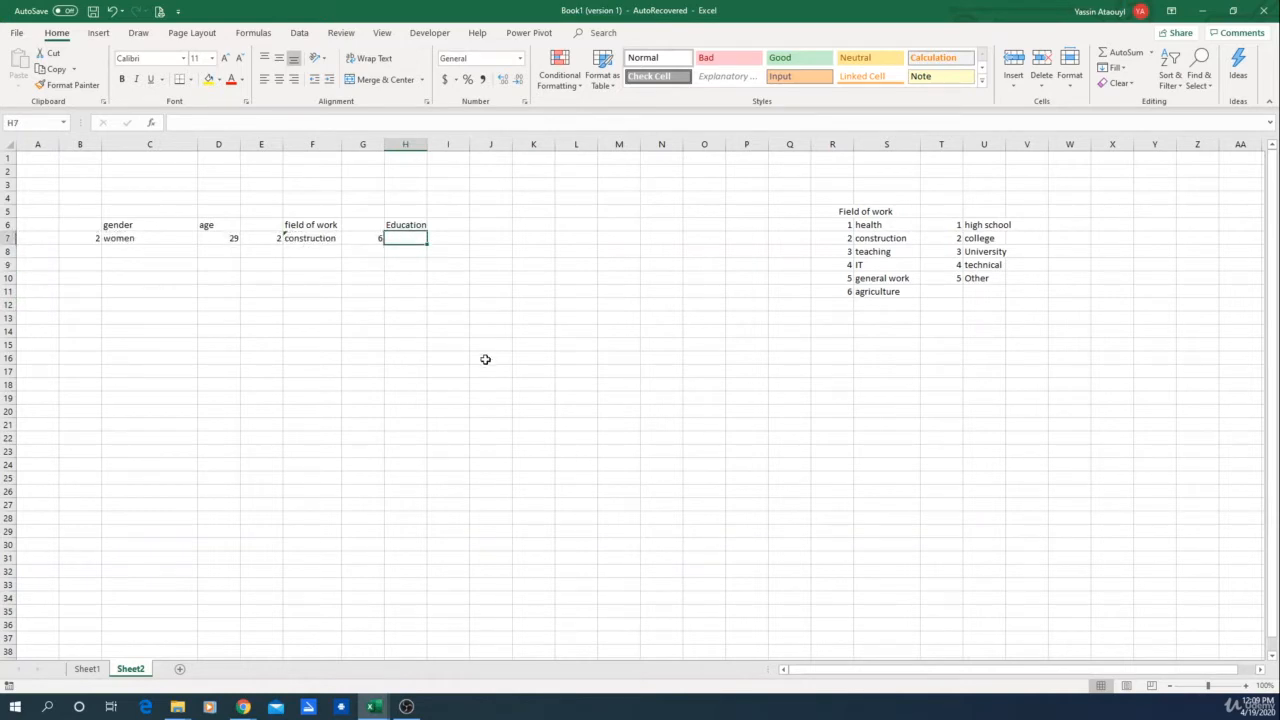
type("=")
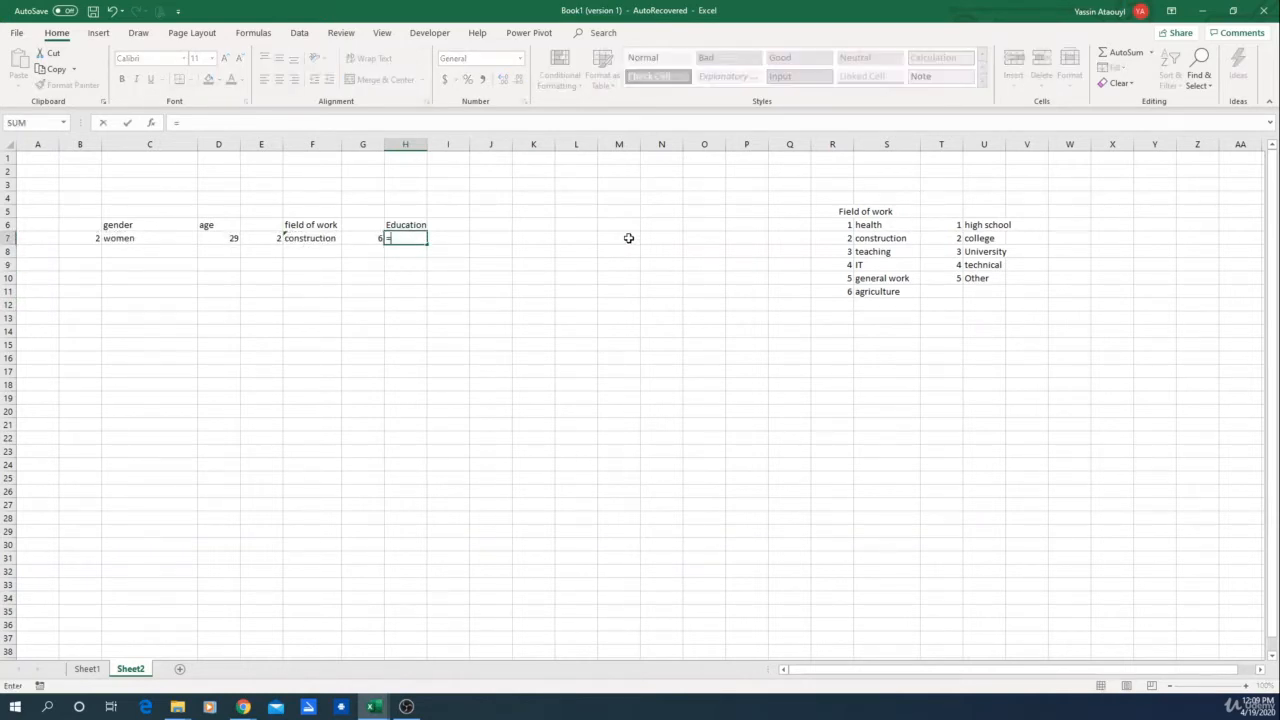
type("Vlo")
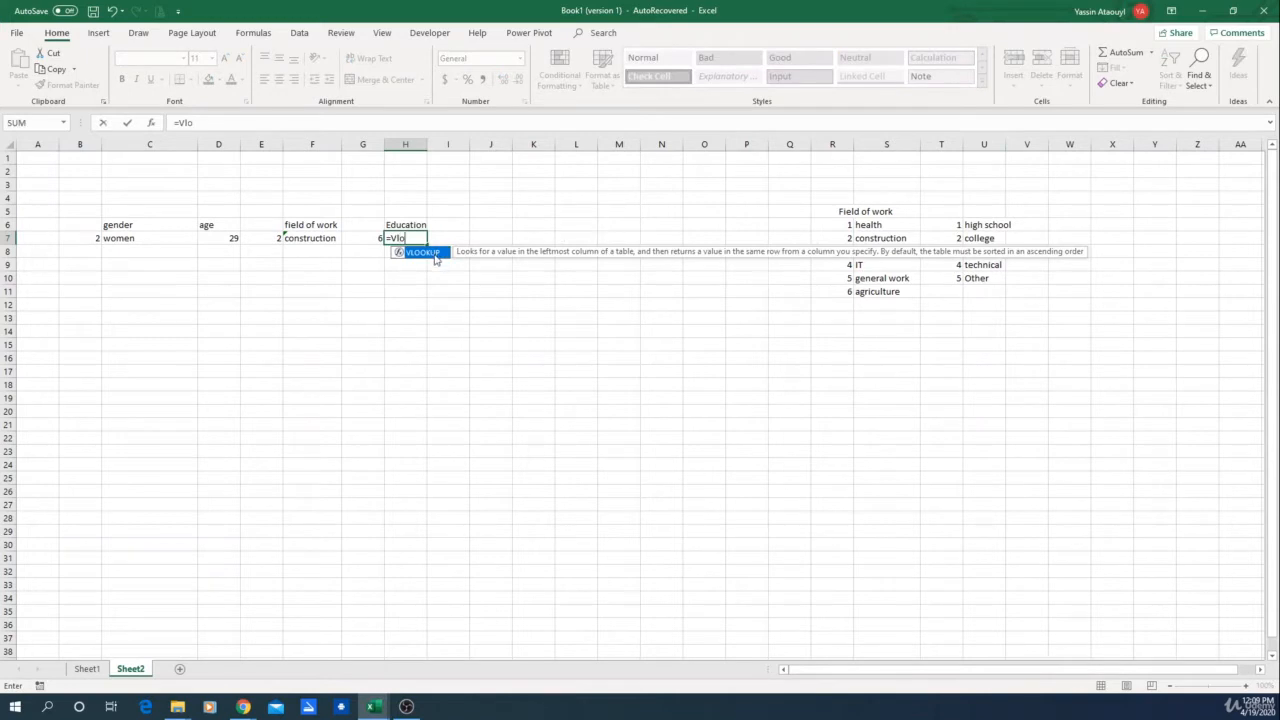
double_click(436, 256)
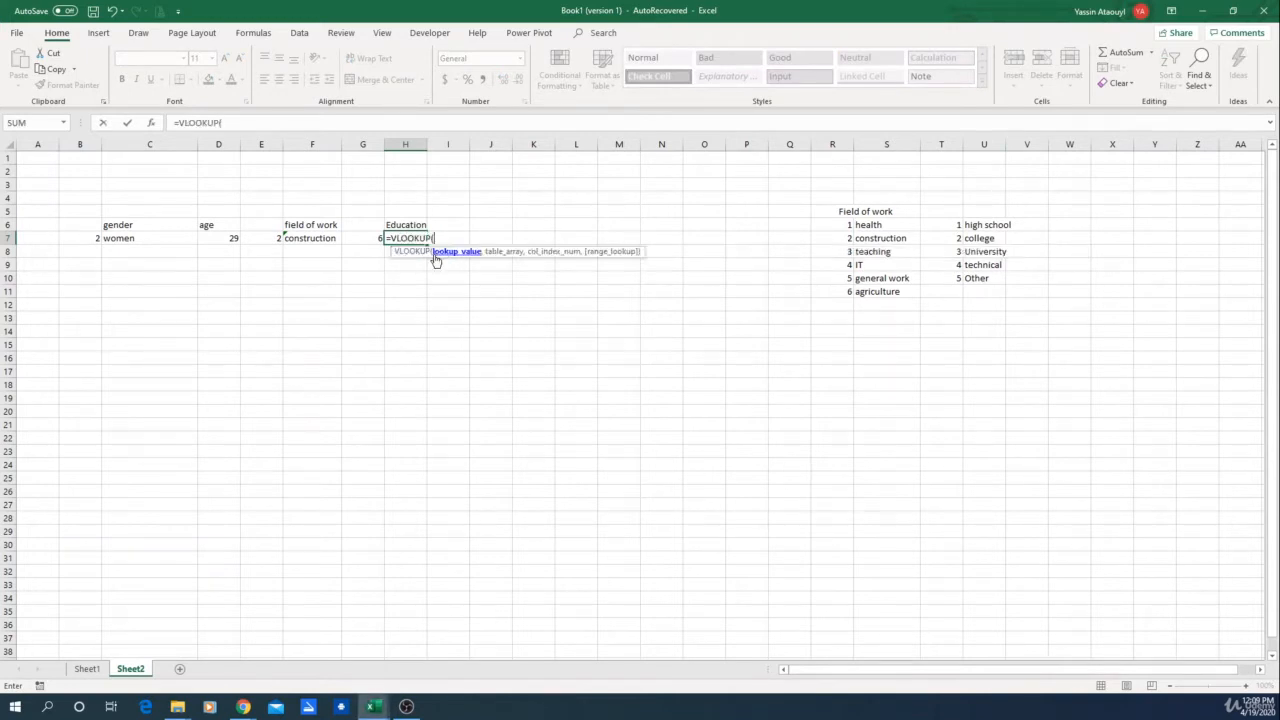
left_click(369, 237)
type(",")
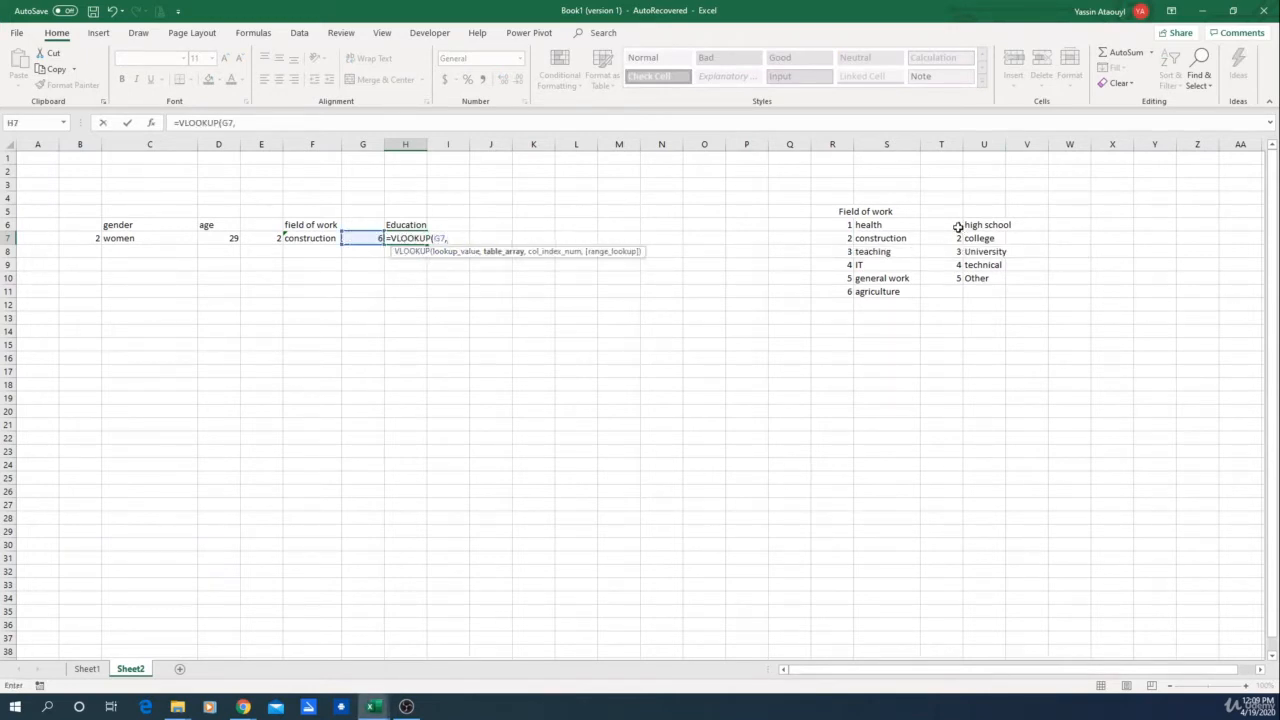
left_click_drag(958, 226, 997, 276)
type(",2")
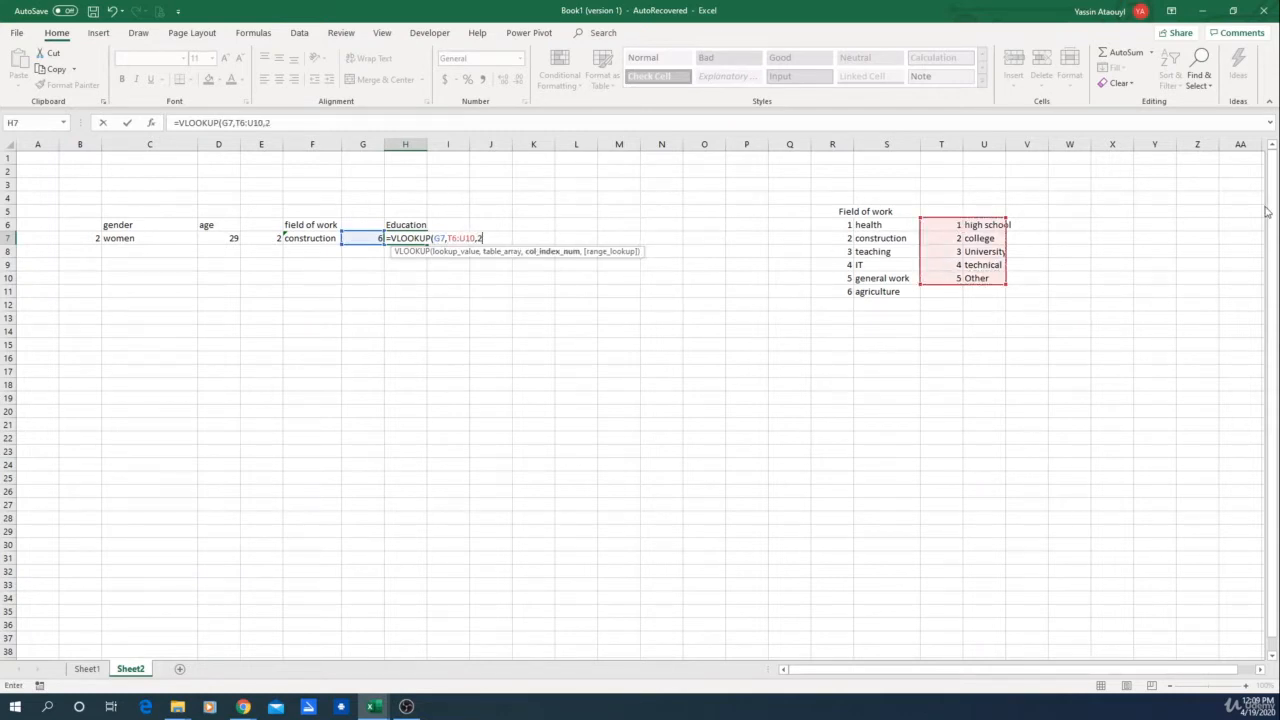
key("Return")
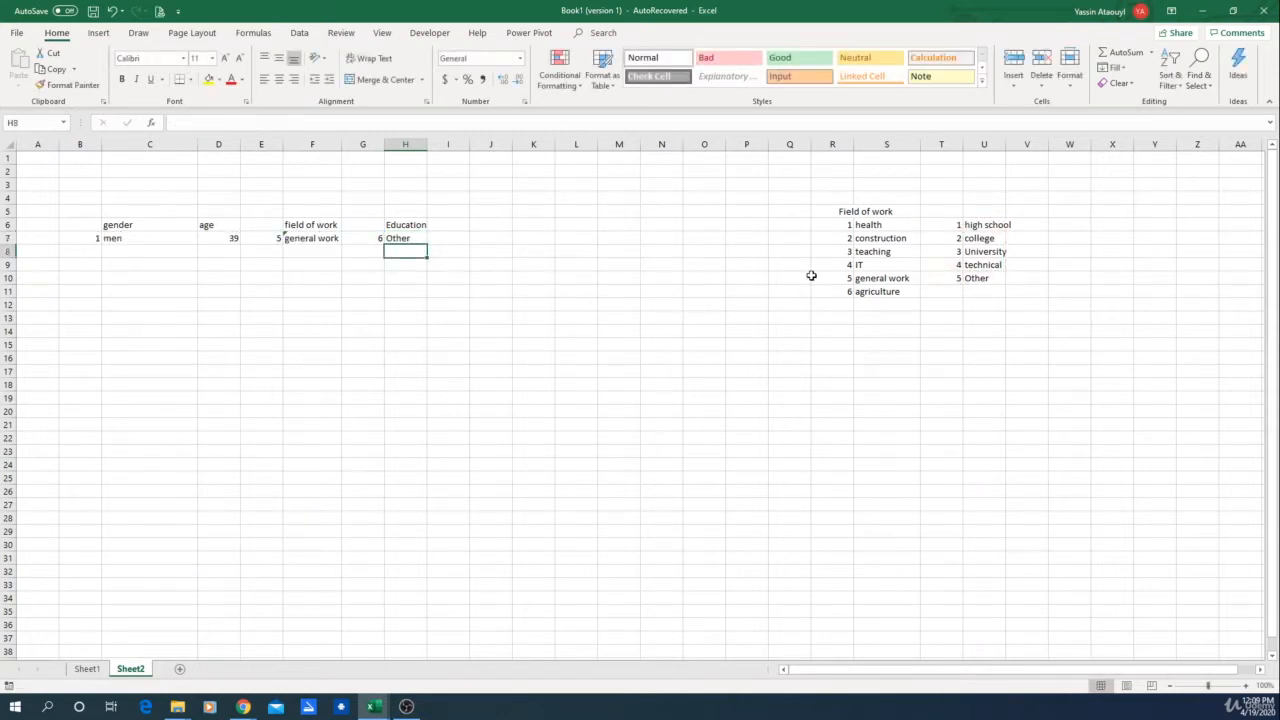
Step: Recalculate the sheet several times to test the random education values
left_click(388, 303)
key("F9")
key("F9")
key("F9")
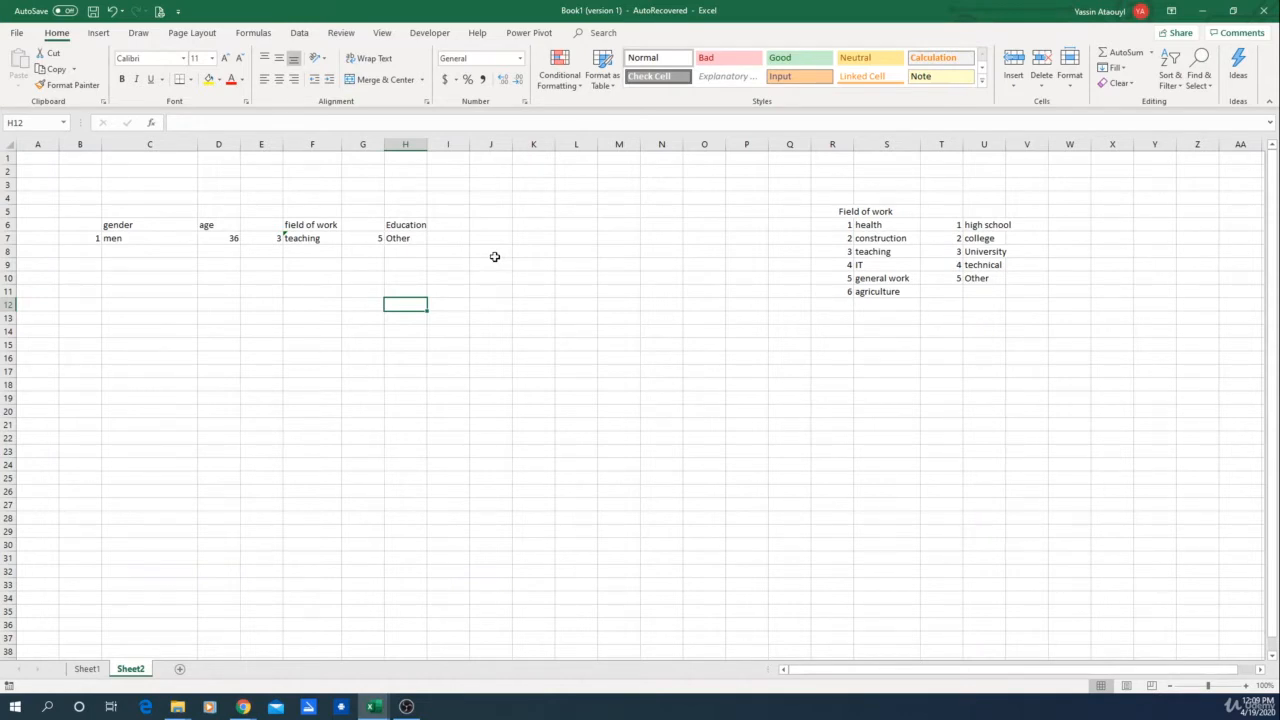
Step: Enter the header kids in I6
left_click(458, 226)
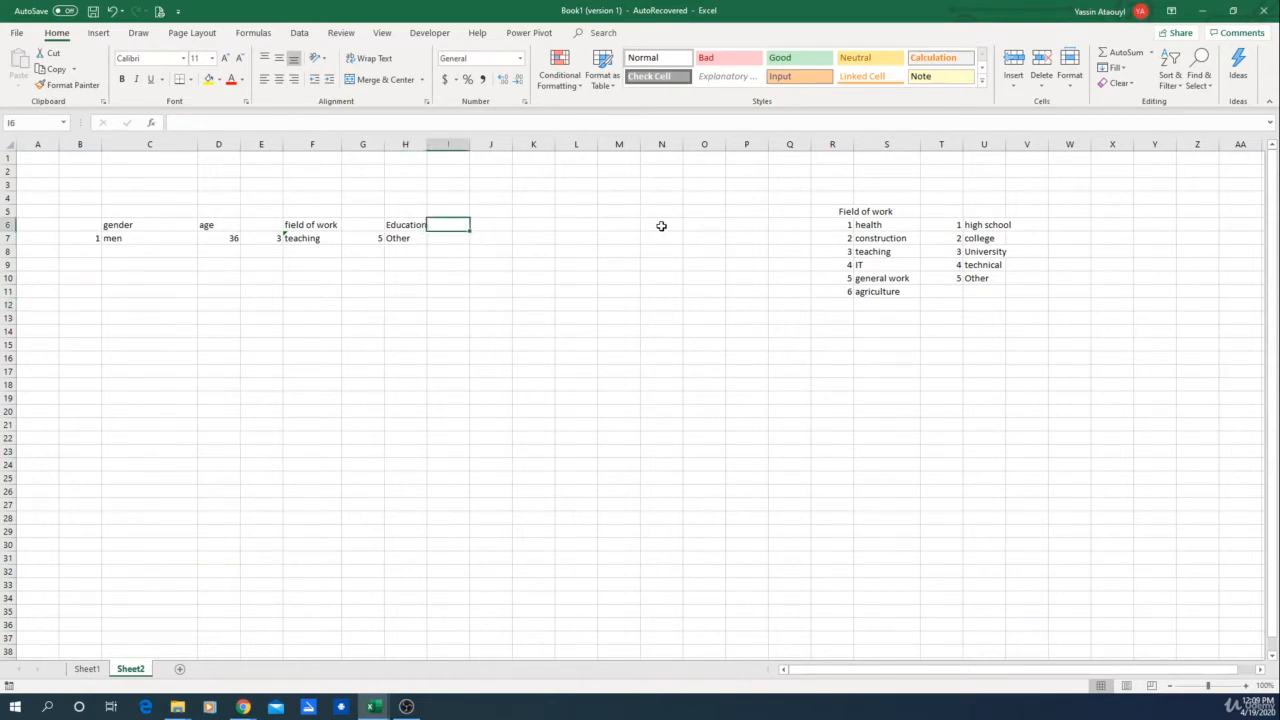
type("kids")
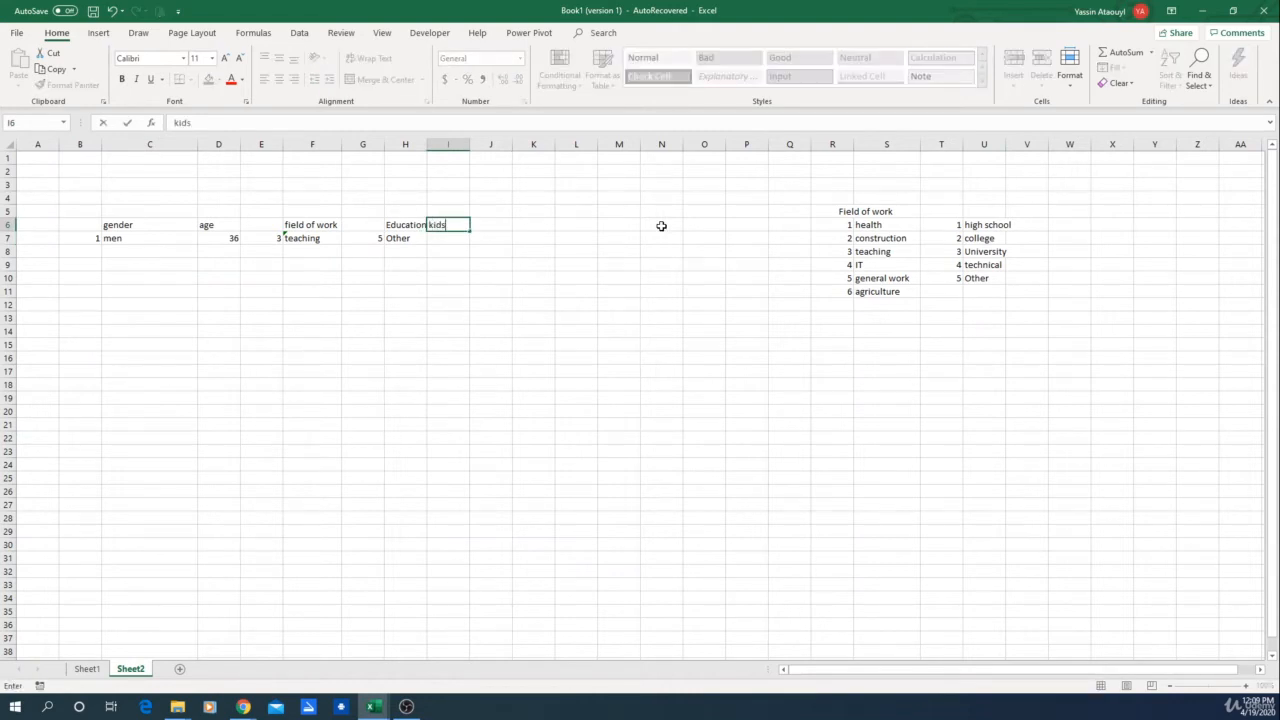
key("Return")
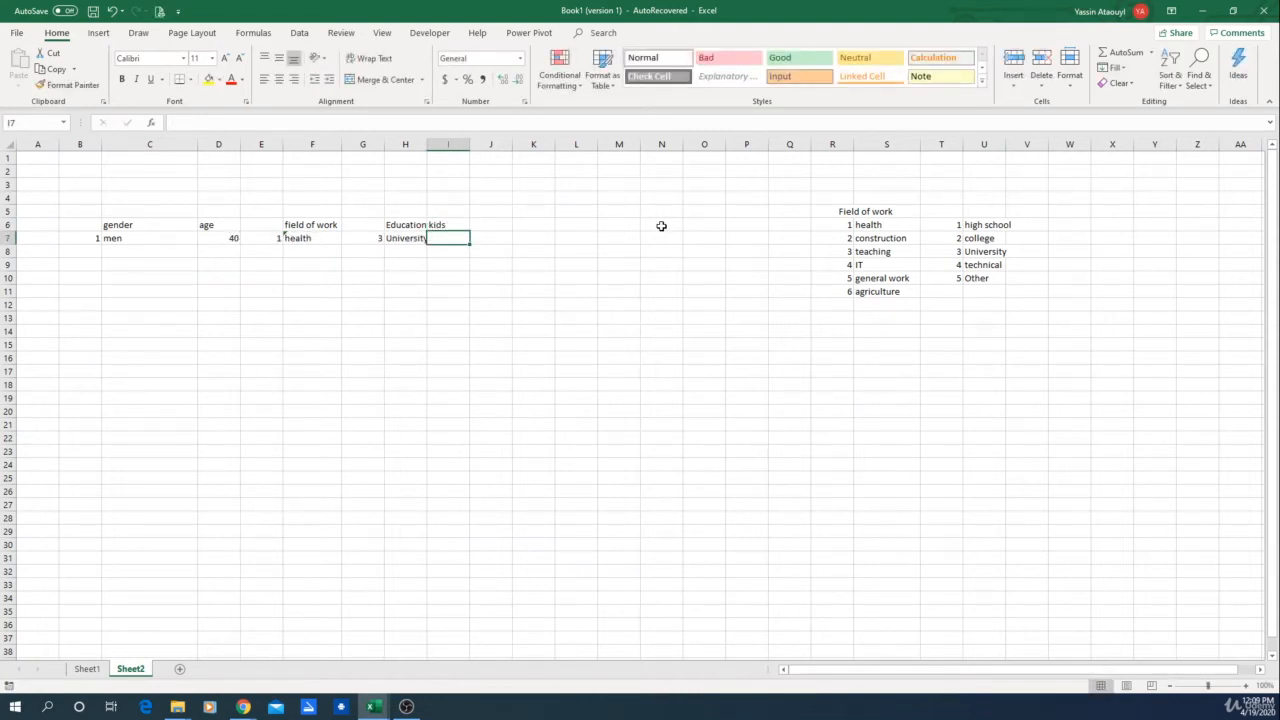
Step: Copy the RANDBETWEEN formula from G7 into I7 and change it to =RANDBETWEEN(0,4) for the number of kids
left_click(363, 238)
key("ctrl+c")
left_click(455, 238)
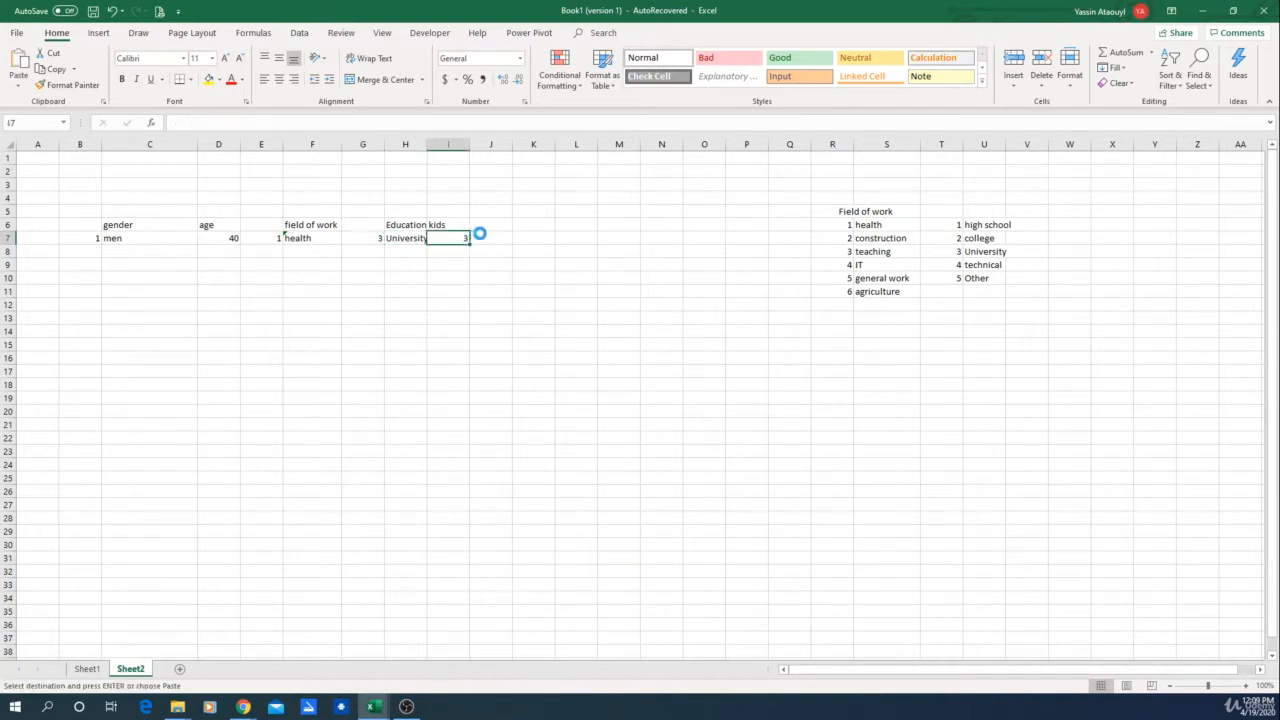
key("ctrl+v")
left_click(258, 123)
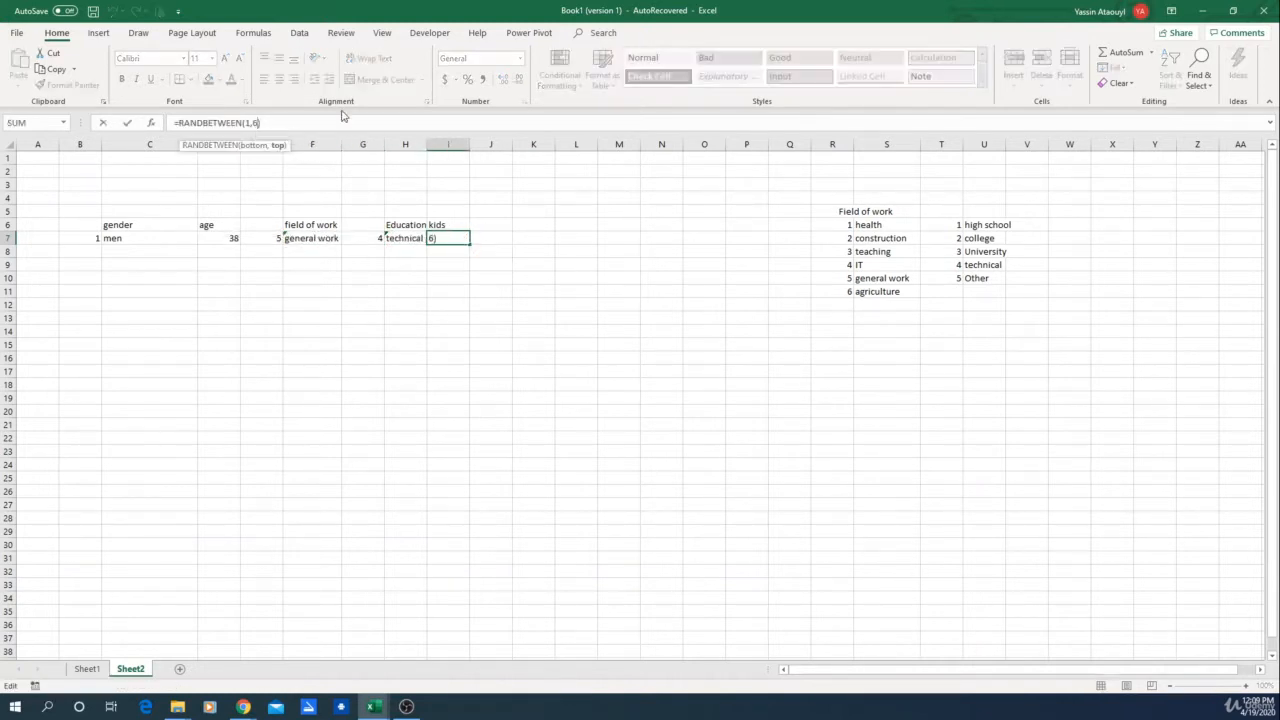
key("BackSpace")
key("Left")
key("BackSpace")
type("0")
key("Right")
type("5")
key("Return")
Step: Recalculate the sheet several times to test the random kids values
left_click(543, 476)
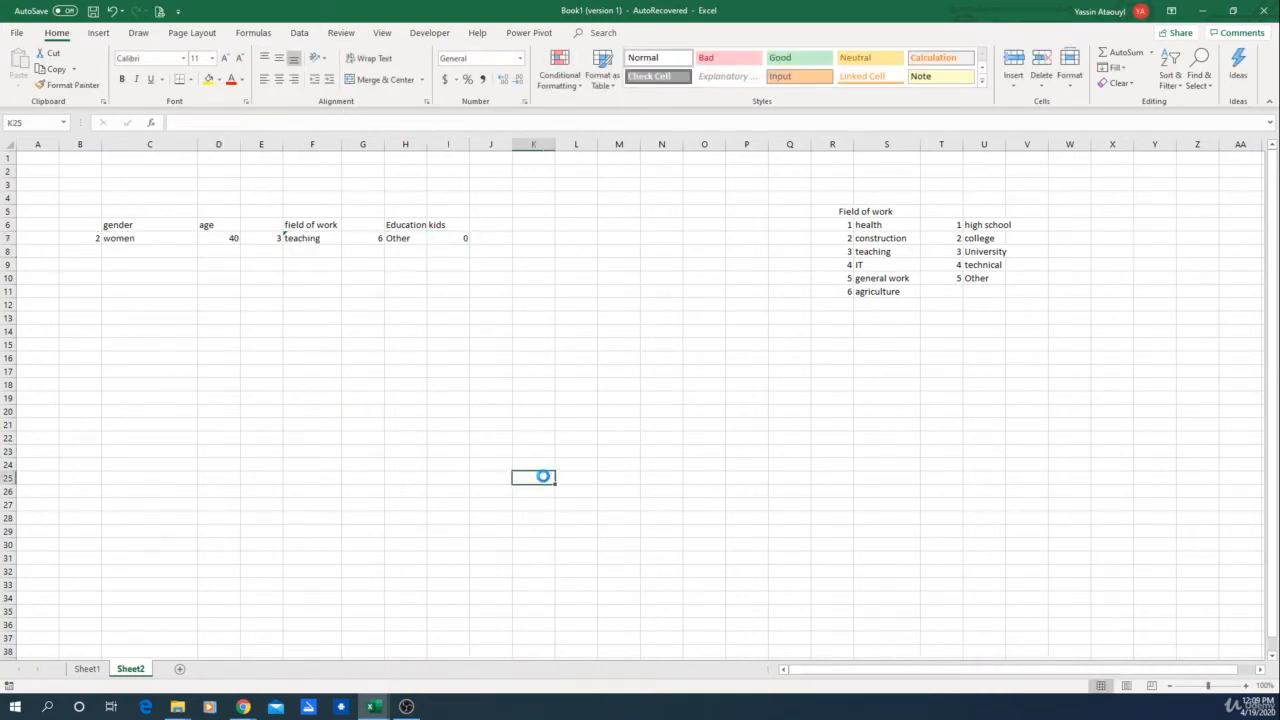
key("F9")
key("F9")
key("F9")
left_click(455, 241)
left_click(540, 358)
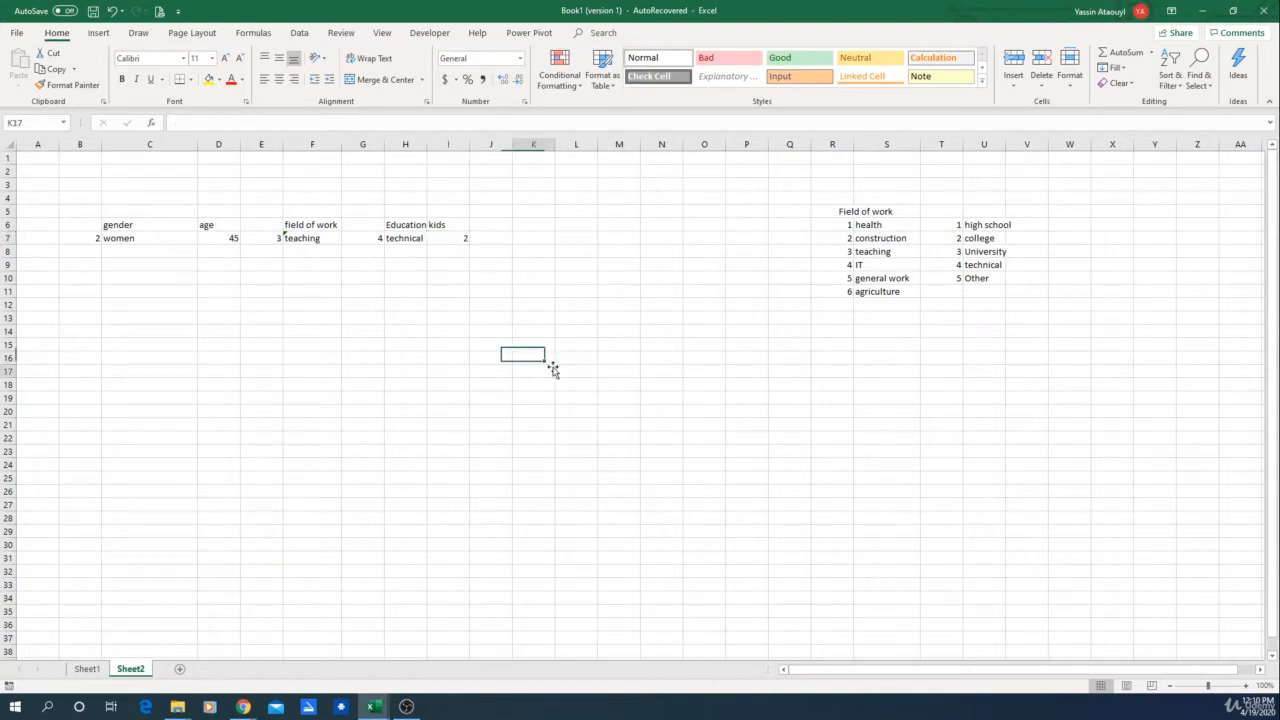
left_click(553, 369)
key("F9")
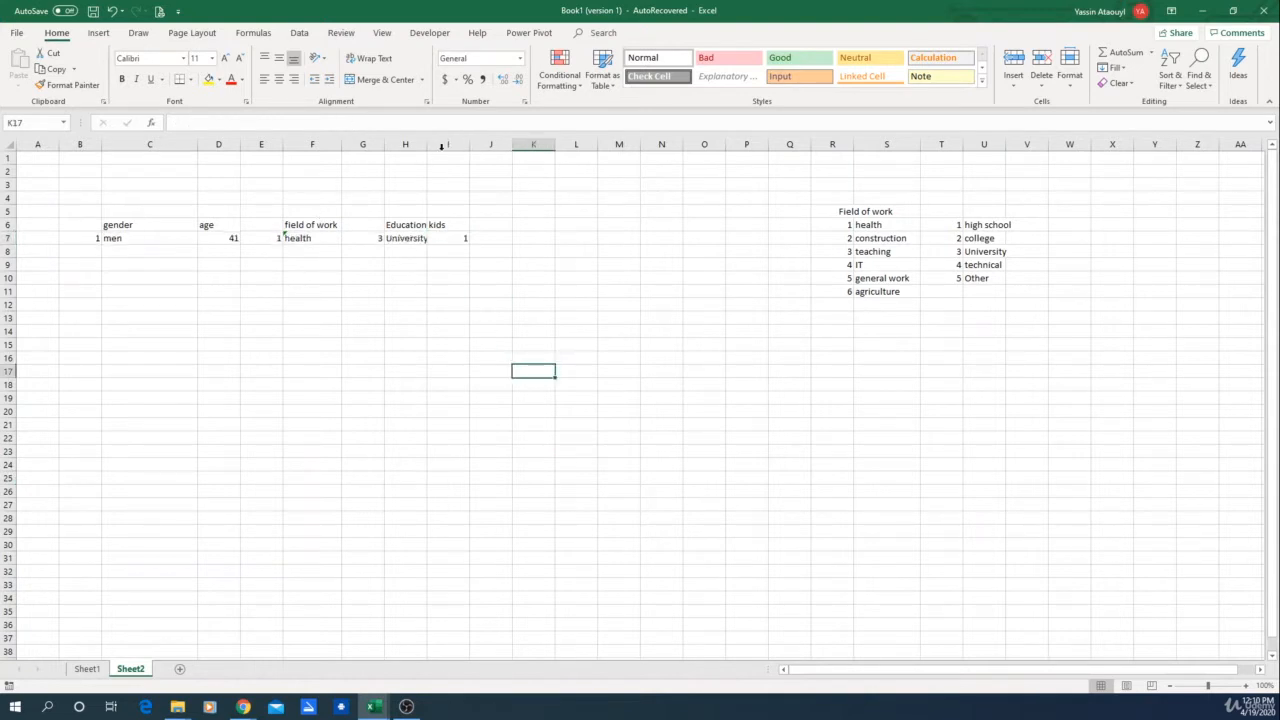
Step: Widen column H and enter the header Vehicules in J6
left_click_drag(428, 147, 497, 148)
left_click(529, 224)
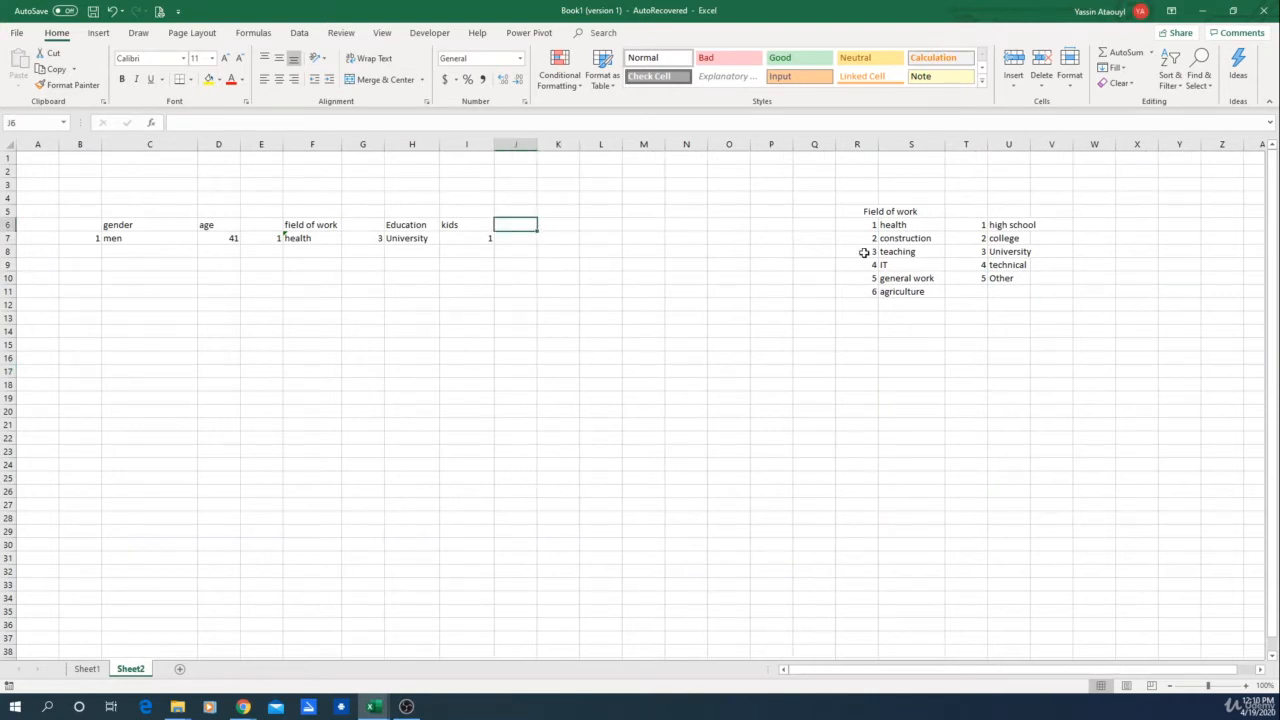
type("V")
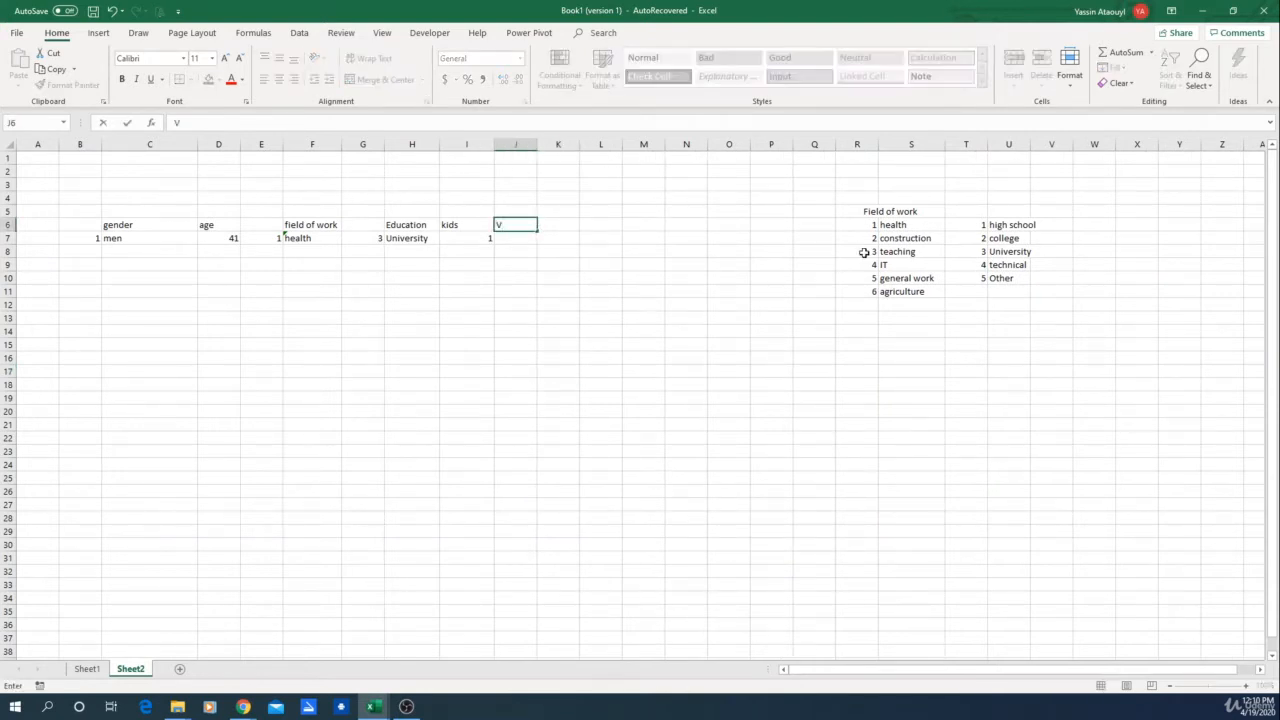
type("ehicules")
left_click(603, 319)
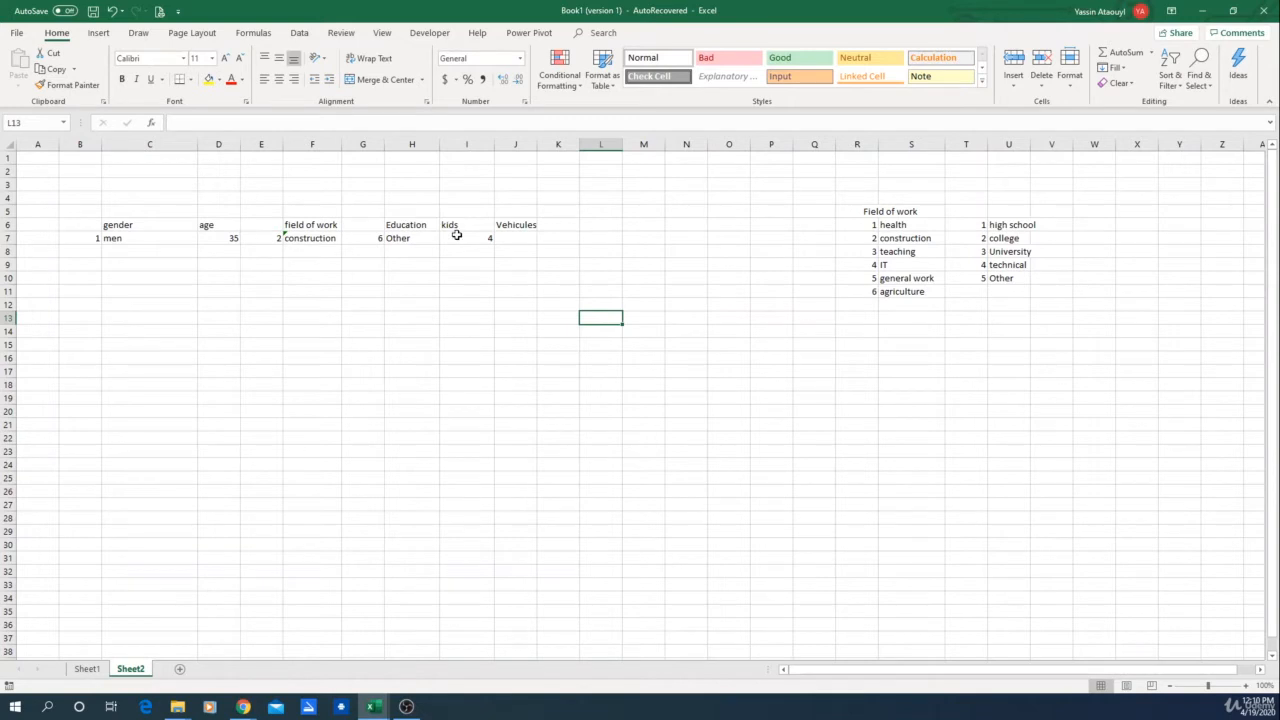
Step: Replace the J6 header with cars
left_click(515, 224)
type("ca")
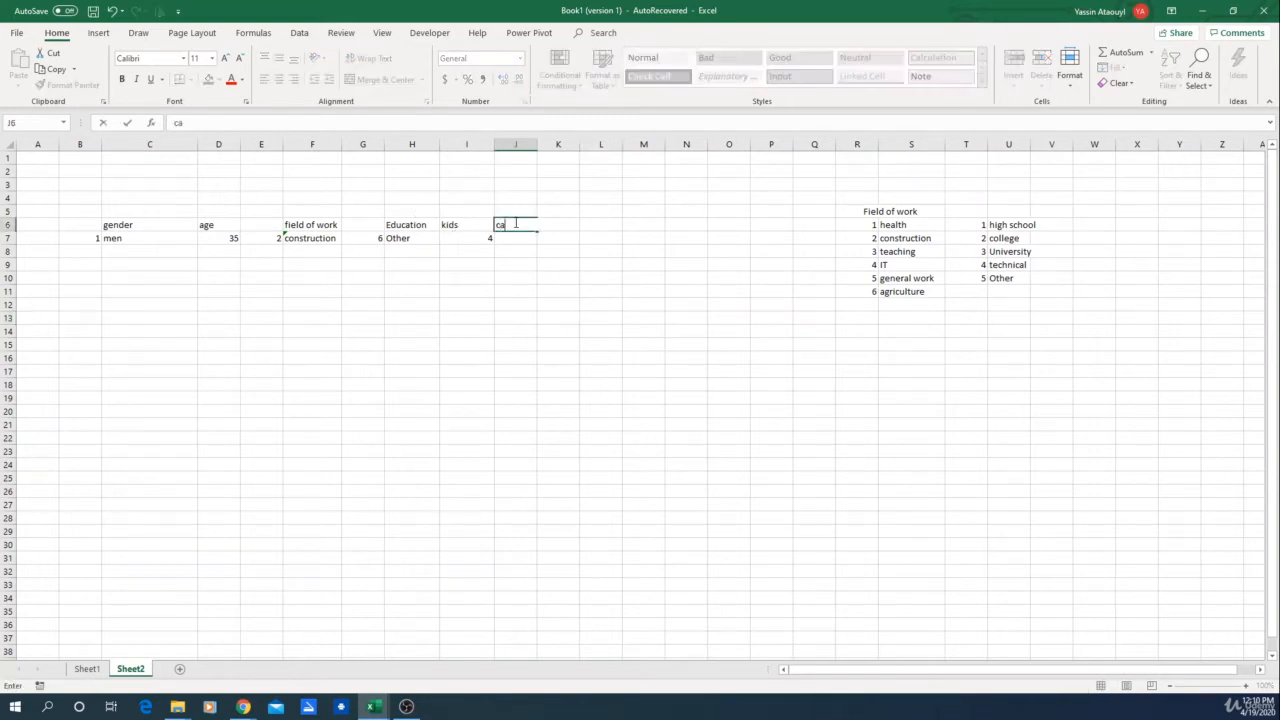
type("rs")
key("Return")
Step: Copy the kids formula from I7 into J7 and change it to =RANDBETWEEN(0,3)
left_click(477, 240)
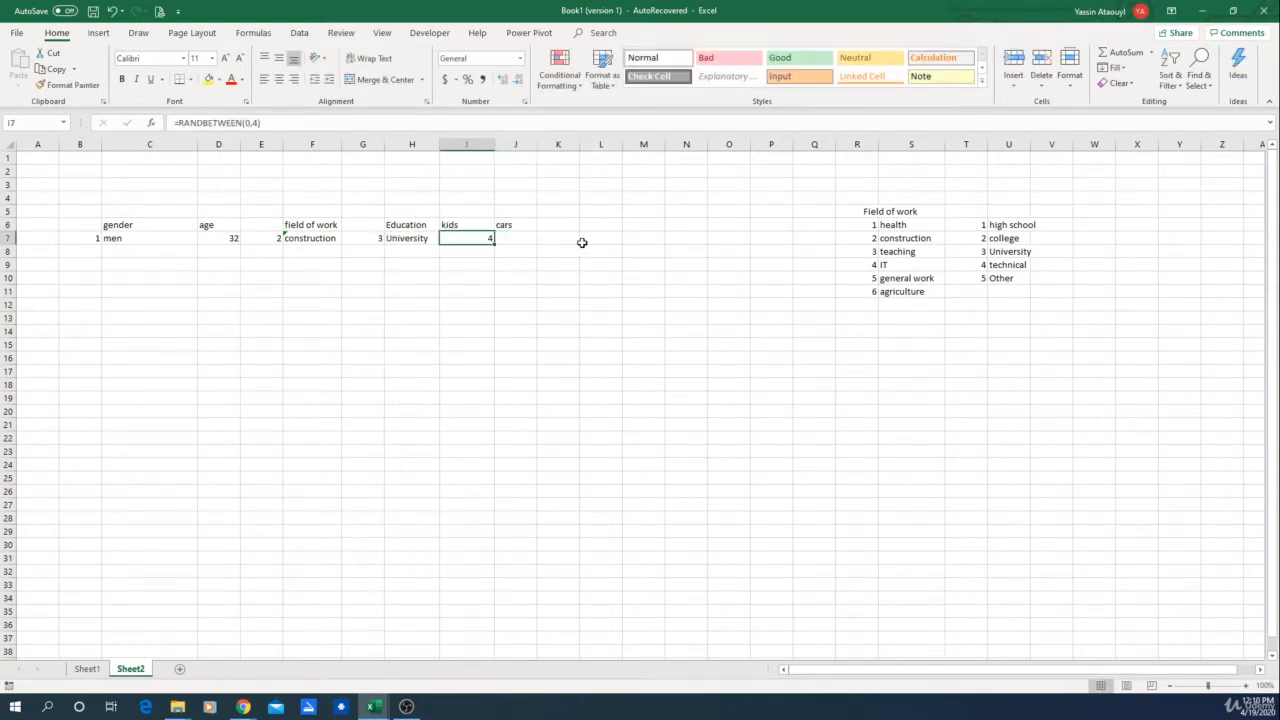
key("ctrl+c")
left_click(520, 238)
key("ctrl+v")
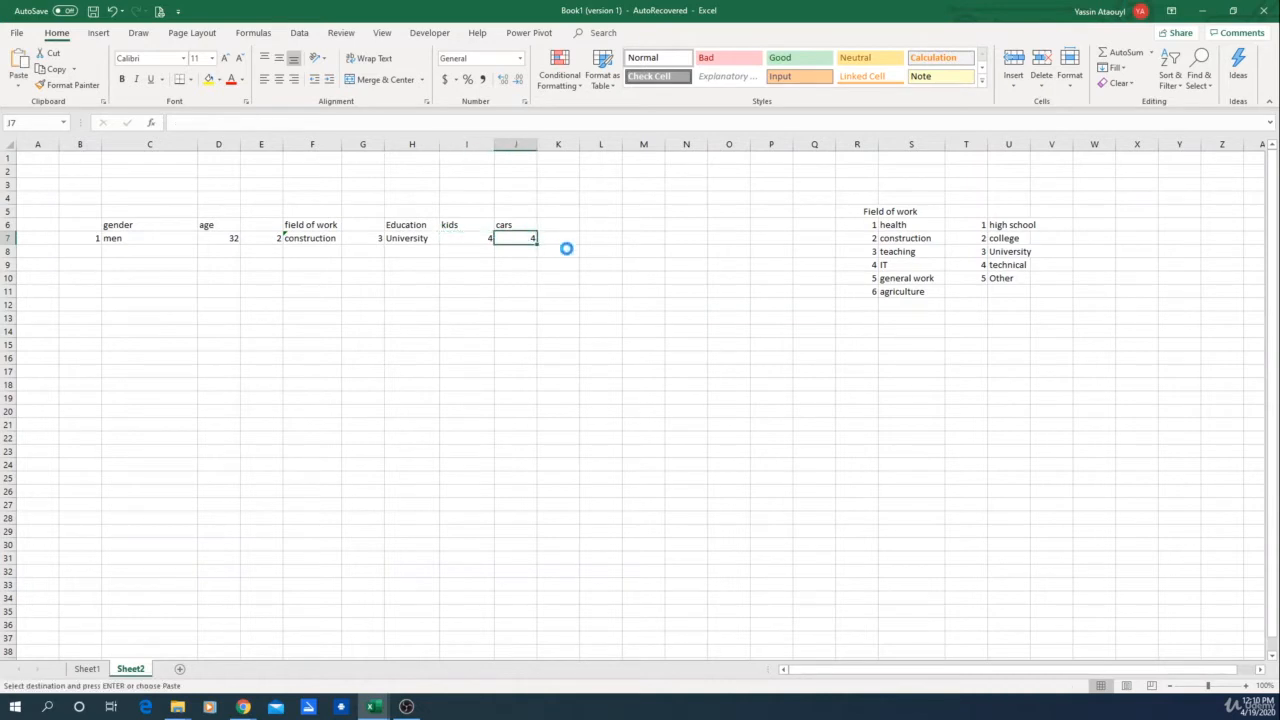
left_click(258, 123)
key("BackSpace")
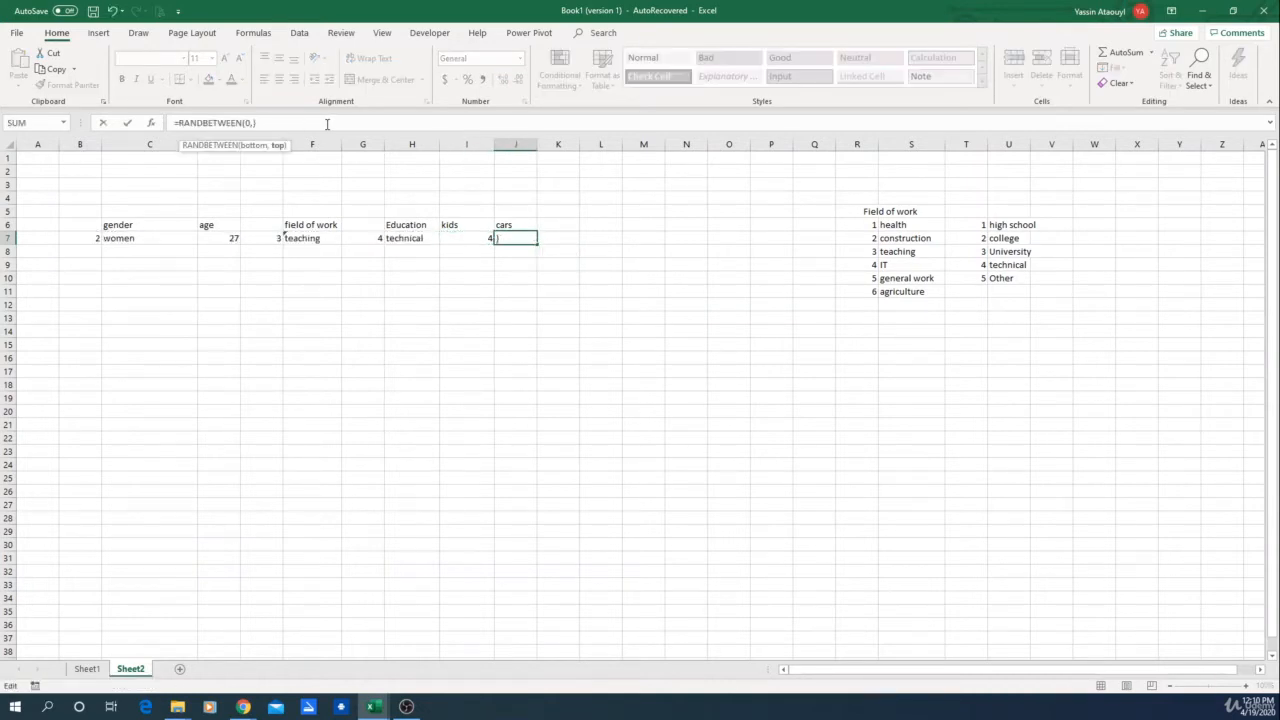
type("3")
key("Return")
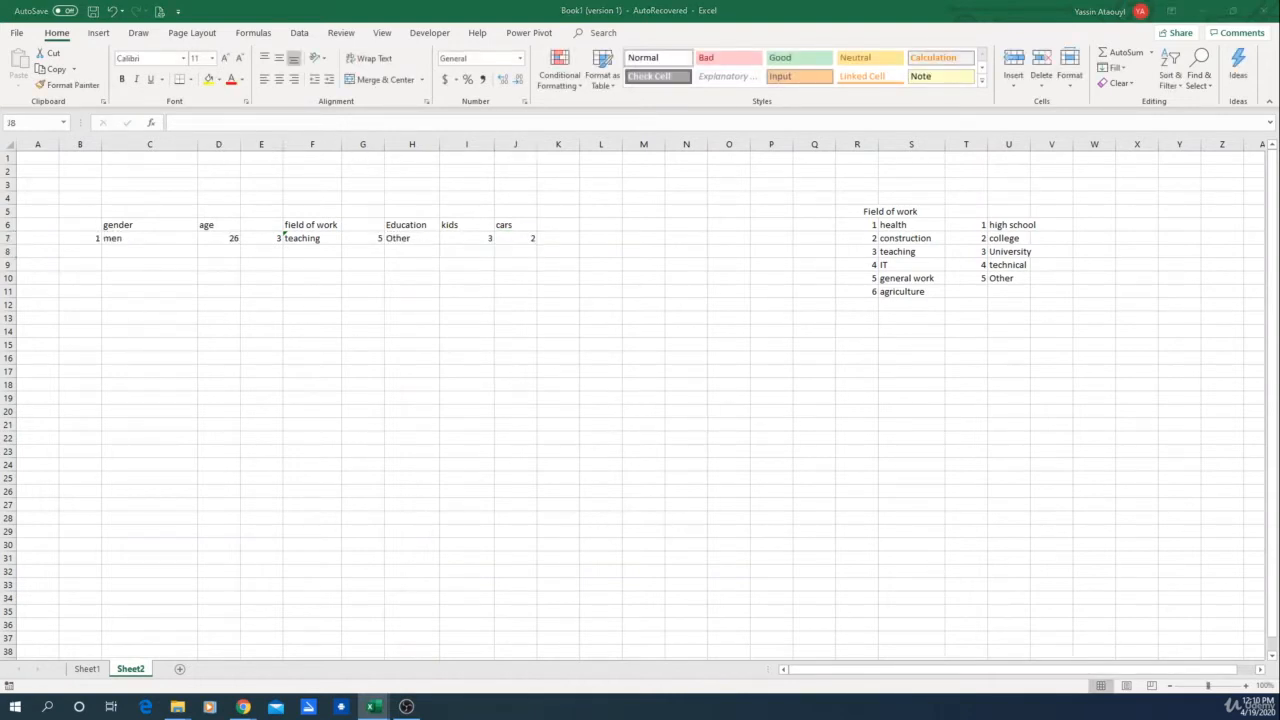
Step: Change the cars formula in J7 to =RANDBETWEEN(1,3)
left_click(533, 249)
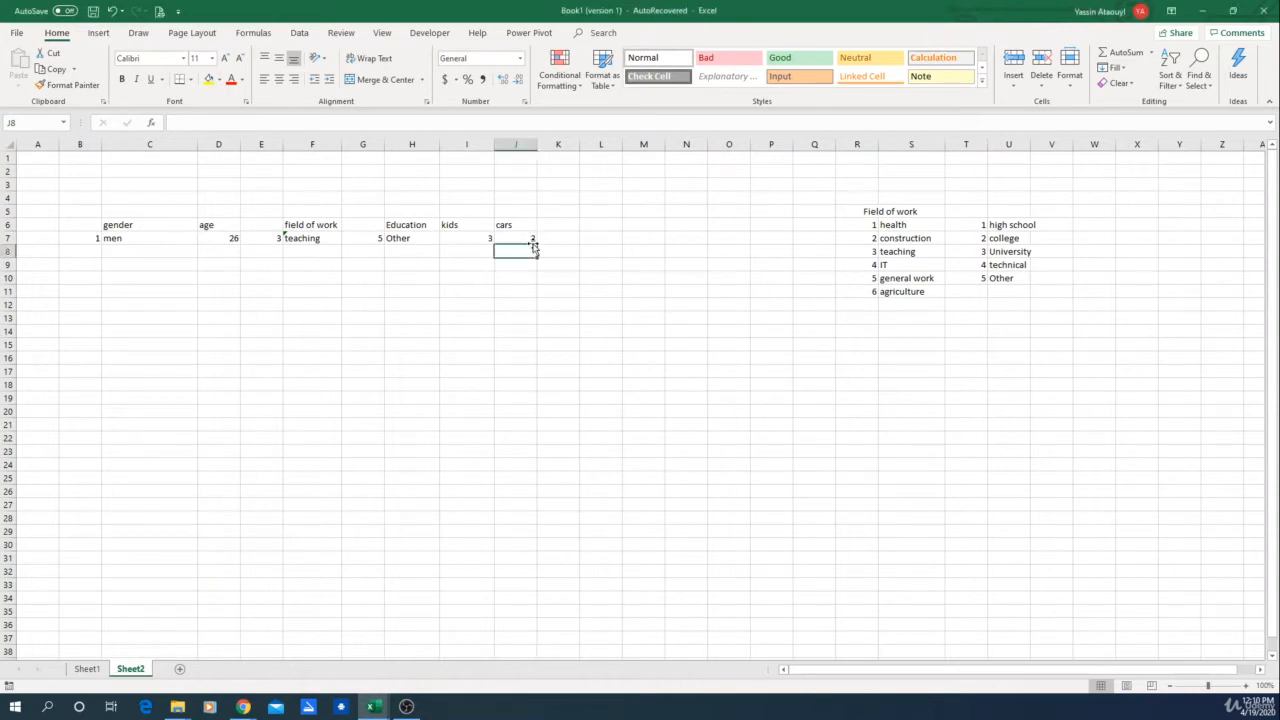
left_click(520, 240)
left_click(247, 122)
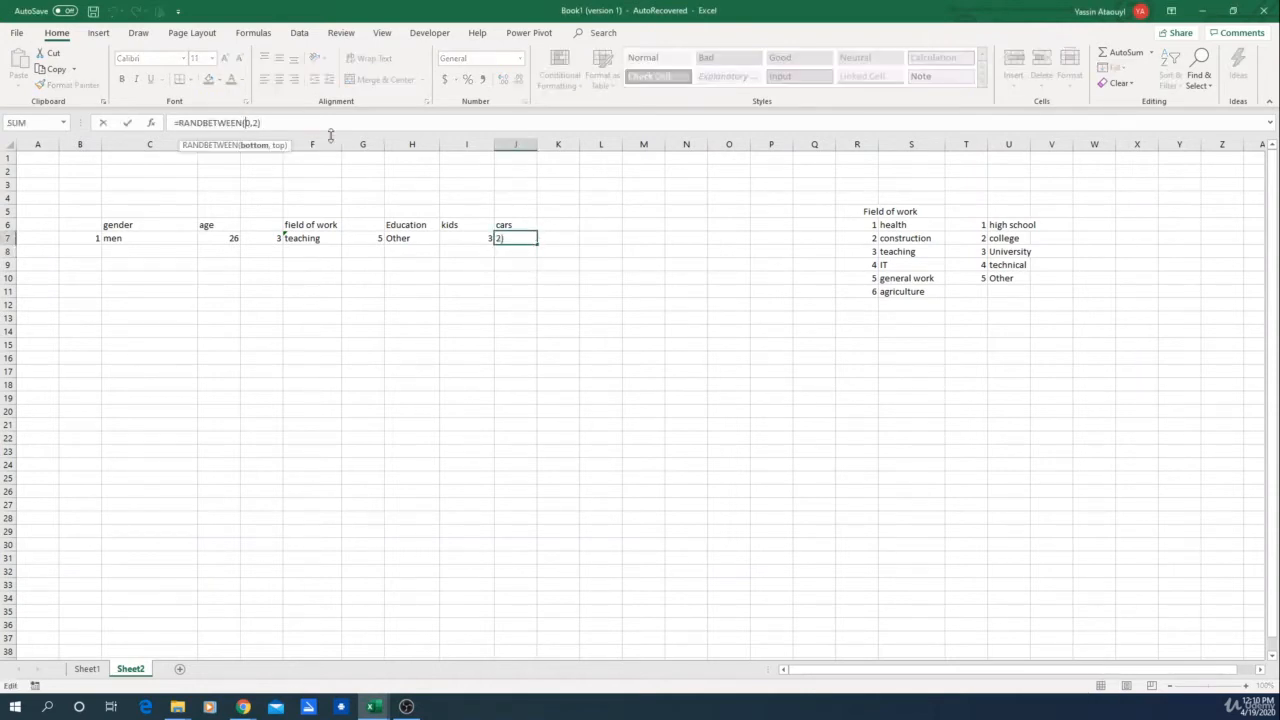
key("BackSpace")
type("1")
key("Delete")
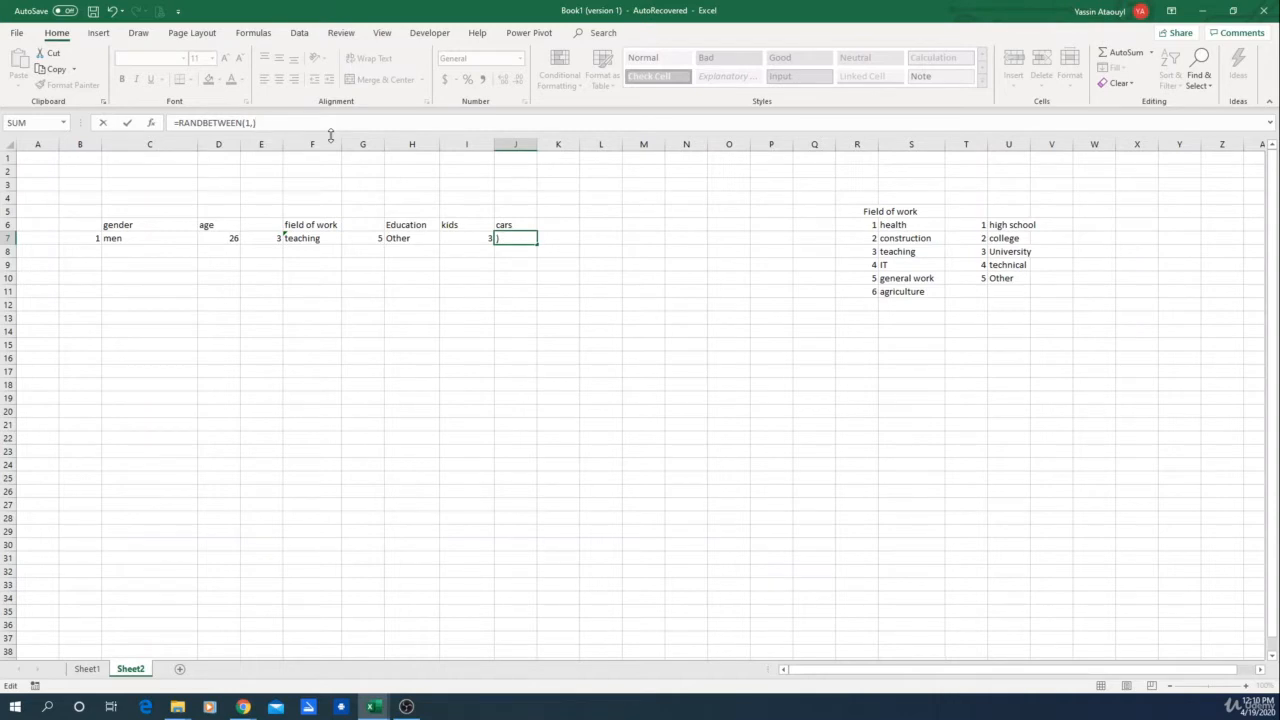
type("3")
key("Return")
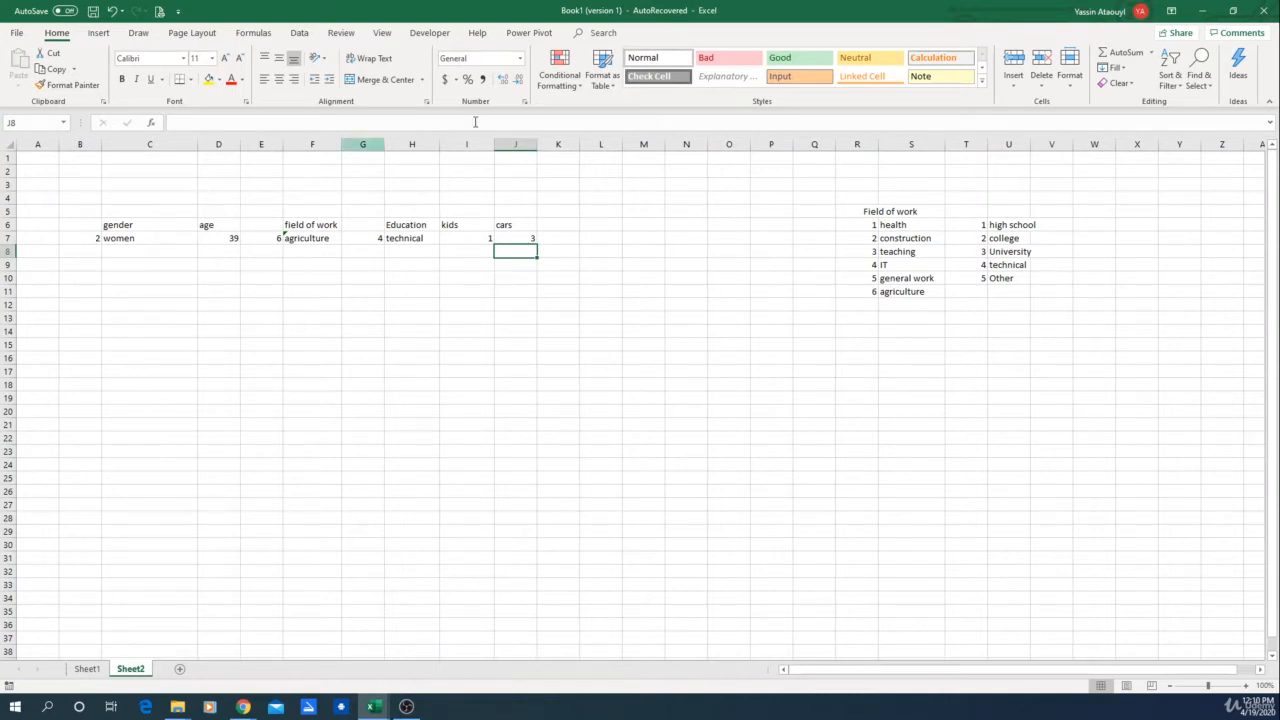
Step: Enter the header income in K6 and select K7
left_click(574, 227)
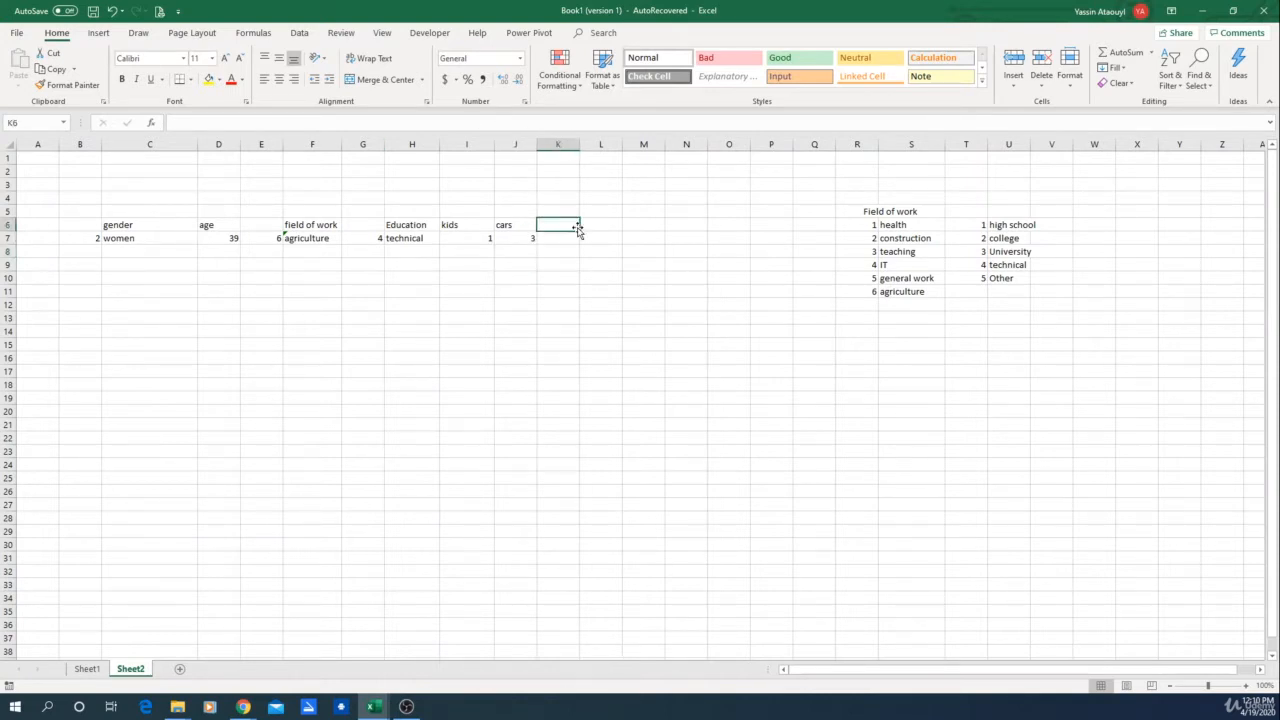
type("income")
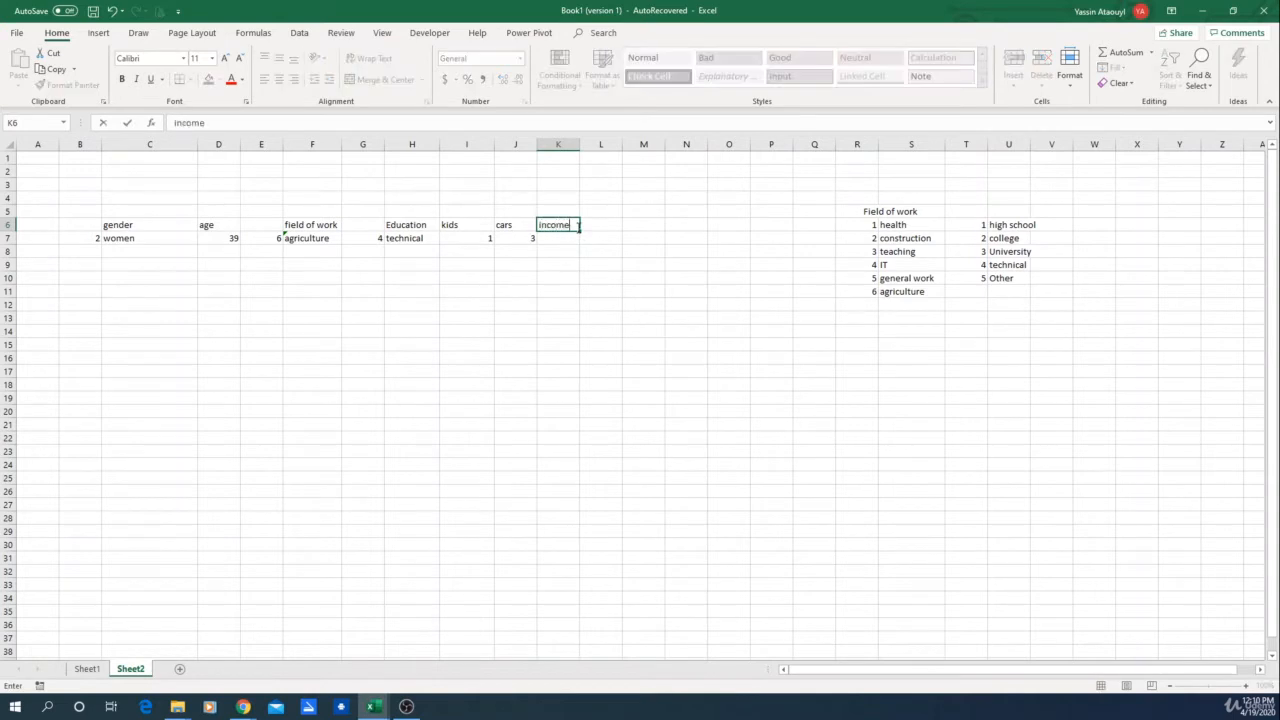
key("Return")
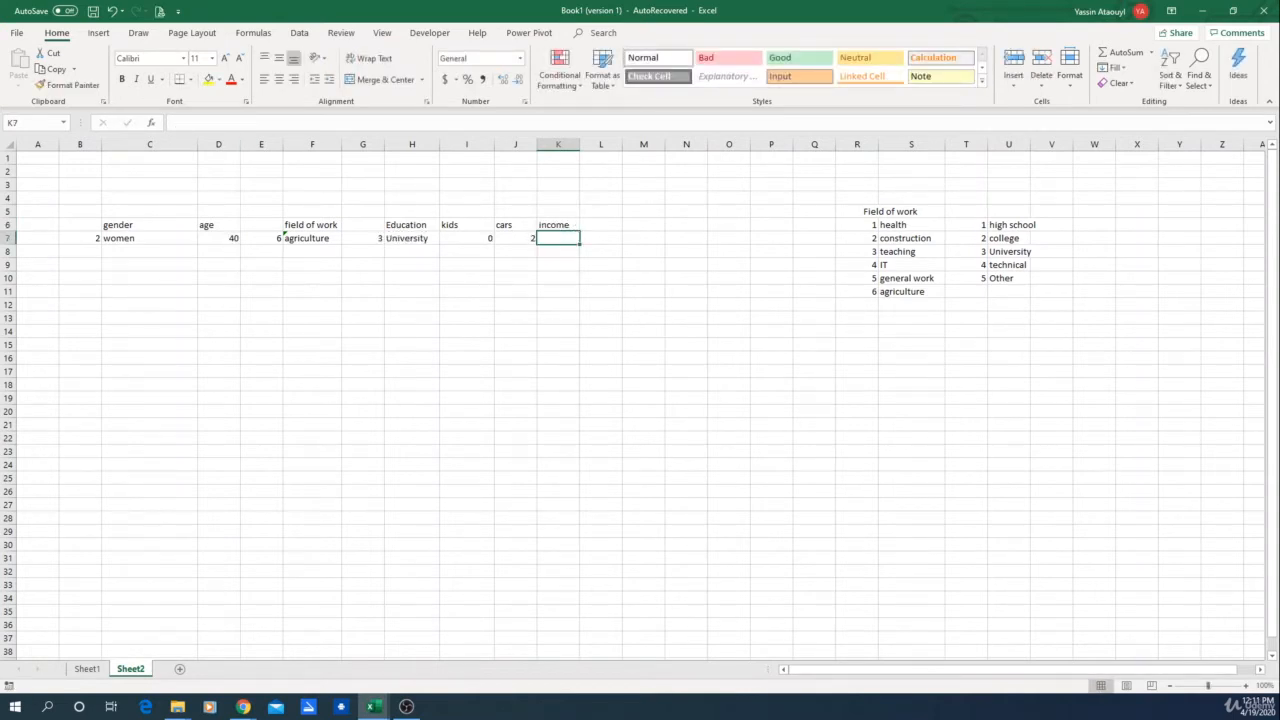
key("alt+Tab")
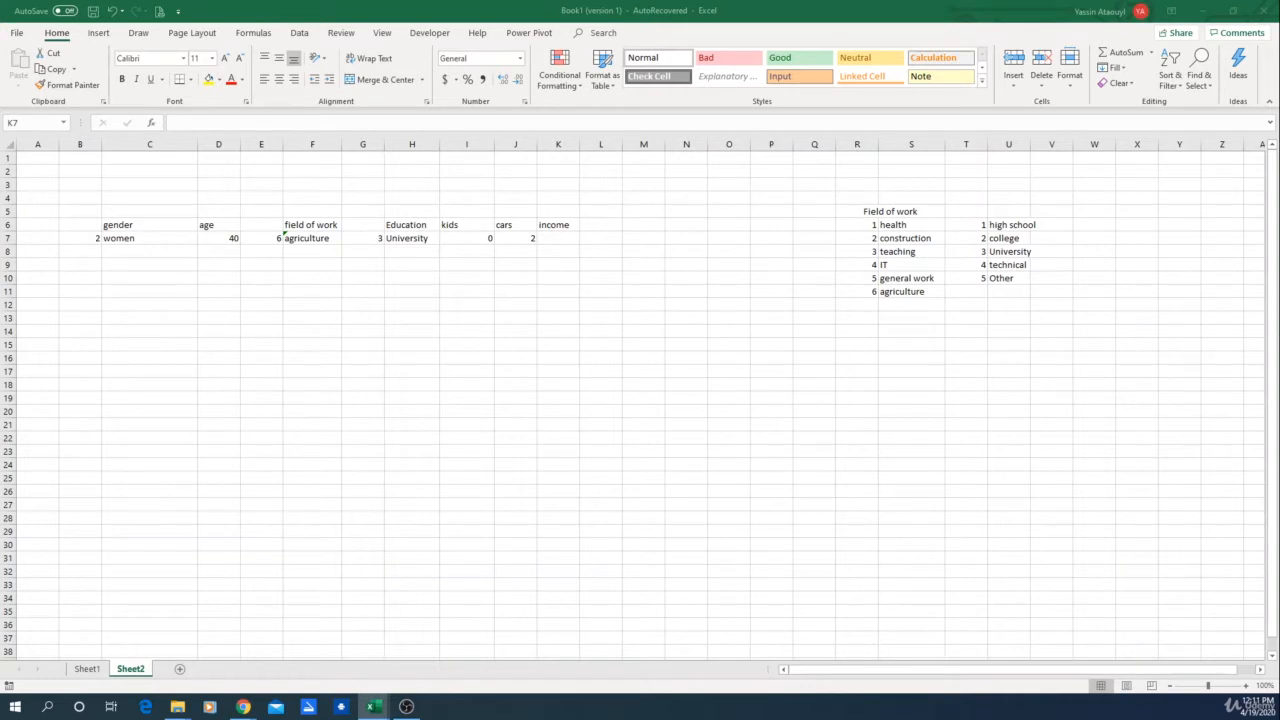
left_click(560, 240)
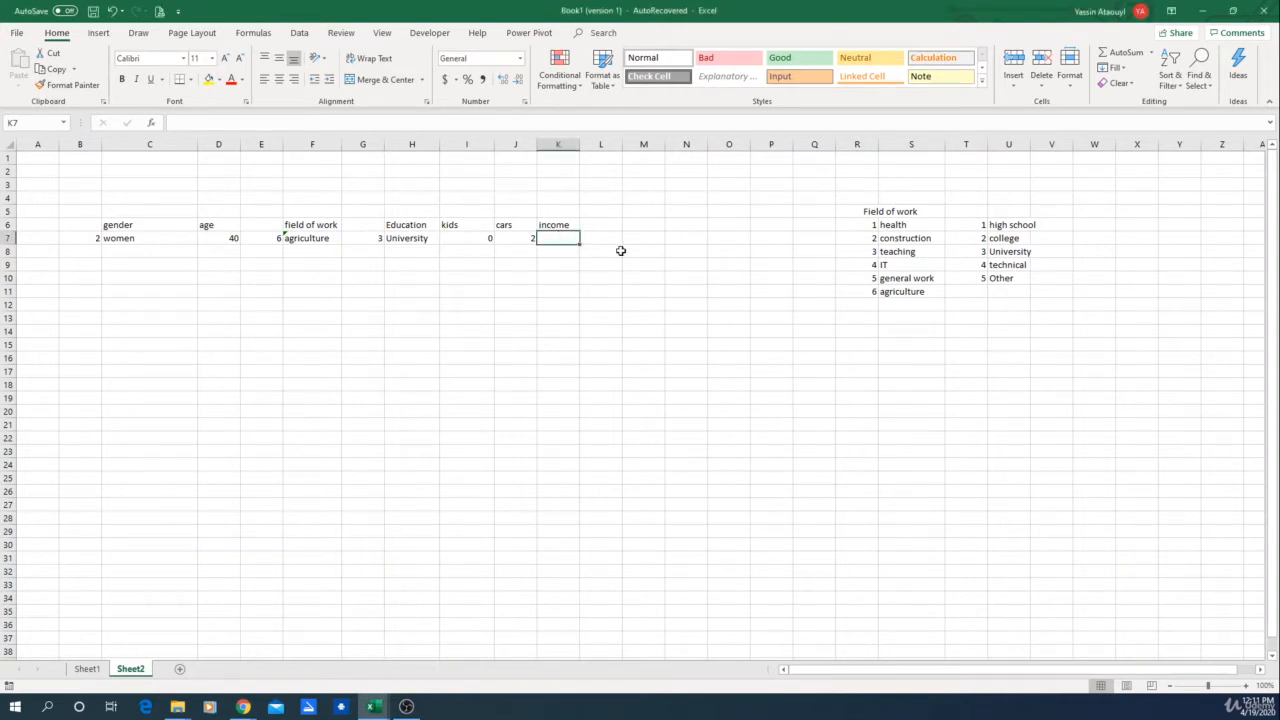
Step: Enter the formula =RANDBETWEEN(25000,90000) in K7 to generate a random income
type("=ran")
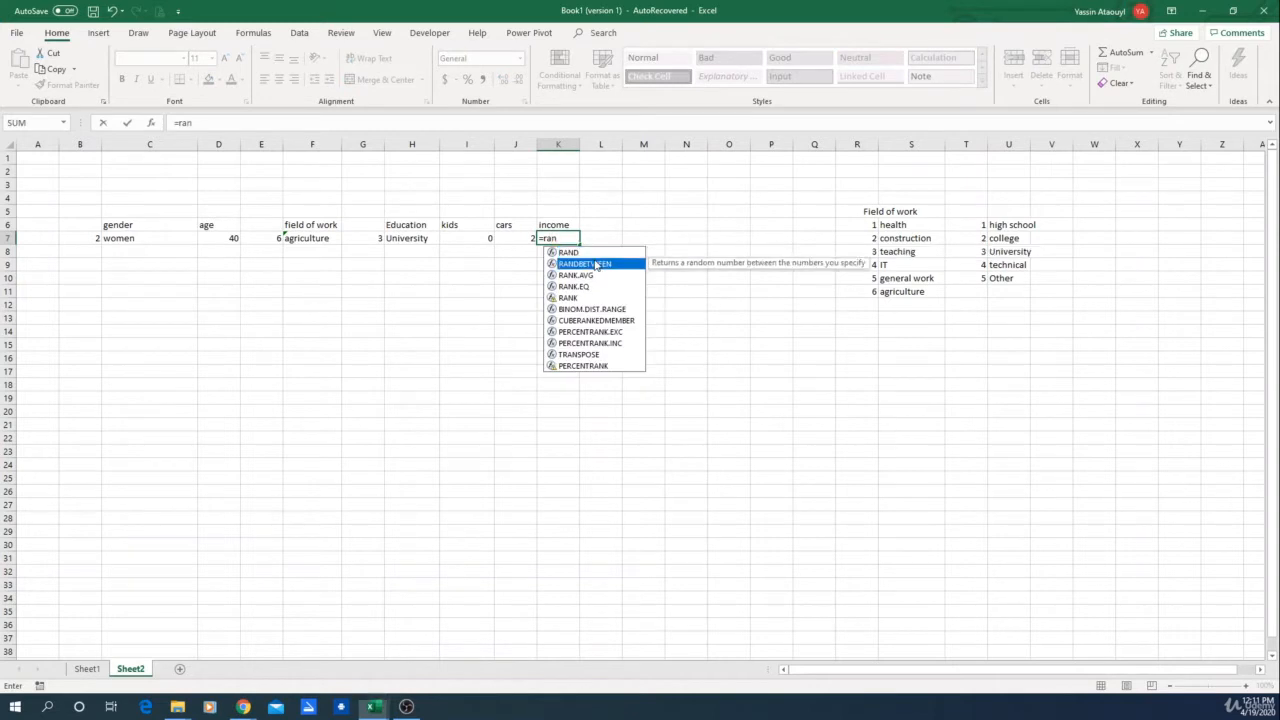
double_click(597, 263)
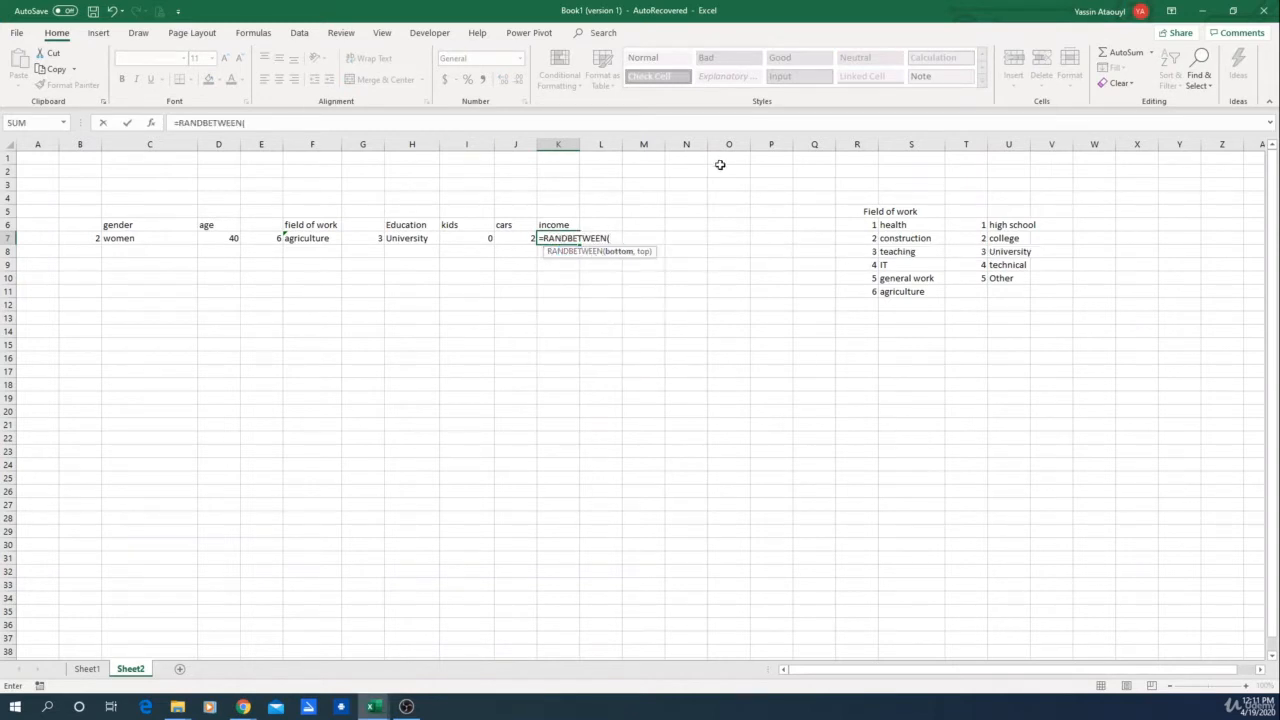
type("25000,90000")
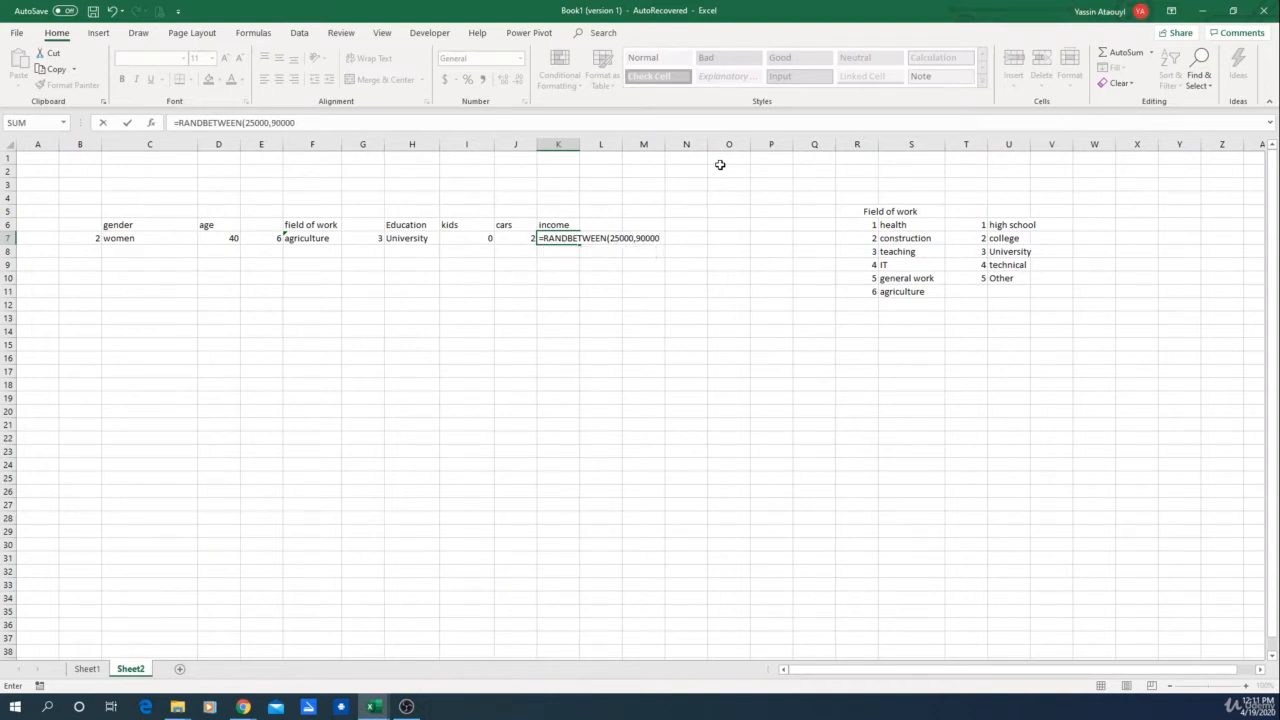
key("Return")
Step: Recalculate the worksheet twice to regenerate the random values in row 7
left_click(643, 277)
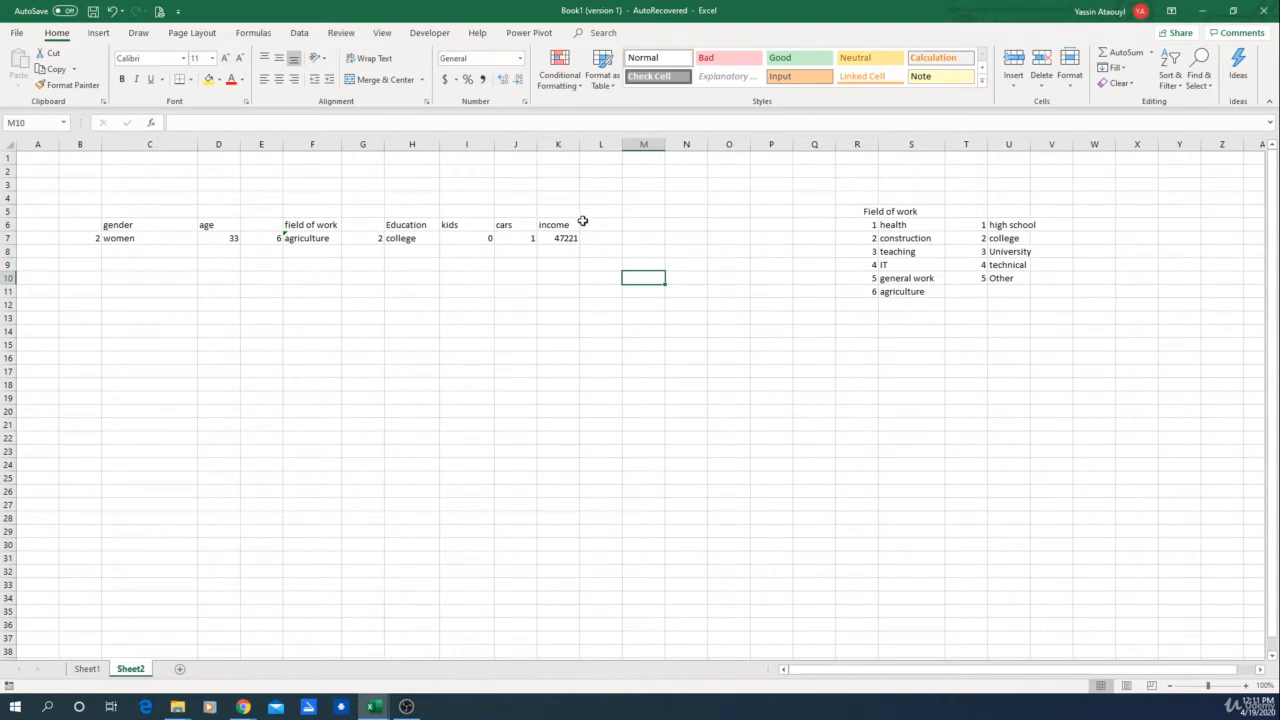
key("F9")
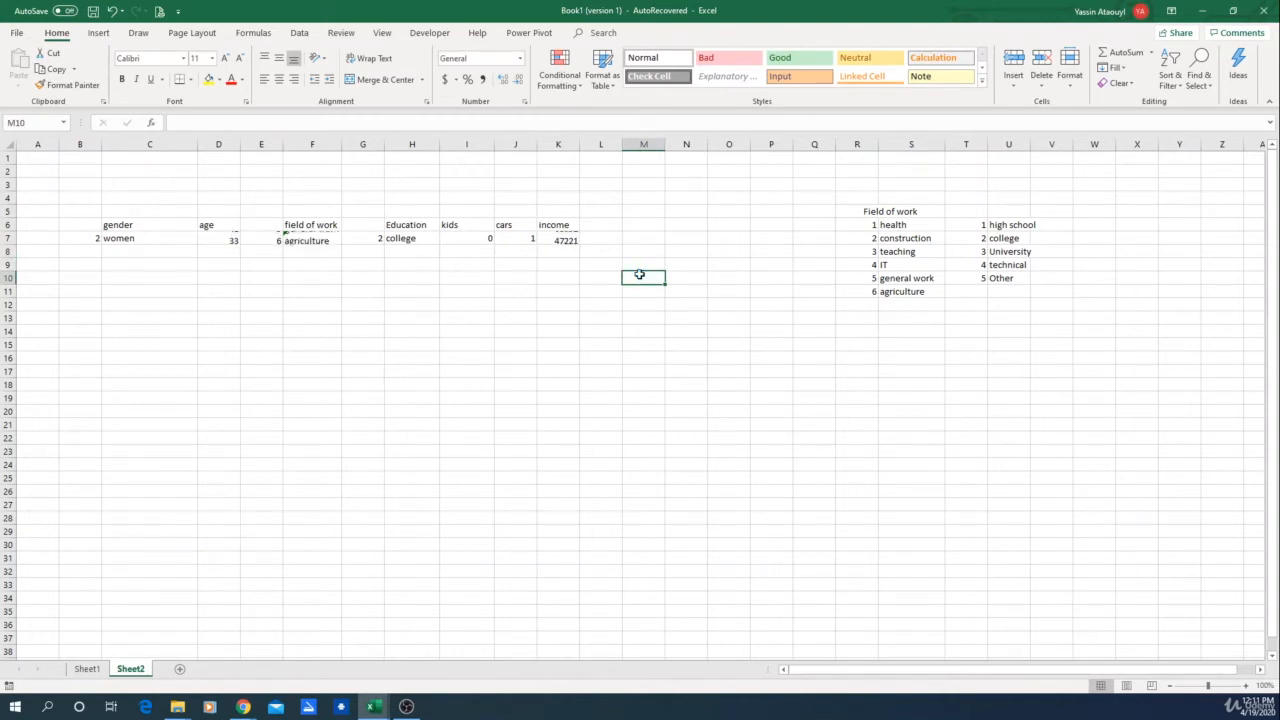
key("F9")
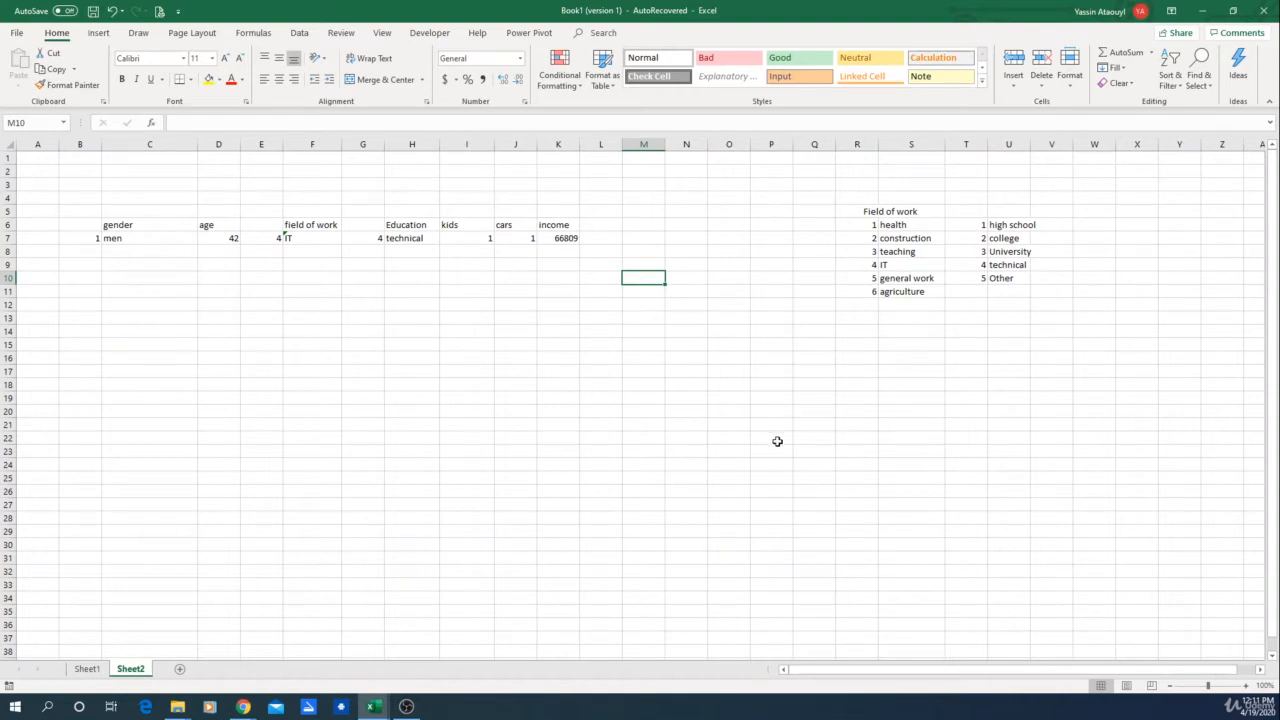
left_click(609, 237)
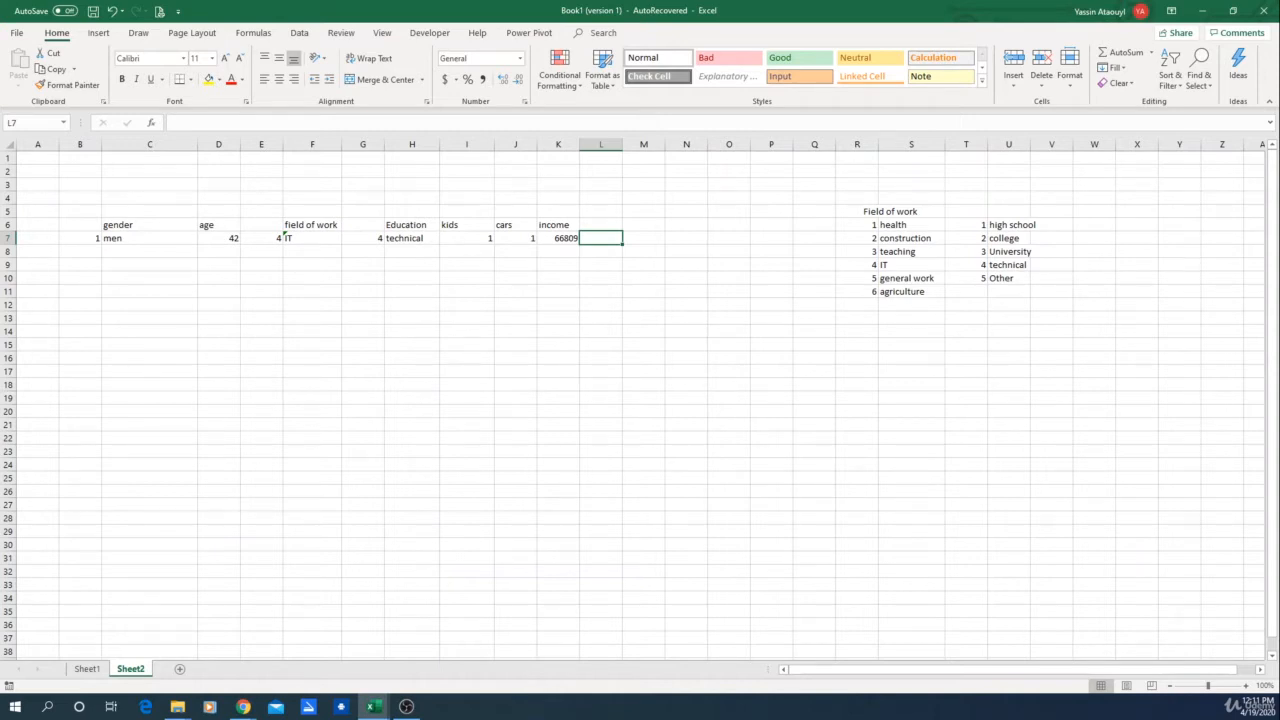
left_click(243, 706)
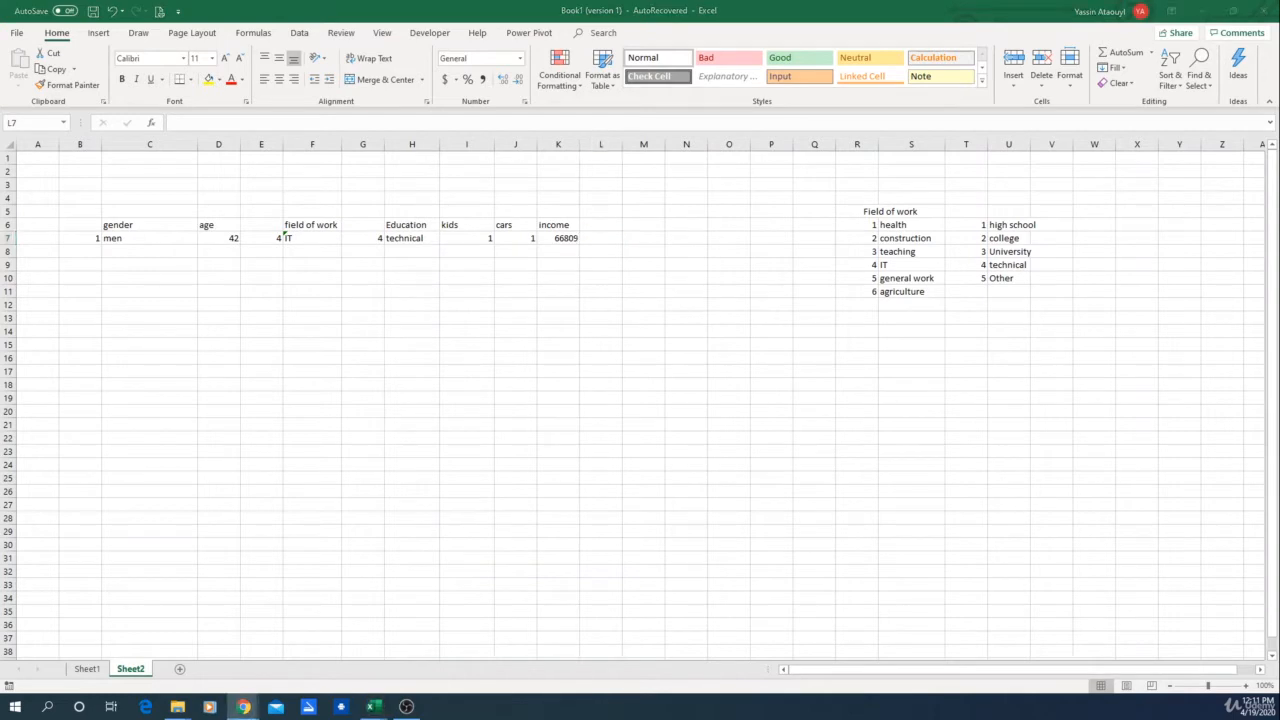
Step: Start a province list in W6 with yukon, BC and Northwest Ter in the cells below
double_click(1095, 224)
left_click(1095, 224)
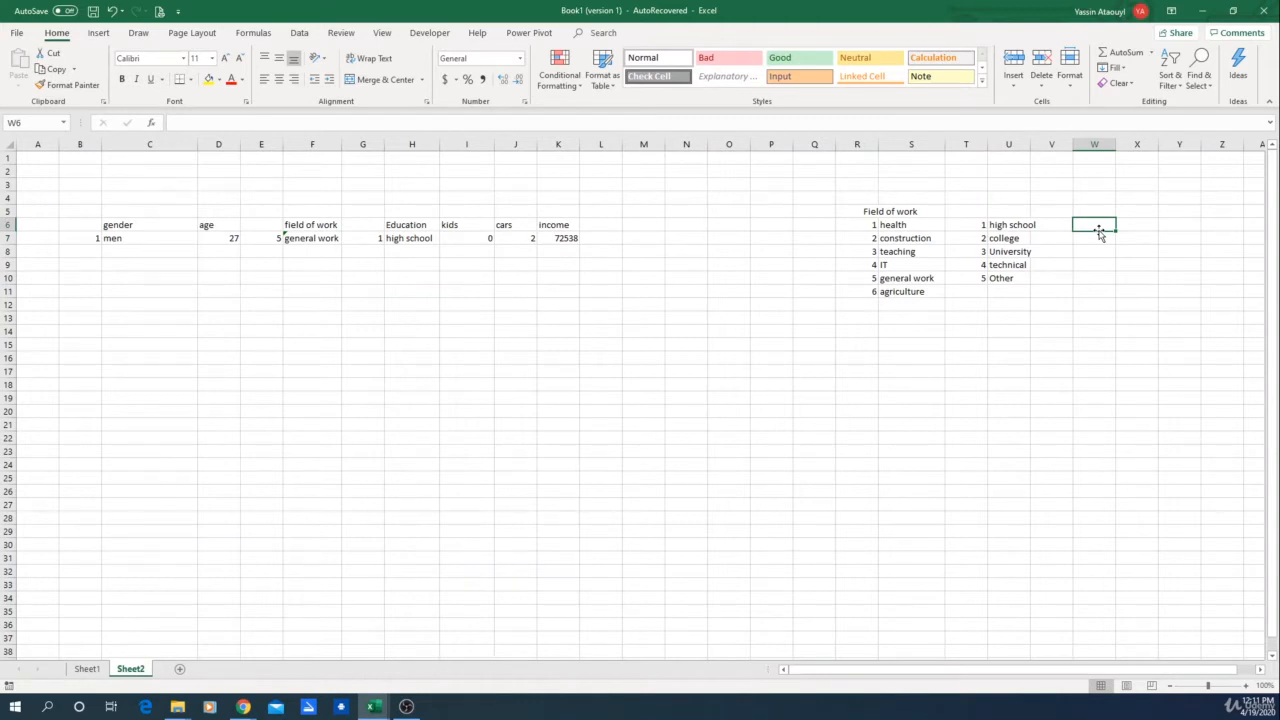
type("yukon")
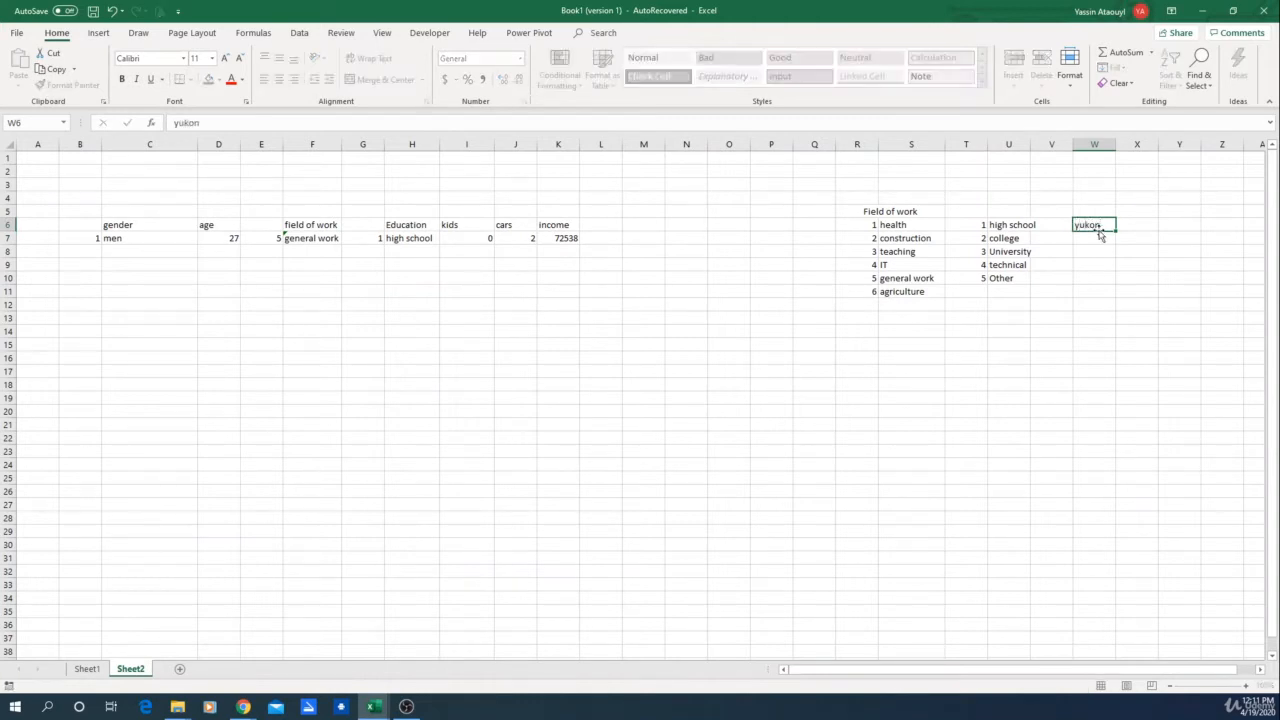
key("Return")
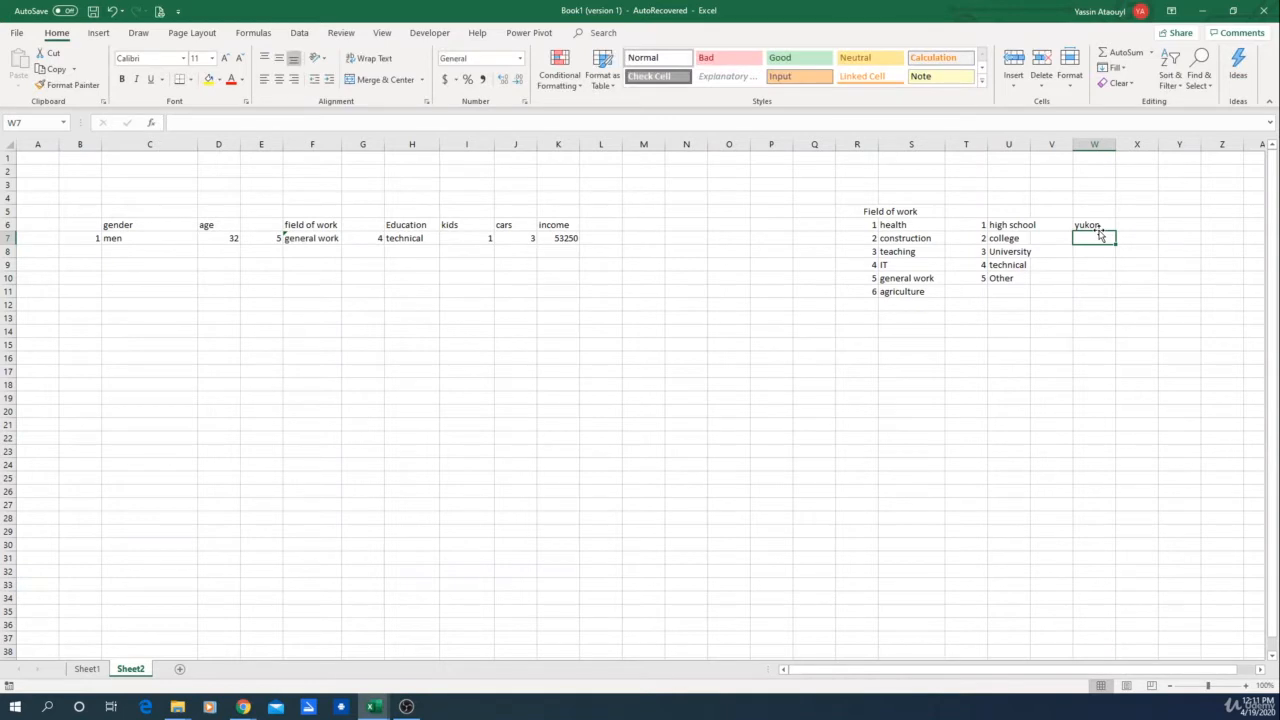
type("BC")
key("Return")
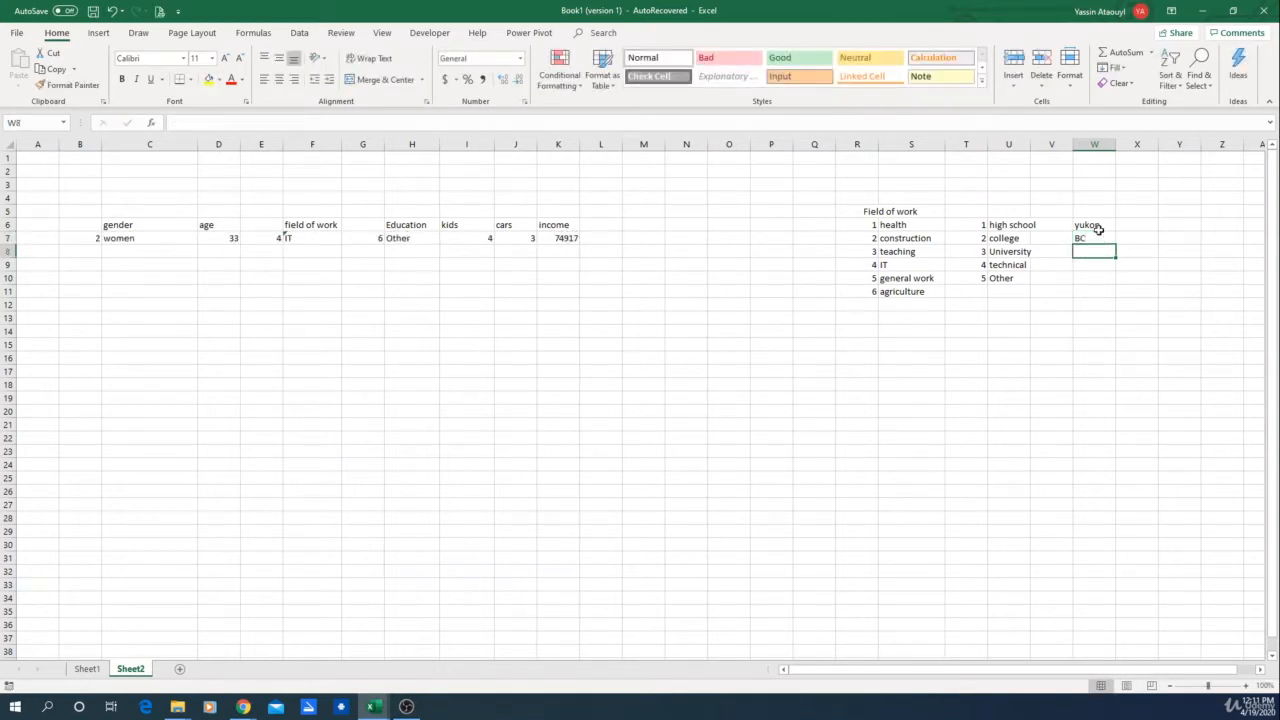
type("N")
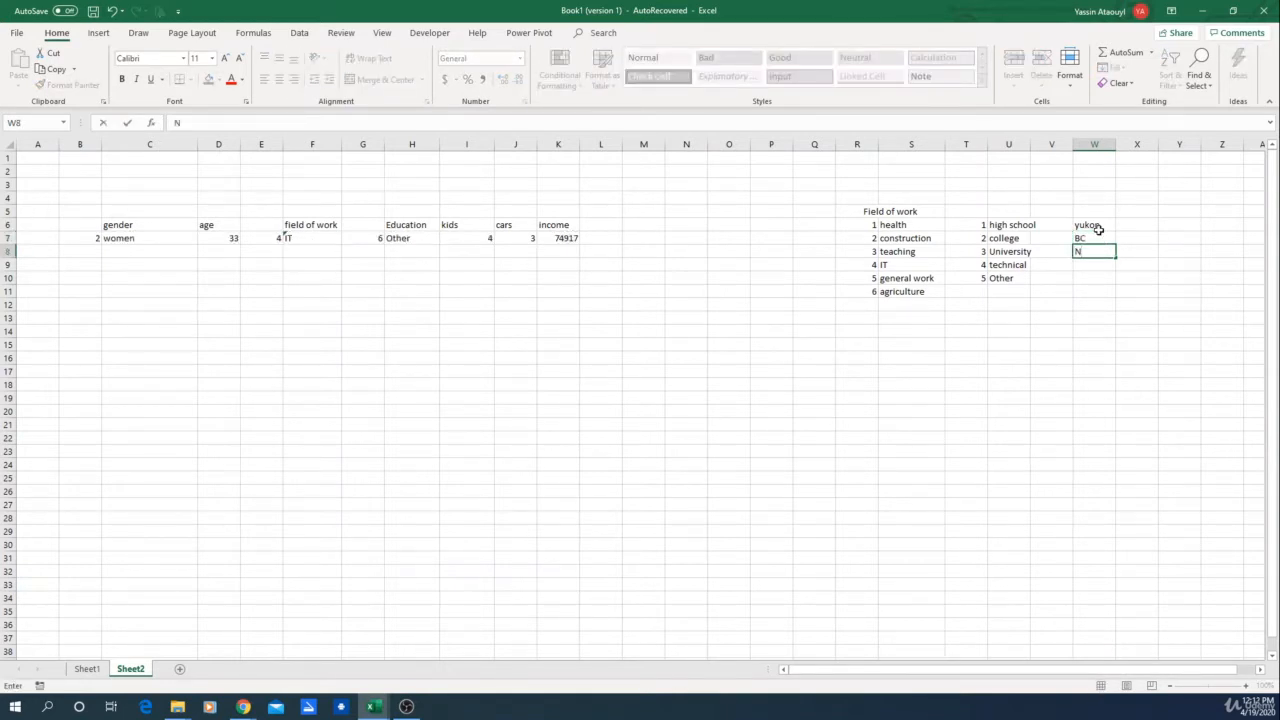
type("orthwest Ter")
key("Return")
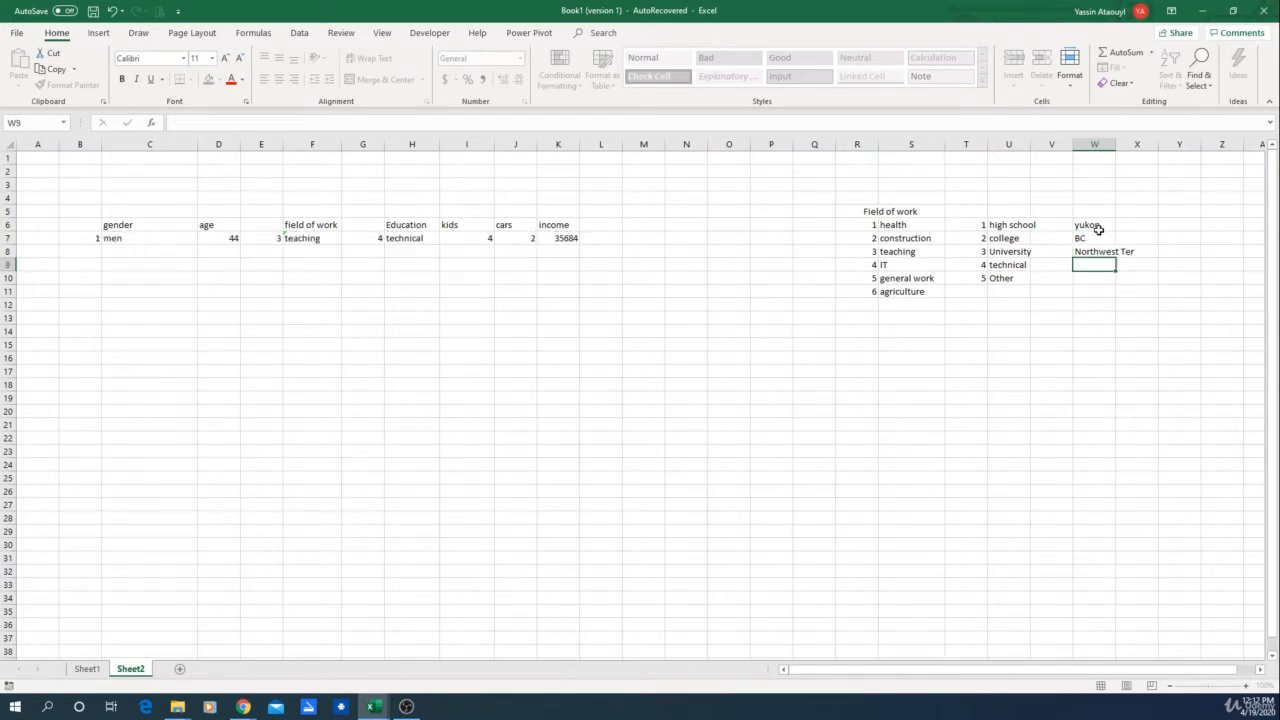
Step: Add Alberta, Nunavut and Saskatchewan to the province list in W9:W11
type("Alberta")
key("Return")
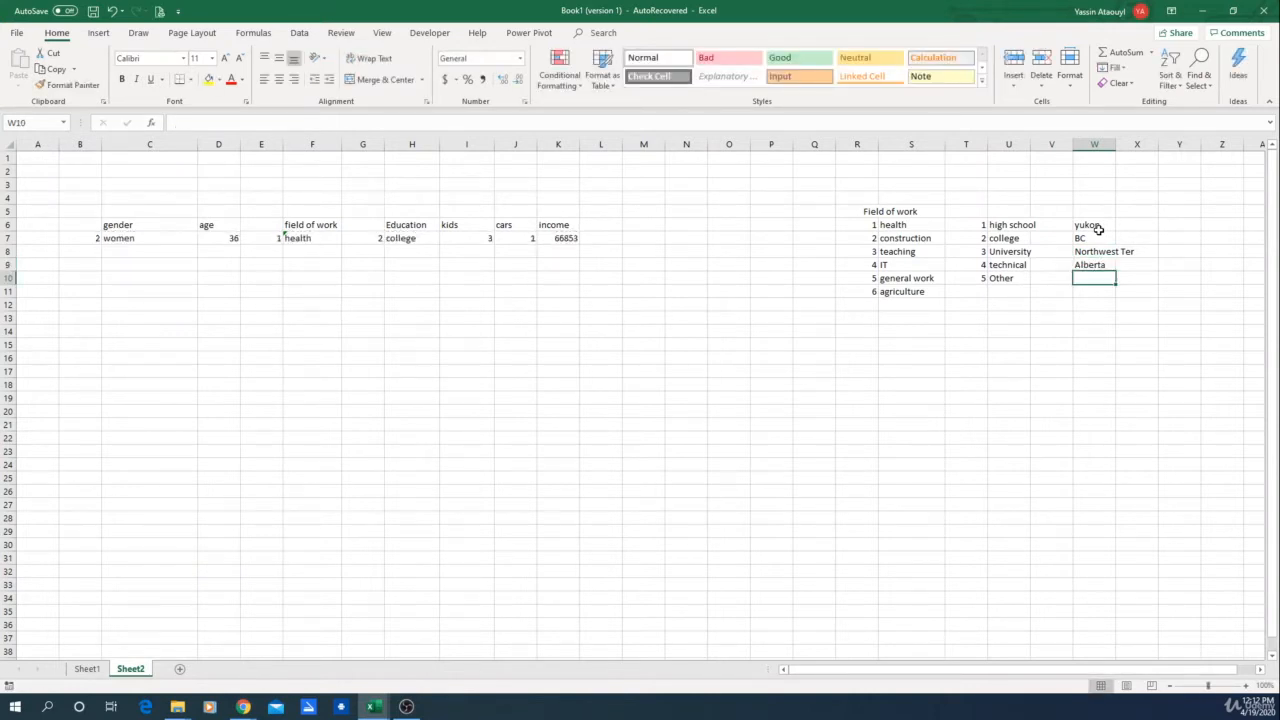
type("Nunavut")
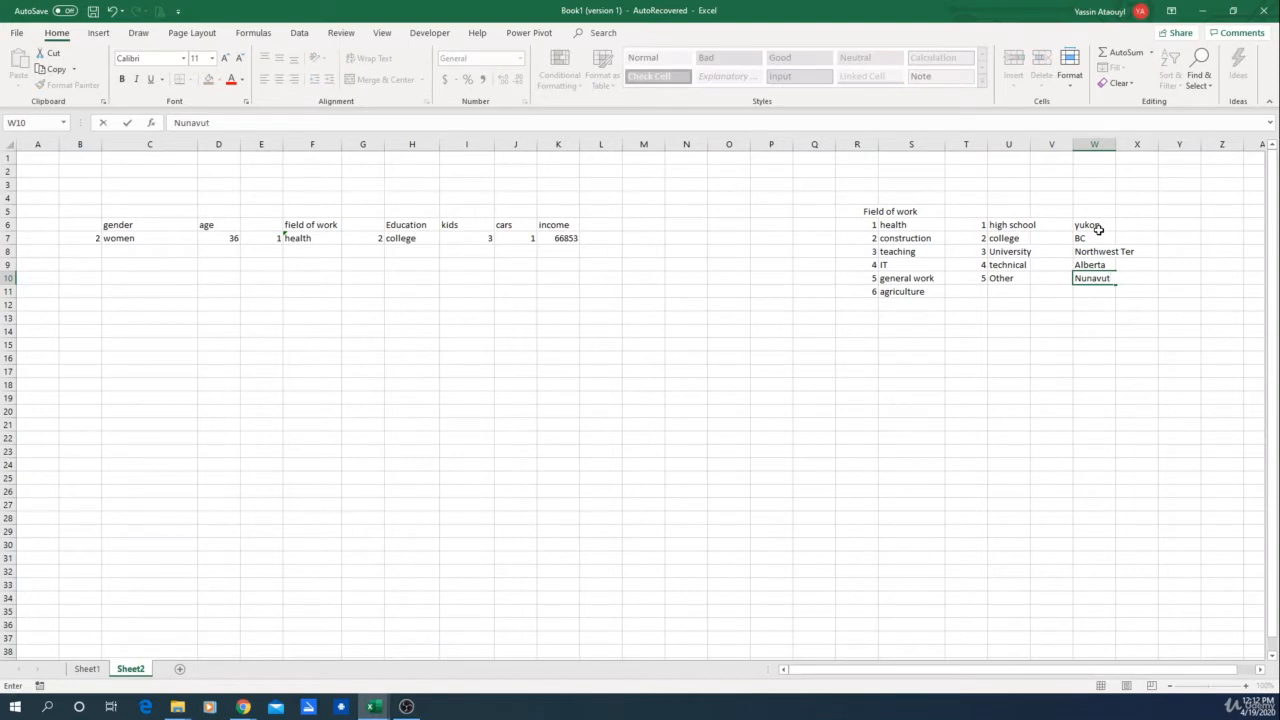
key("Return")
type("Sas")
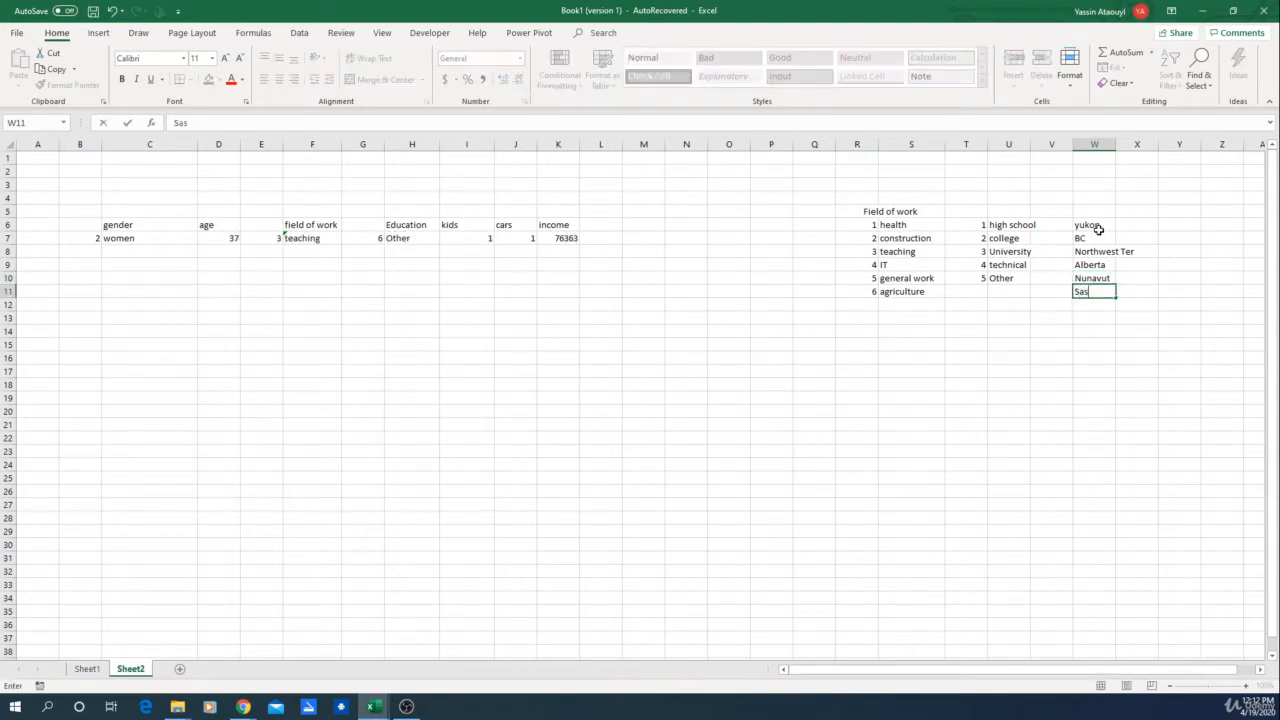
type("katchewan")
key("Return")
Step: Add Manitoba, Ontario, Quebec and Newfounland to the province list in W12:W15
type("Ma")
type("oba")
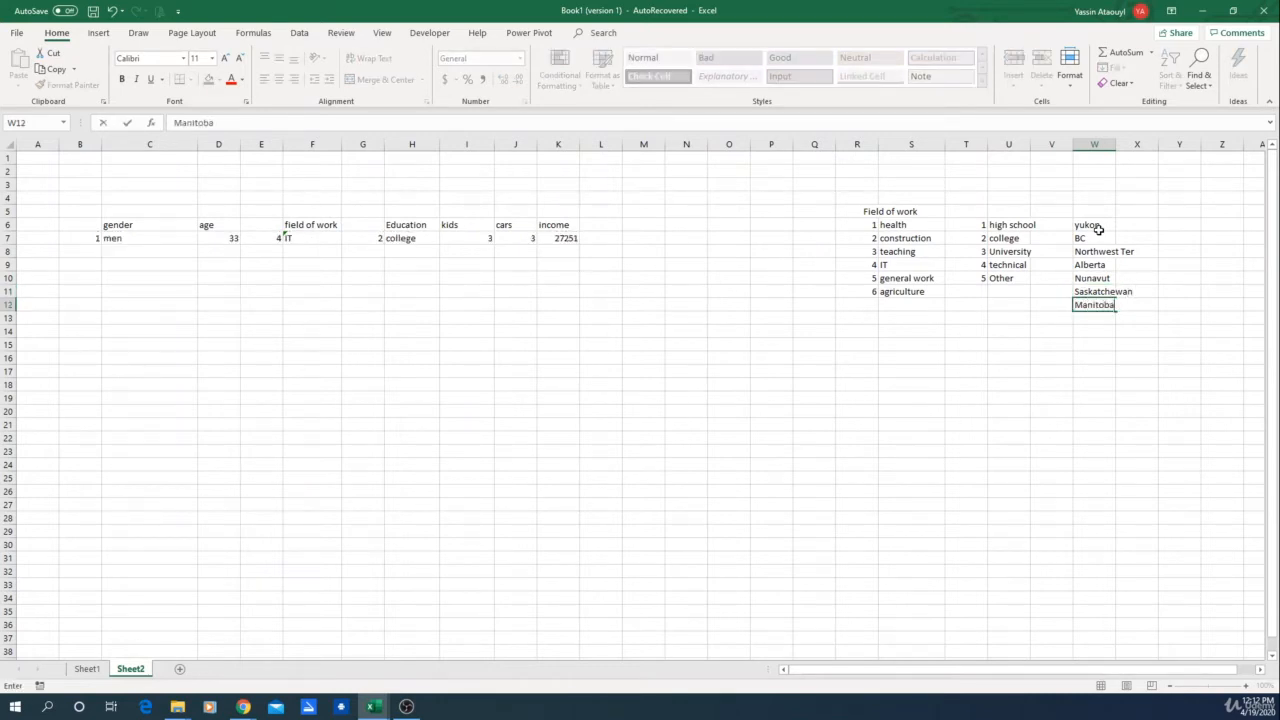
key("Return")
type("Ontario")
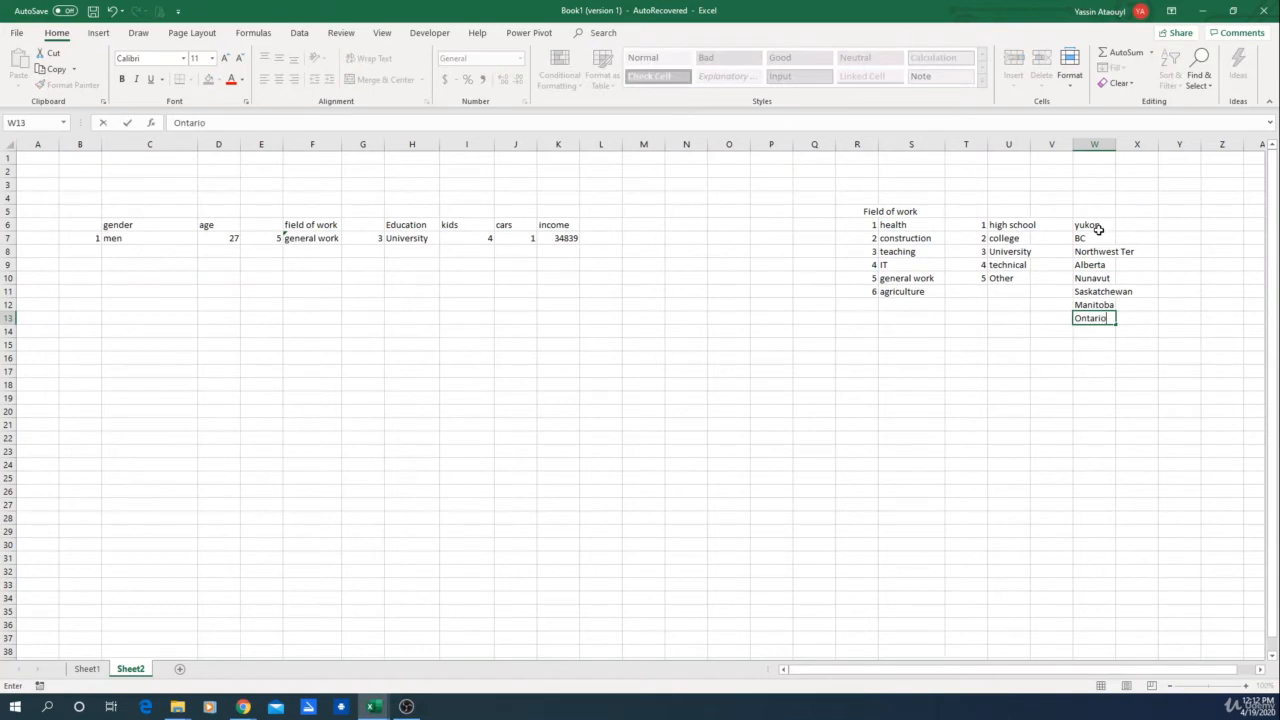
key("Return")
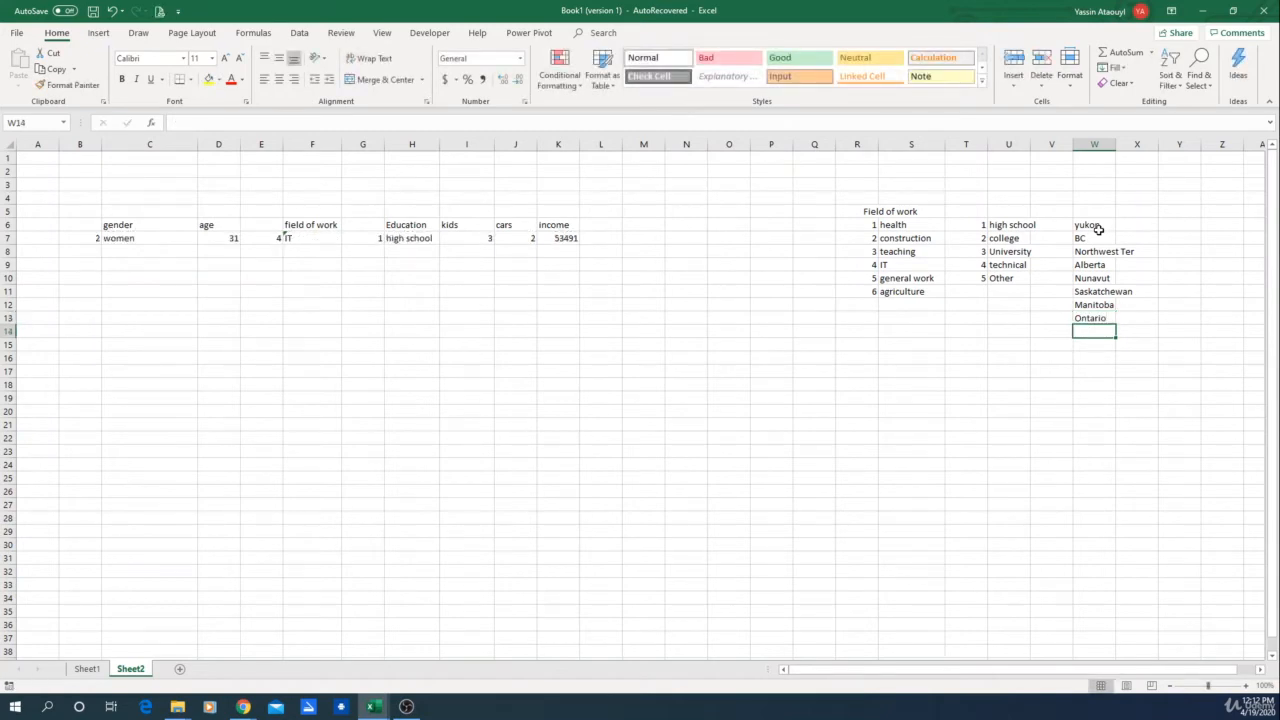
type("Quebec")
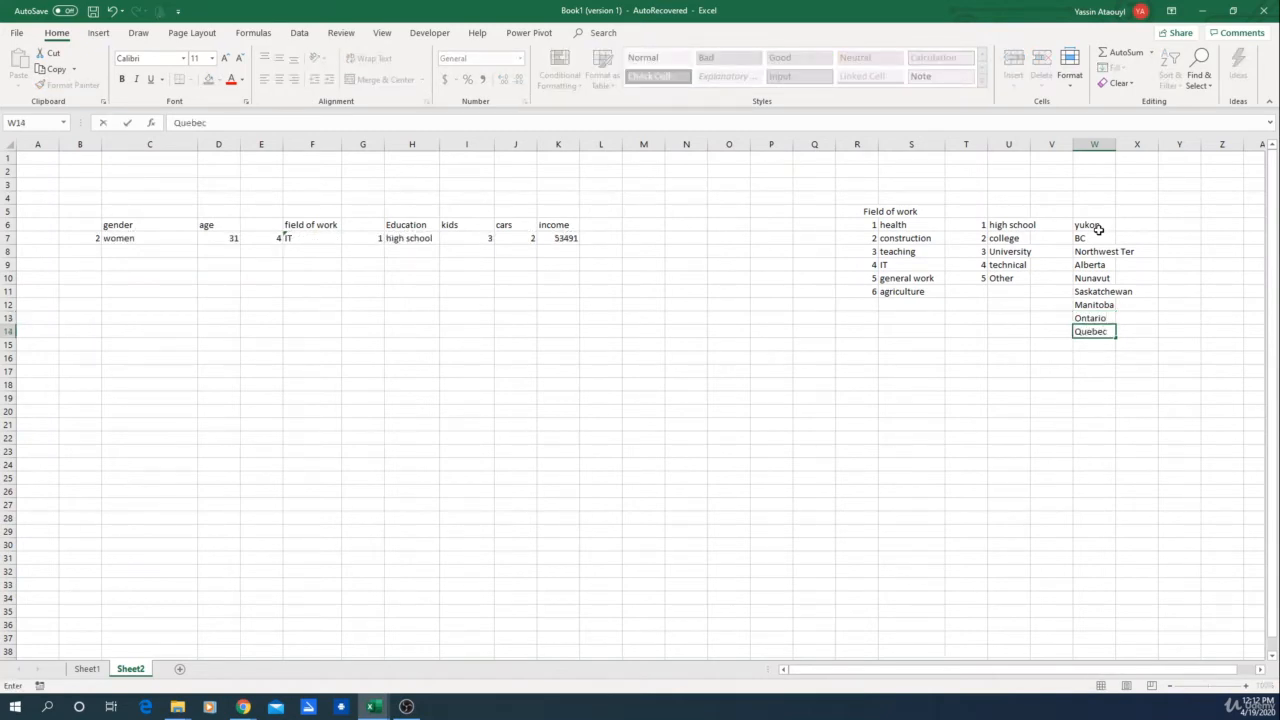
key("Return")
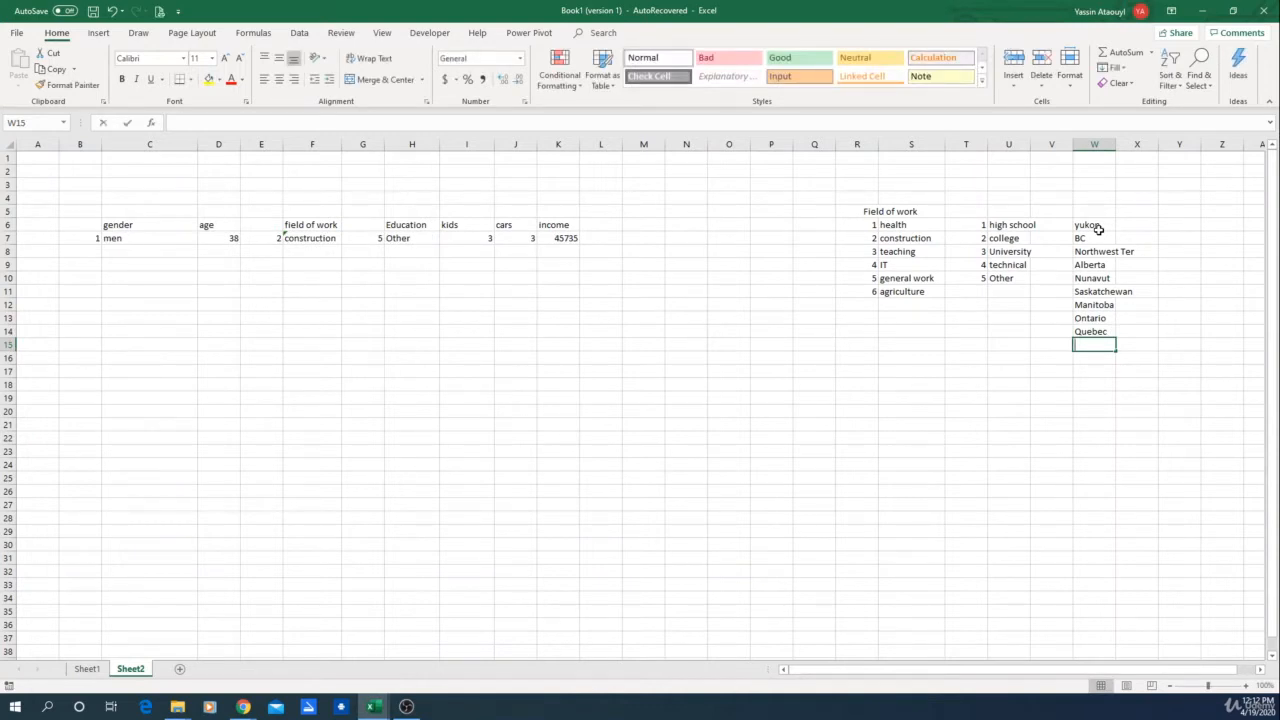
type("Newfou")
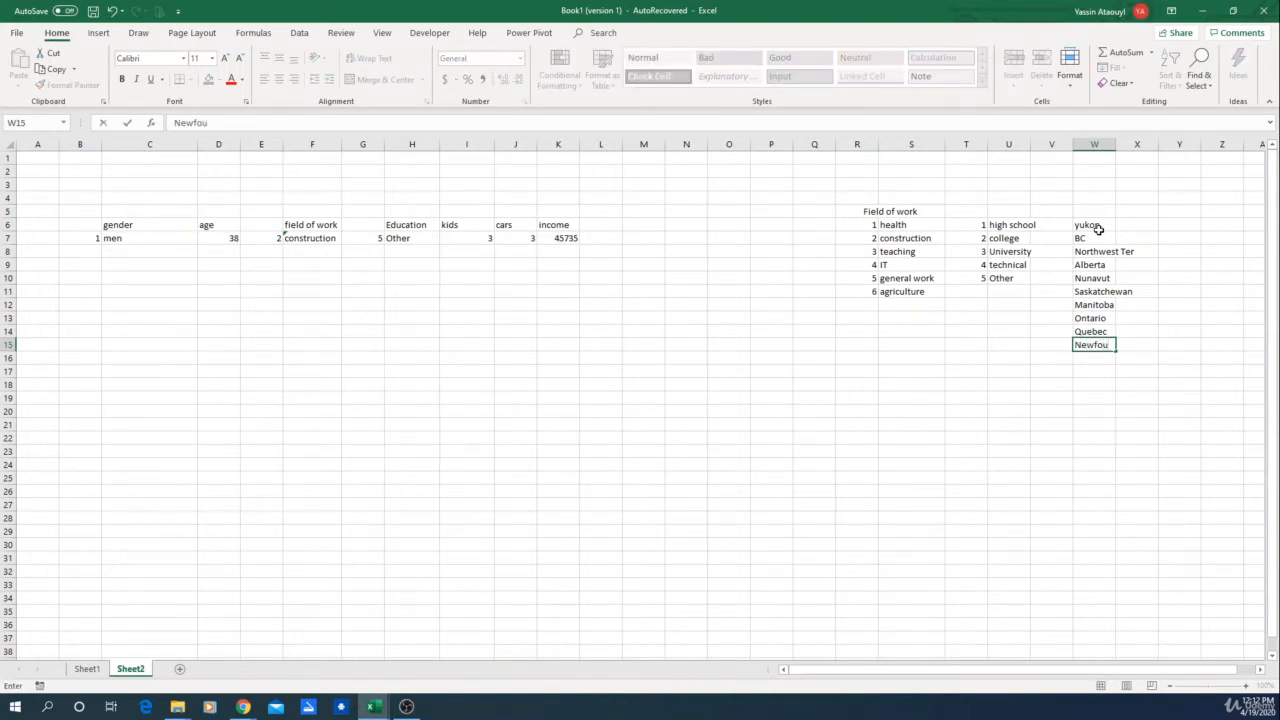
type("nland")
key("Return")
Step: Finish the province list with New brunwick, Nova scotia and Prince edward Island in W16:W18
type("New")
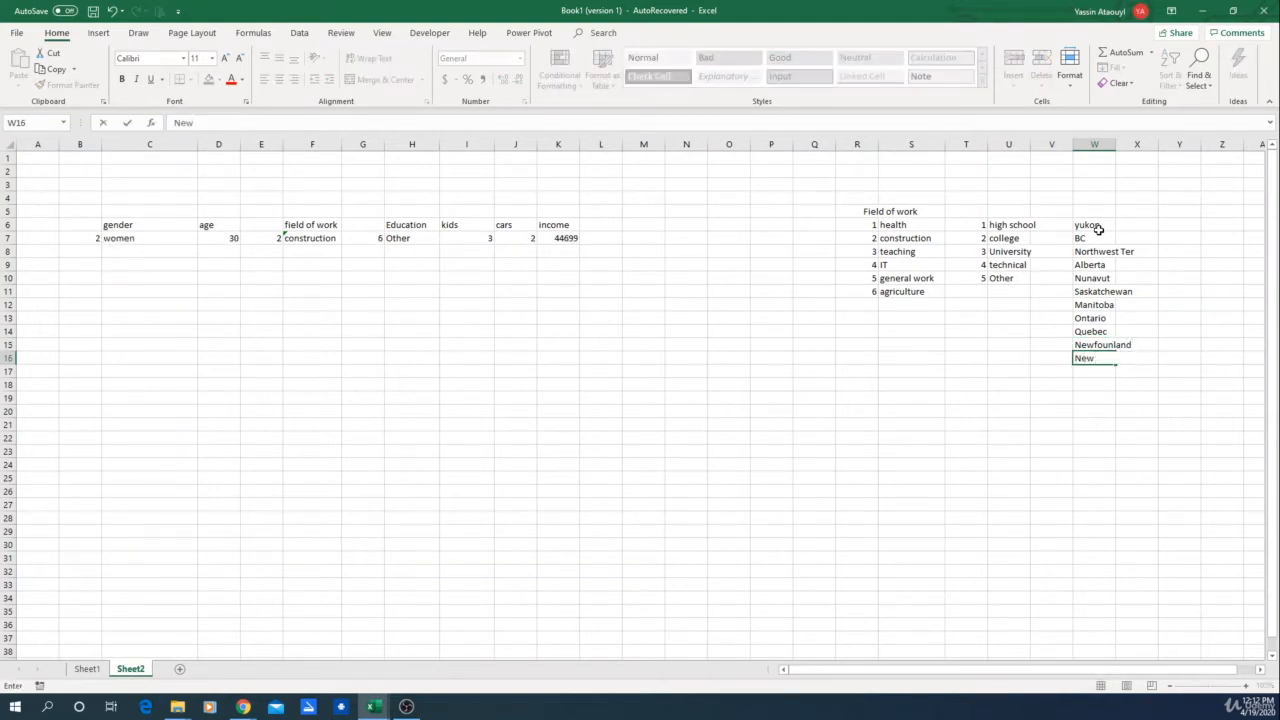
type(" bruncwick")
key("Return")
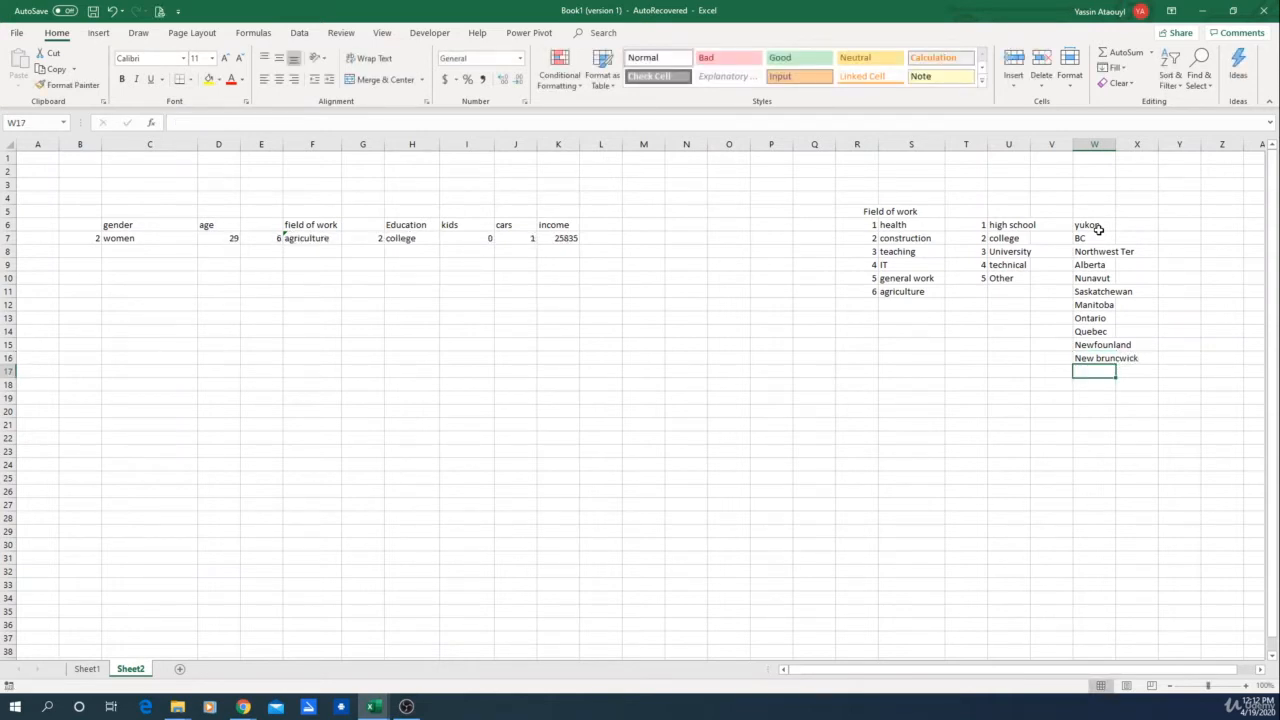
type("P")
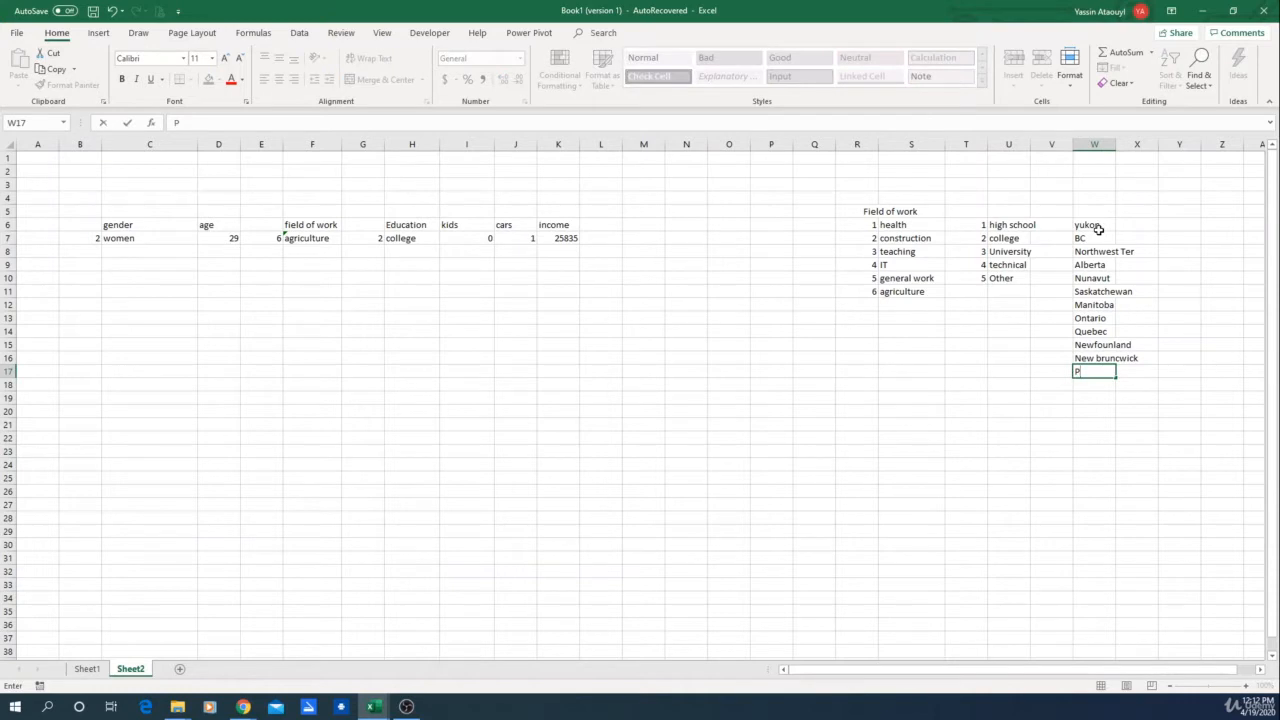
key("BackSpace")
type("Nova scotia")
key("Return")
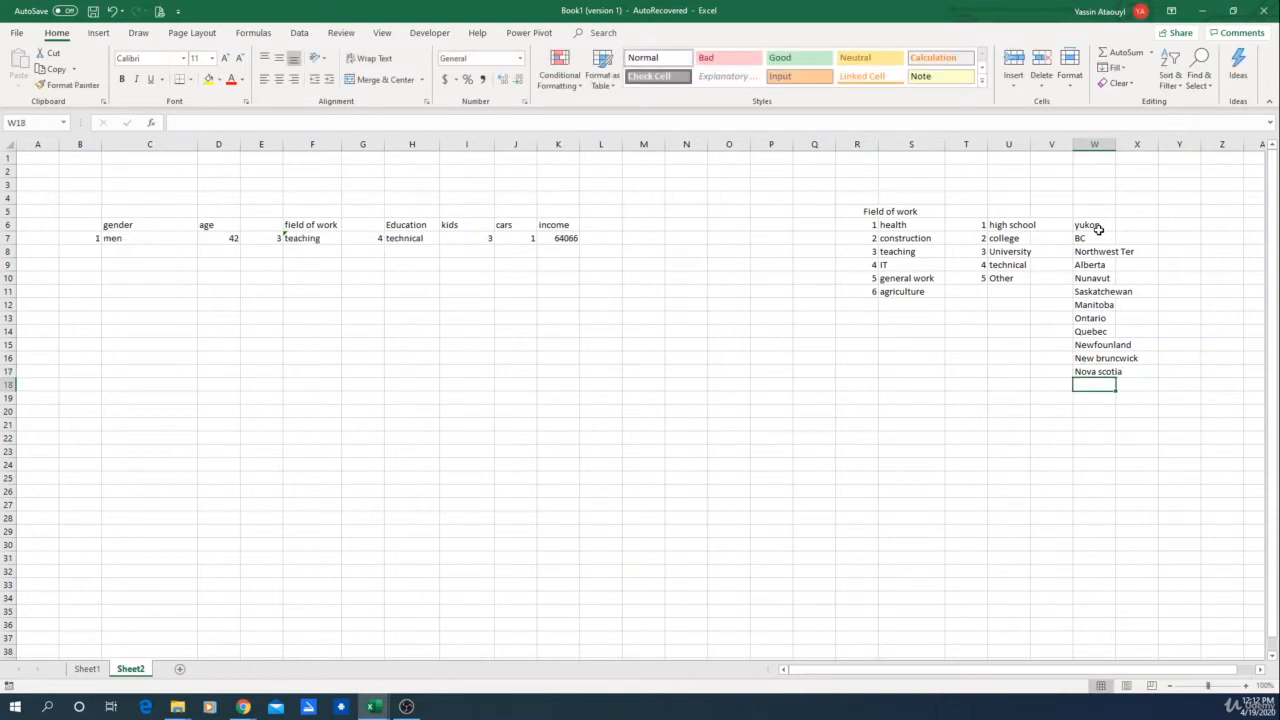
type("Pri")
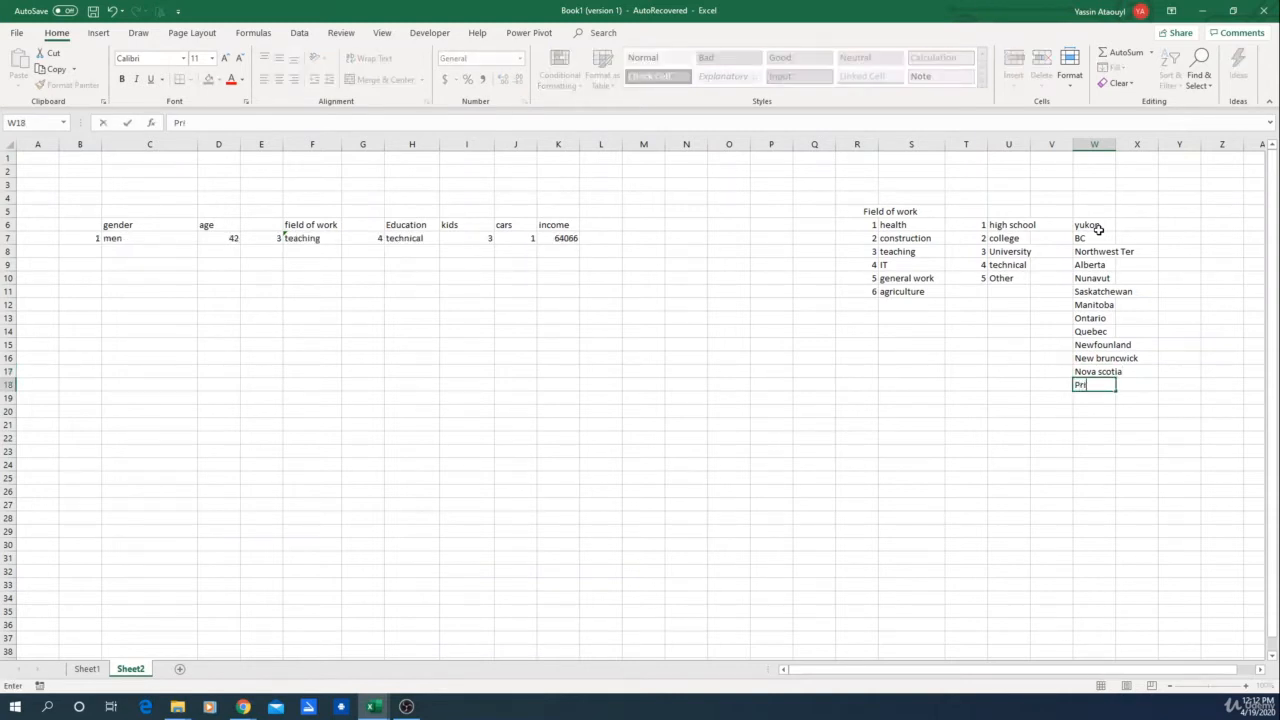
type("nce edward Island")
key("Return")
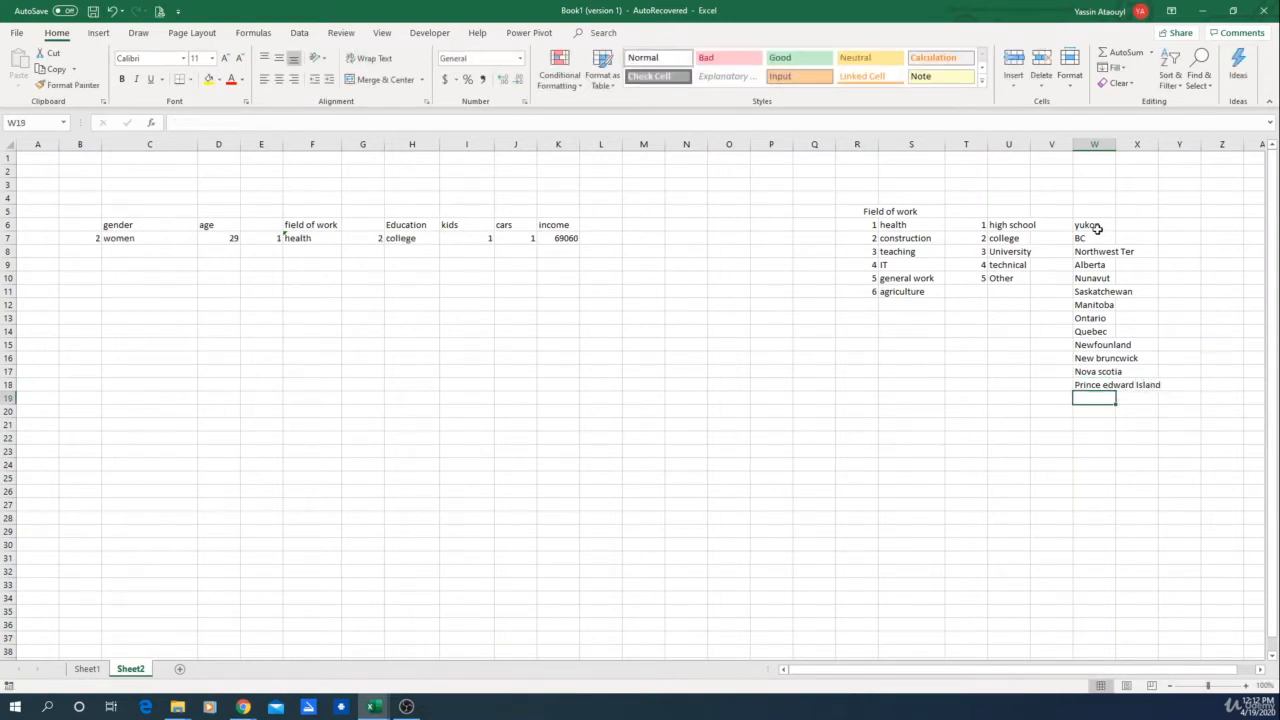
Step: Number the first provinces 1 to 5 in V6:V10 beside the list
left_click(1056, 228)
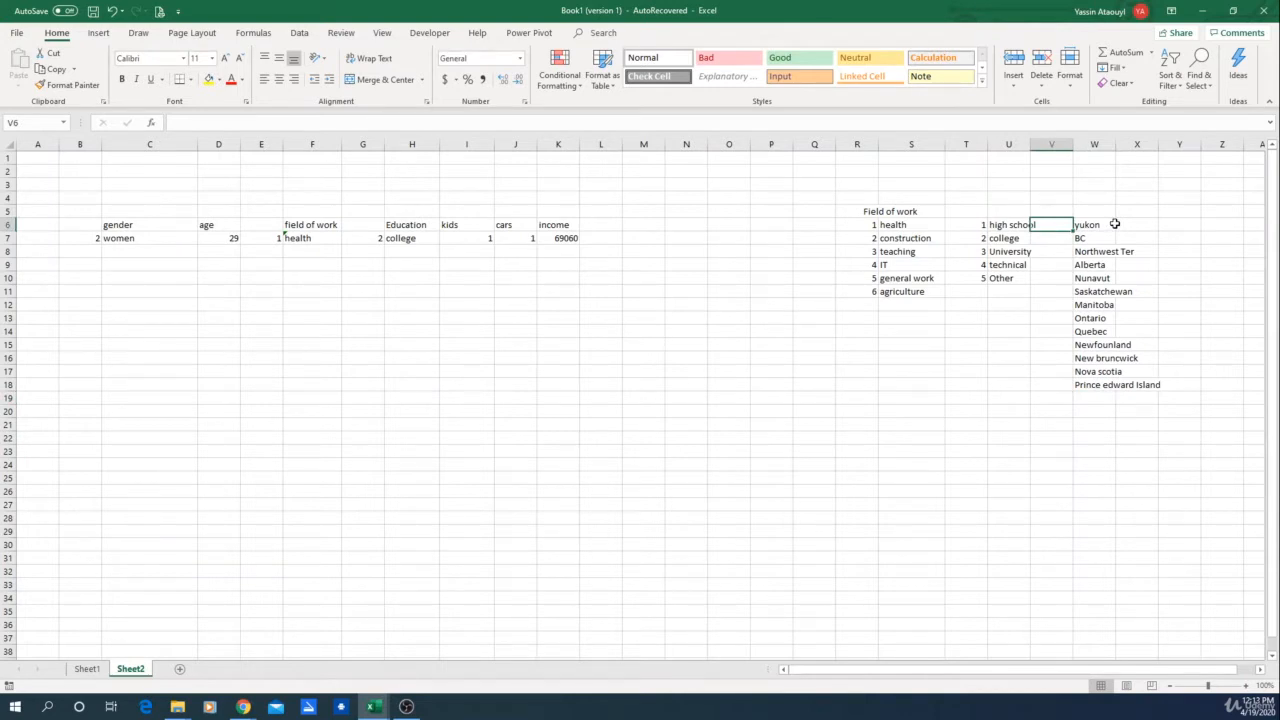
type("1")
key("Return")
type("2")
key("Return")
type("3")
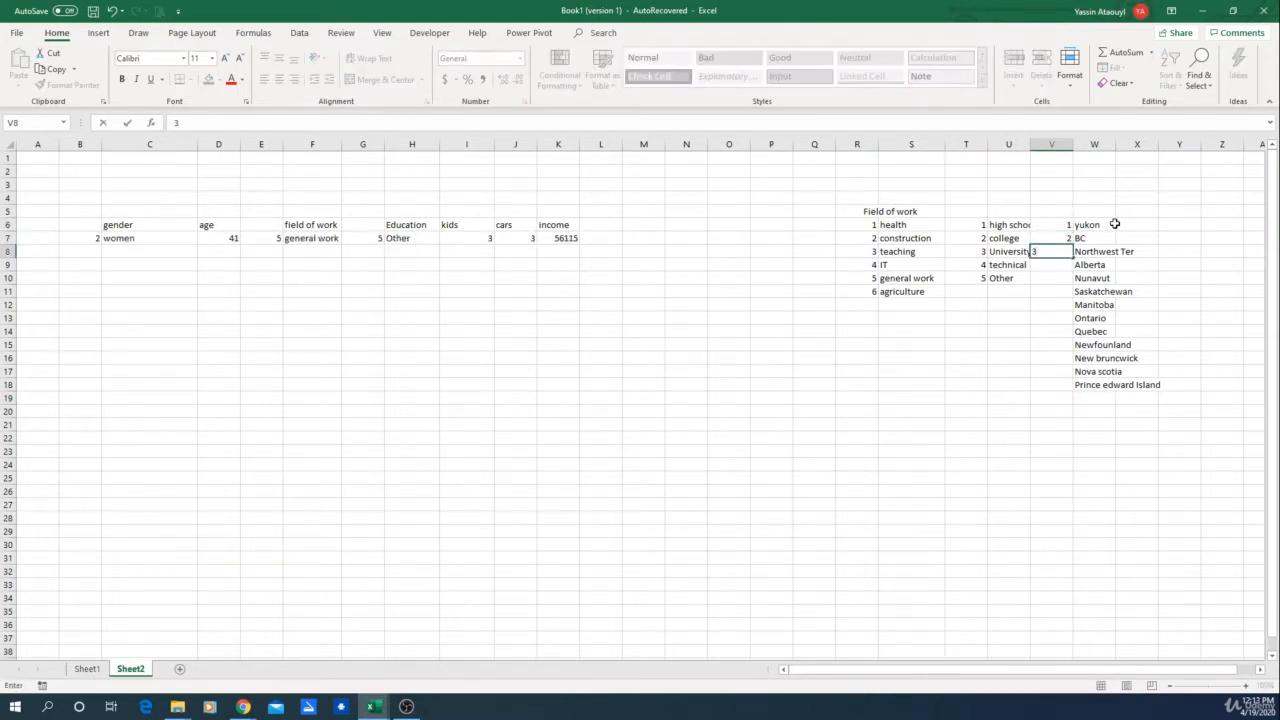
key("Return")
type("4")
key("Return")
type("5")
key("Return")
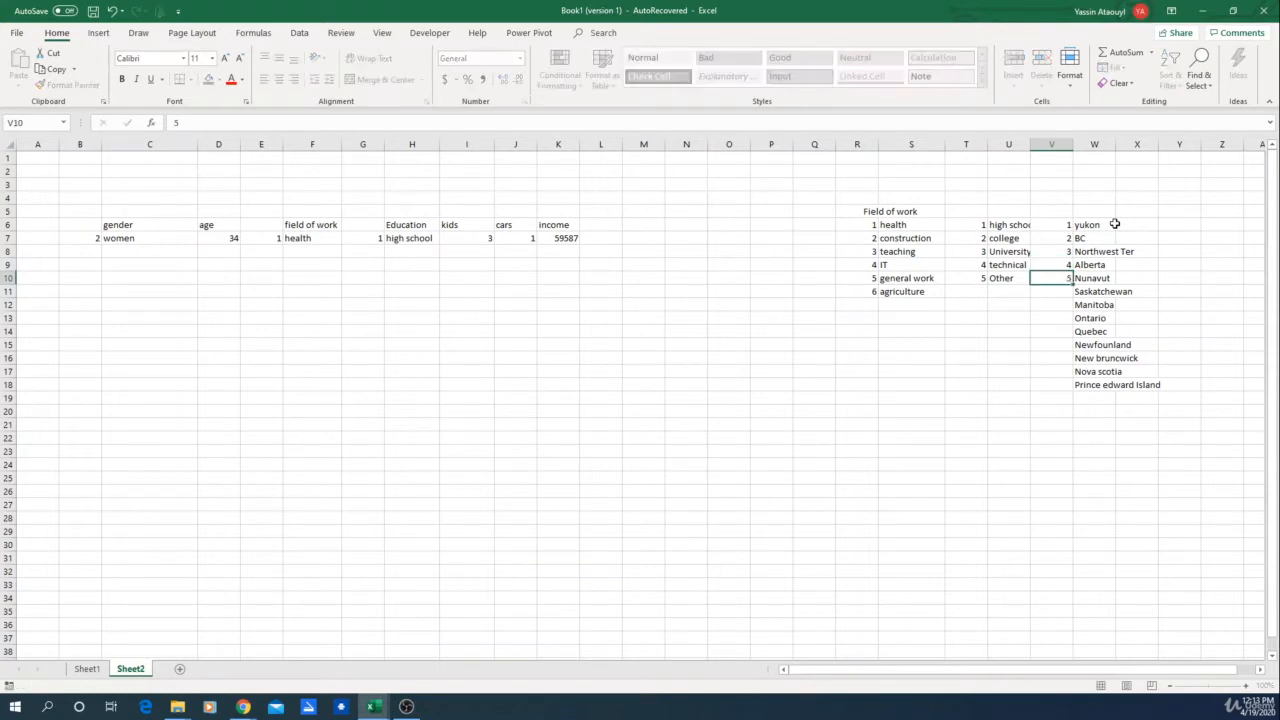
Step: Continue numbering the provinces with 6, 7, 9 and 10 in V11:V14
type("6")
key("Return")
type("7")
key("Return")
type("9")
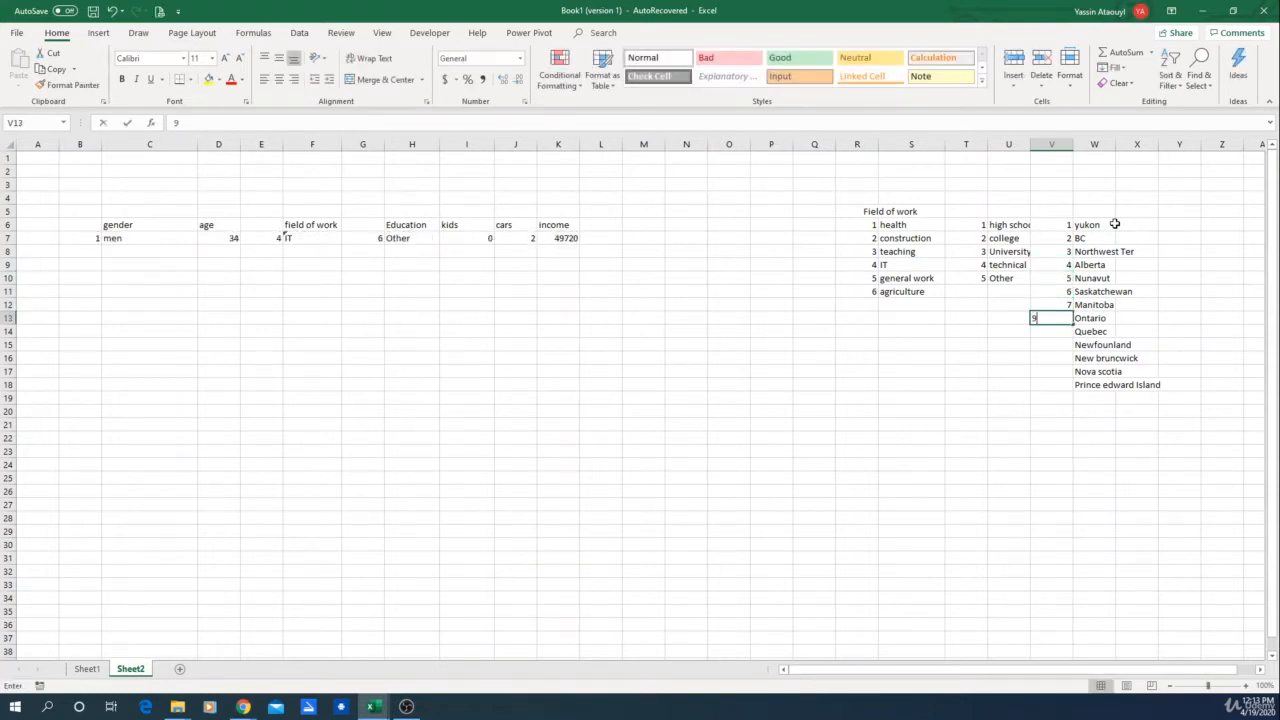
key("Return")
type("10")
key("Return")
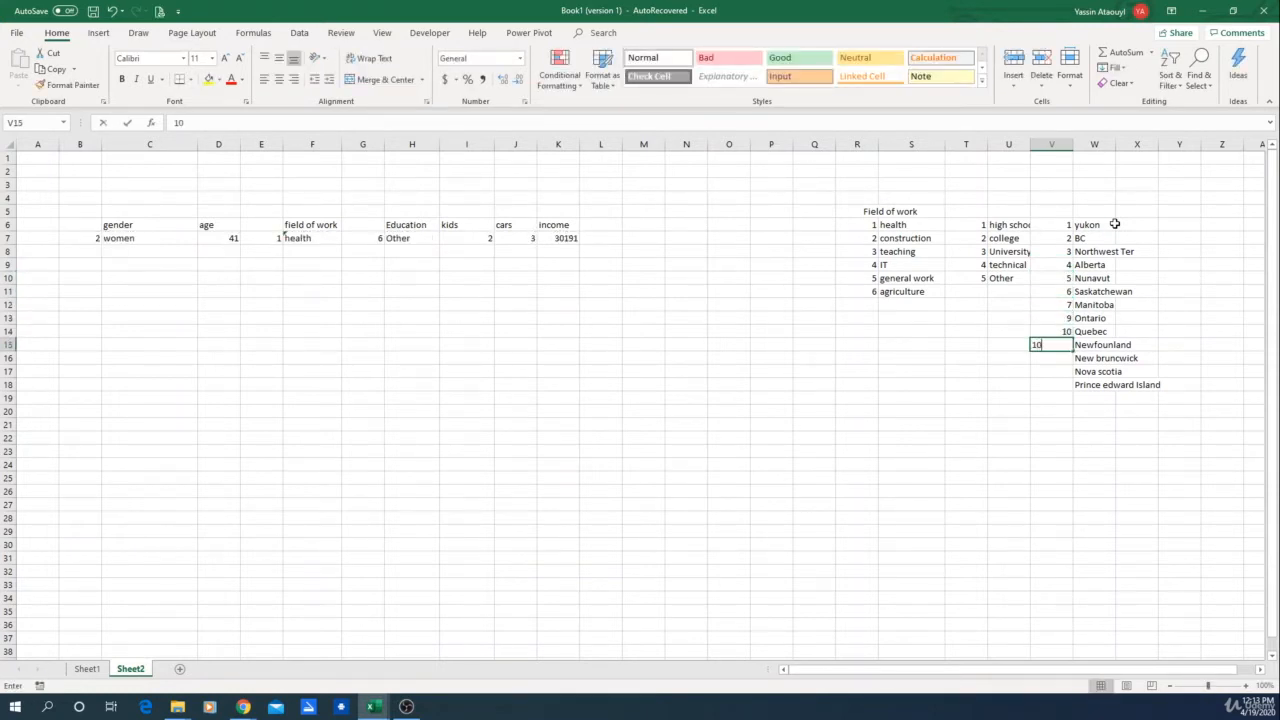
Step: Number the remaining provinces 11 to 14 in V15:V18
type("10")
key("BackSpace")
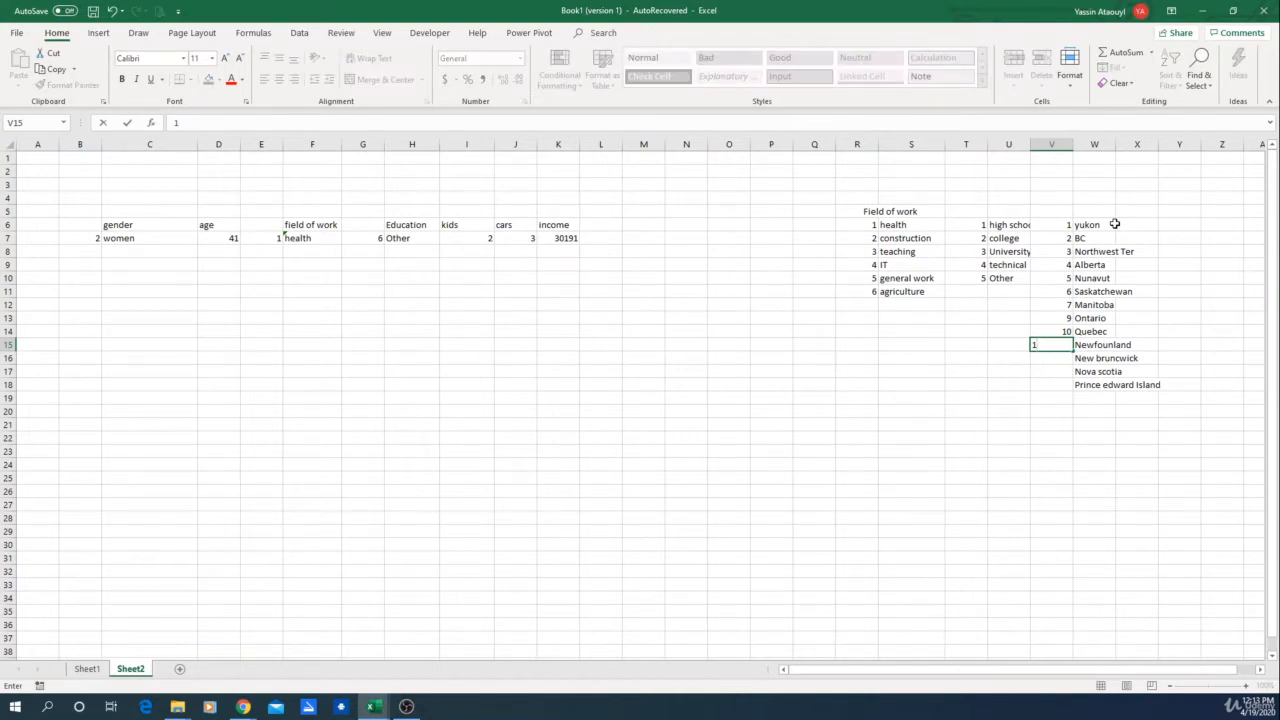
type("1")
key("Return")
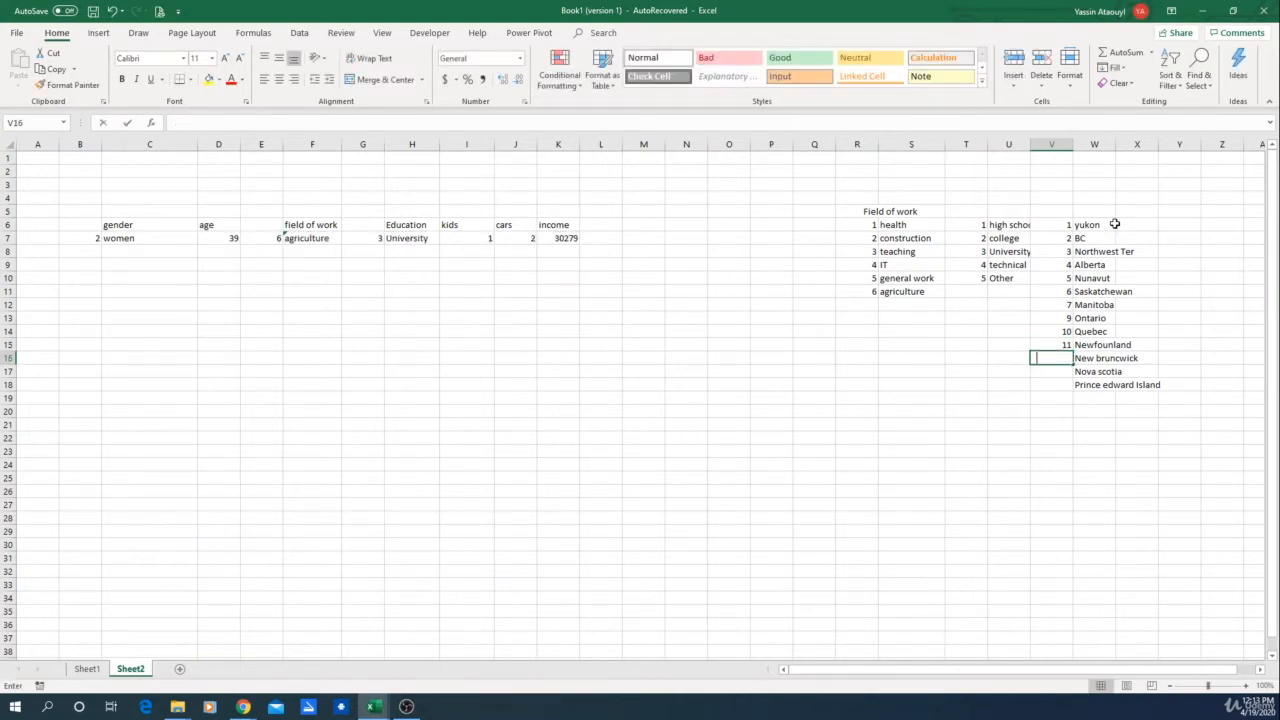
type("12")
key("Return")
type("13")
key("Return")
type("14")
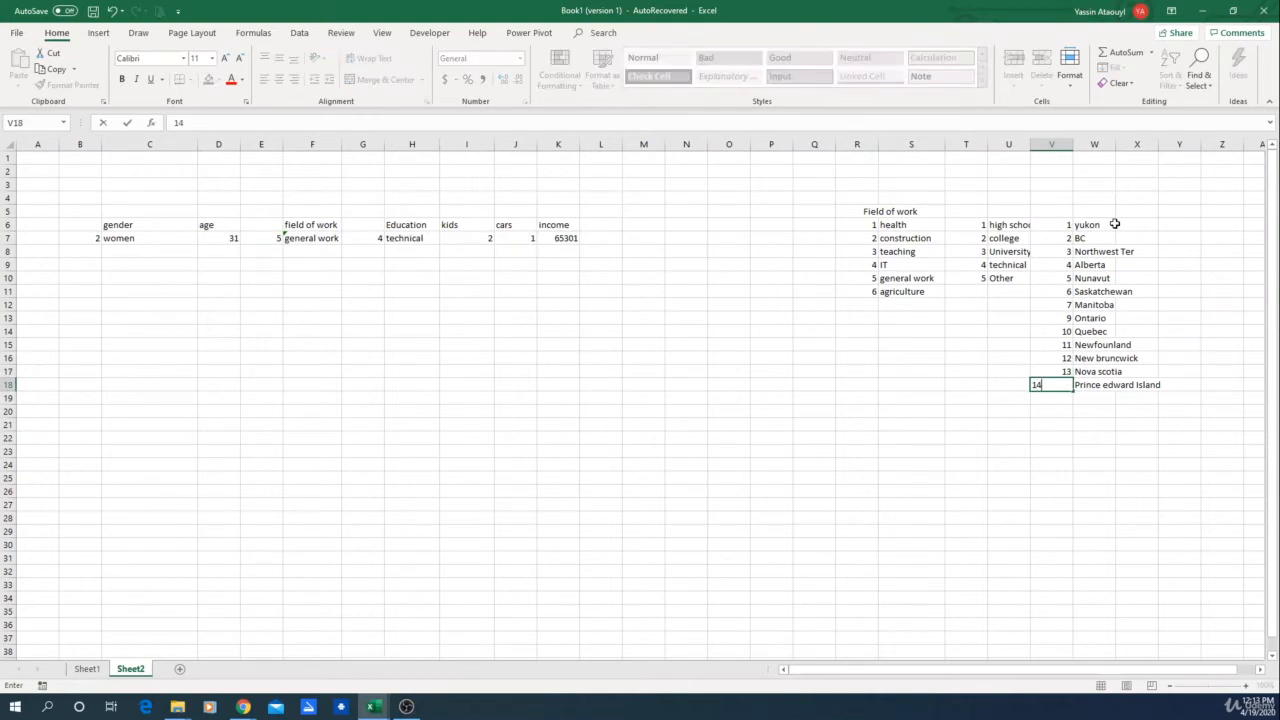
key("Return")
Step: Add the column header Area in M6 after income
left_click(860, 465)
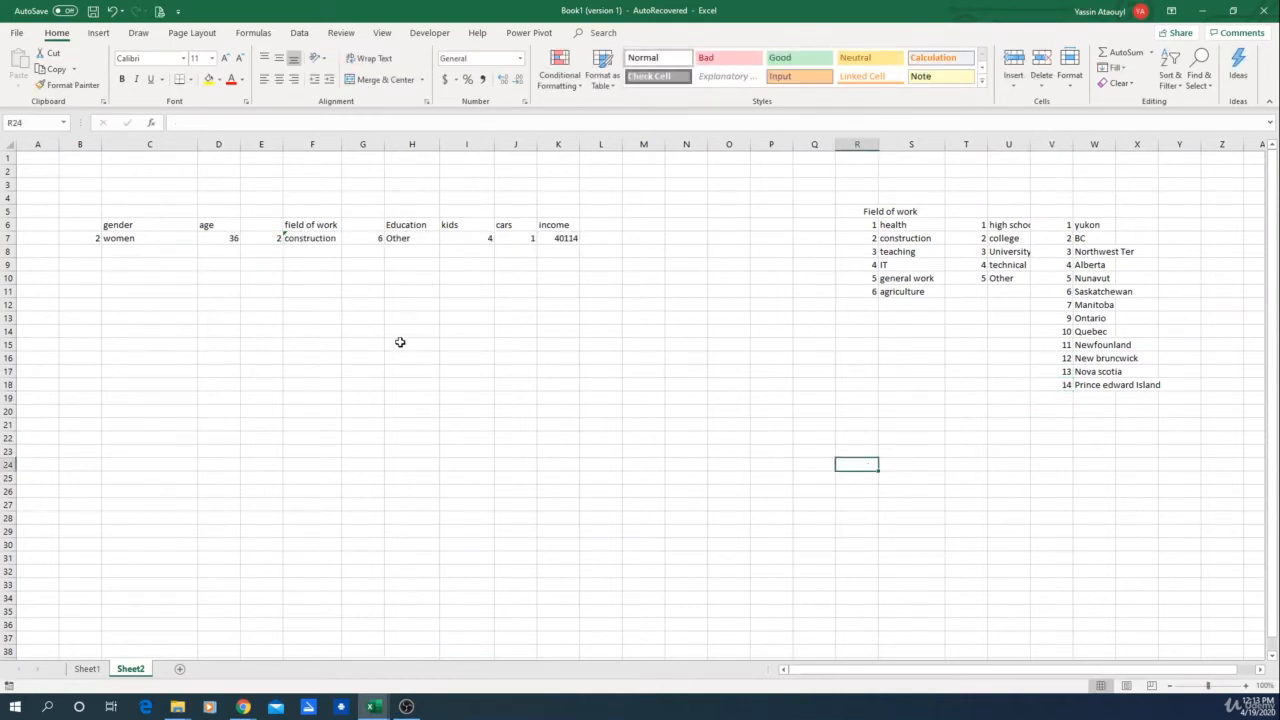
left_click(551, 491)
left_click(558, 304)
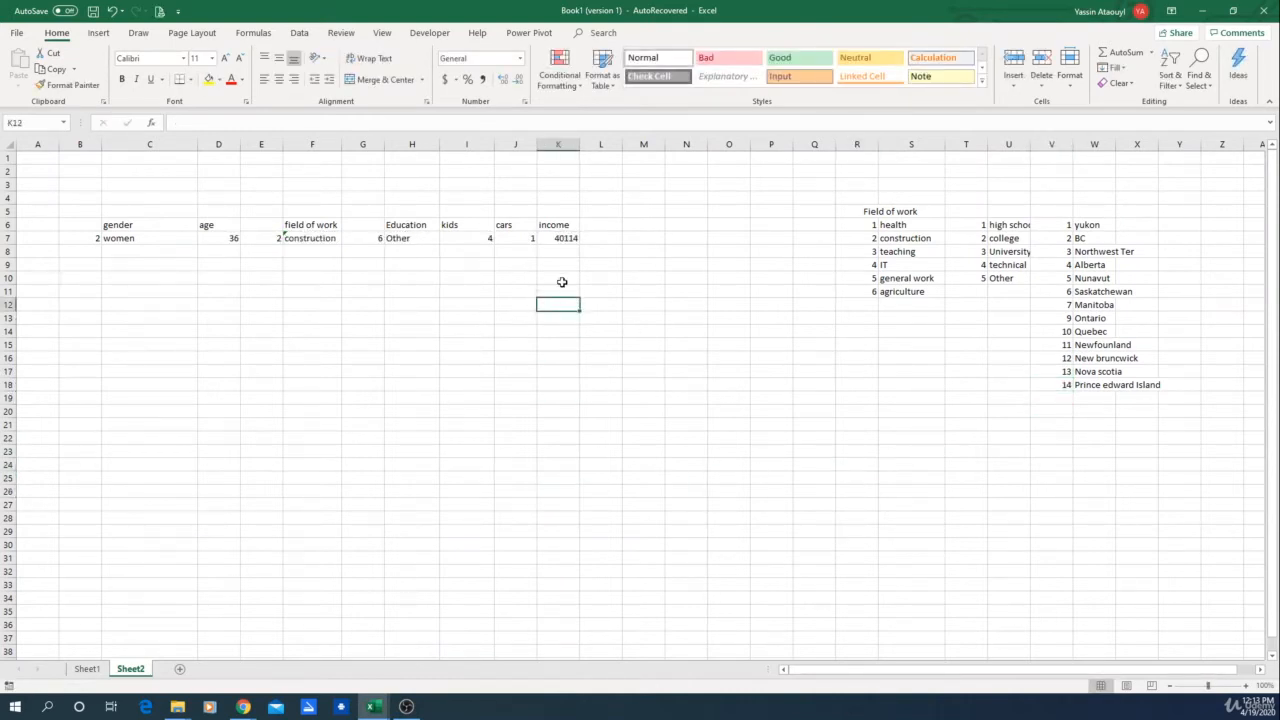
left_click(606, 225)
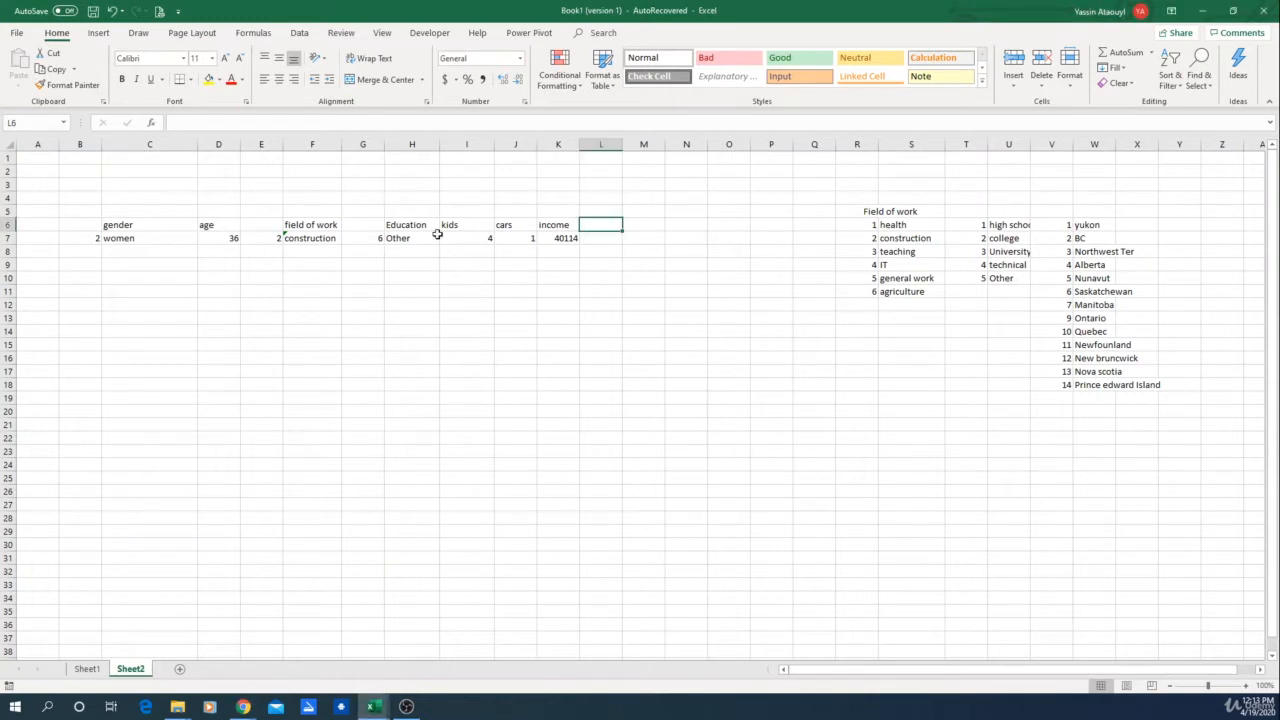
left_click(642, 225)
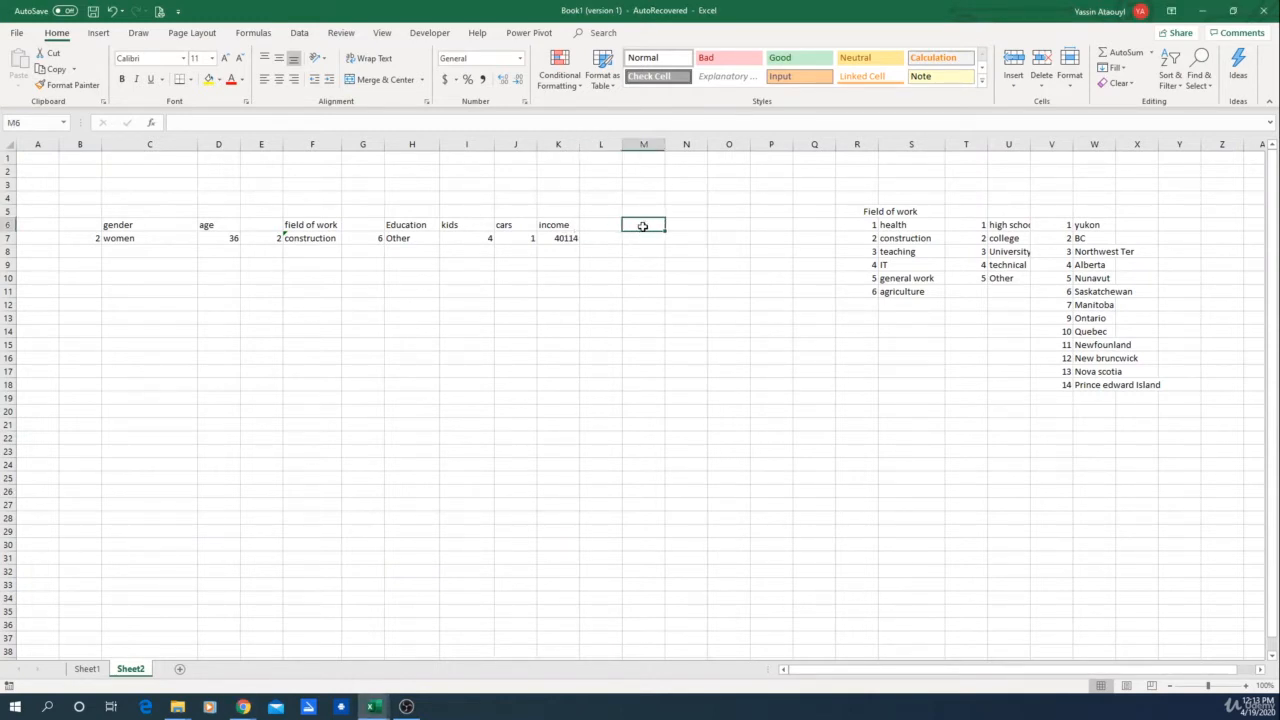
type("Area")
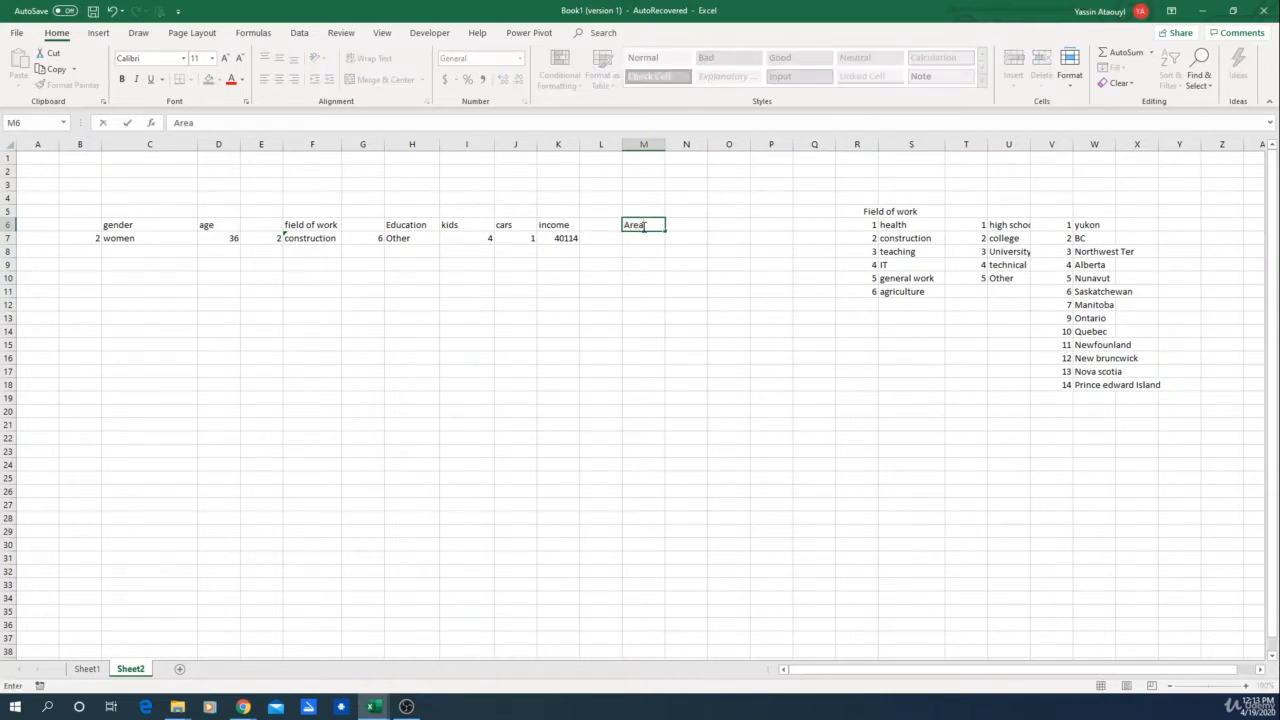
key("Return")
key("Left")
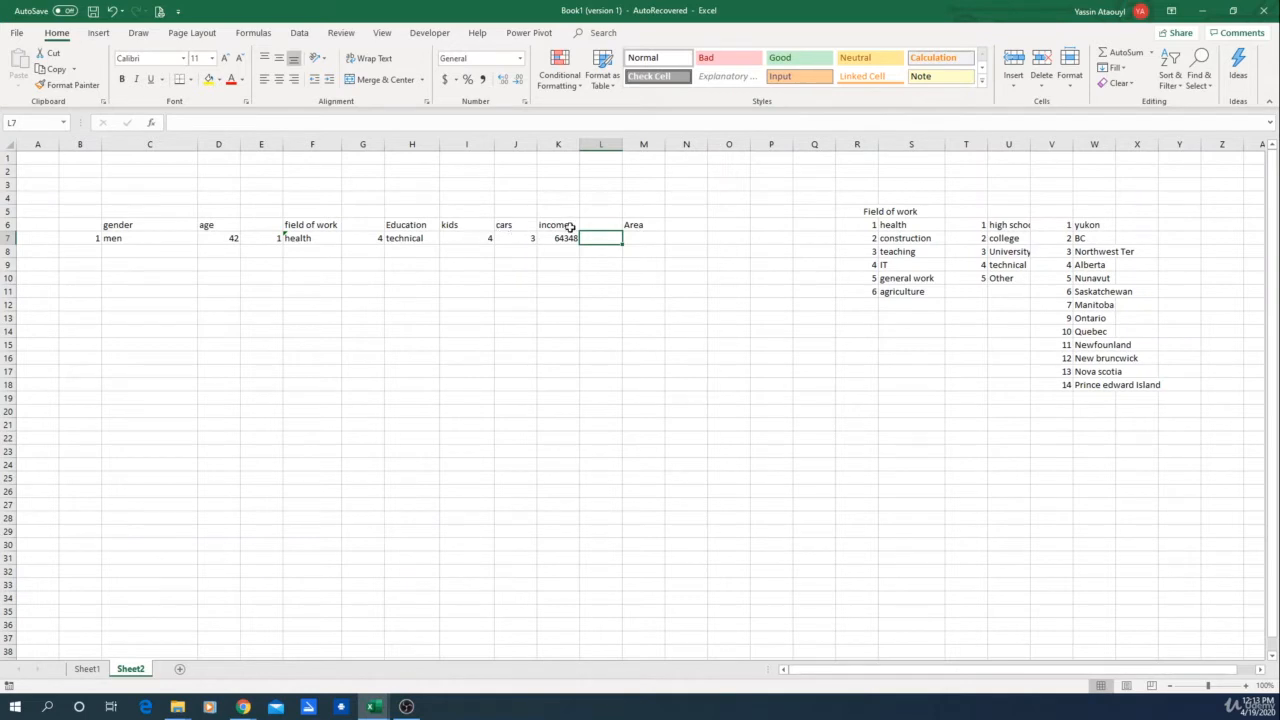
type("=vloo")
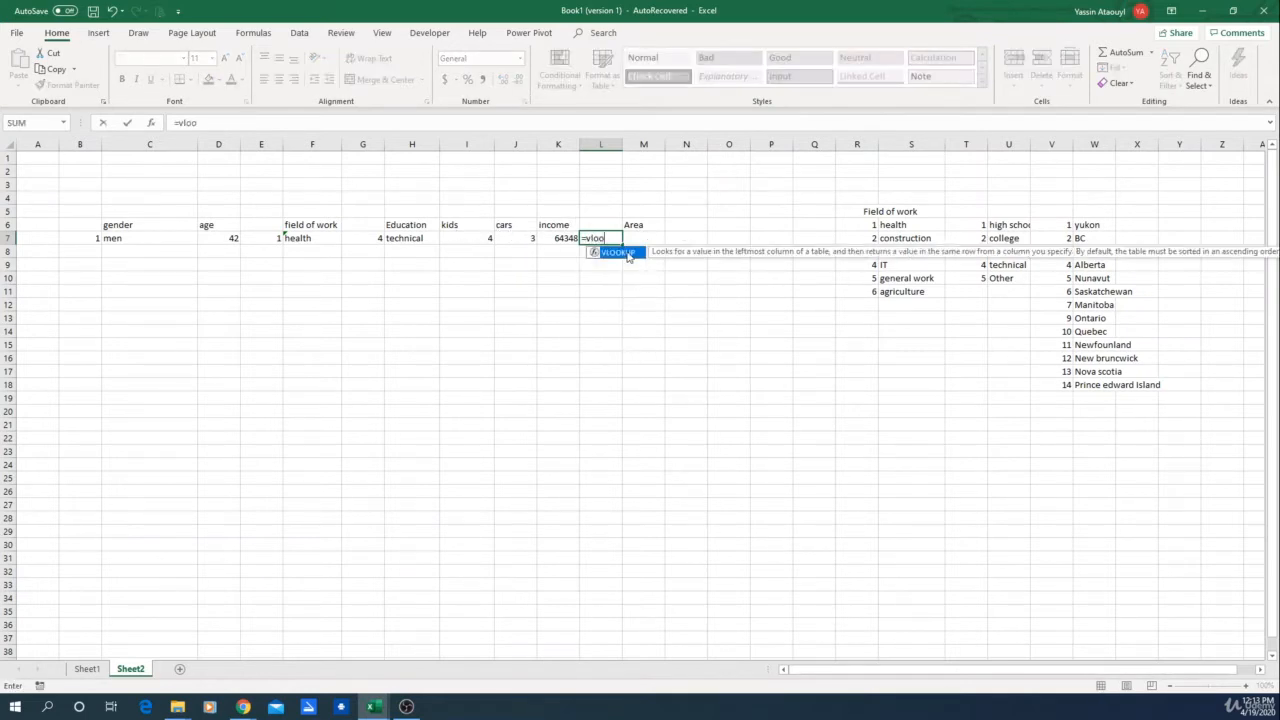
double_click(627, 255)
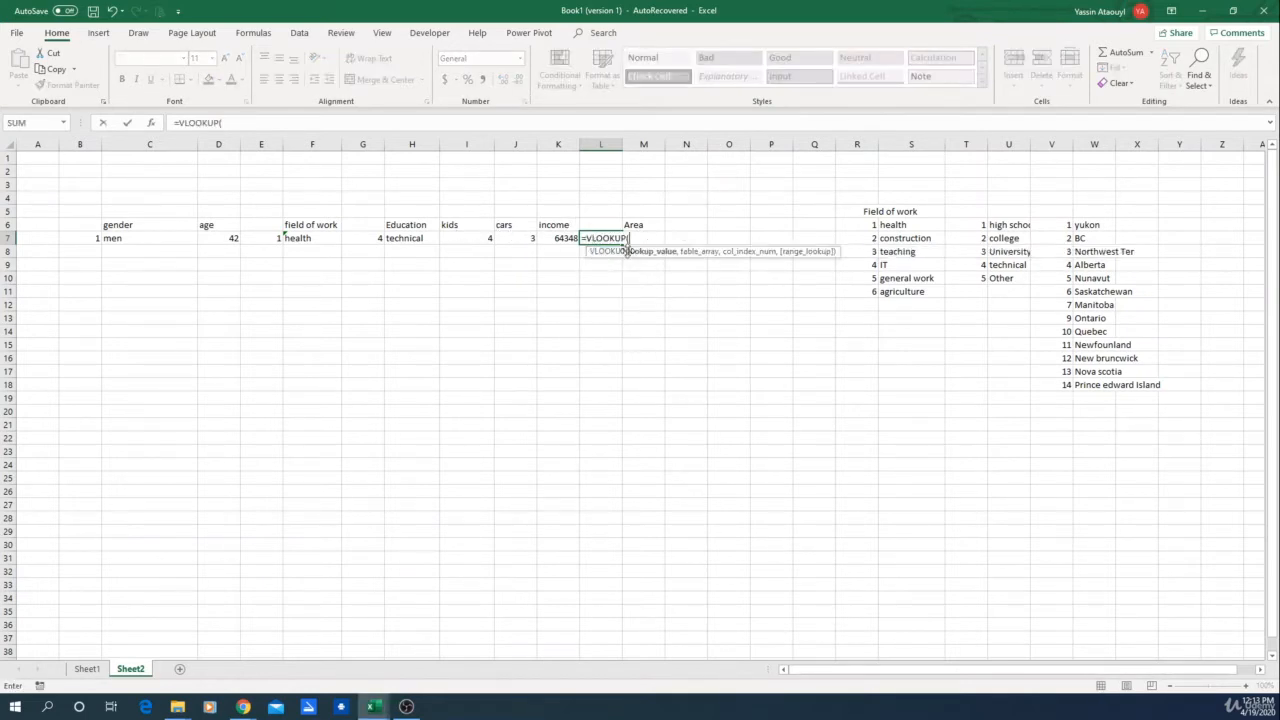
key("BackSpace")
key("BackSpace")
key("BackSpace")
key("BackSpace")
key("BackSpace")
key("BackSpace")
key("BackSpace")
key("BackSpace")
key("BackSpace")
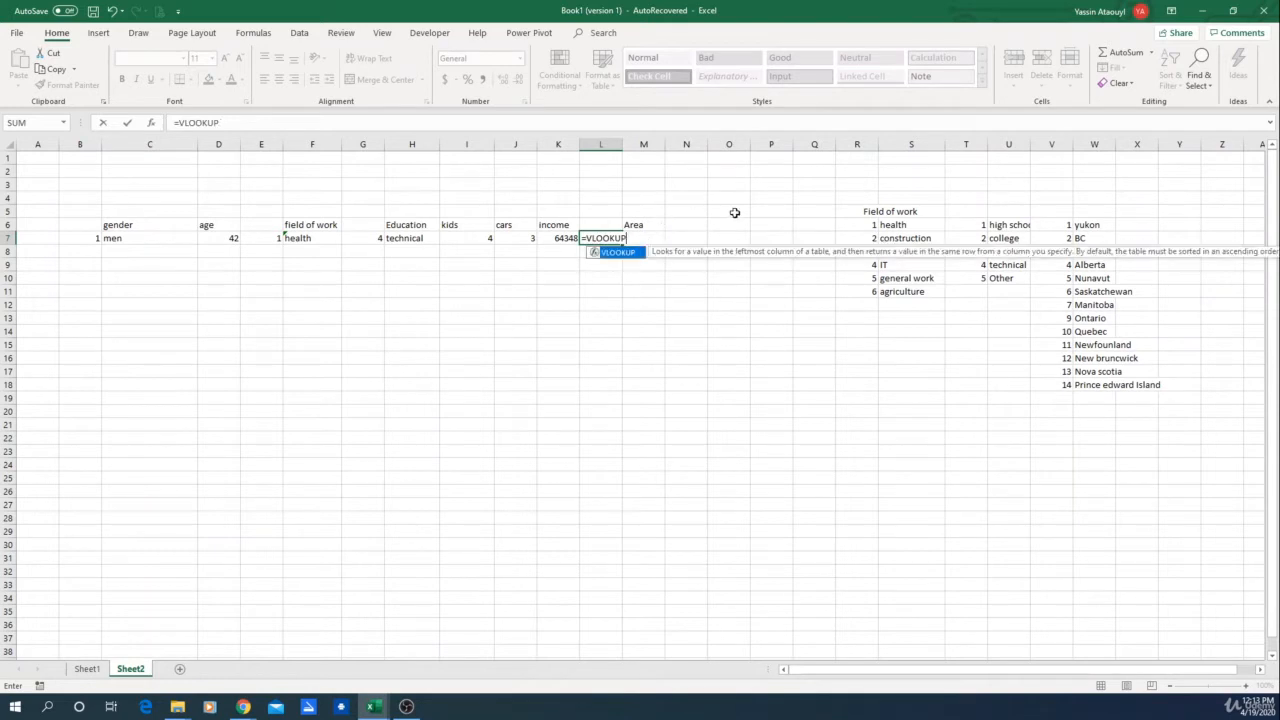
key("Return")
key("Right")
key("Up")
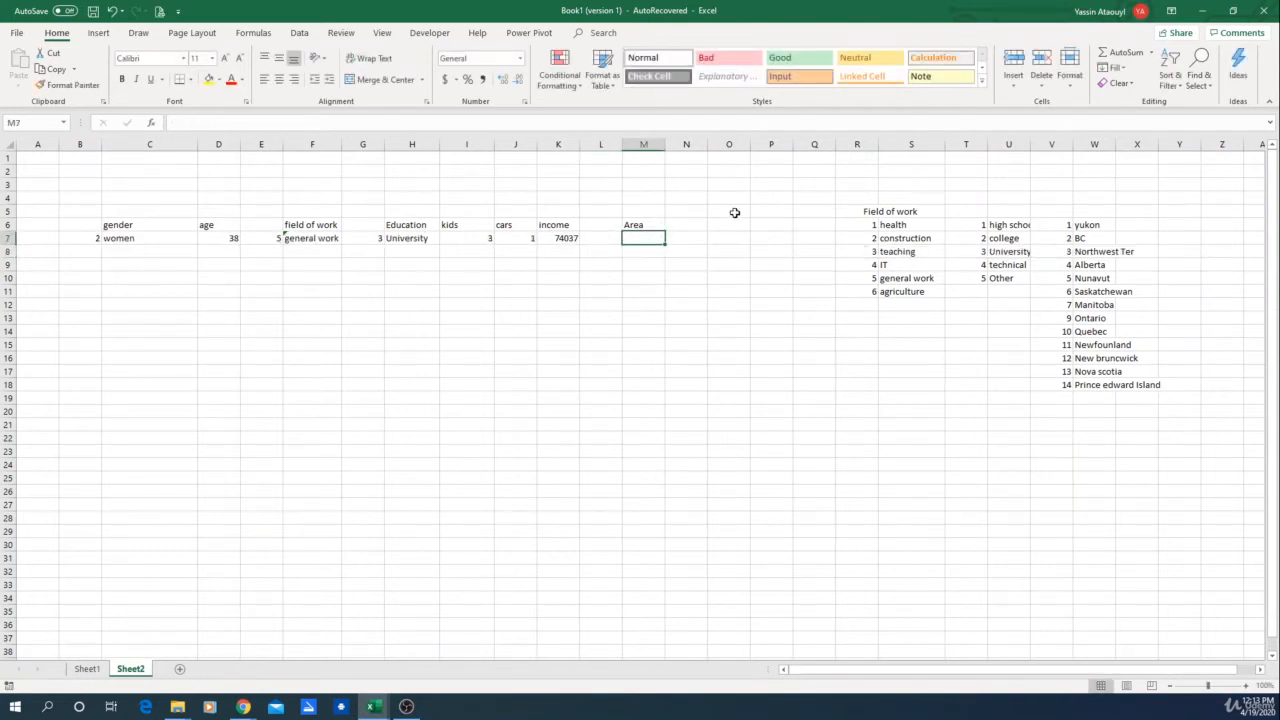
key("Left")
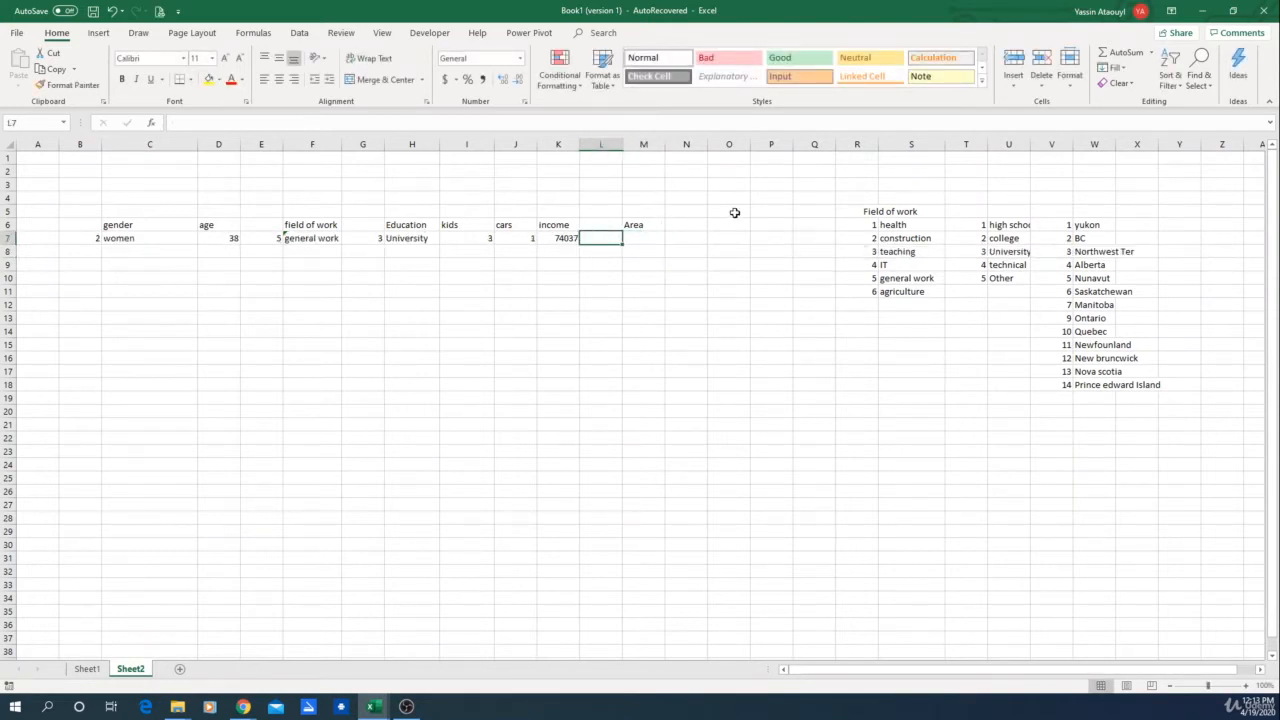
type("=")
key("BackSpace")
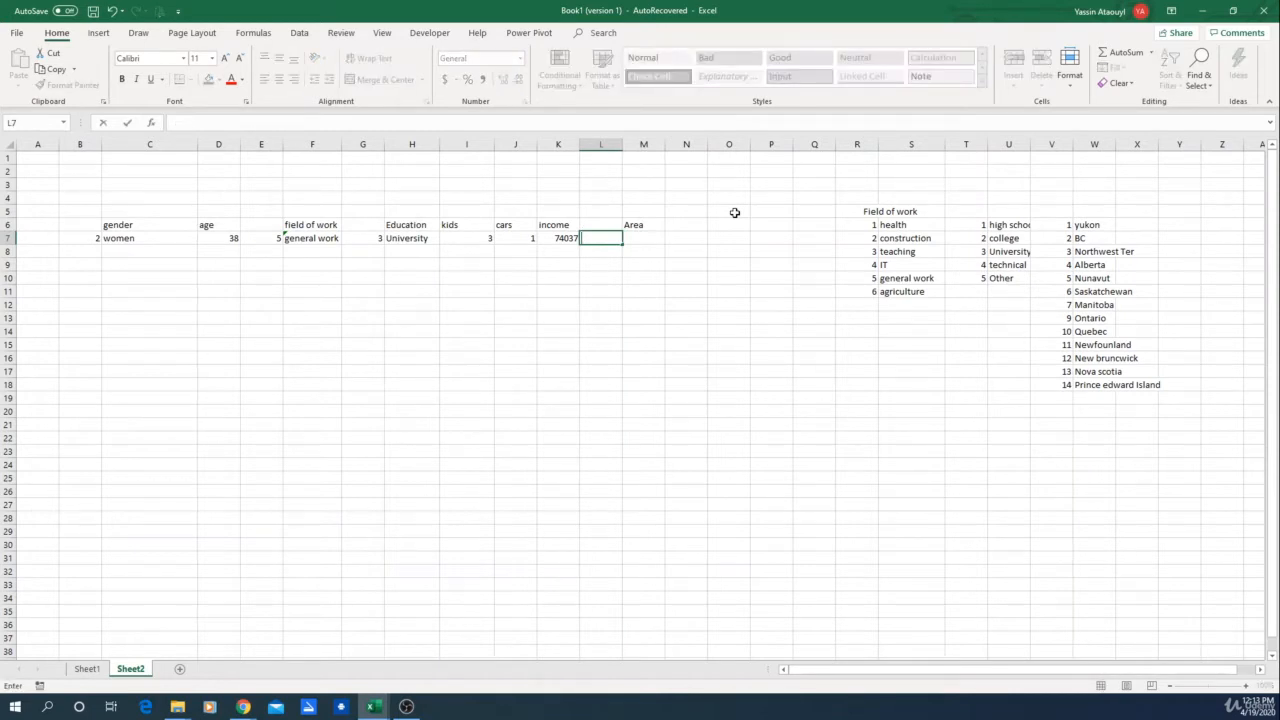
Step: Enter =RANDBETWEEN(1,14) in L7 to generate a random province number
type("=ran")
double_click(624, 263)
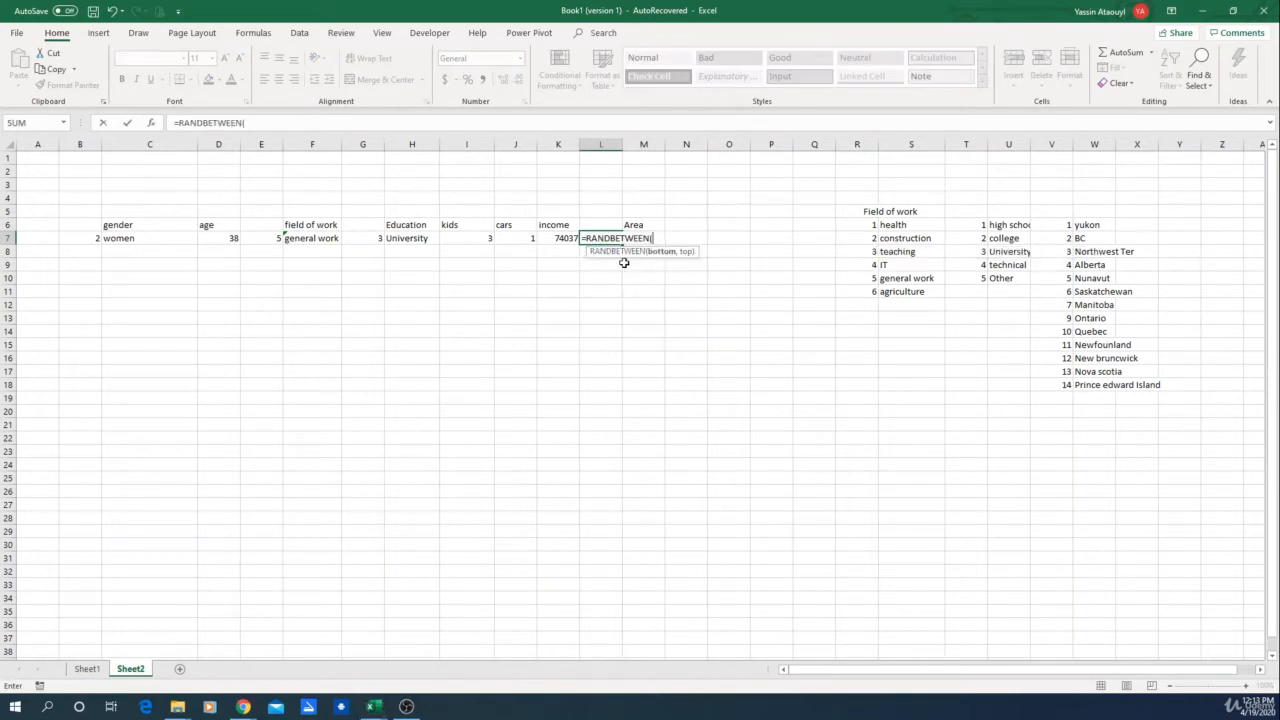
type("1,14)")
key("Return")
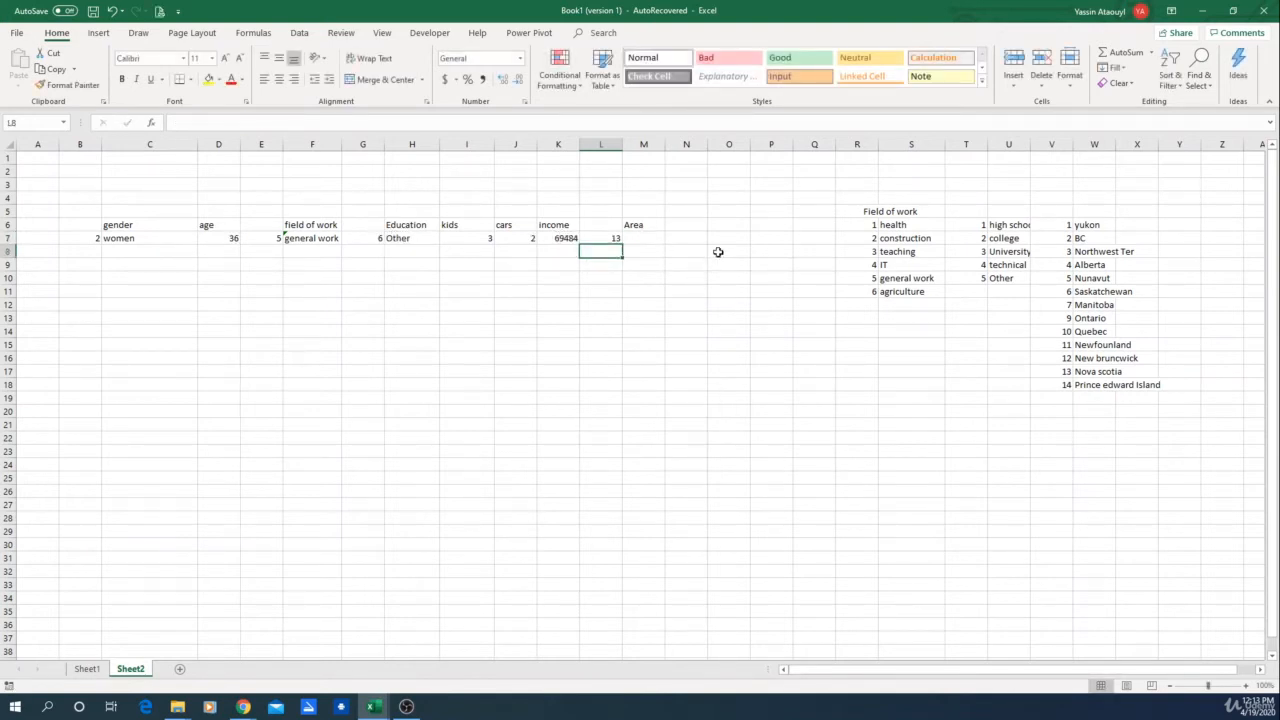
Step: Enter =VLOOKUP(L7,V6:W18,2) in M7 to return the province name for the random number
left_click(646, 243)
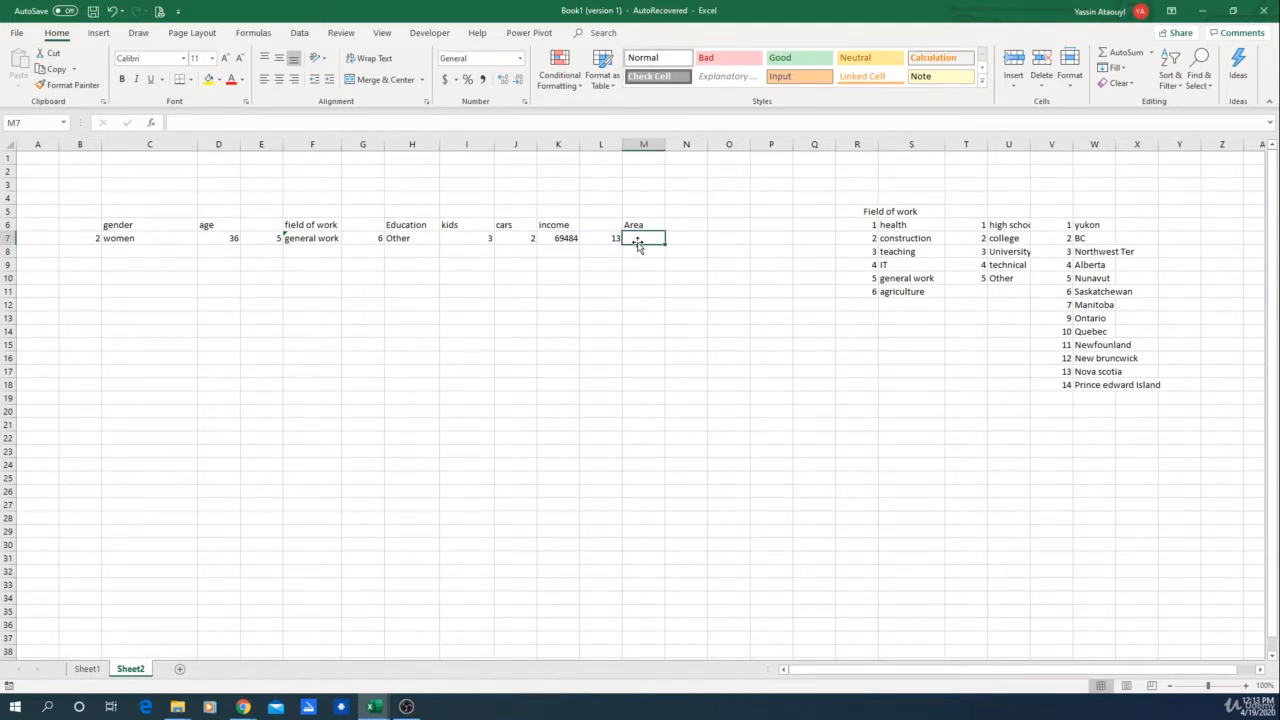
type("=")
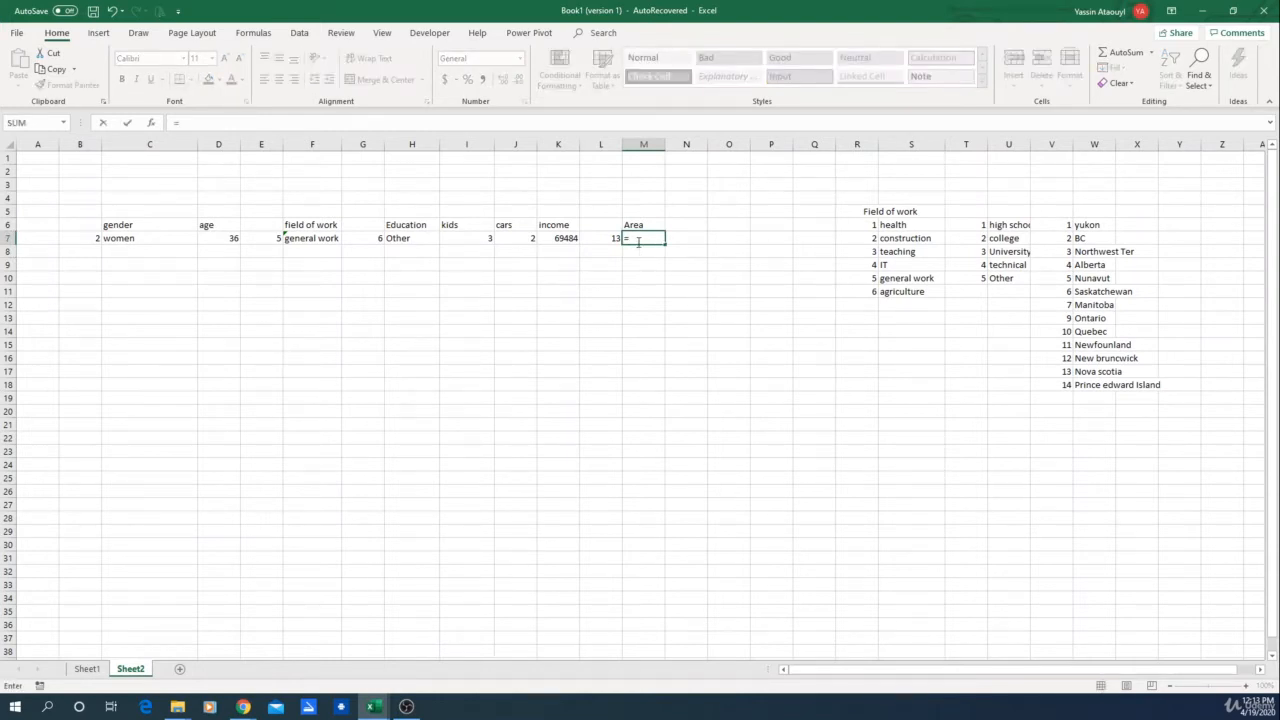
type("vlo")
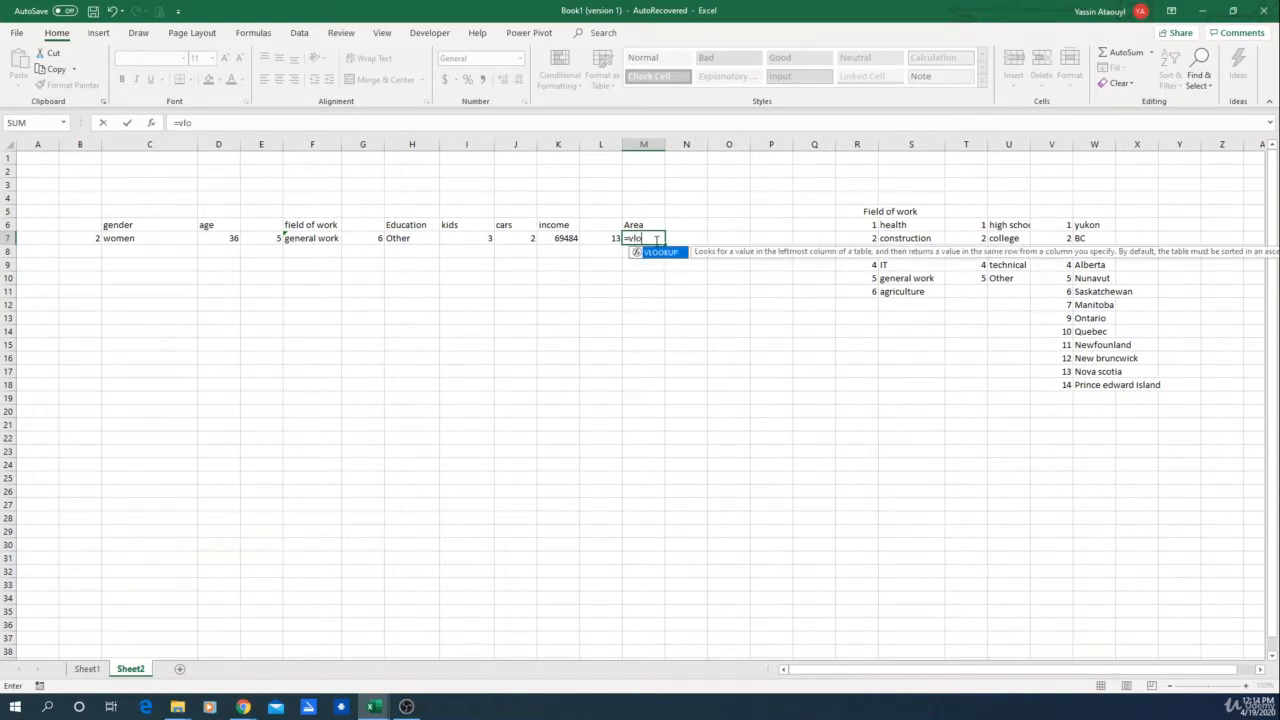
key("Tab")
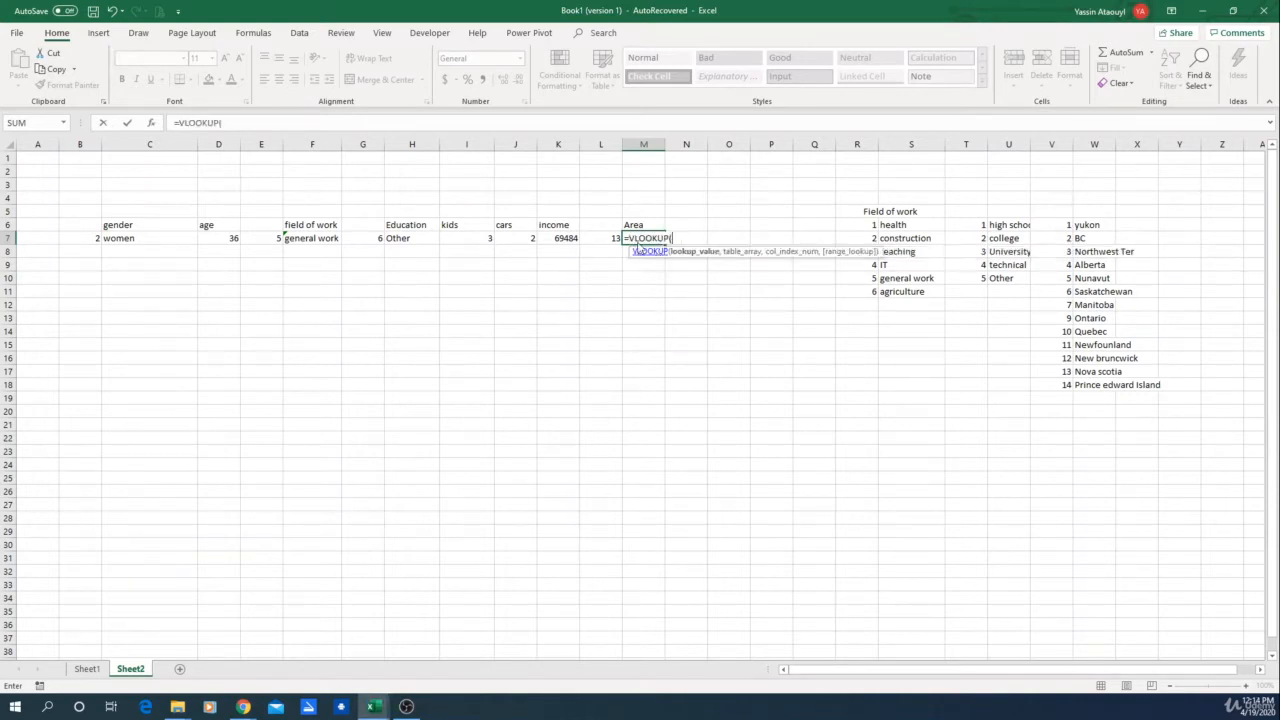
left_click(603, 238)
type(",")
left_click_drag(1065, 231, 1100, 376)
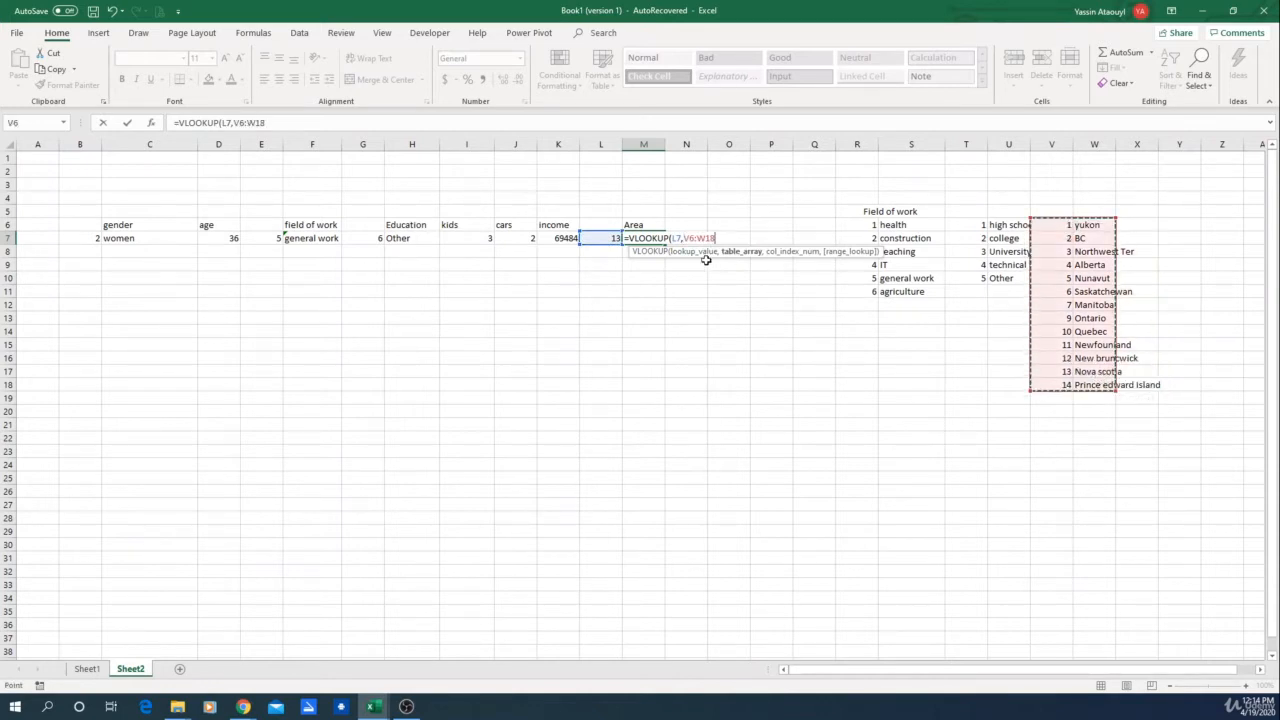
type(",")
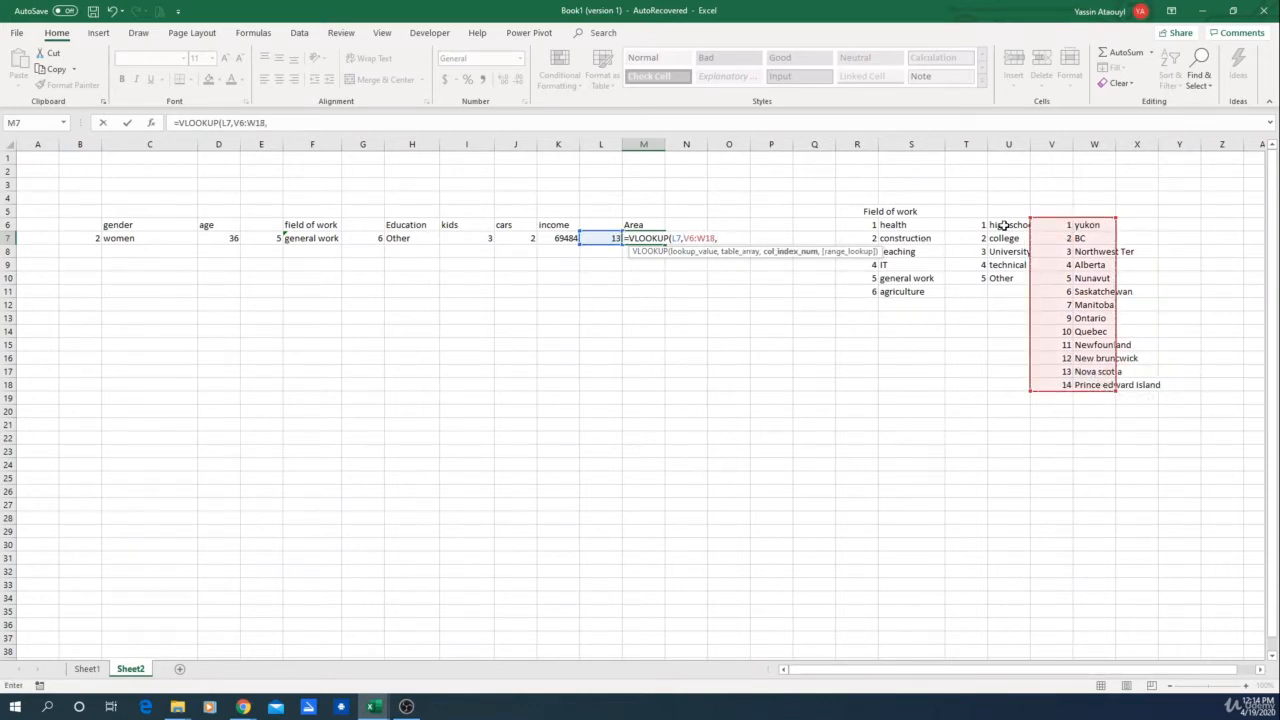
type("2)")
key("Return")
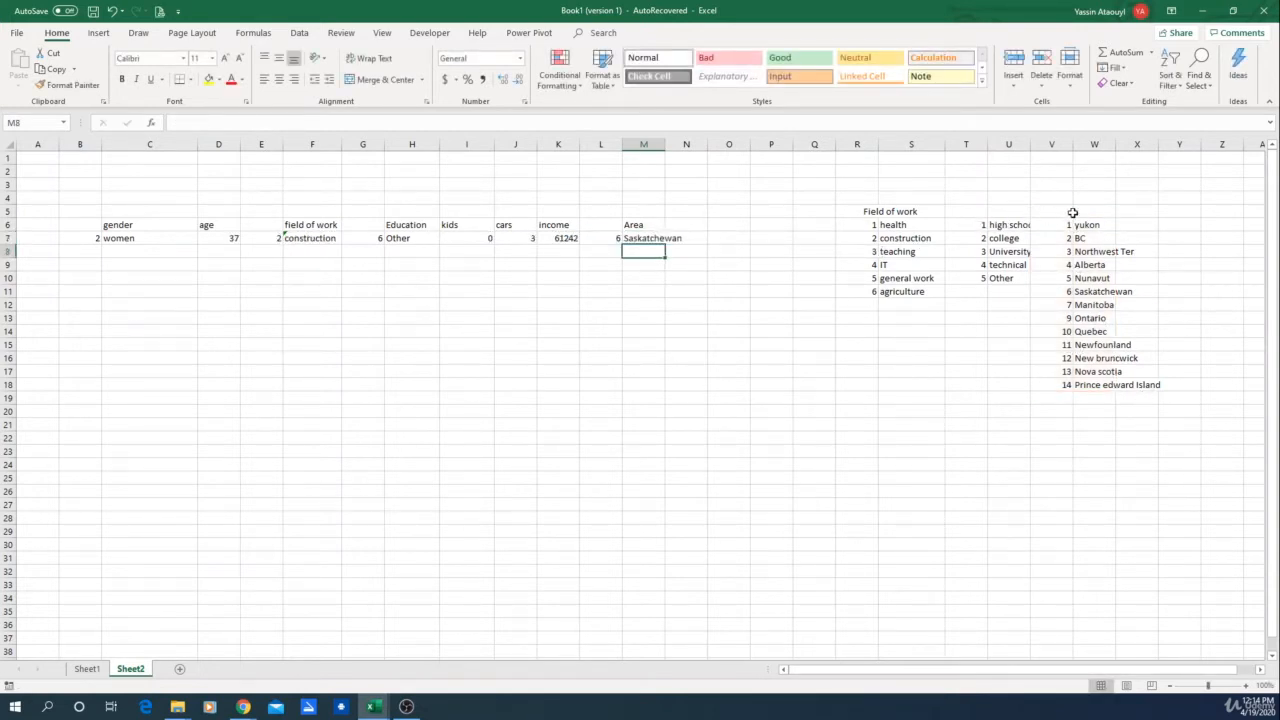
Step: Widen the education list column and delete the empty columns N through R
left_click_drag(1031, 144, 1044, 144)
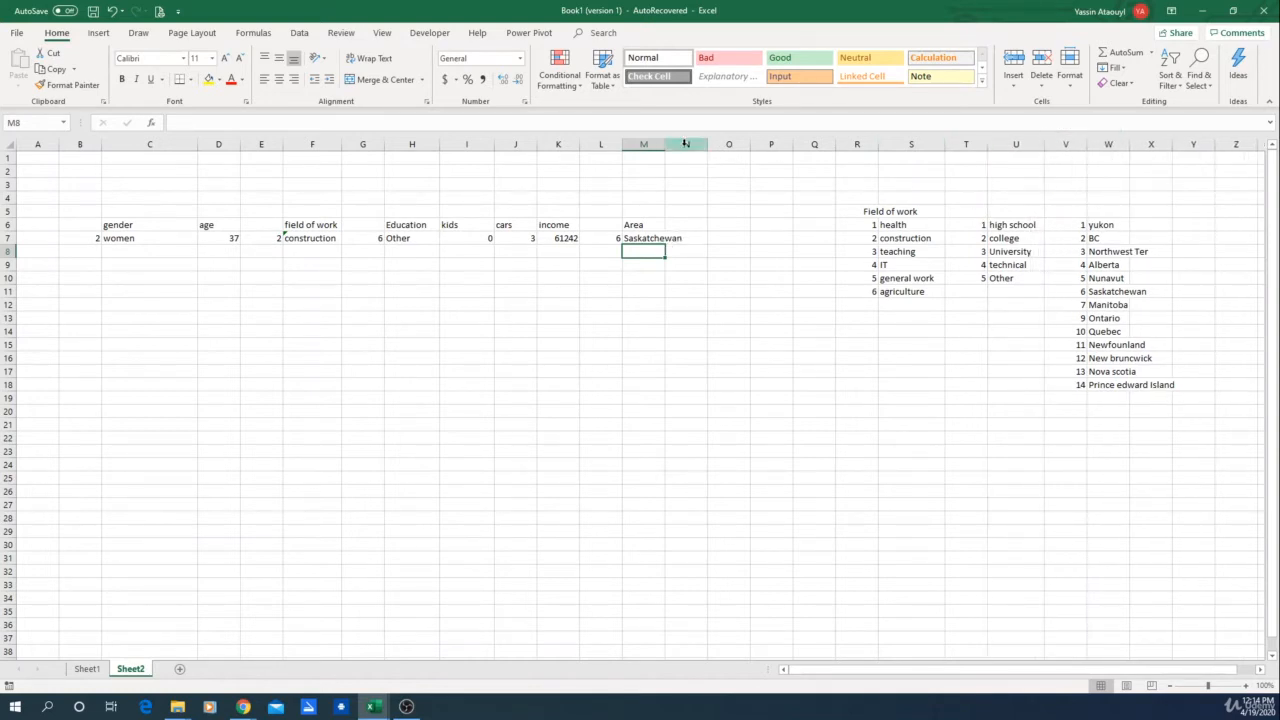
left_click_drag(689, 144, 868, 144)
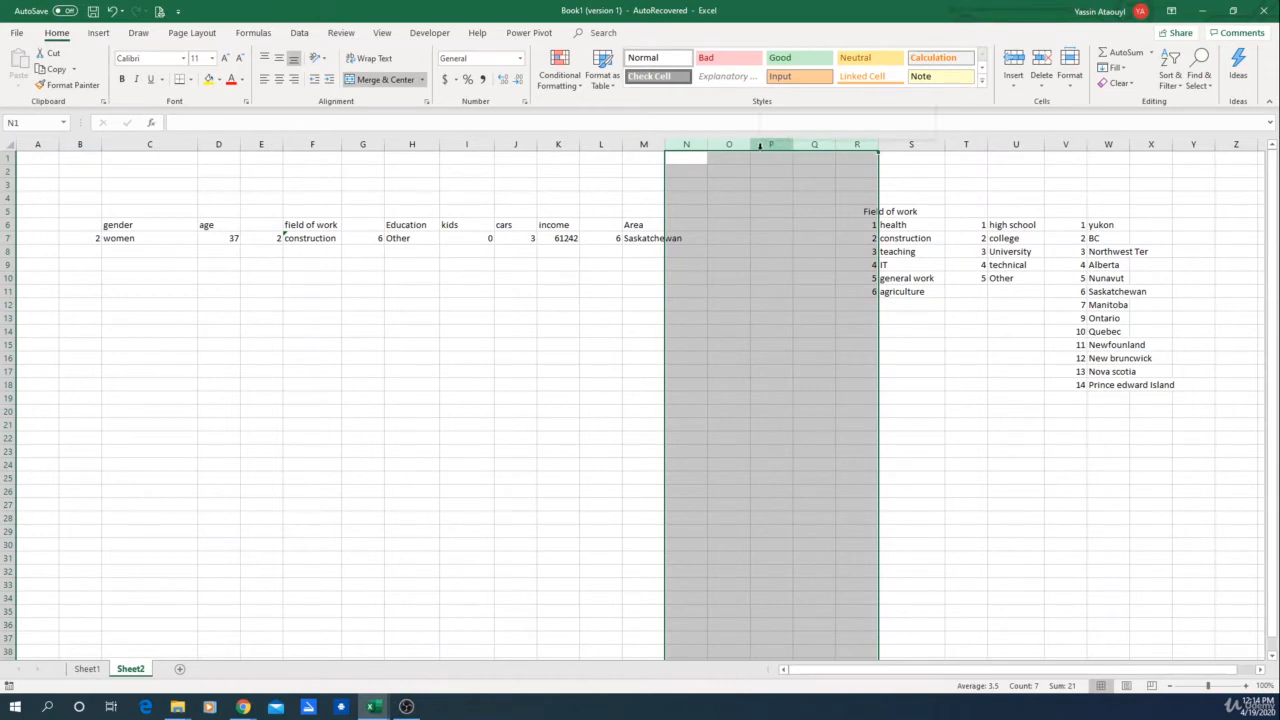
right_click(765, 150)
left_click(790, 244)
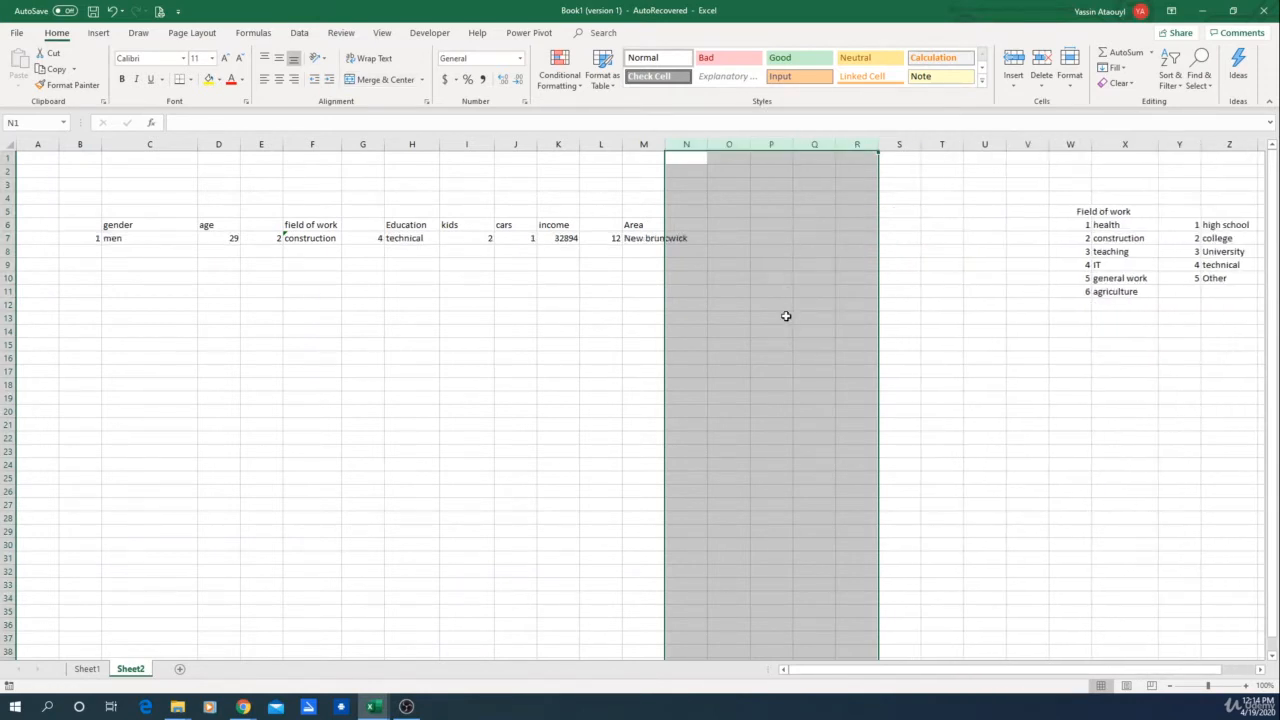
left_click(789, 316)
Step: Add the column header "value of House" in N6
left_click(694, 222)
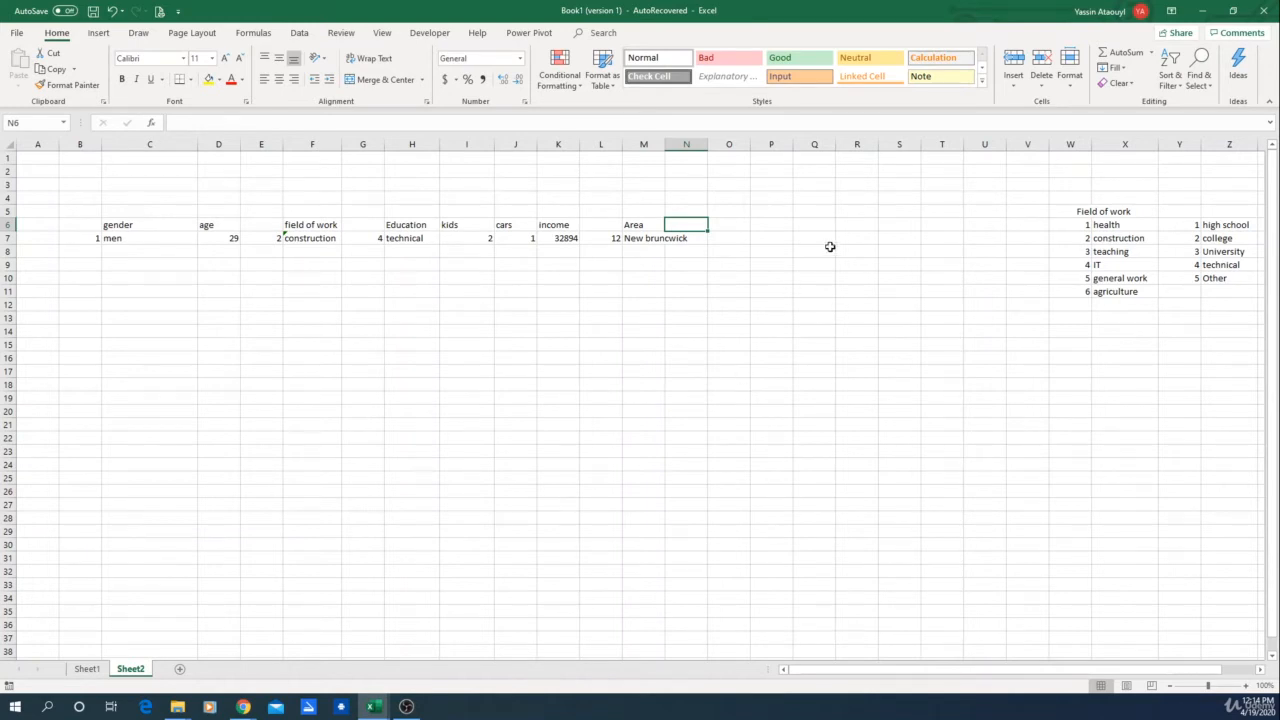
type("House")
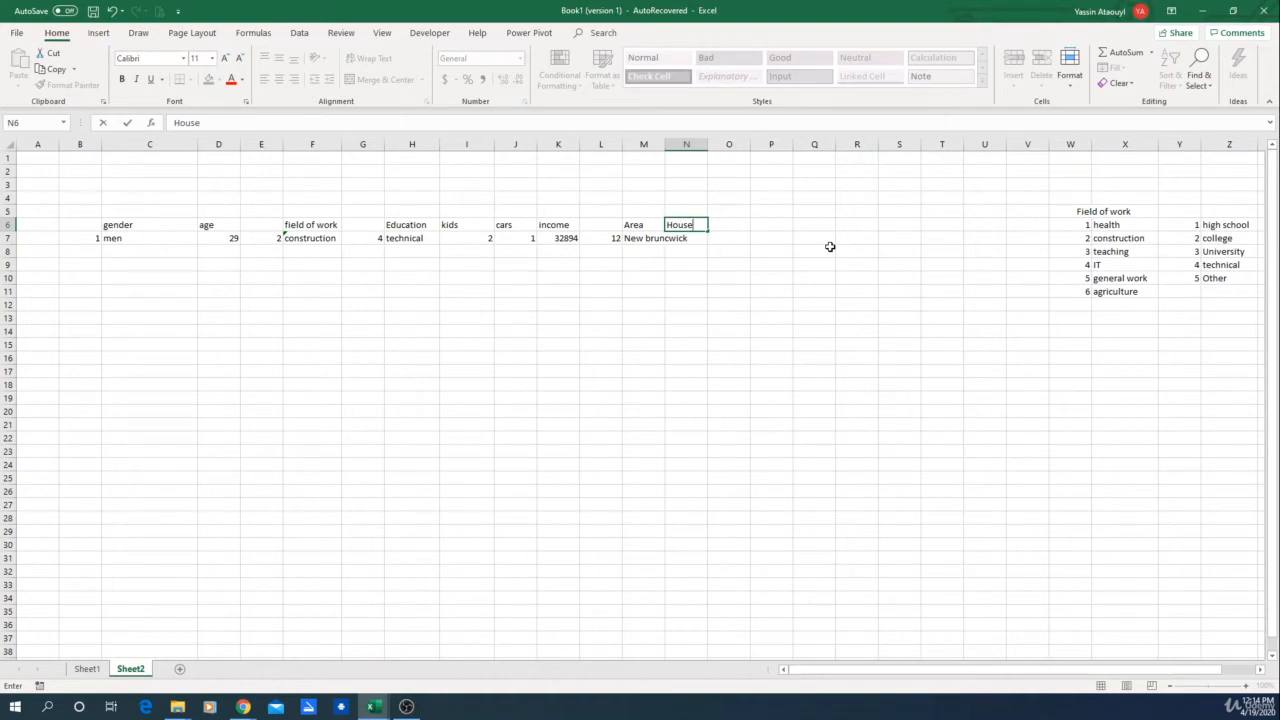
key("Return")
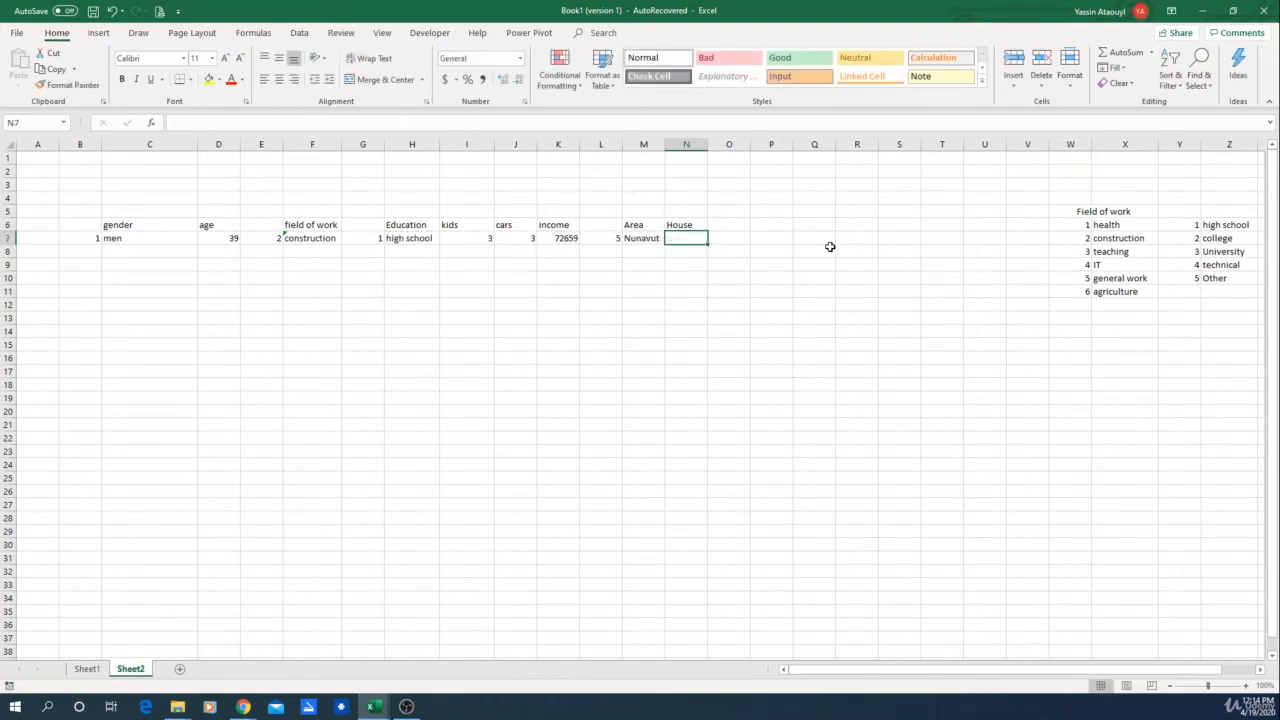
key("Up")
left_click(173, 122)
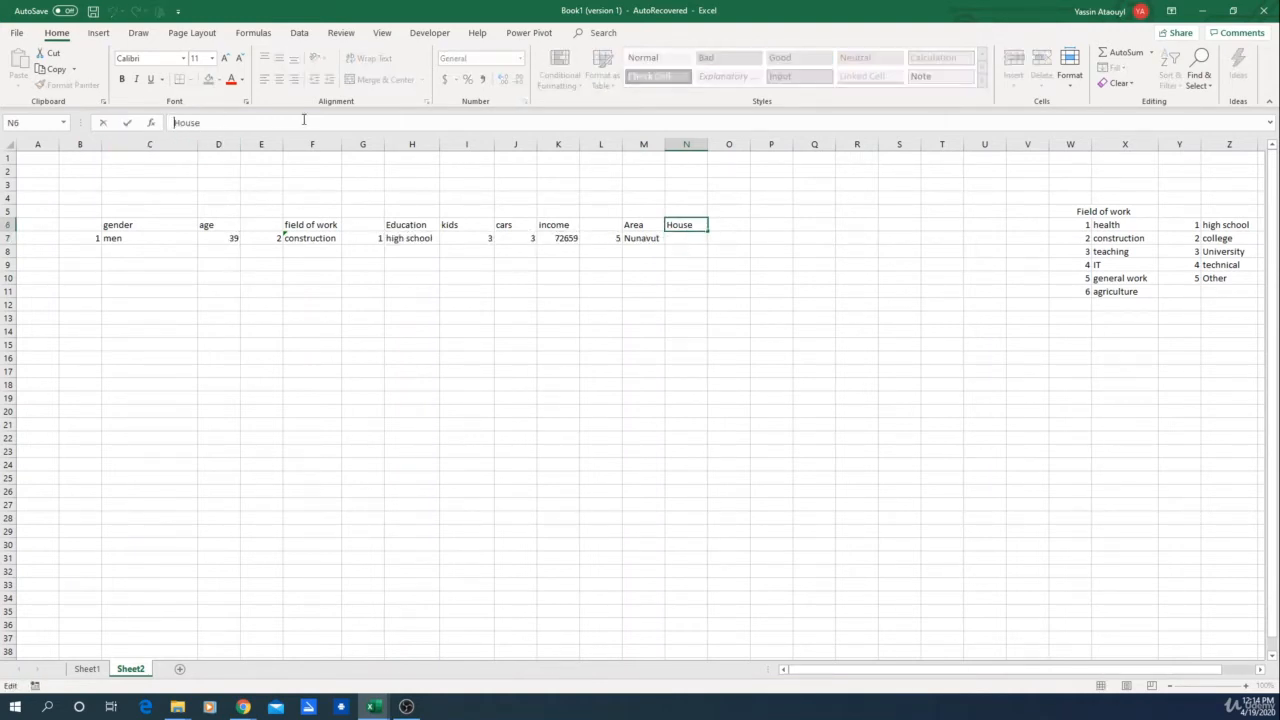
type("value of")
key("Return")
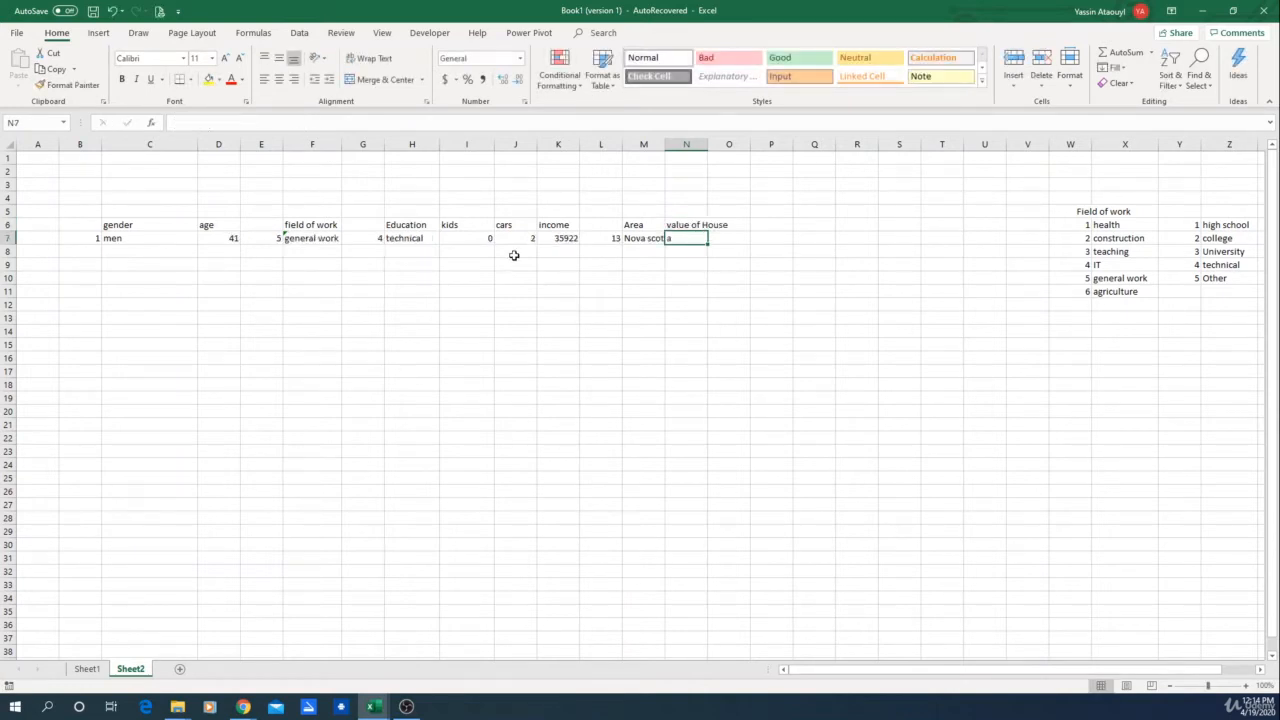
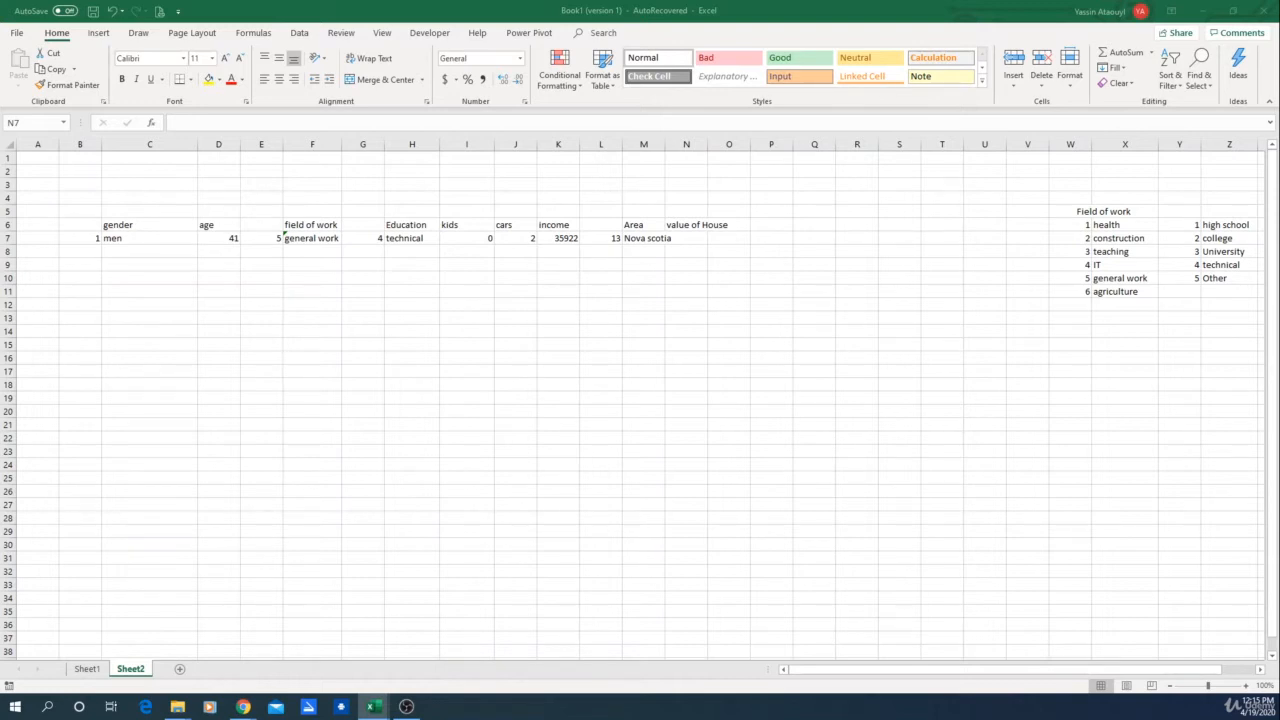
Step: Enter =K7*RANDBETWEEN(3,6) in N7 so the house value is income times a random multiplier
left_click(694, 239)
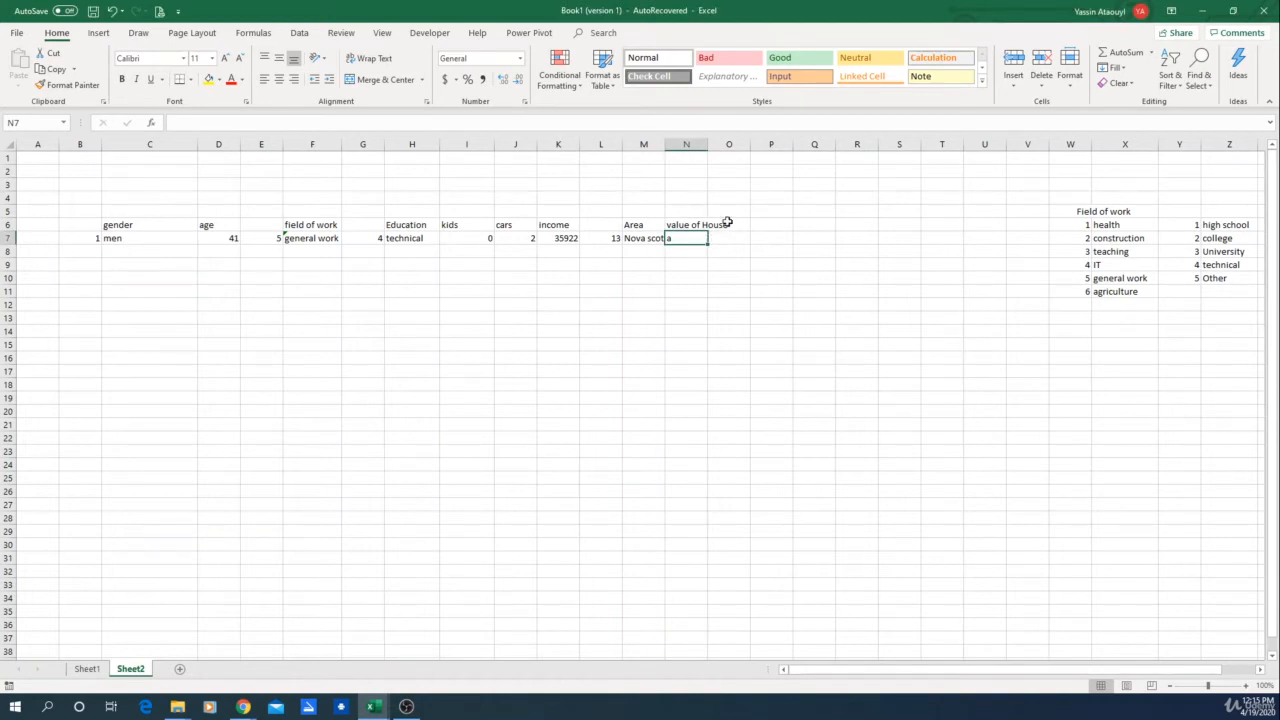
key("F9")
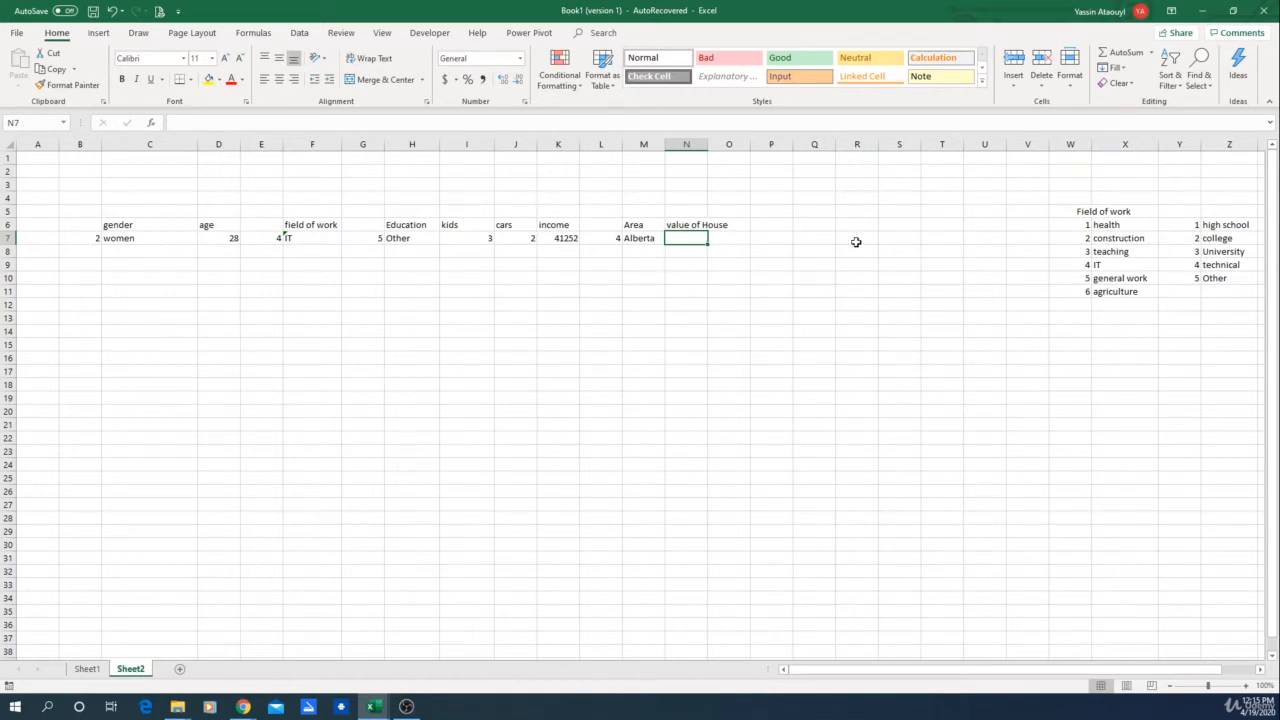
type("=")
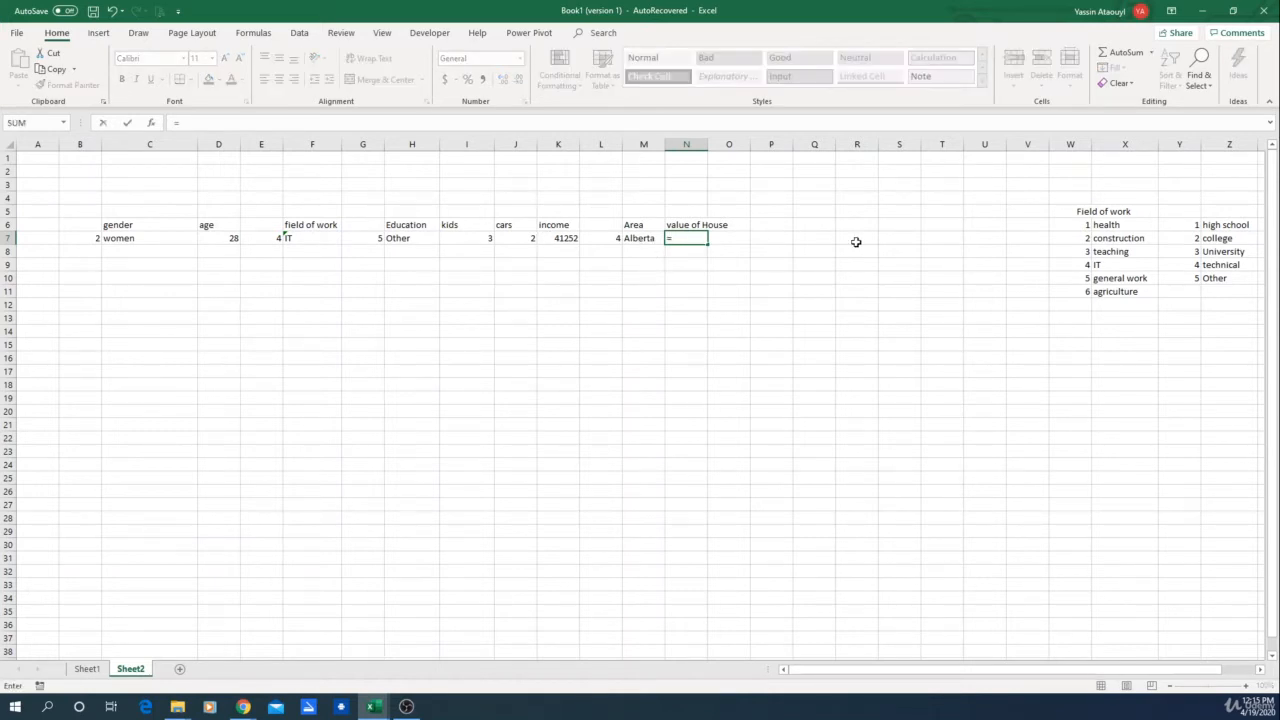
left_click(562, 239)
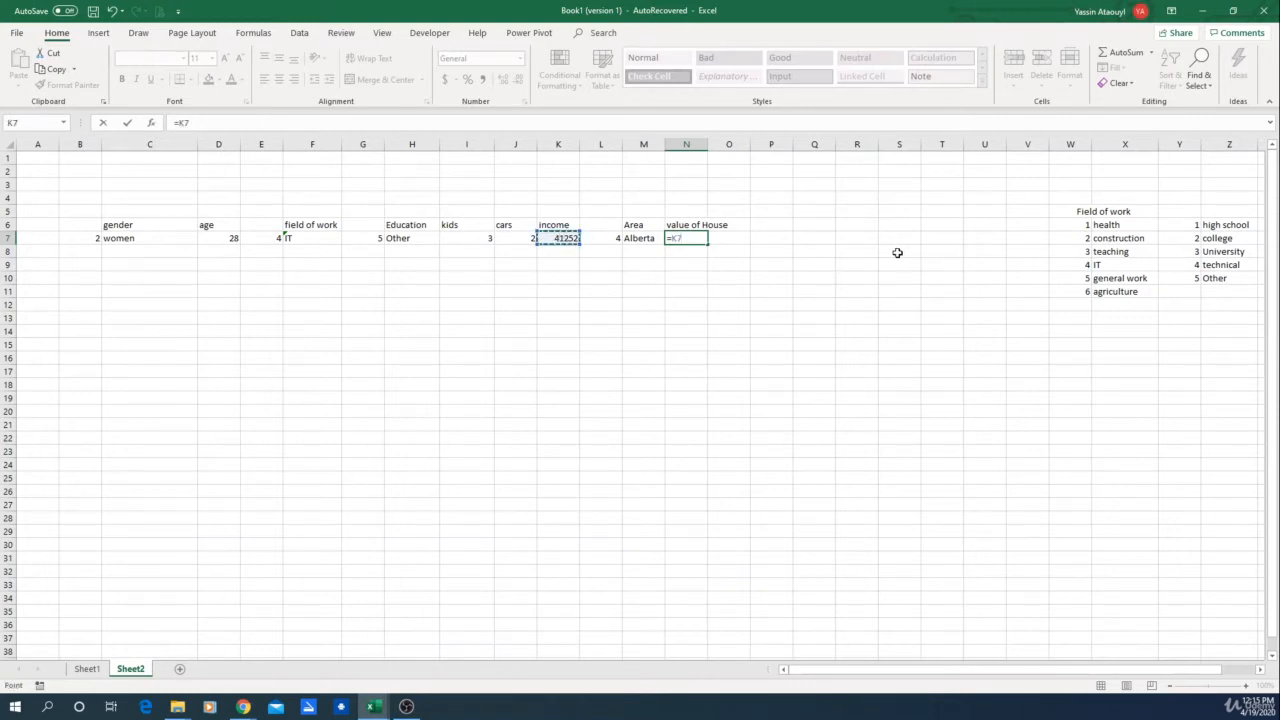
type("*ran")
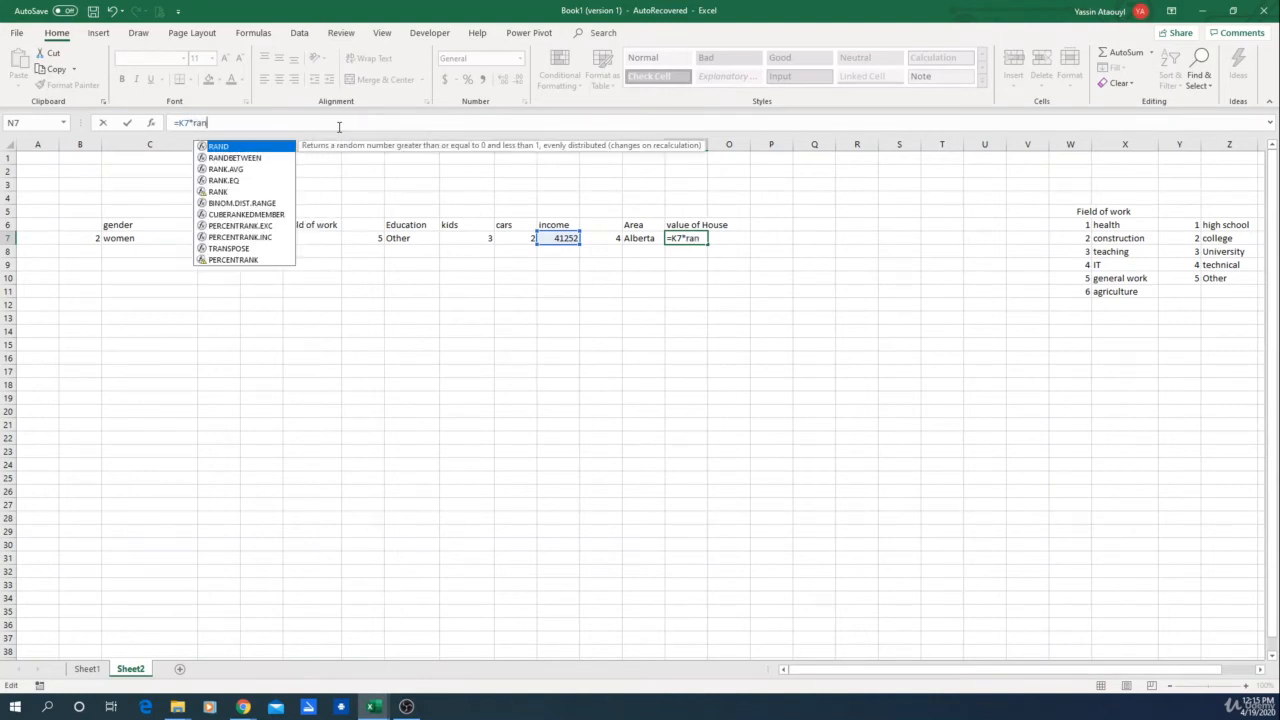
double_click(250, 157)
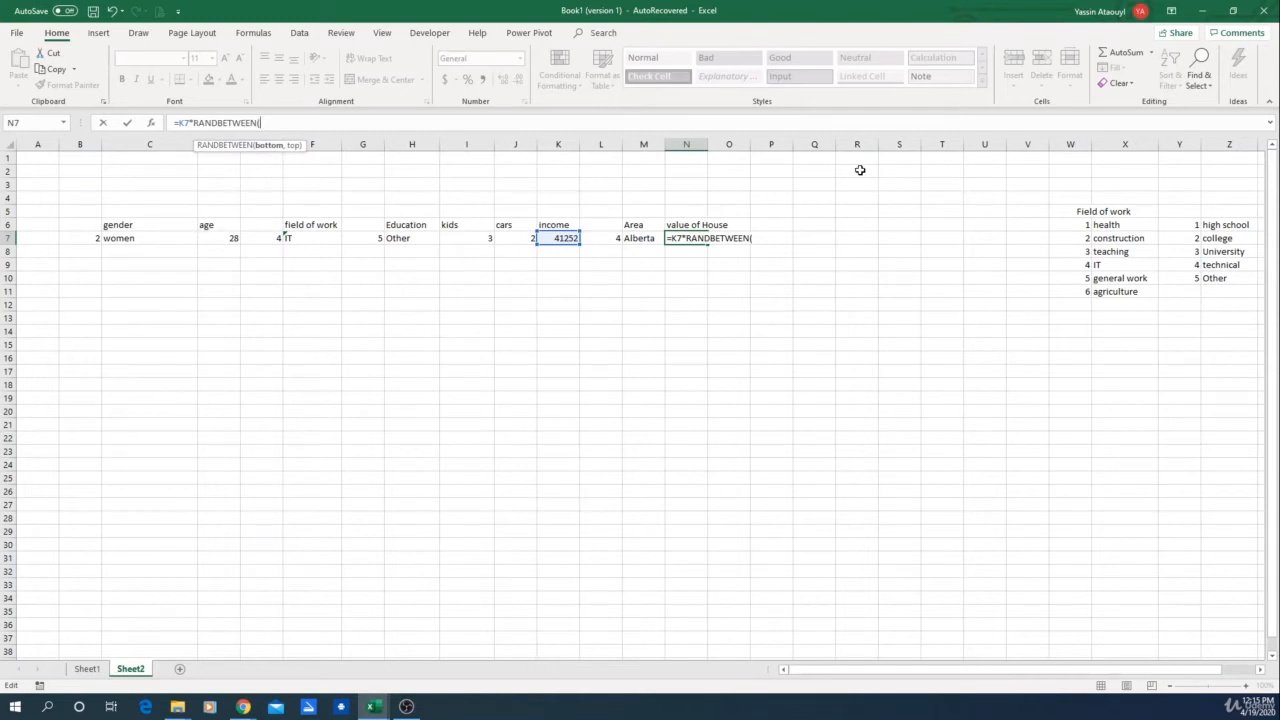
type(",6)")
key("Return")
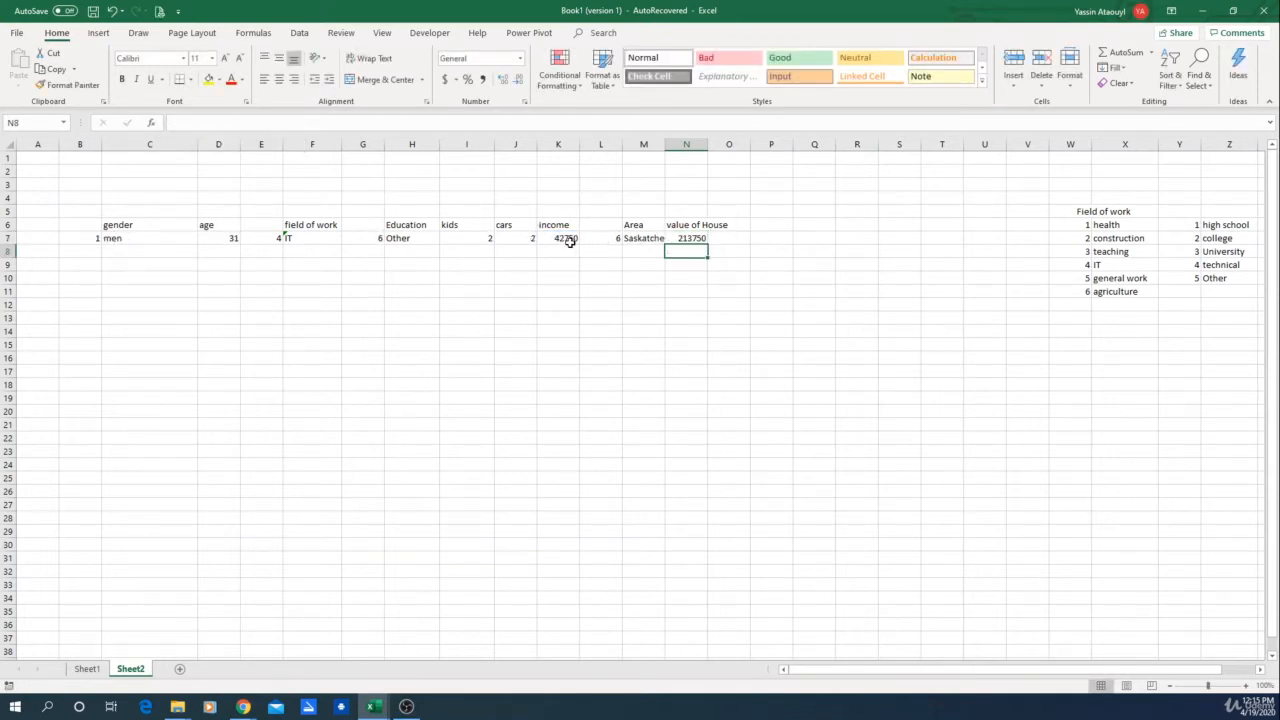
Step: Recalculate the sheet repeatedly to check how the random house values change
left_click(700, 240)
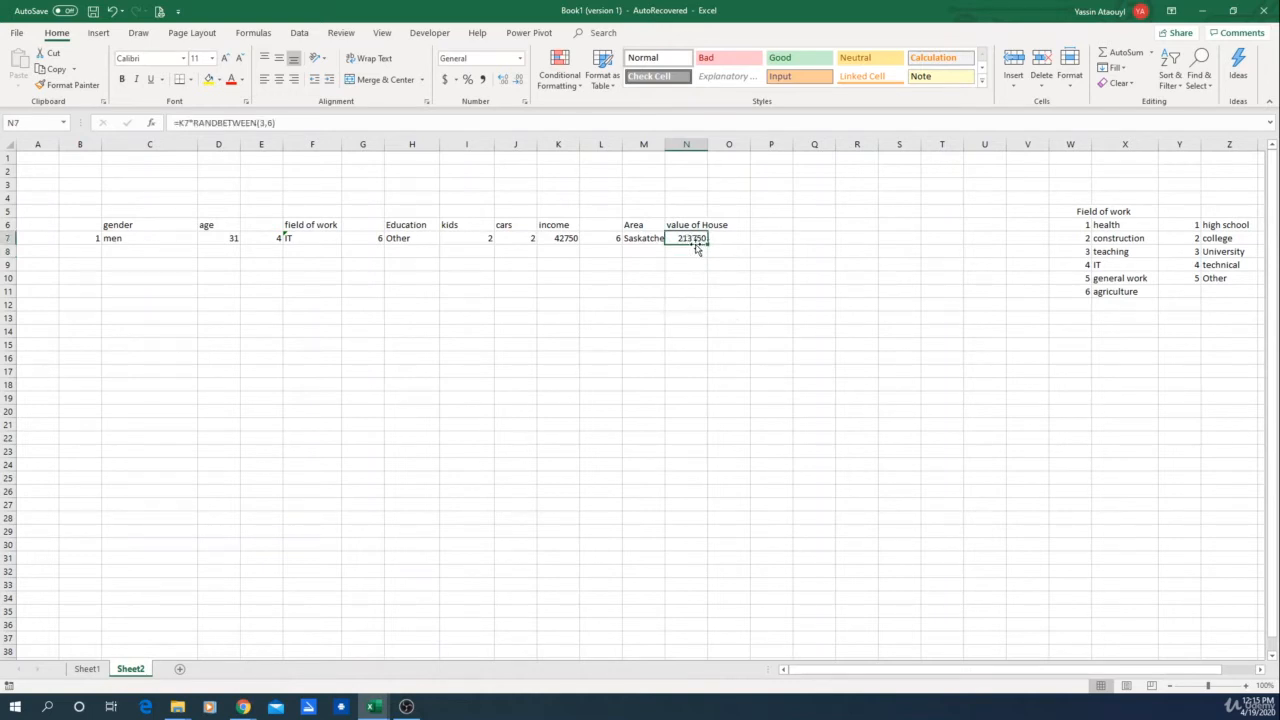
left_click(697, 288)
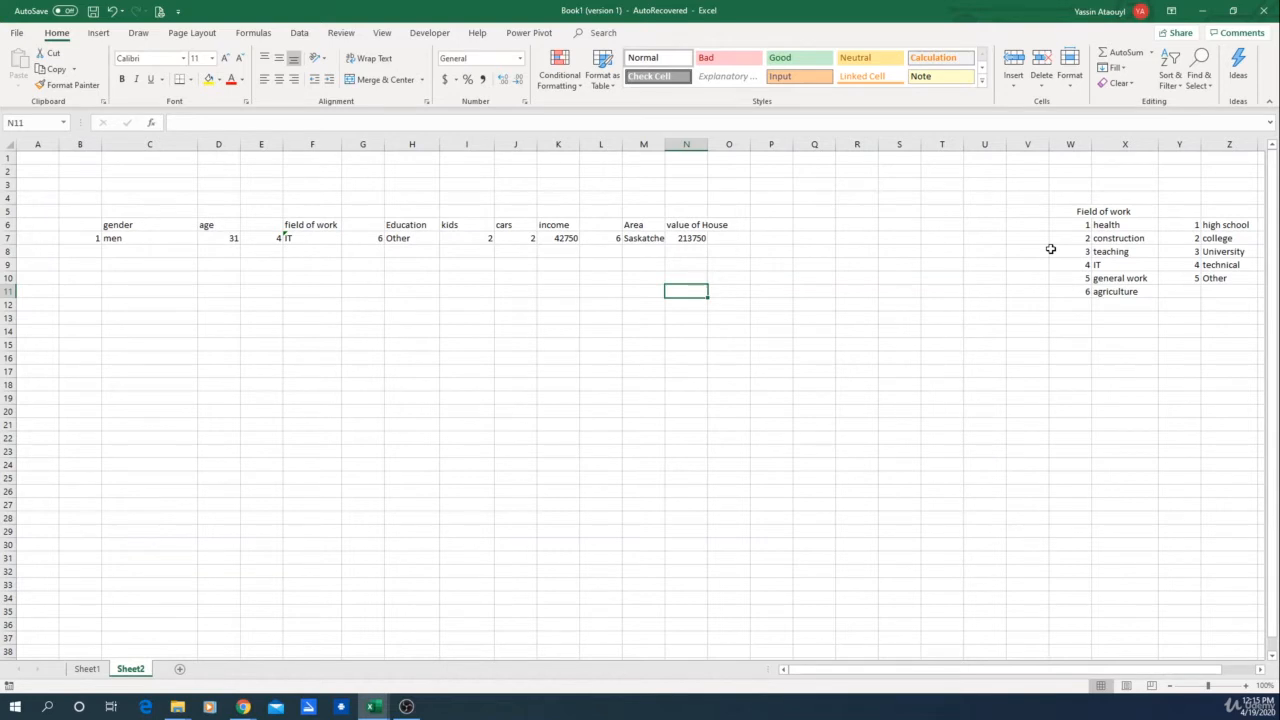
key("F9")
key("F9")
key("F9")
key("F9")
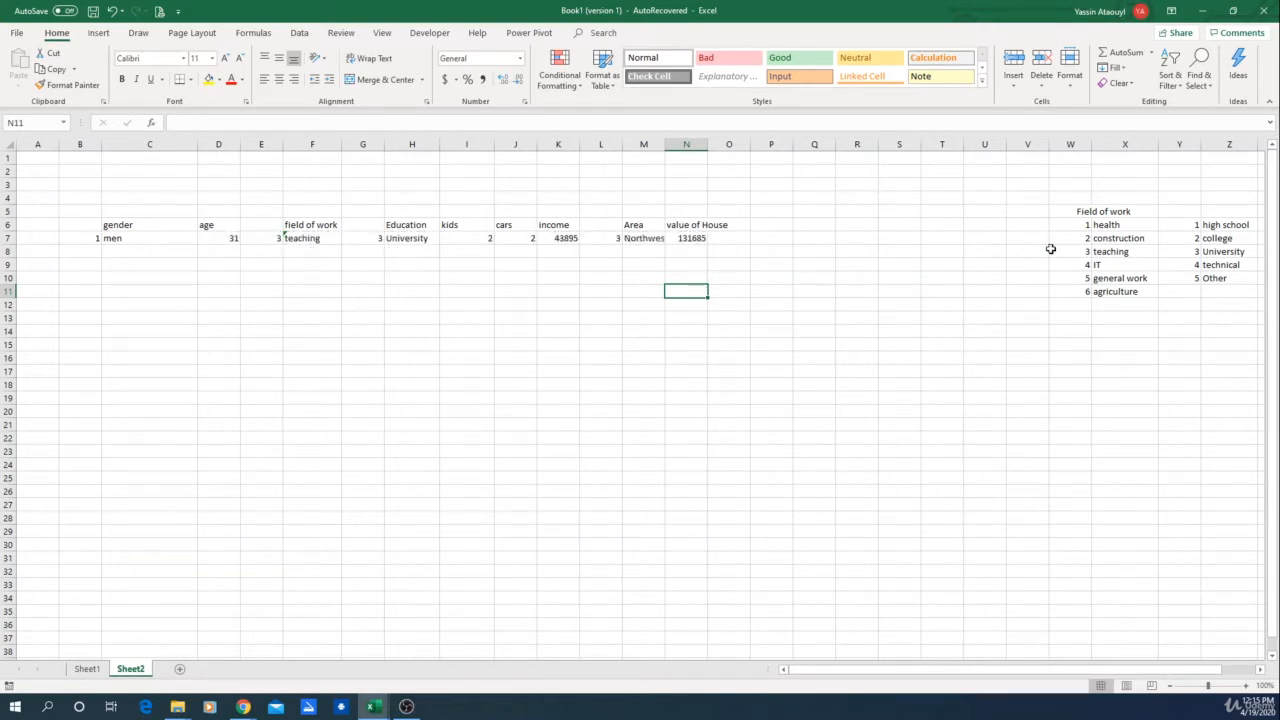
key("F9")
key("F9")
key("F9")
key("F9")
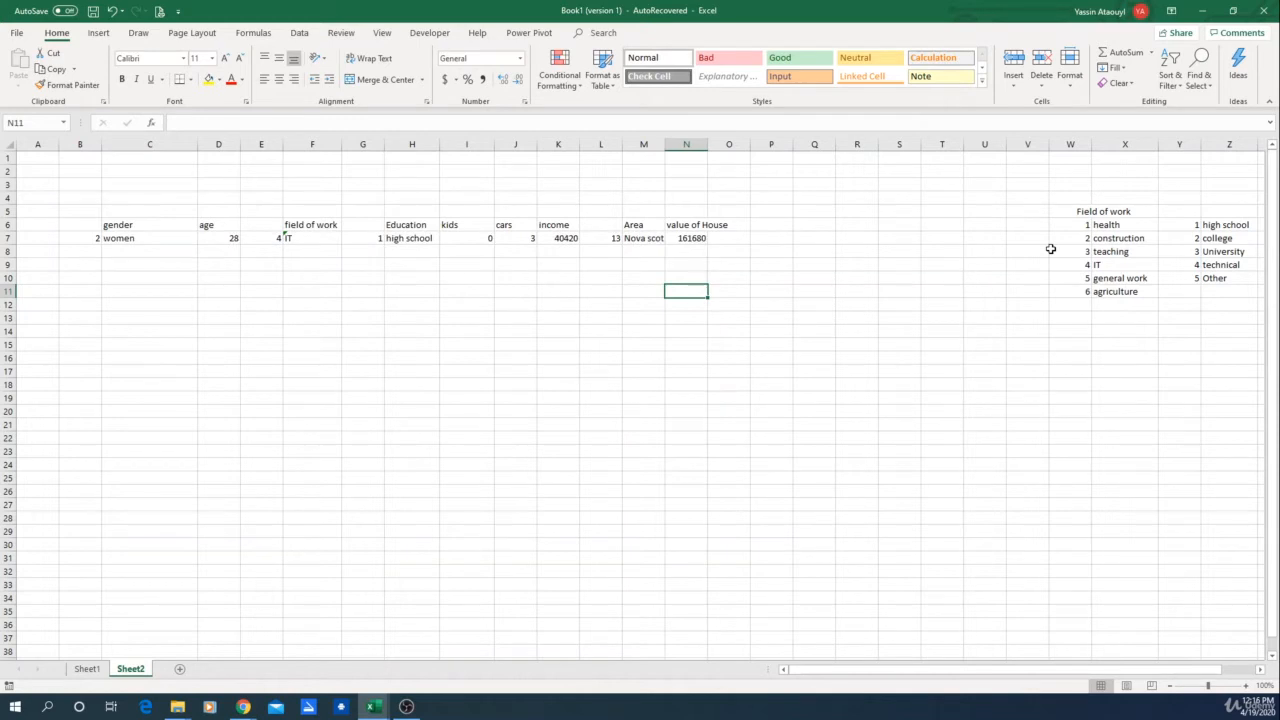
key("F9")
key("F9")
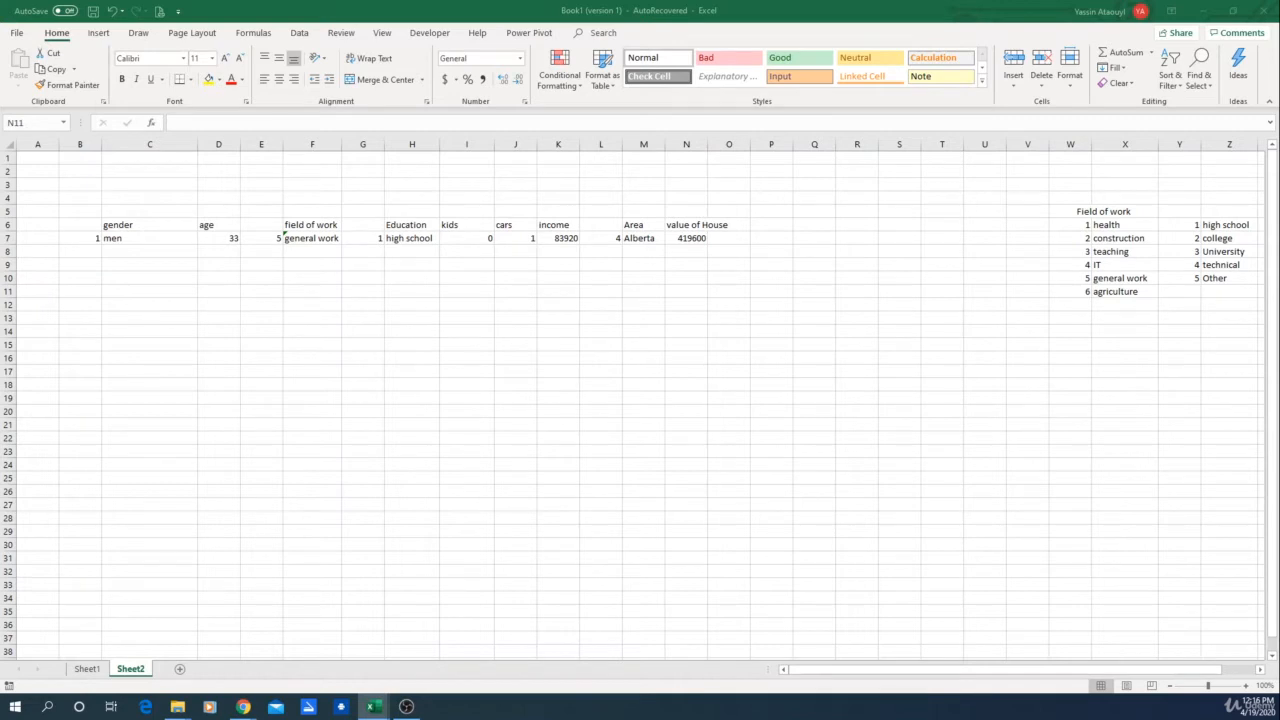
Step: Add the column header "Mortage left" in O6 and widen the value of House column
left_click(726, 250)
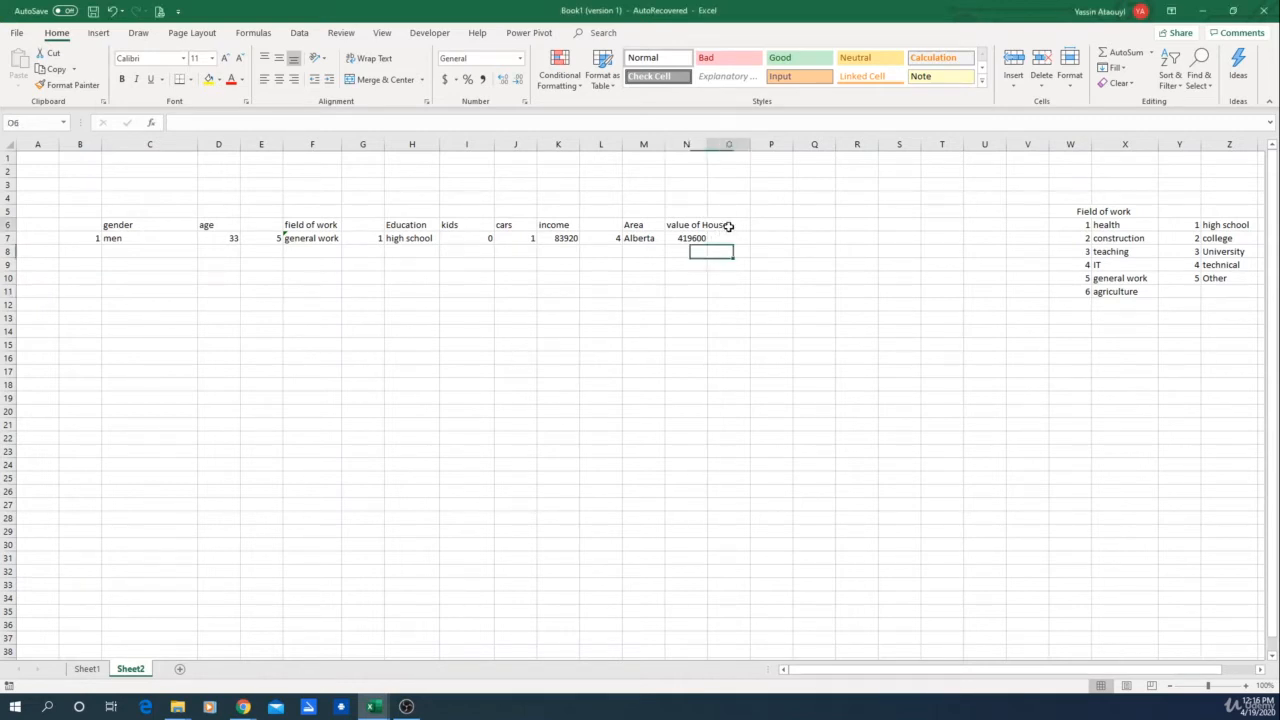
left_click(737, 227)
type("Mortag")
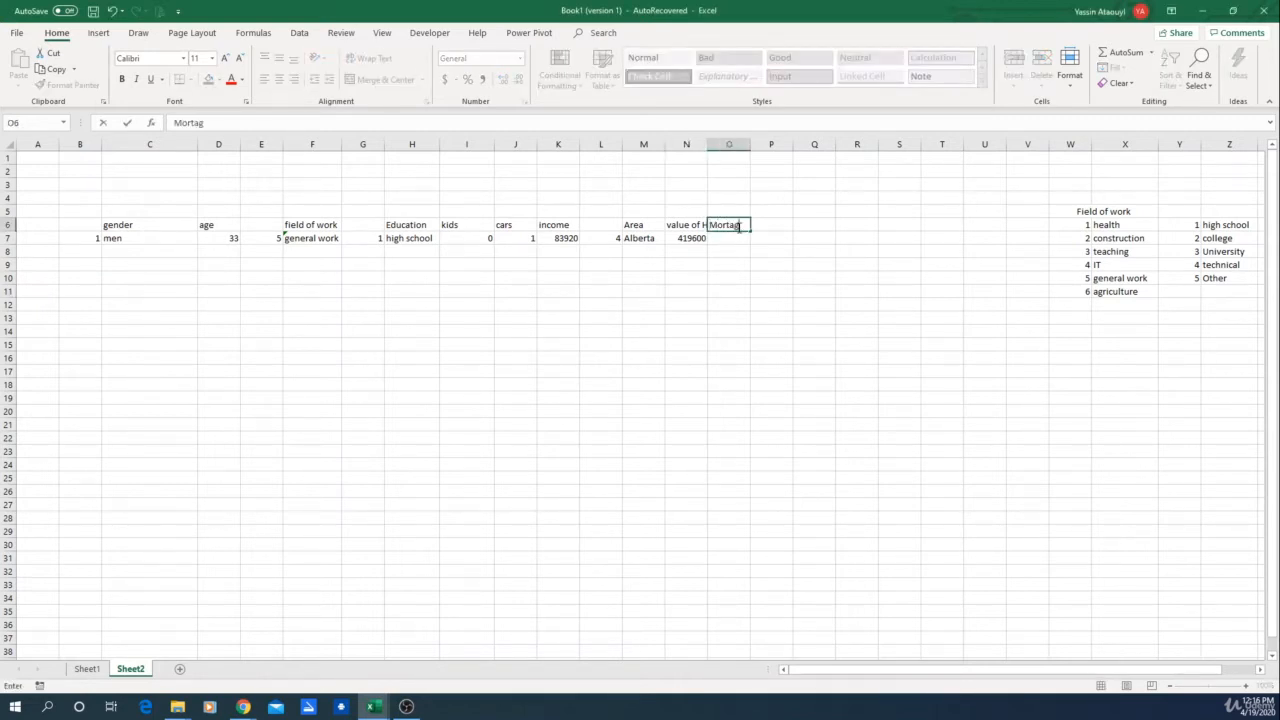
type("e left")
key("Return")
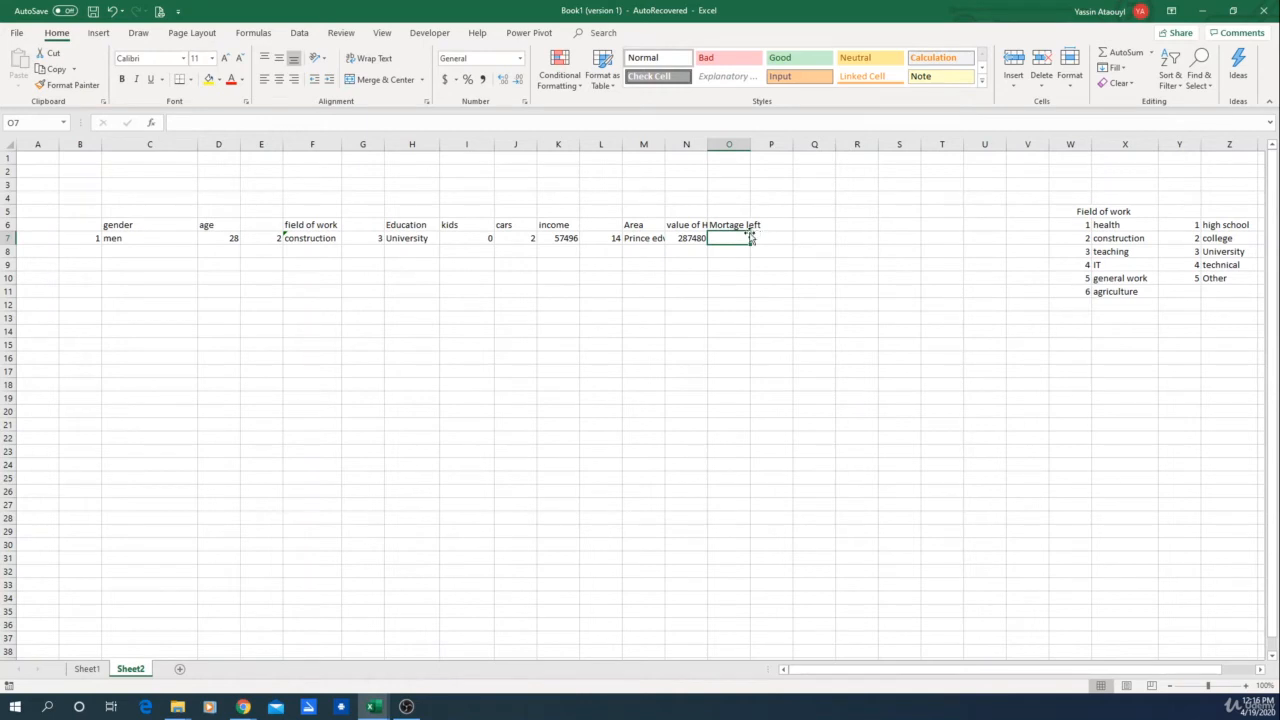
left_click_drag(707, 144, 737, 144)
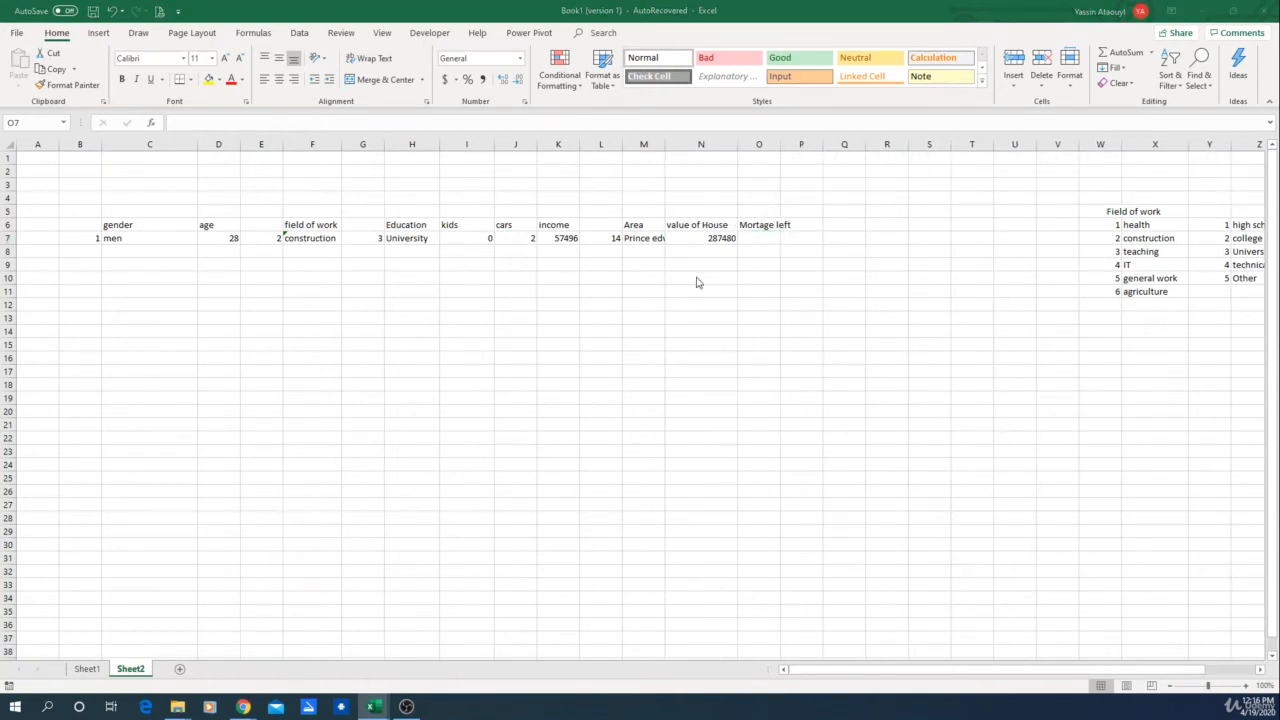
Step: Enter =RAND() in O7 and recalculate to test the random fraction
left_click(763, 237)
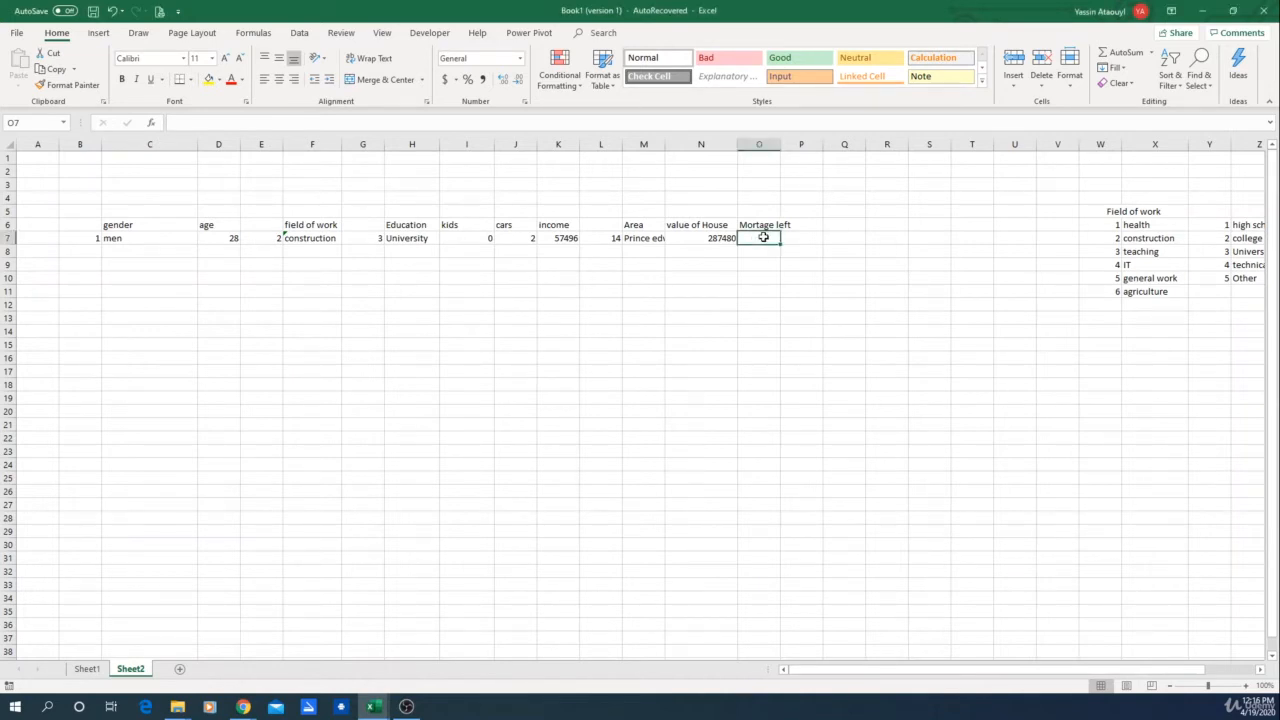
left_click(726, 238)
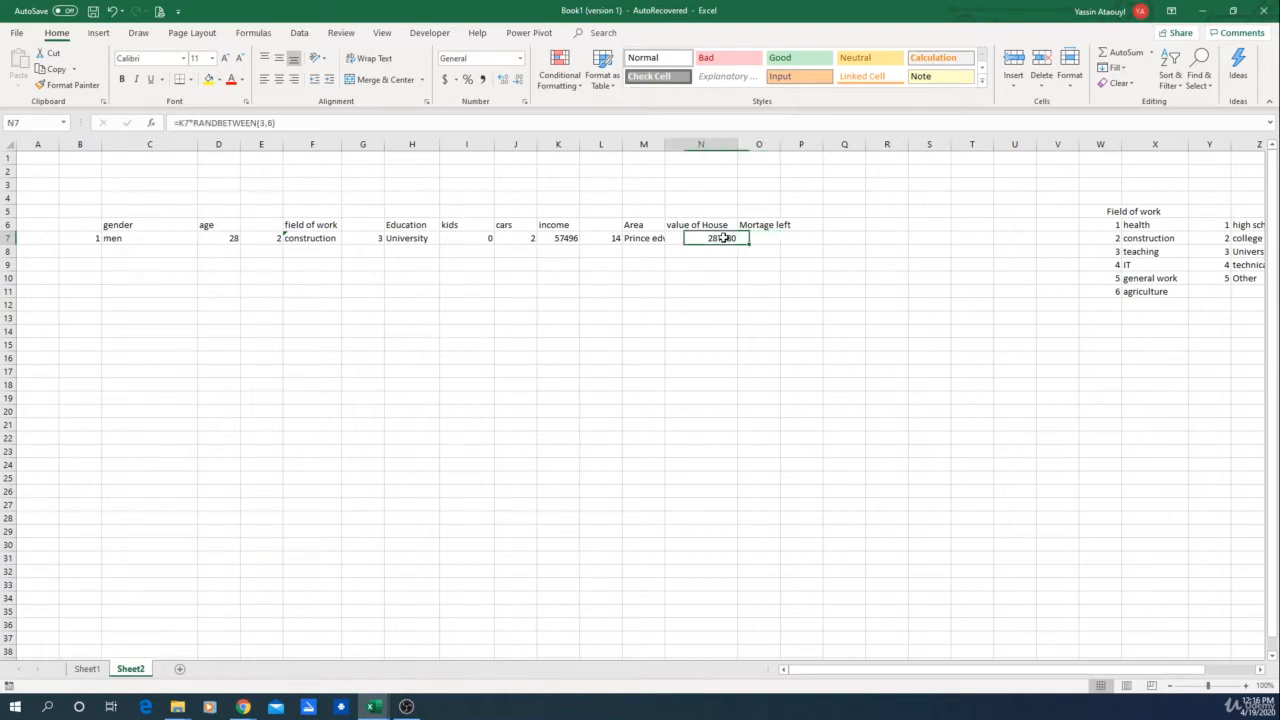
left_click(762, 238)
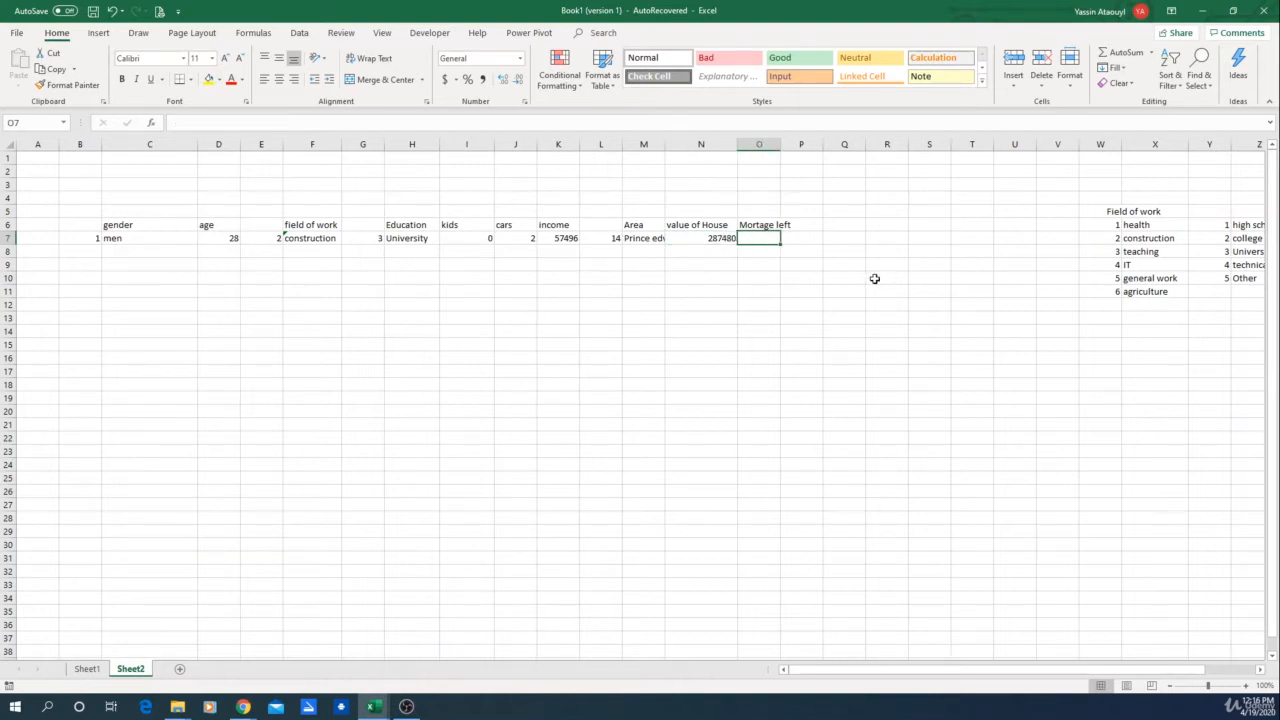
type("=")
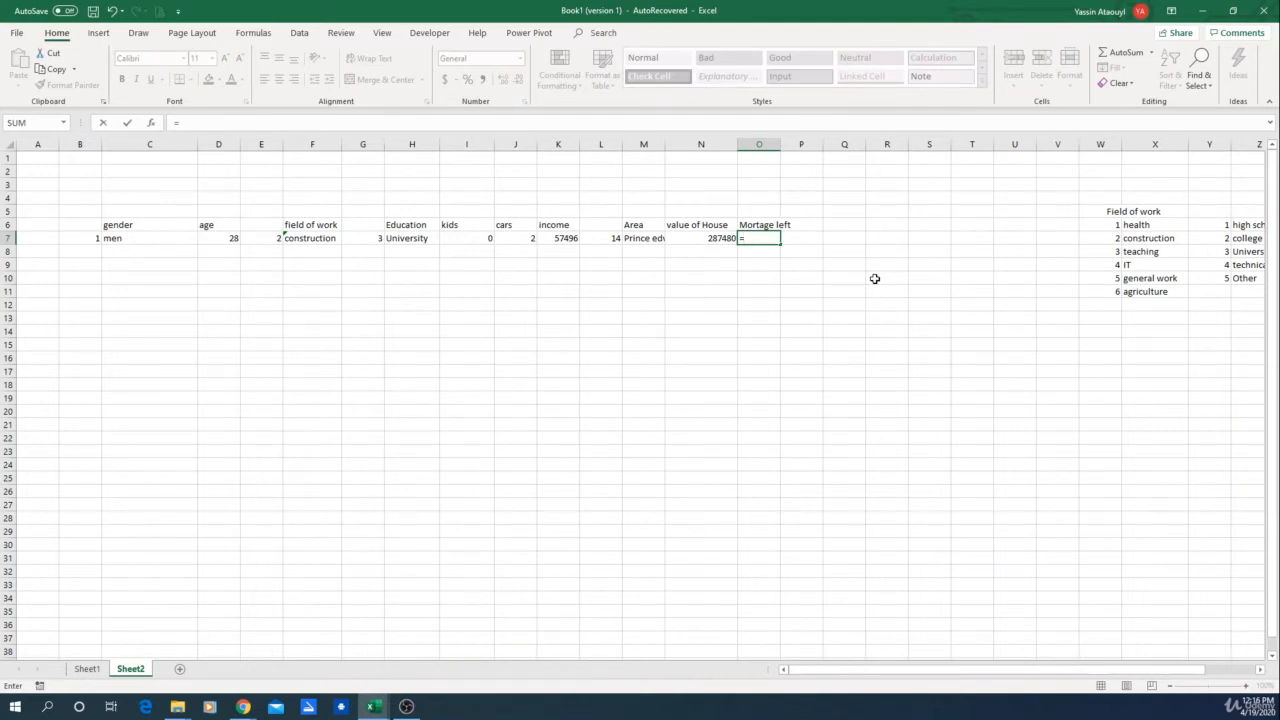
type("rand()")
key("Return")
left_click(762, 239)
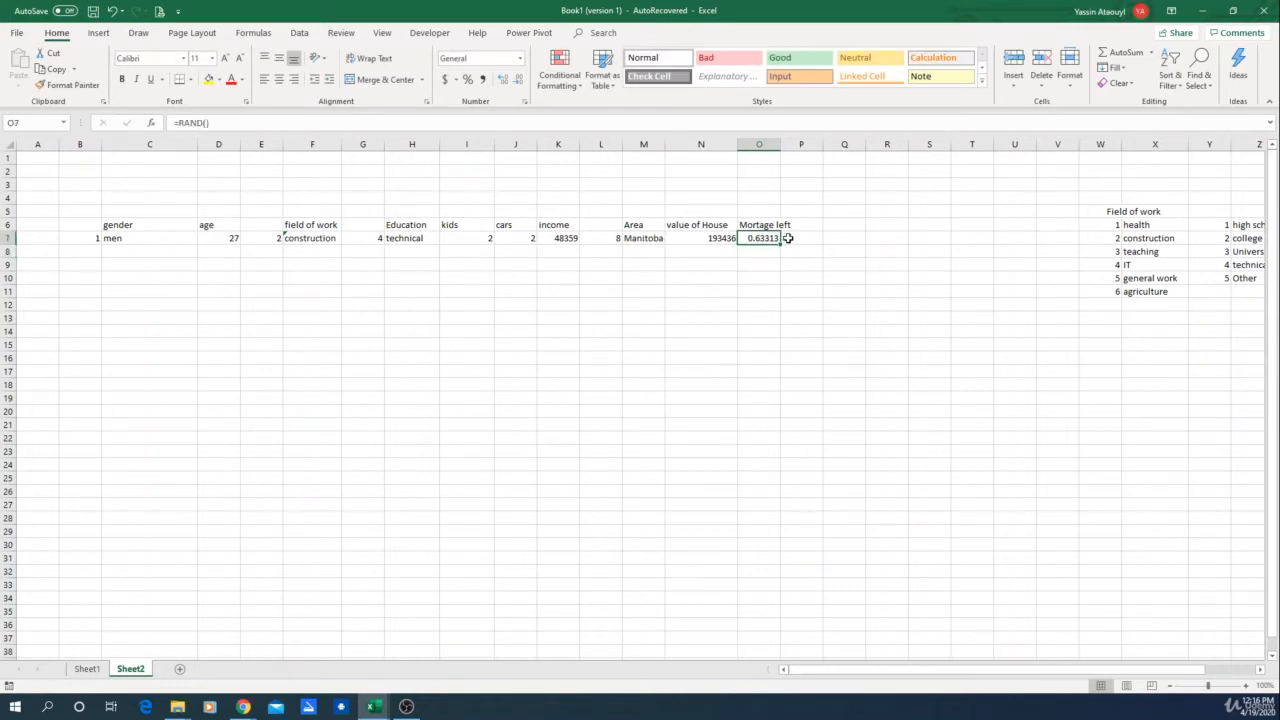
left_click(757, 277)
key("F9")
key("F9")
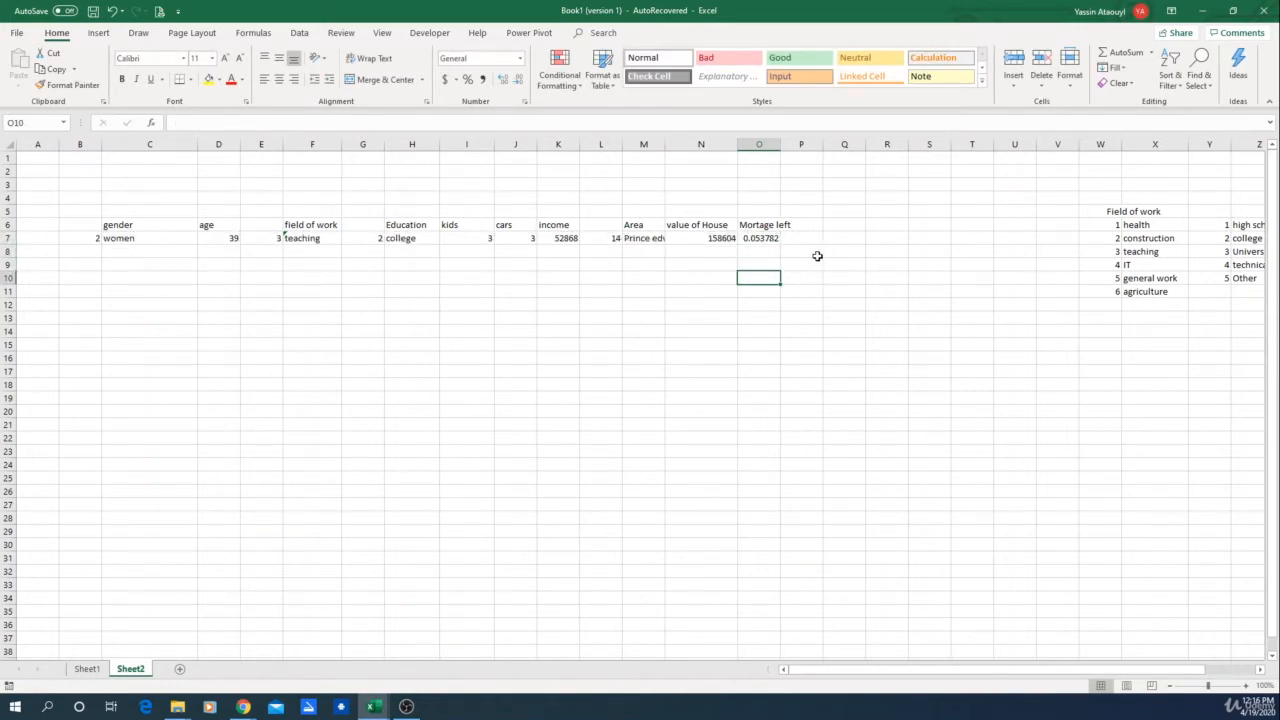
Step: Edit the O7 formula to =RAND()*N7 so the mortgage left is a random share of the house value
left_click(772, 238)
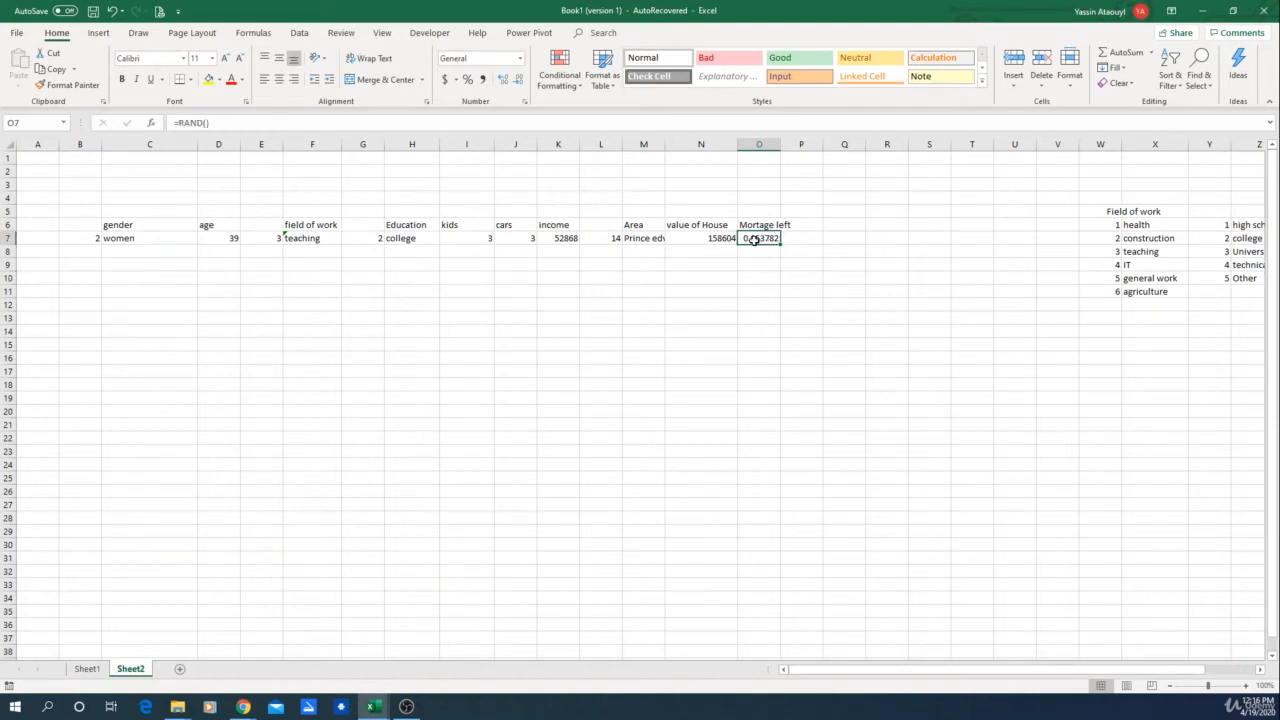
left_click(353, 122)
type("*")
left_click(715, 238)
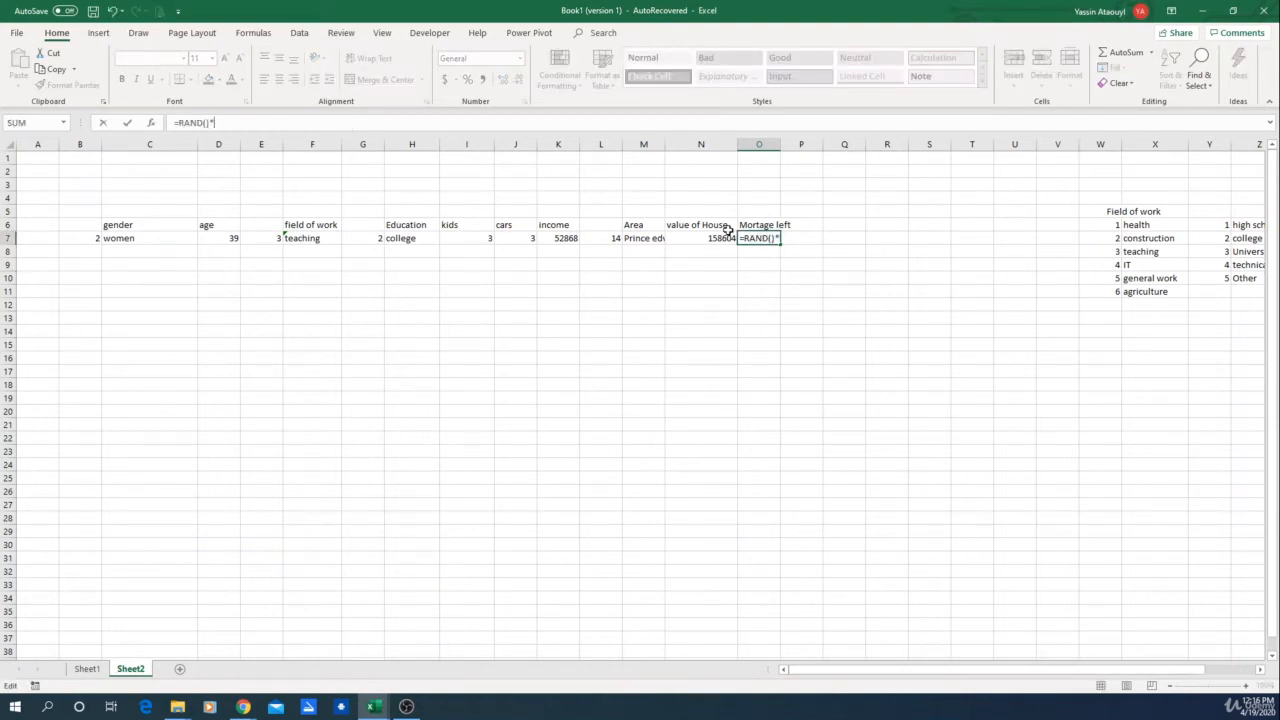
key("Return")
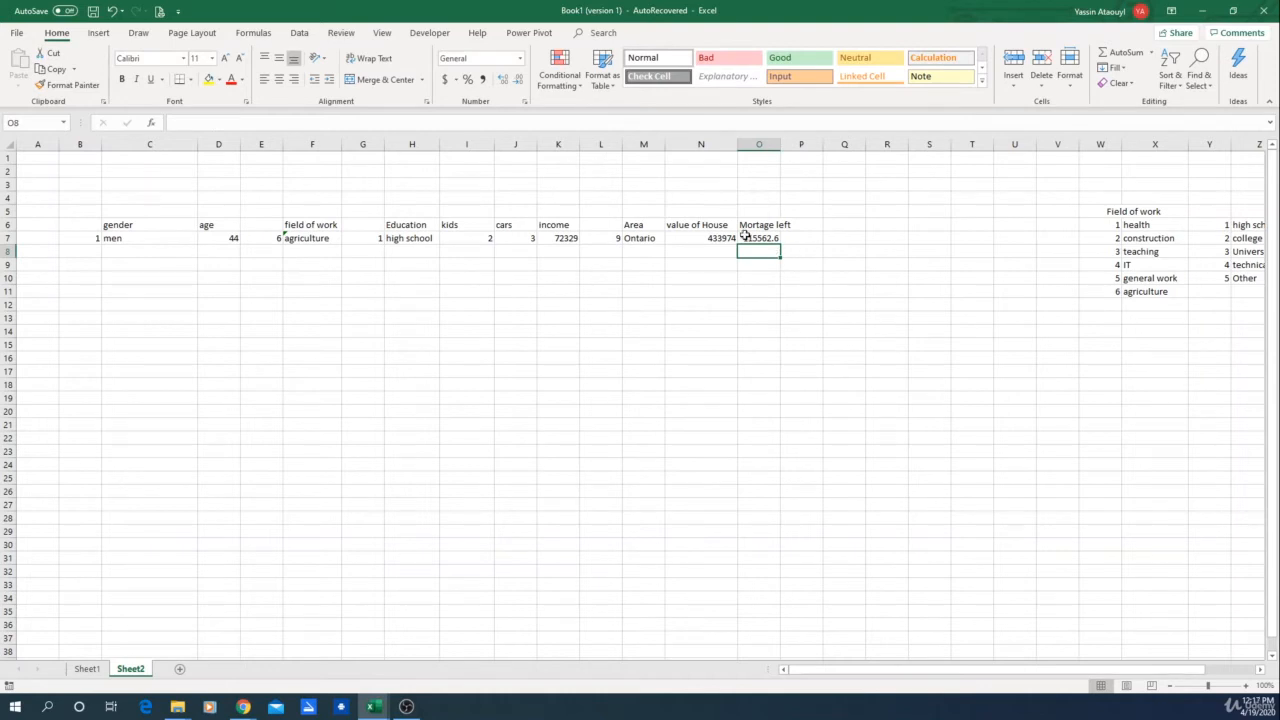
Step: Widen the Mortage left column to show the full value
left_click(702, 241)
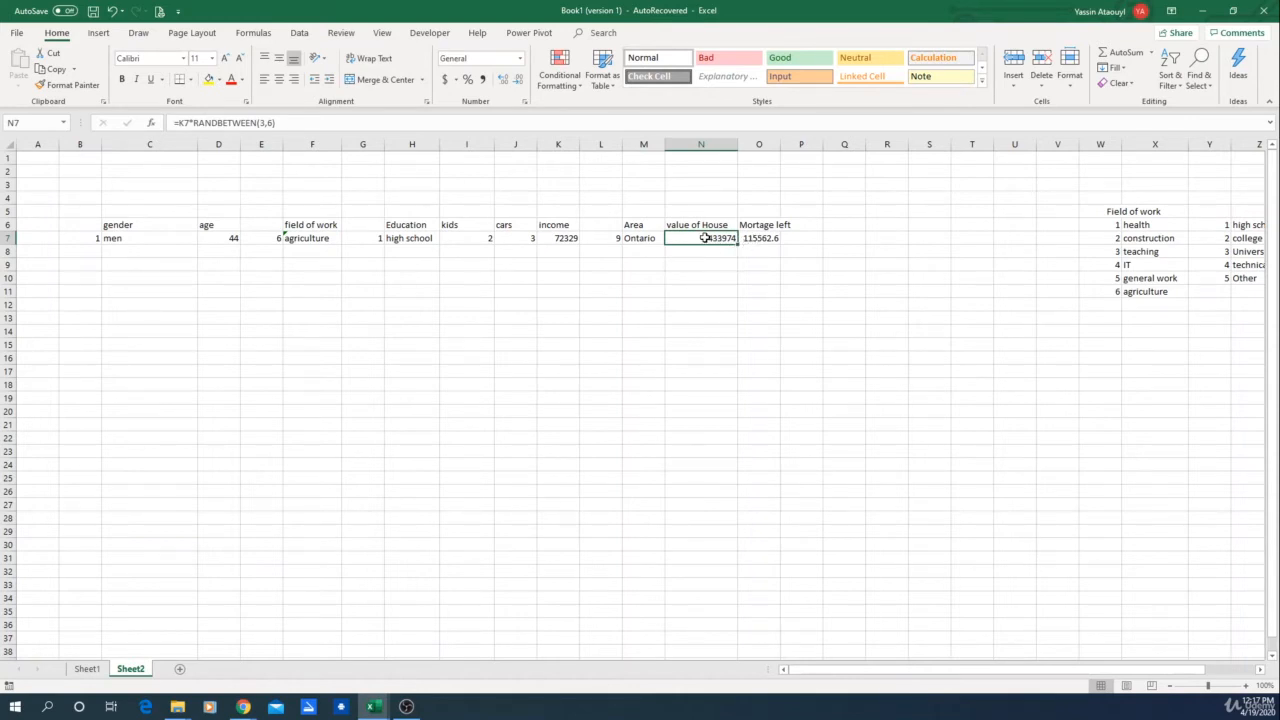
left_click(758, 244)
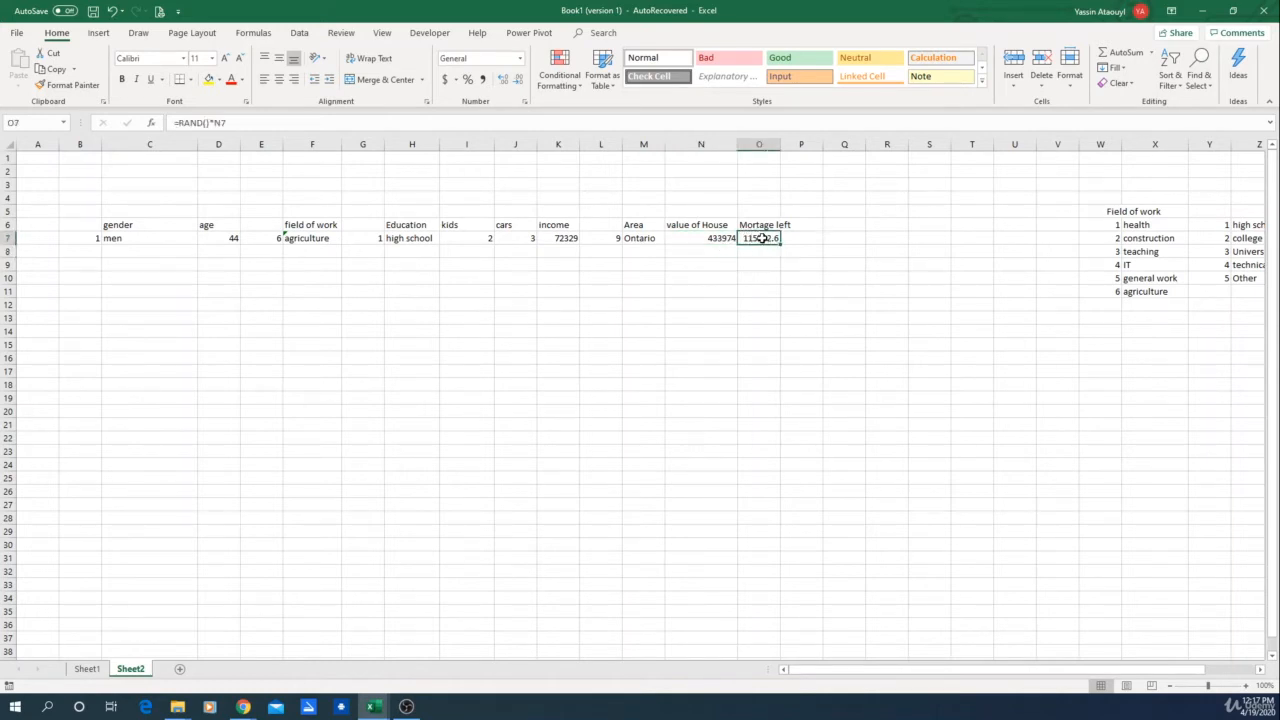
left_click_drag(781, 147, 809, 146)
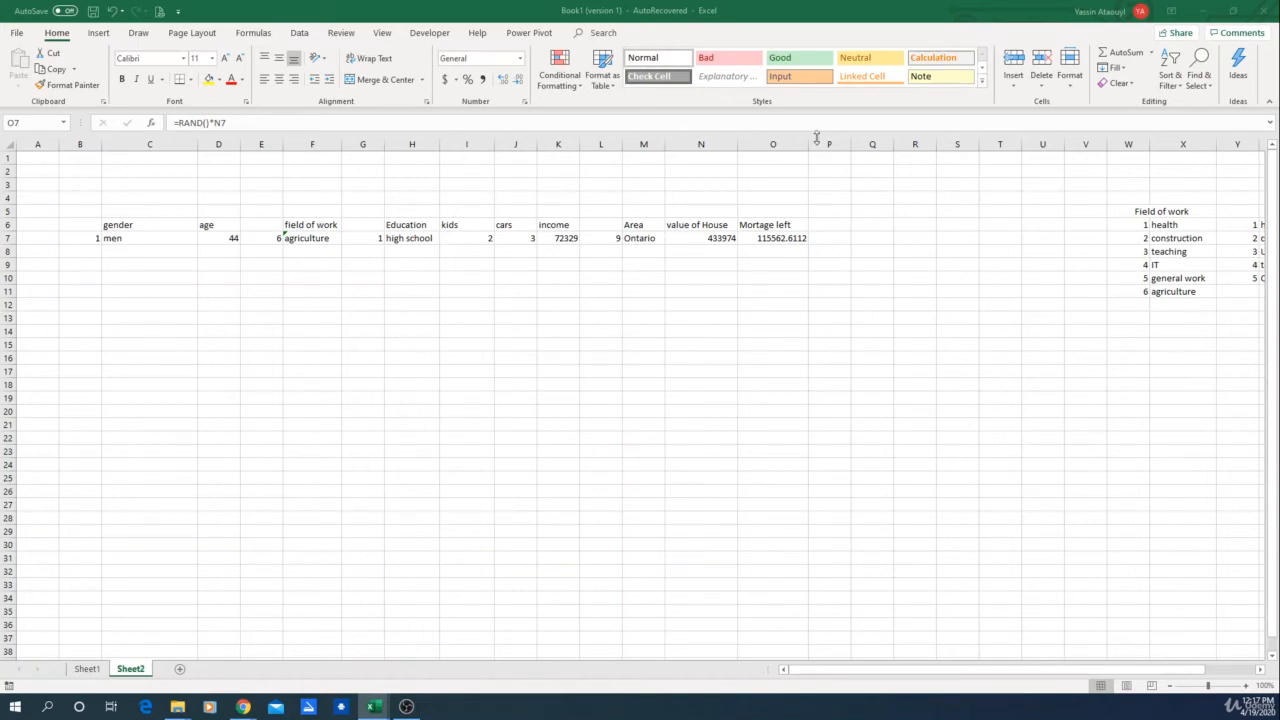
left_click_drag(806, 145, 814, 145)
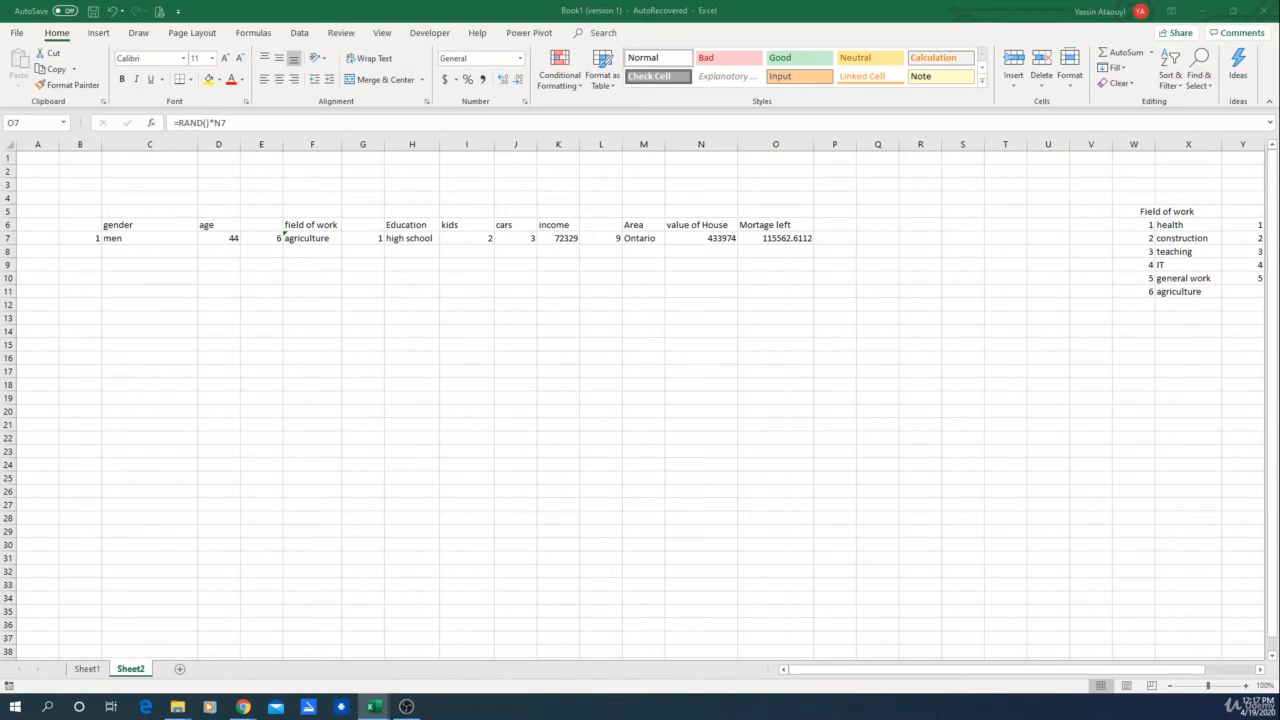
left_click(812, 240)
left_click(824, 241)
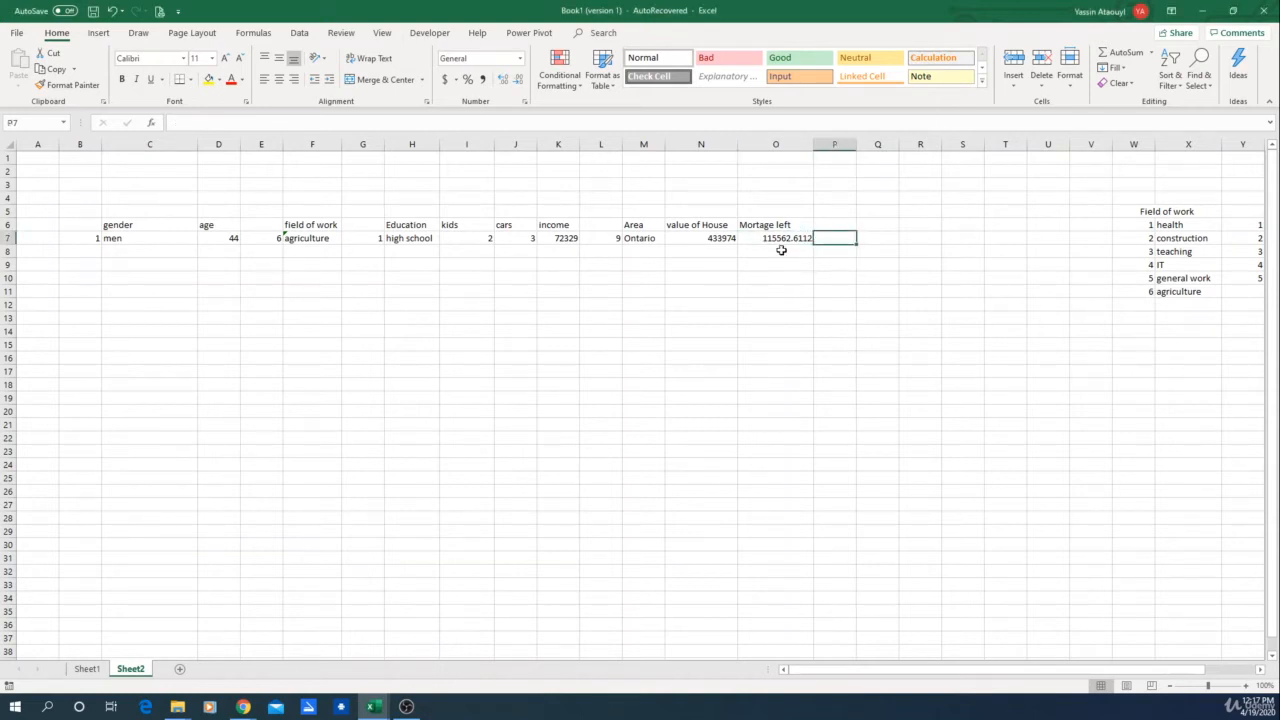
Step: Add the column header "Cars value" in P6
key("Up")
type("C")
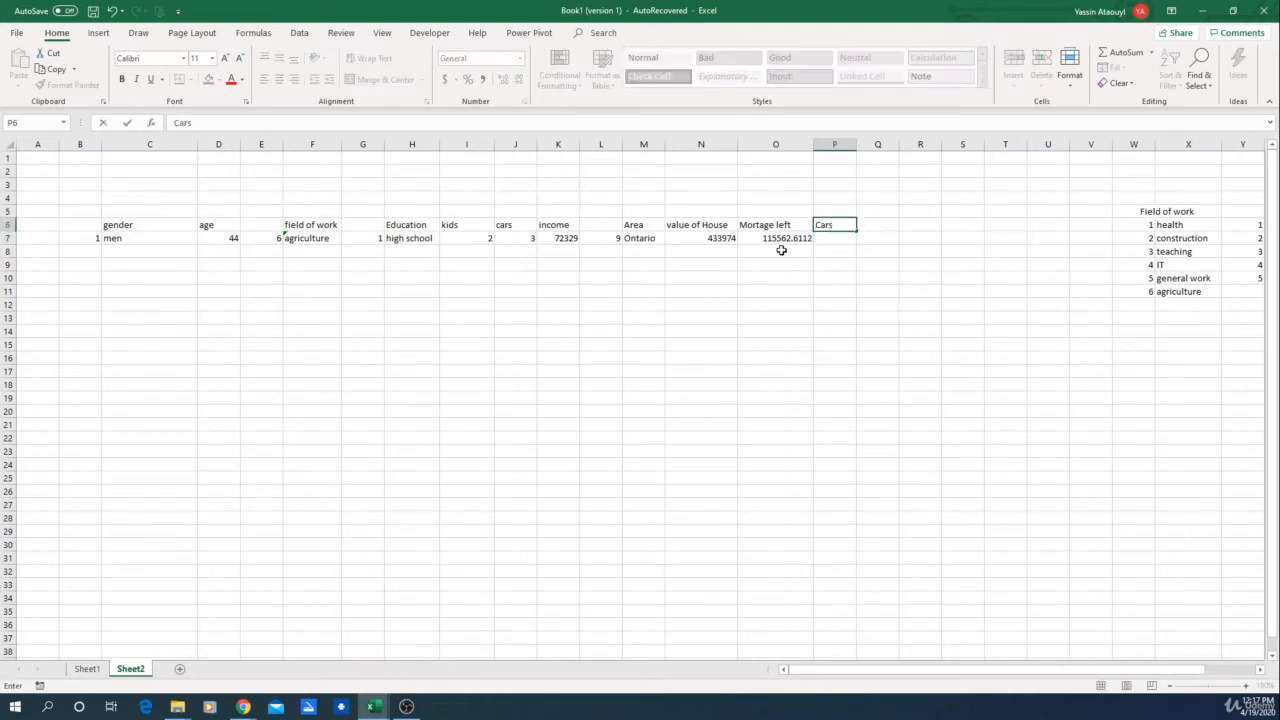
type("ars valuer")
key("Return")
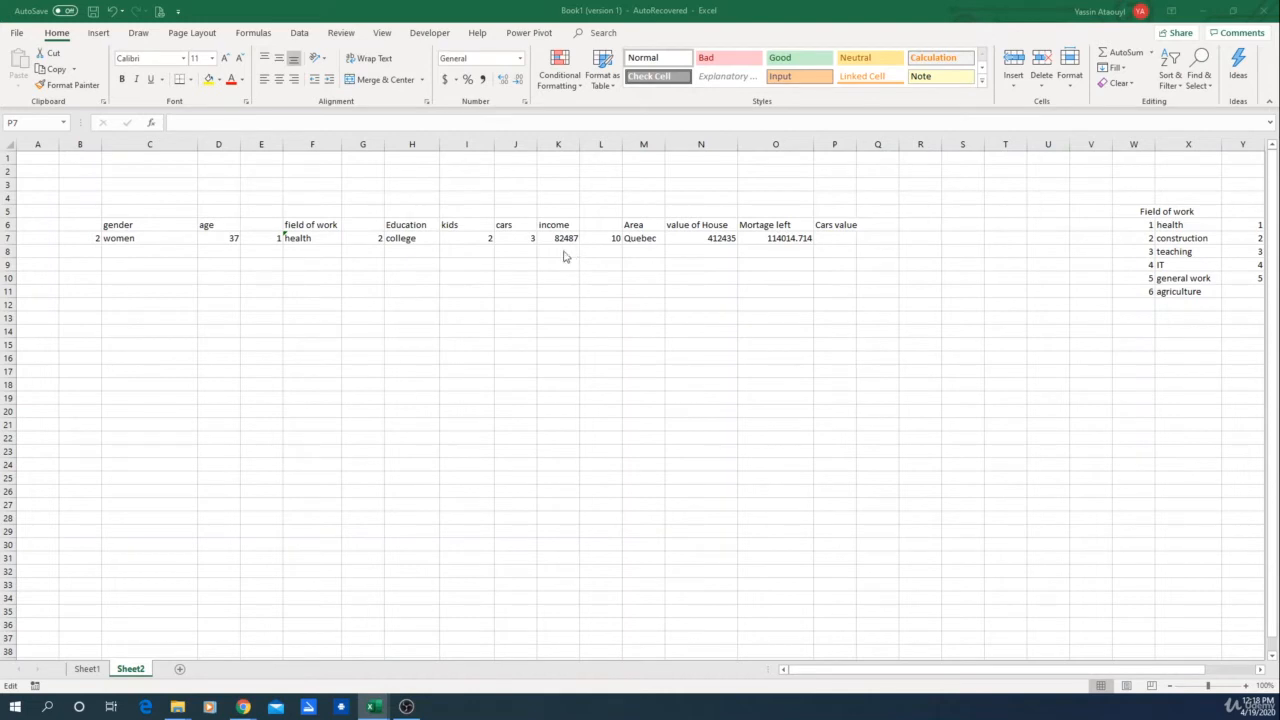
Step: Try to enter =J7*ran(0,1)*K7 in P7 as the cars value formula
left_click(836, 241)
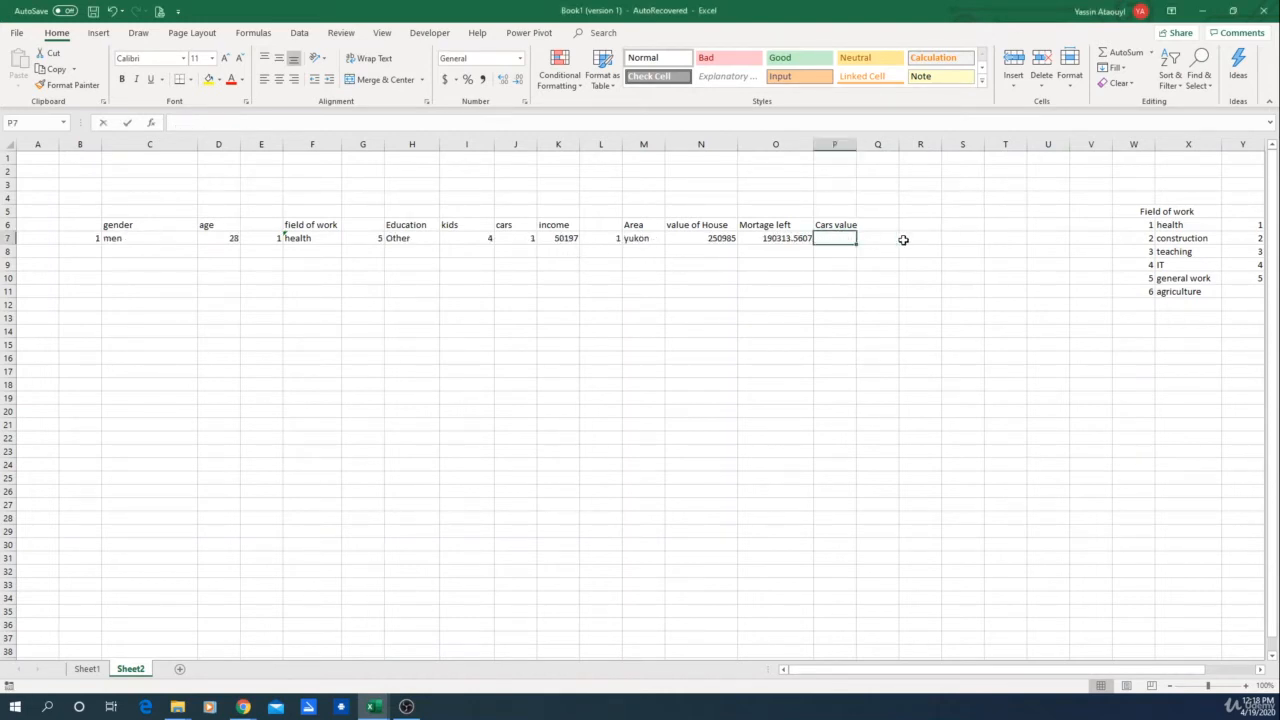
type("=")
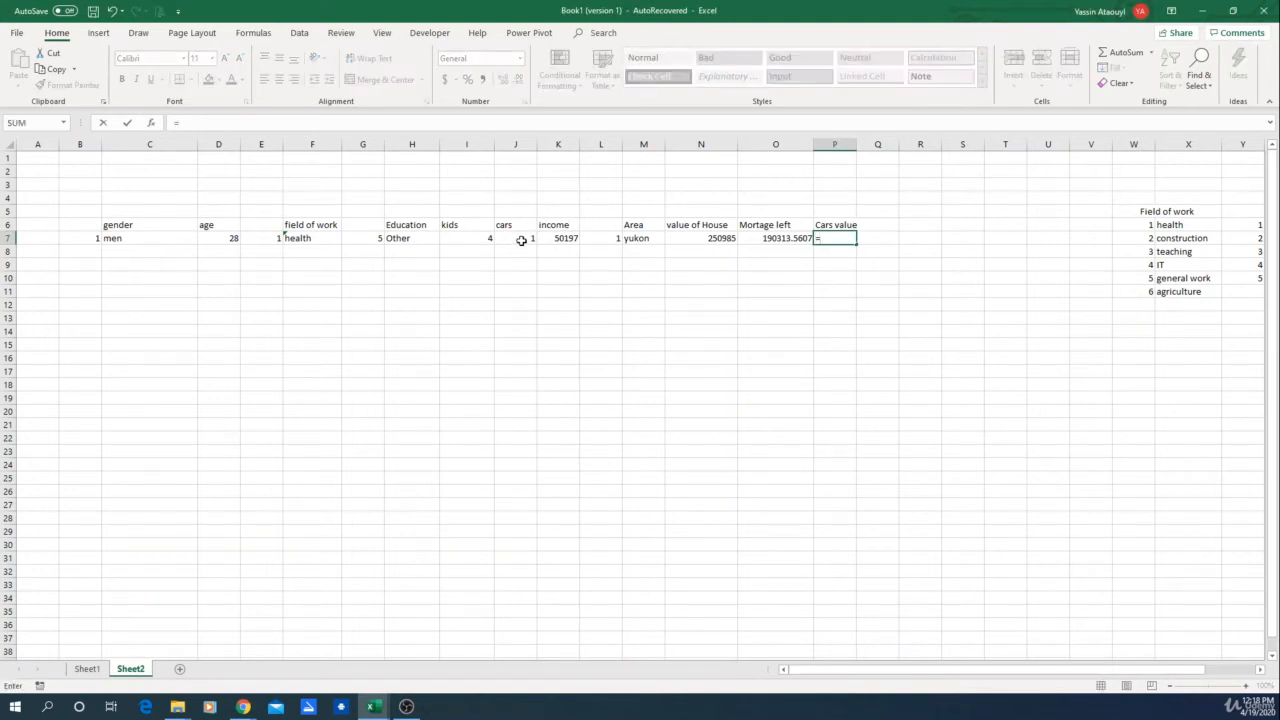
left_click(521, 241)
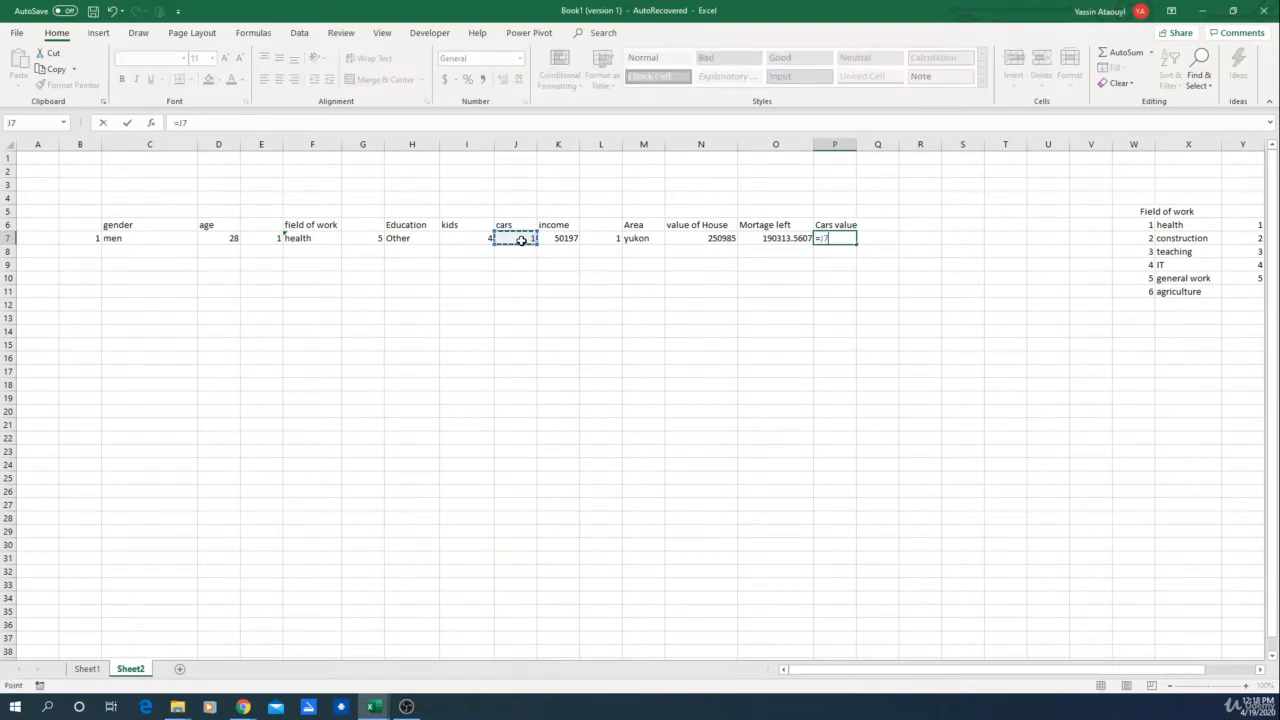
type("*ran(")
type("0,1)*")
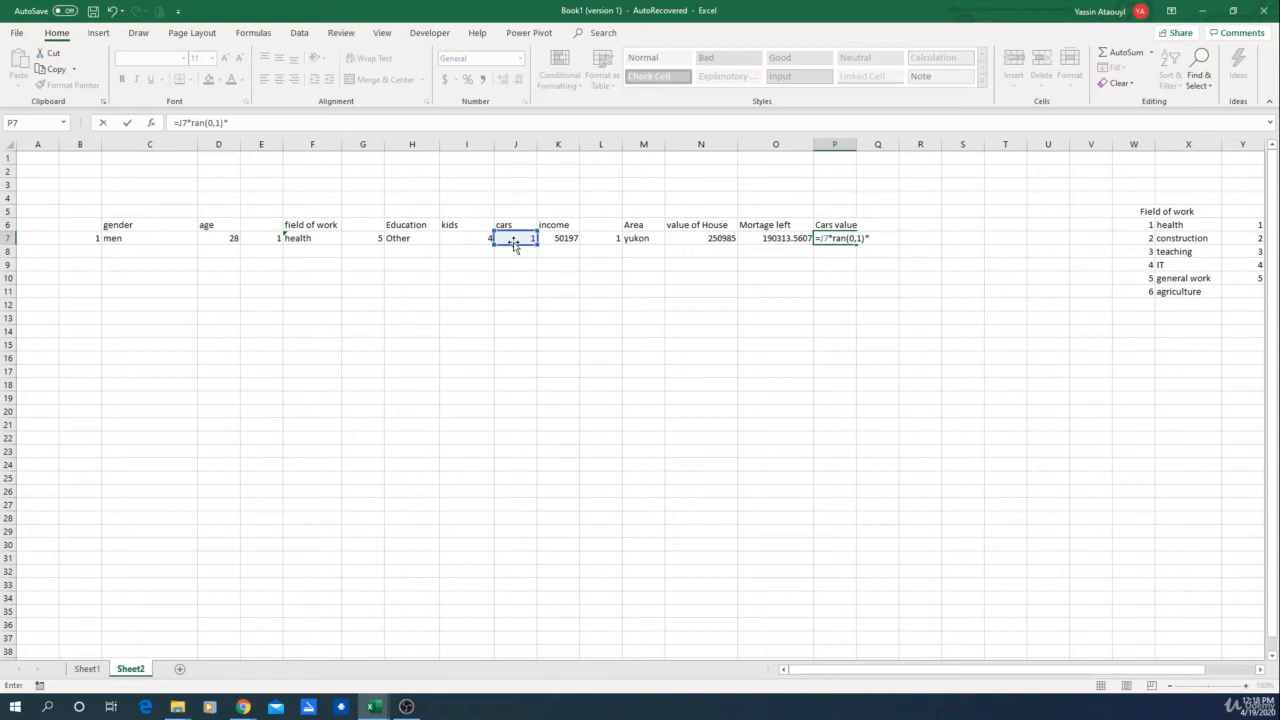
left_click(561, 240)
key("Return")
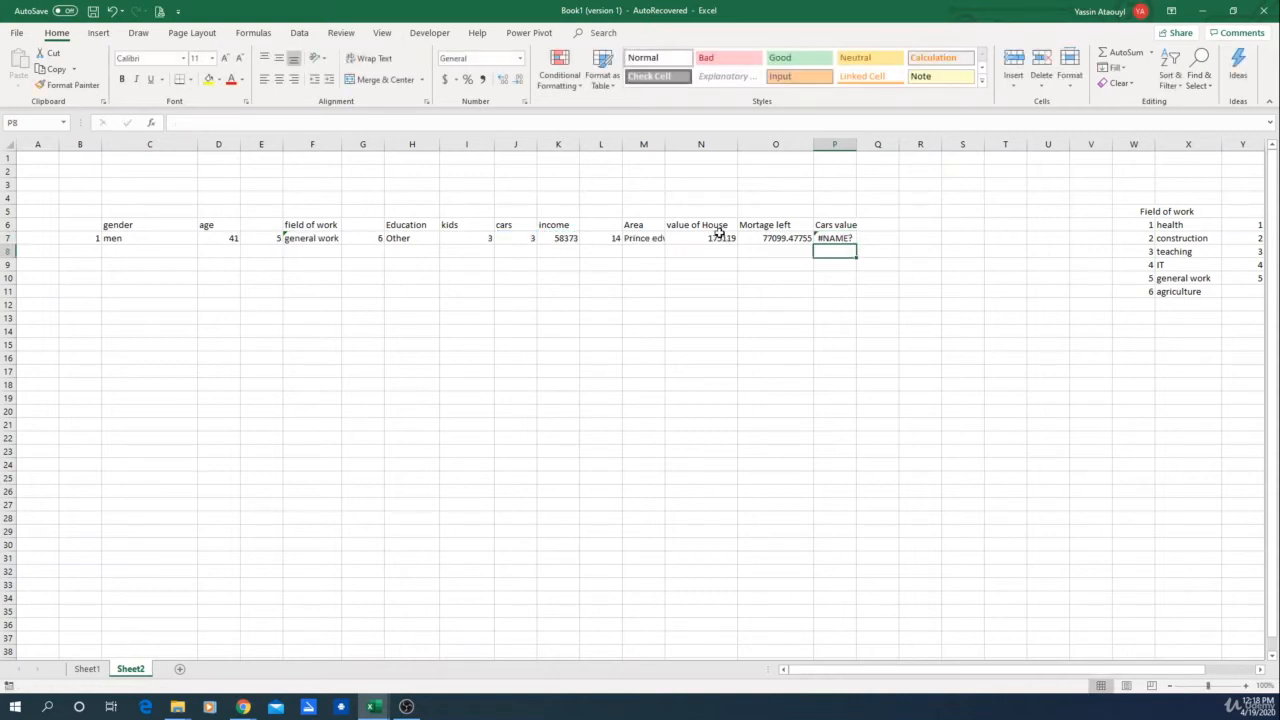
Step: Try to correct the P7 formula to =J7*RAND(0,1)*K7 and dismiss the formula error
left_click(842, 238)
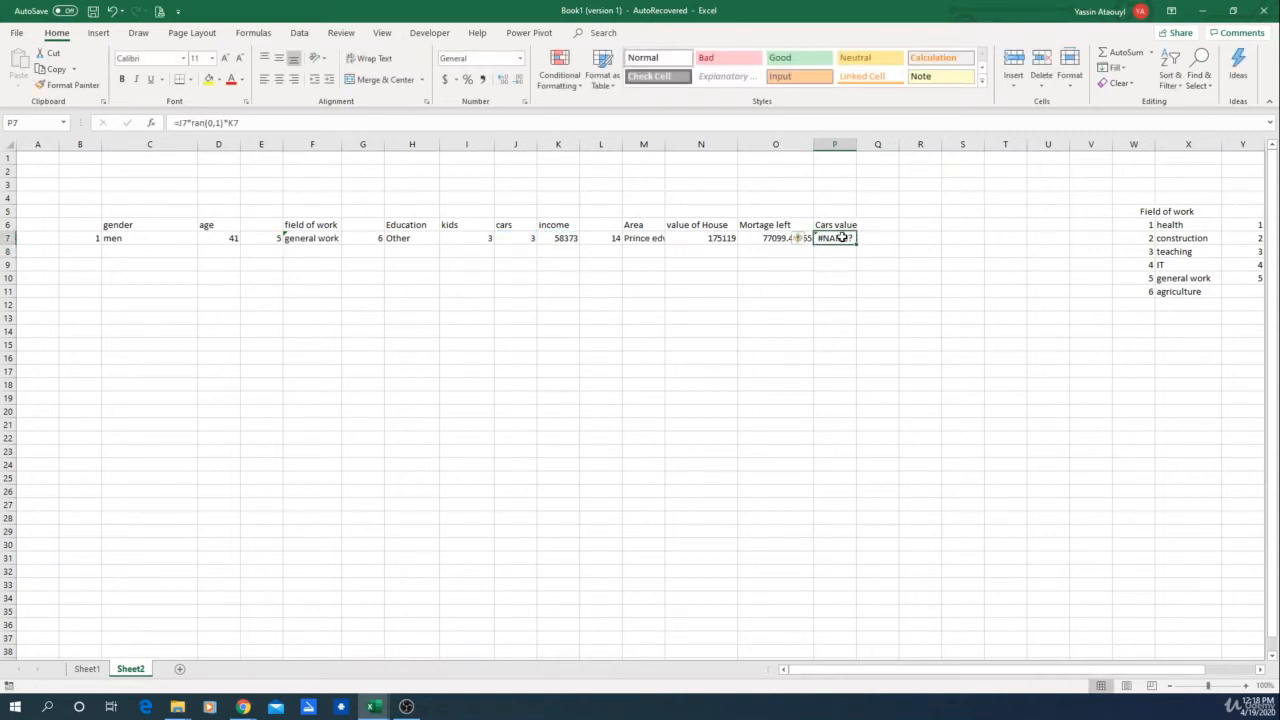
left_click(204, 122)
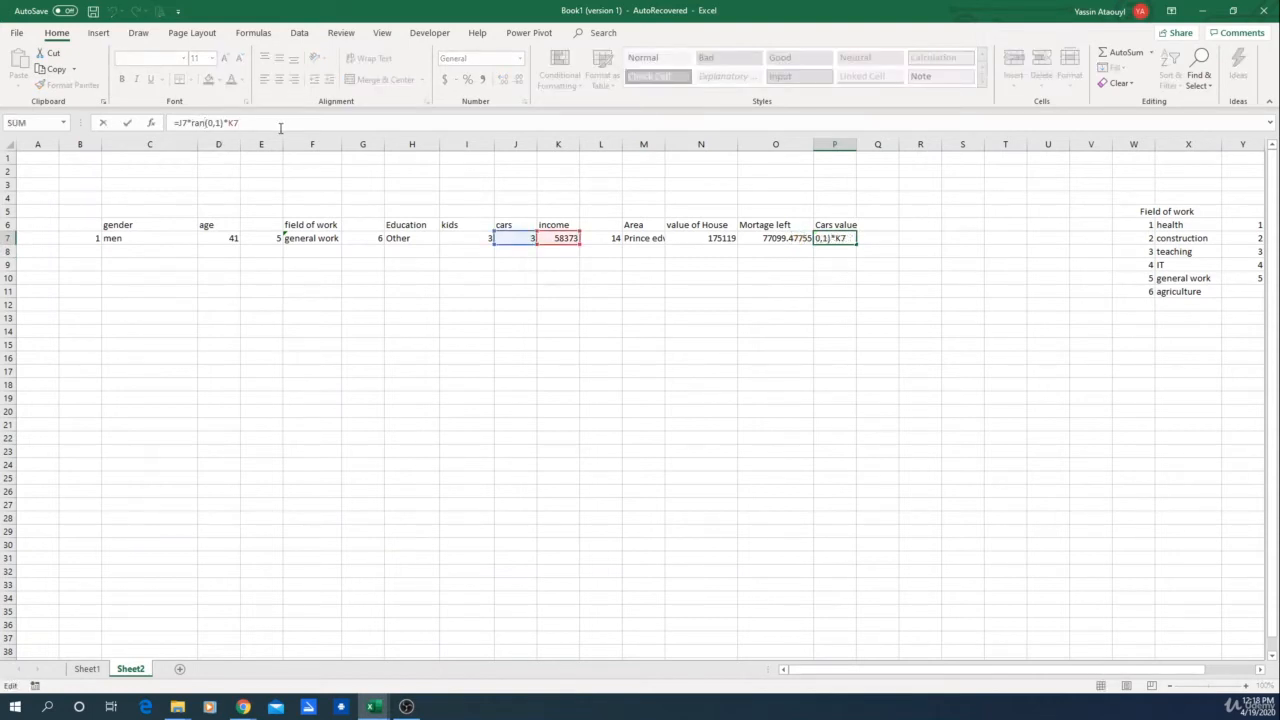
type("d")
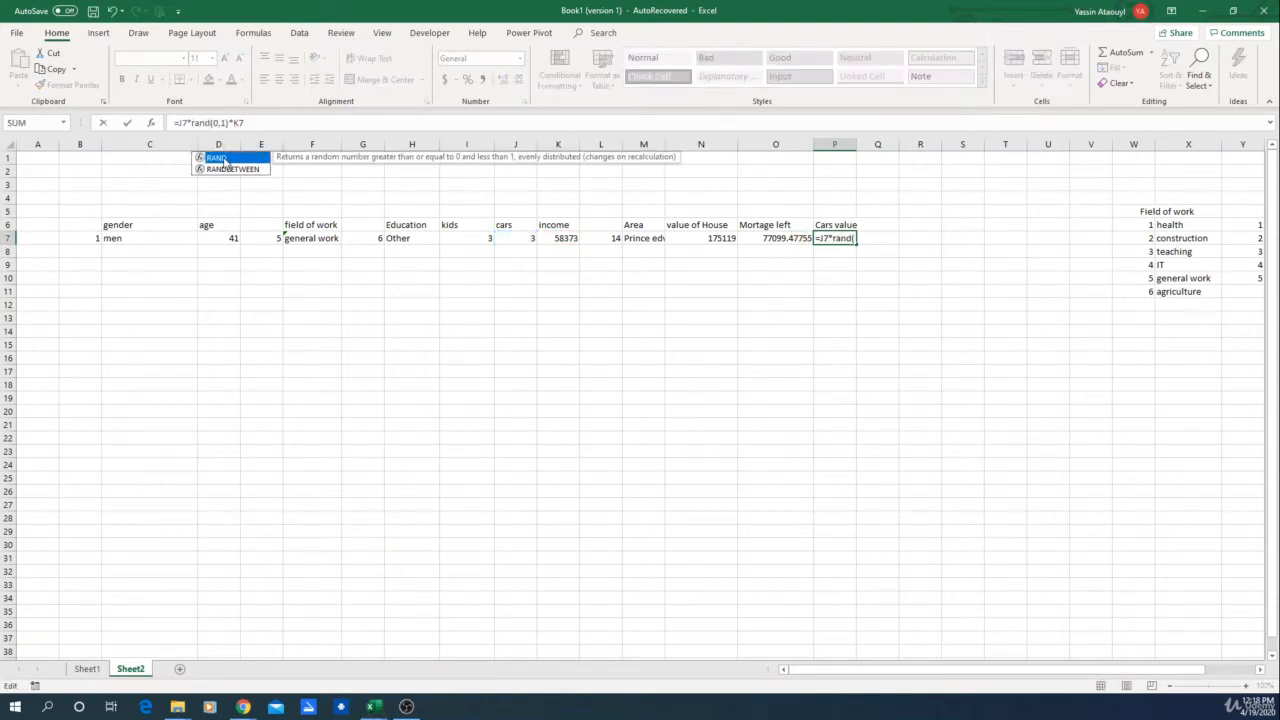
double_click(225, 161)
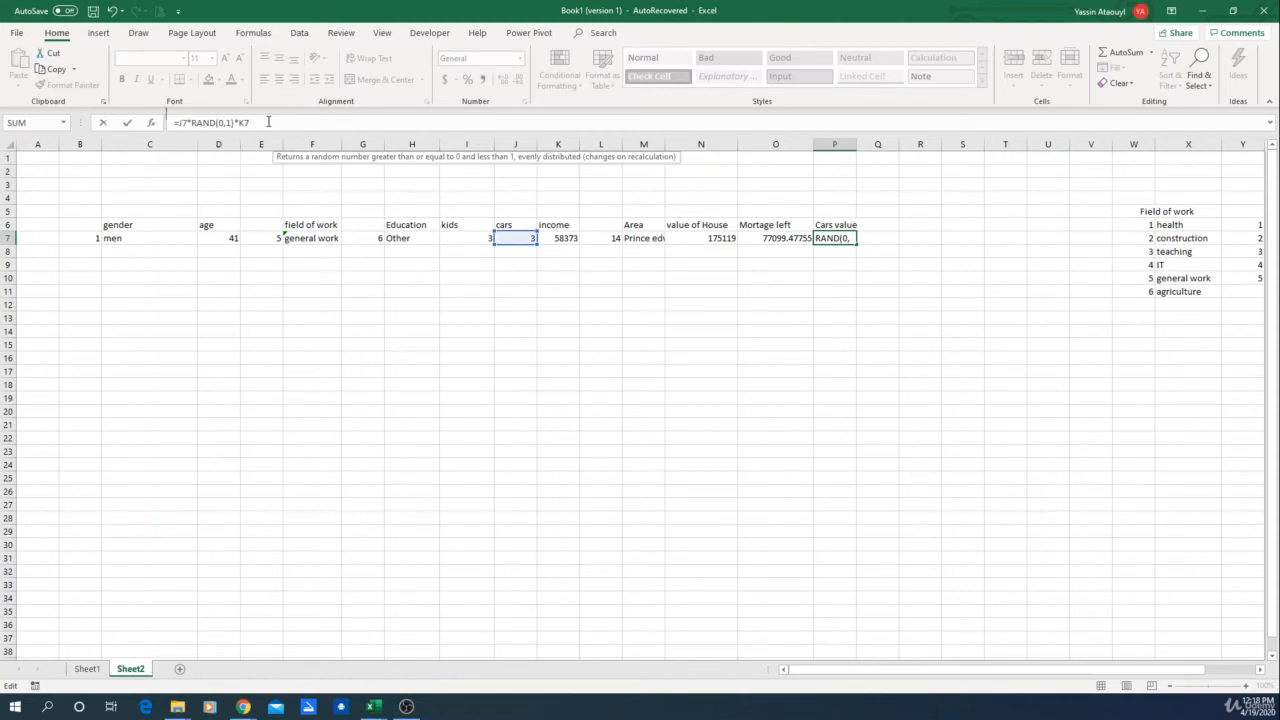
key("Return")
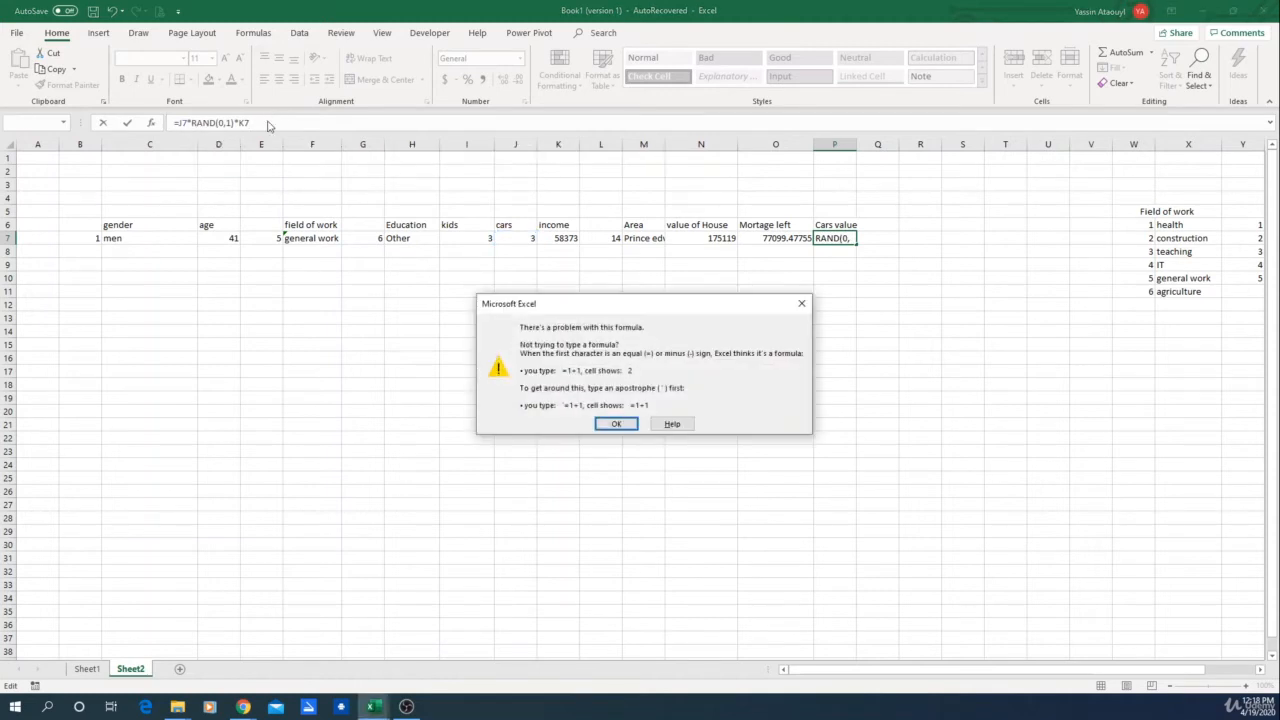
left_click(798, 303)
Step: Rewrite the P7 formula as =J7*RAND()*K7 so cars value scales with cars and income
type("P")
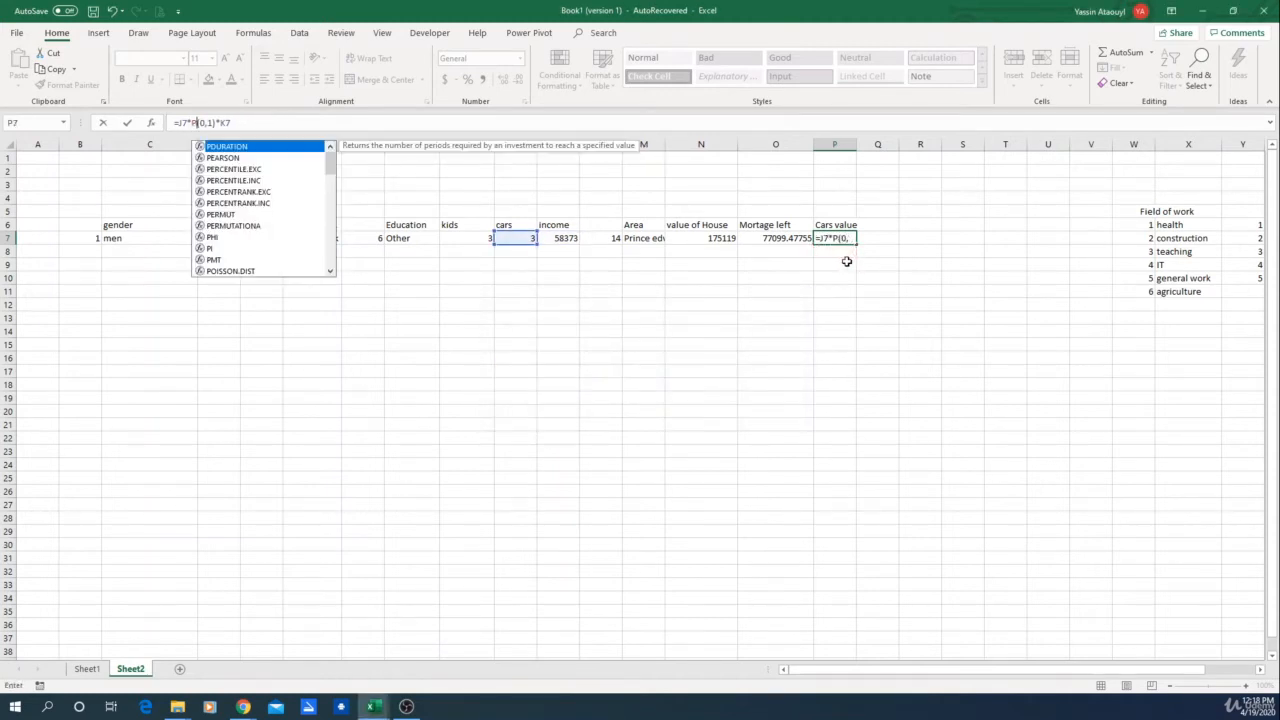
left_click_drag(231, 122, 193, 122)
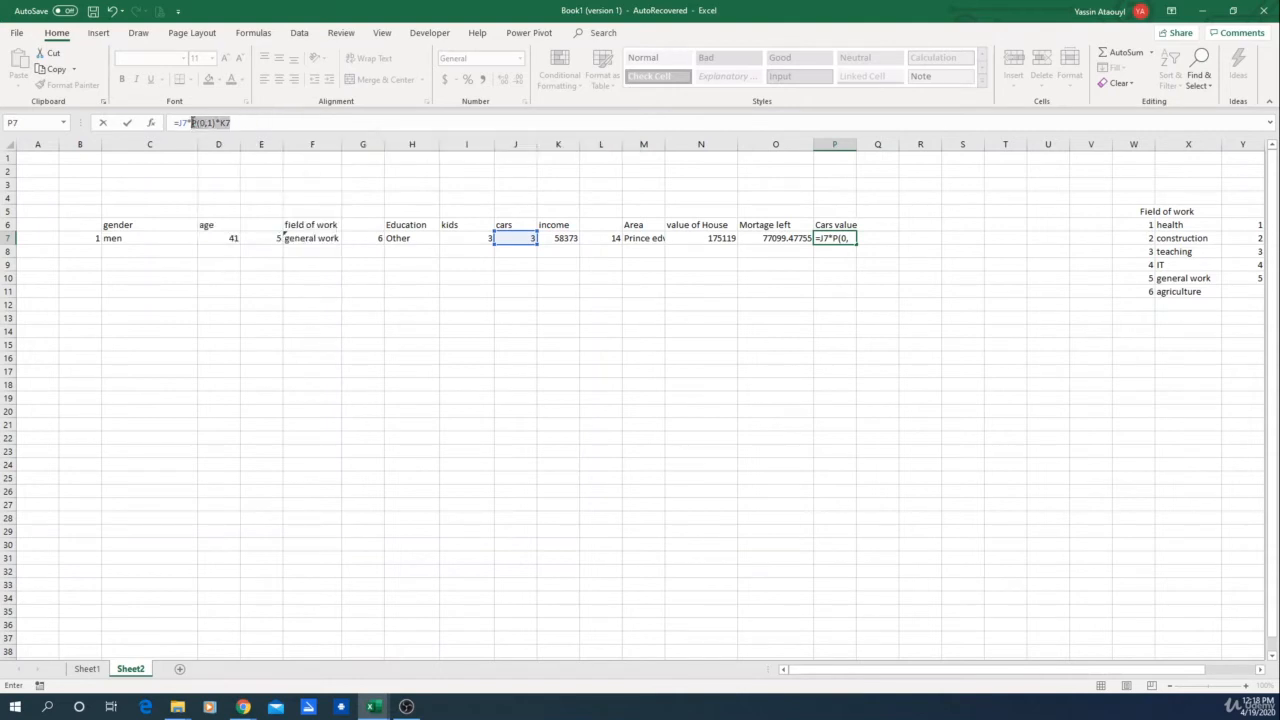
key("BackSpace")
type("rn")
key("BackSpace")
type("a")
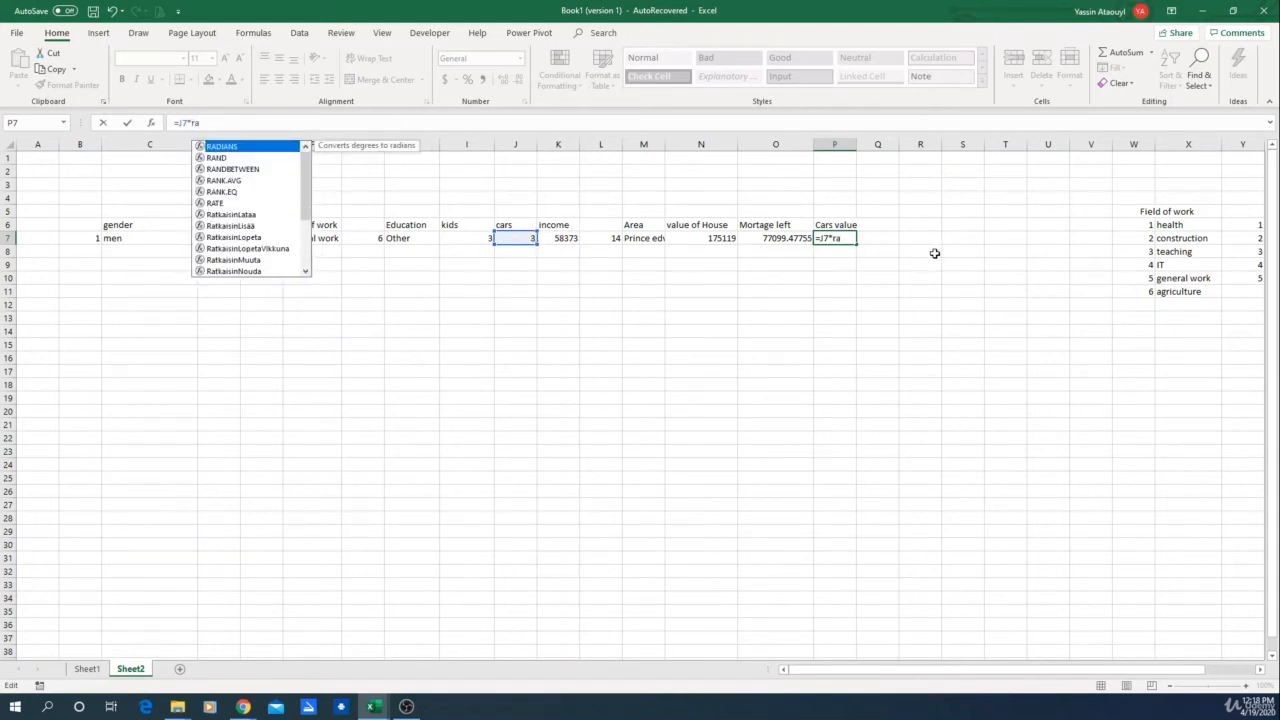
double_click(246, 158)
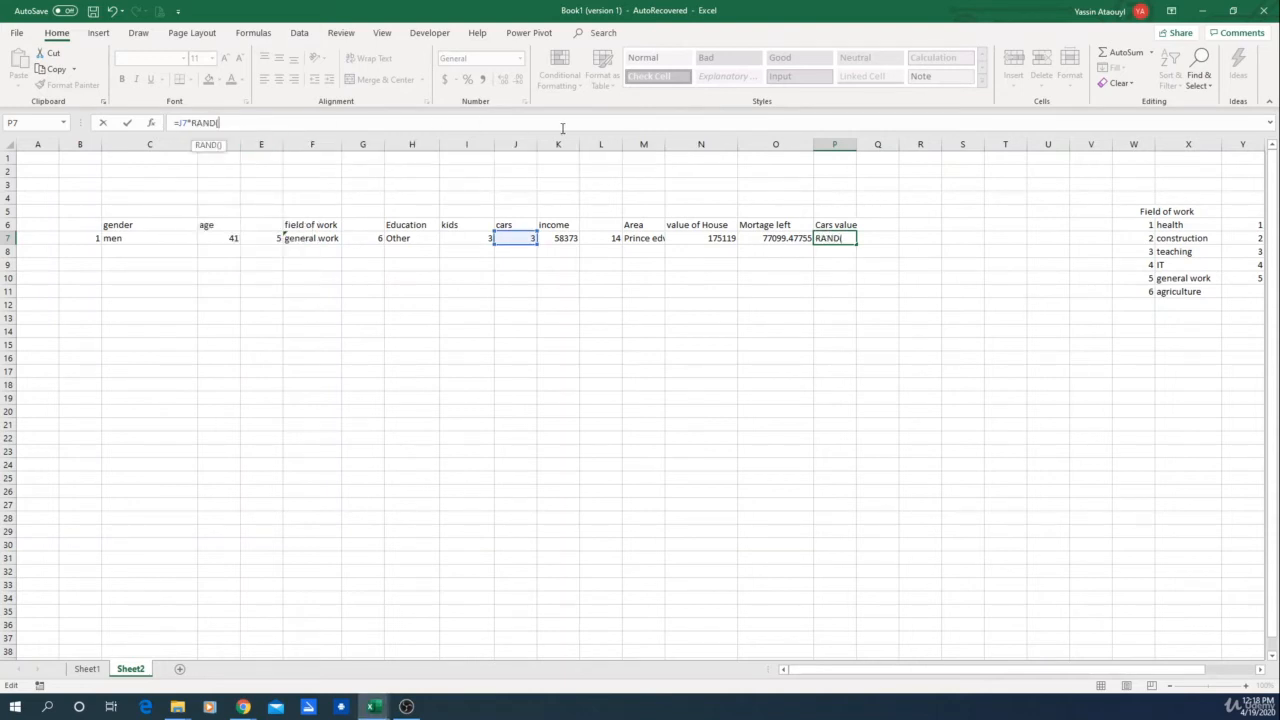
type(")*")
left_click(570, 238)
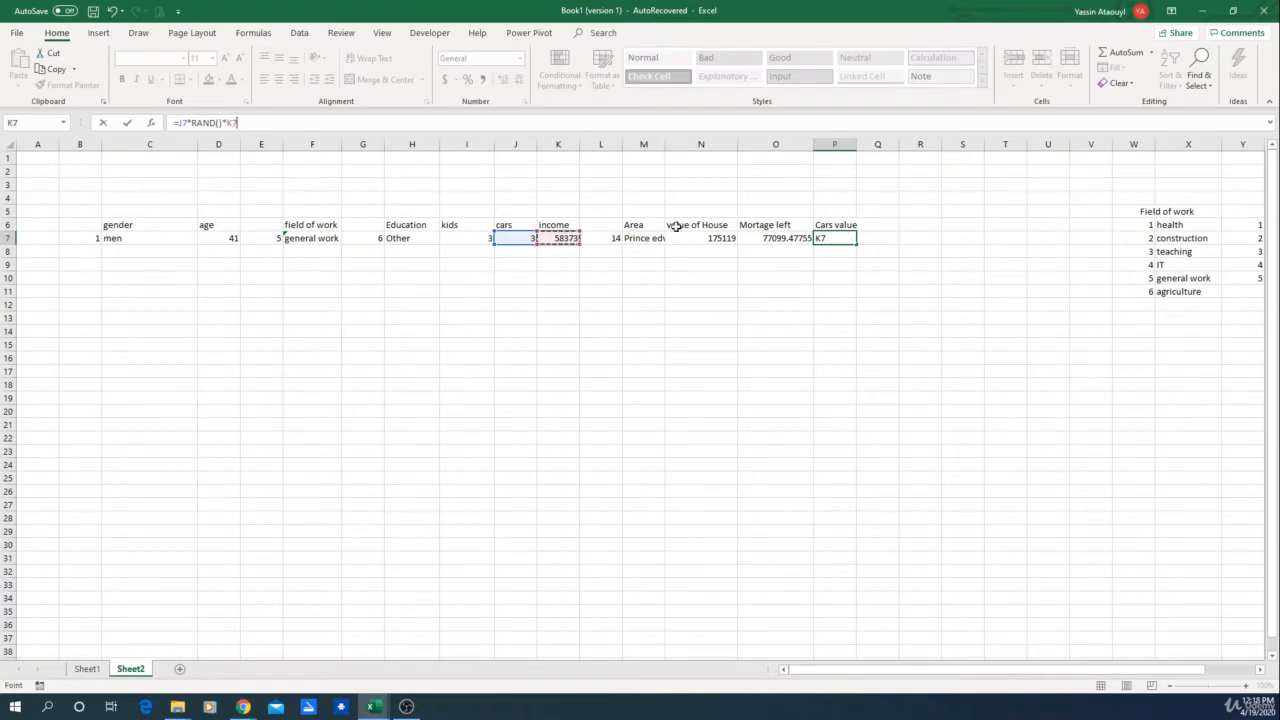
key("Return")
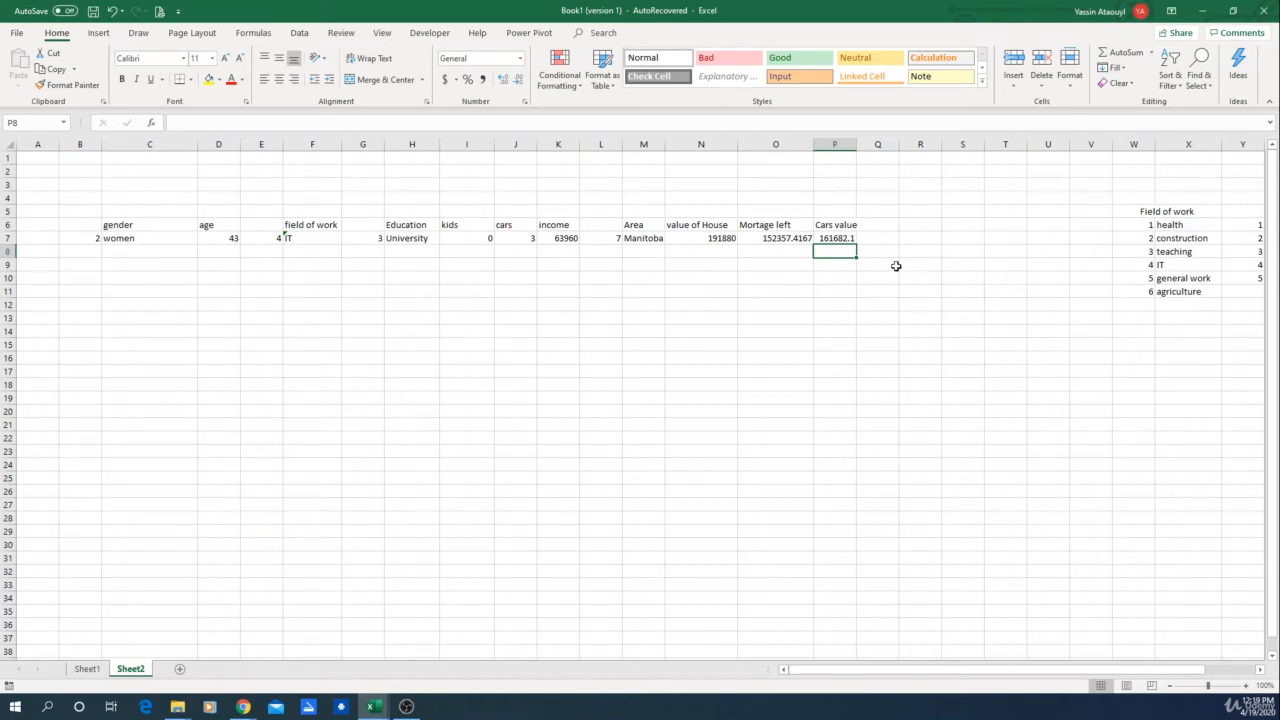
Step: Add the column header "left to pay on cars" in Q6
left_click(850, 238)
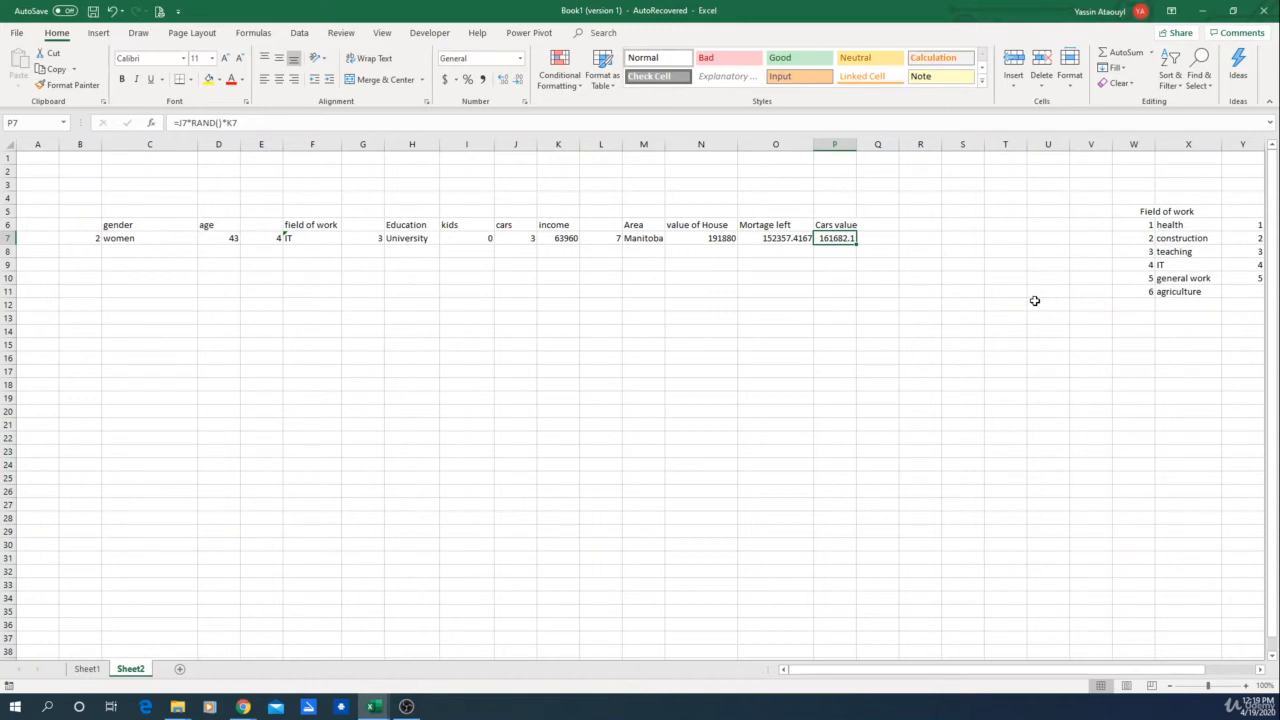
left_click(873, 223)
left_click(840, 240)
left_click(883, 227)
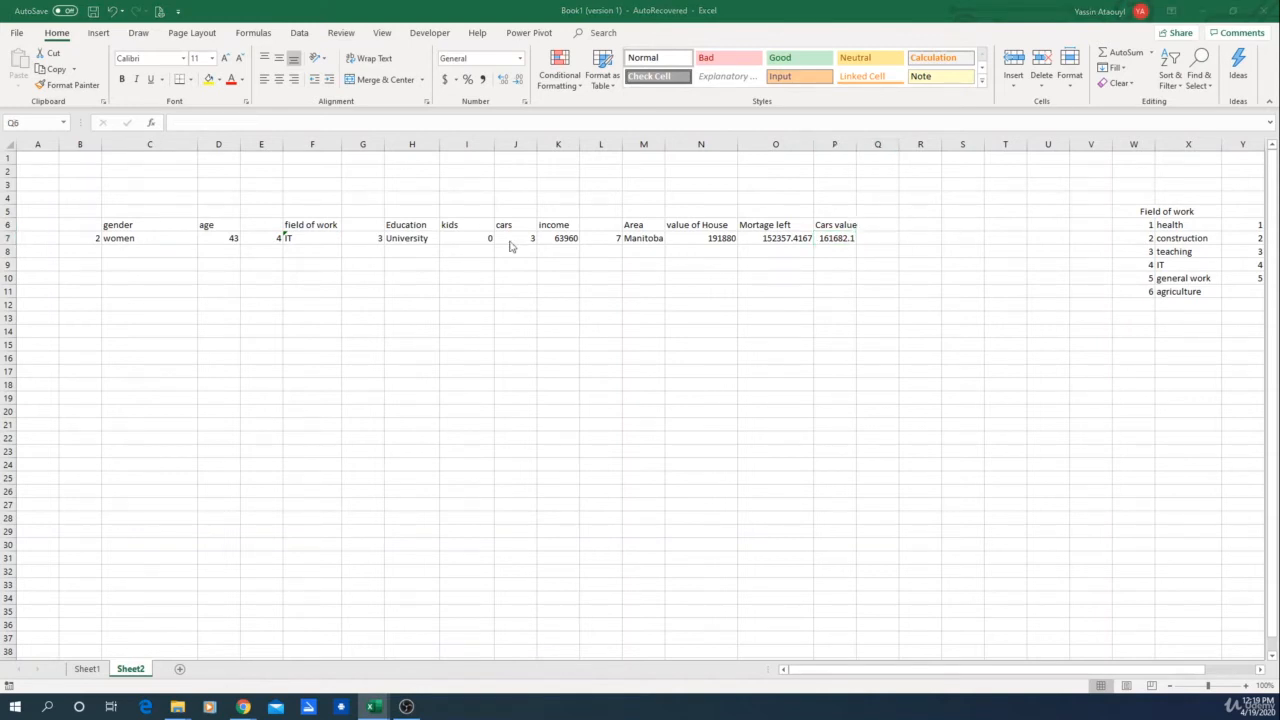
left_click(834, 244)
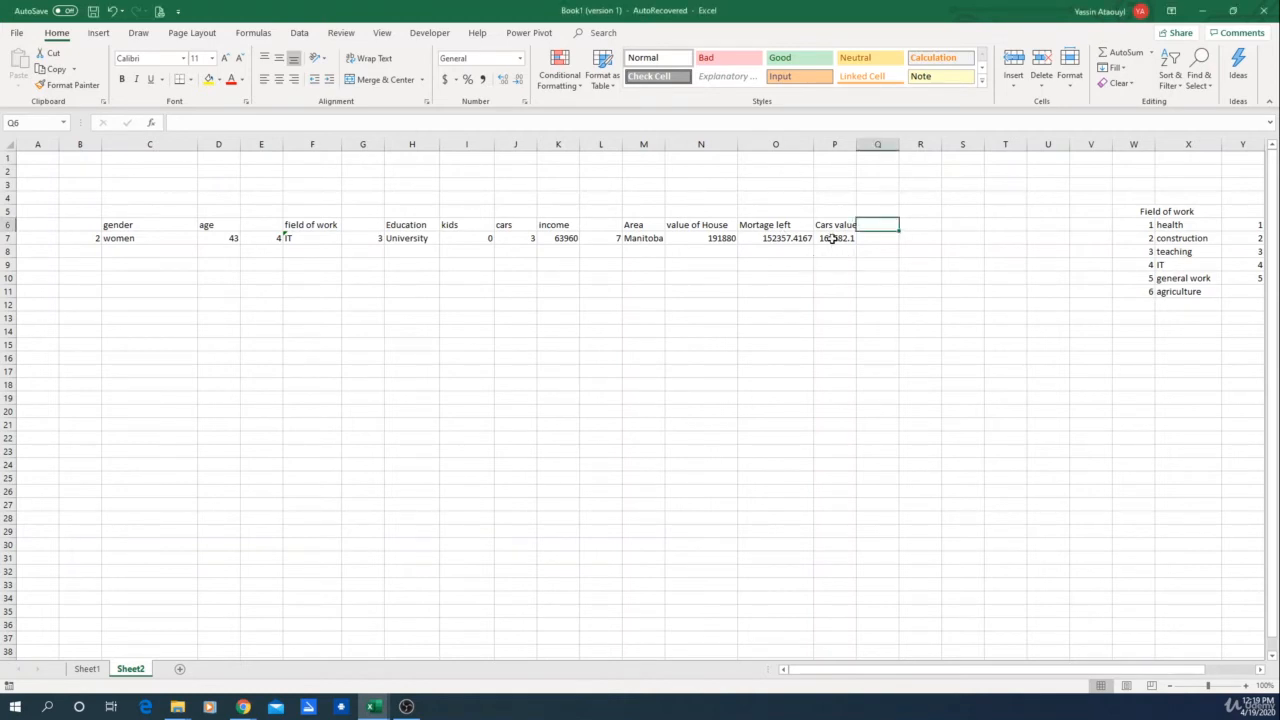
left_click(832, 241)
left_click(889, 230)
type("lef")
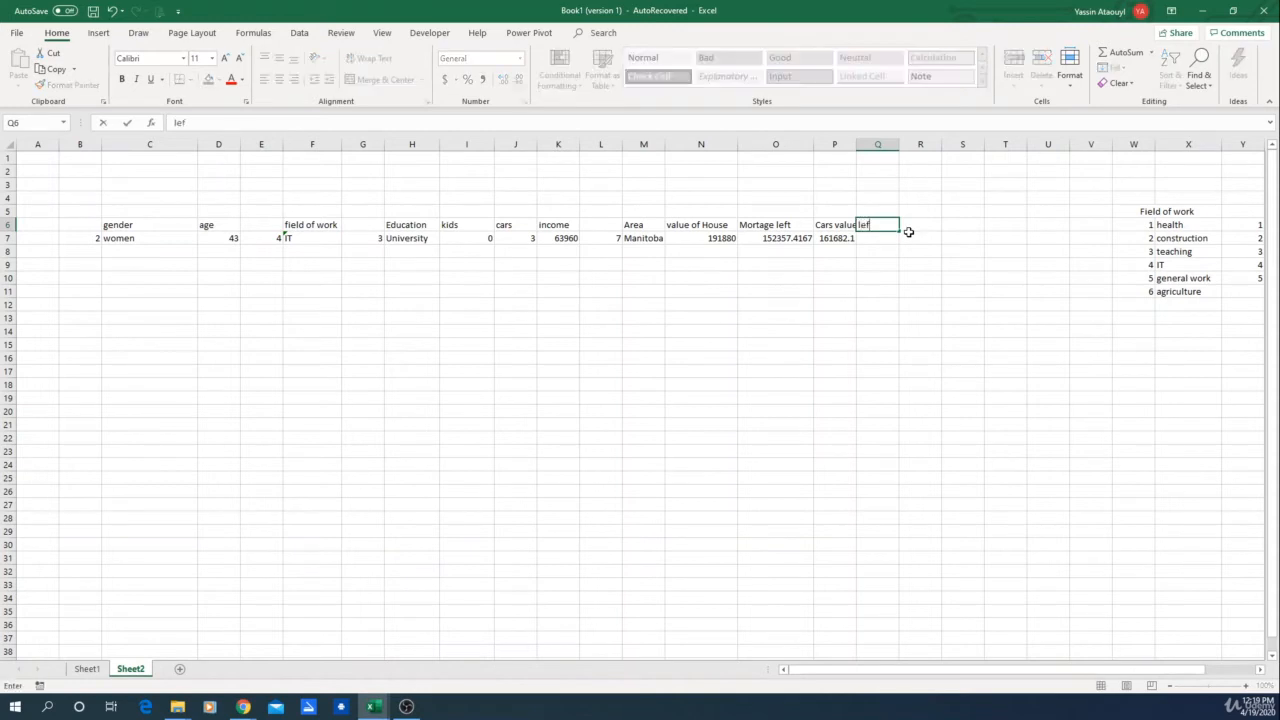
type("t to pay on cars")
key("Return")
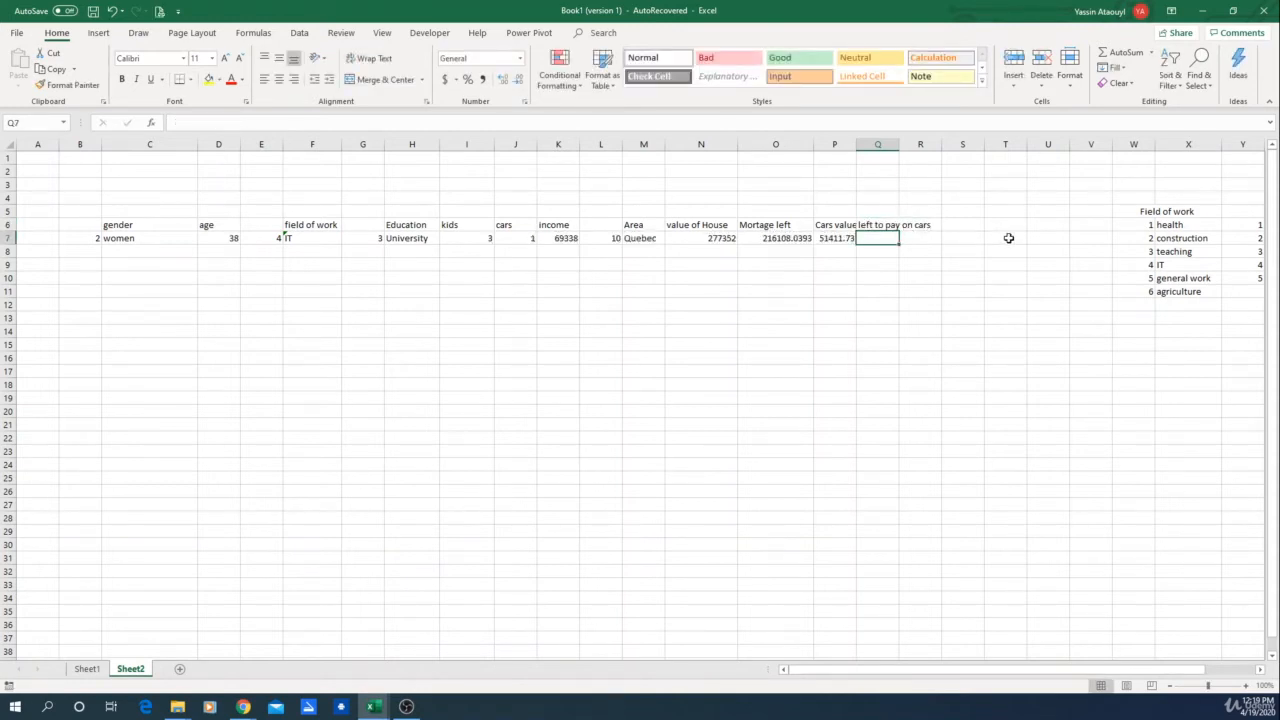
Step: Enter =RANDBETWEEN(0,P7) in Q7 and recalculate the sheet to test the random car debt
type("=")
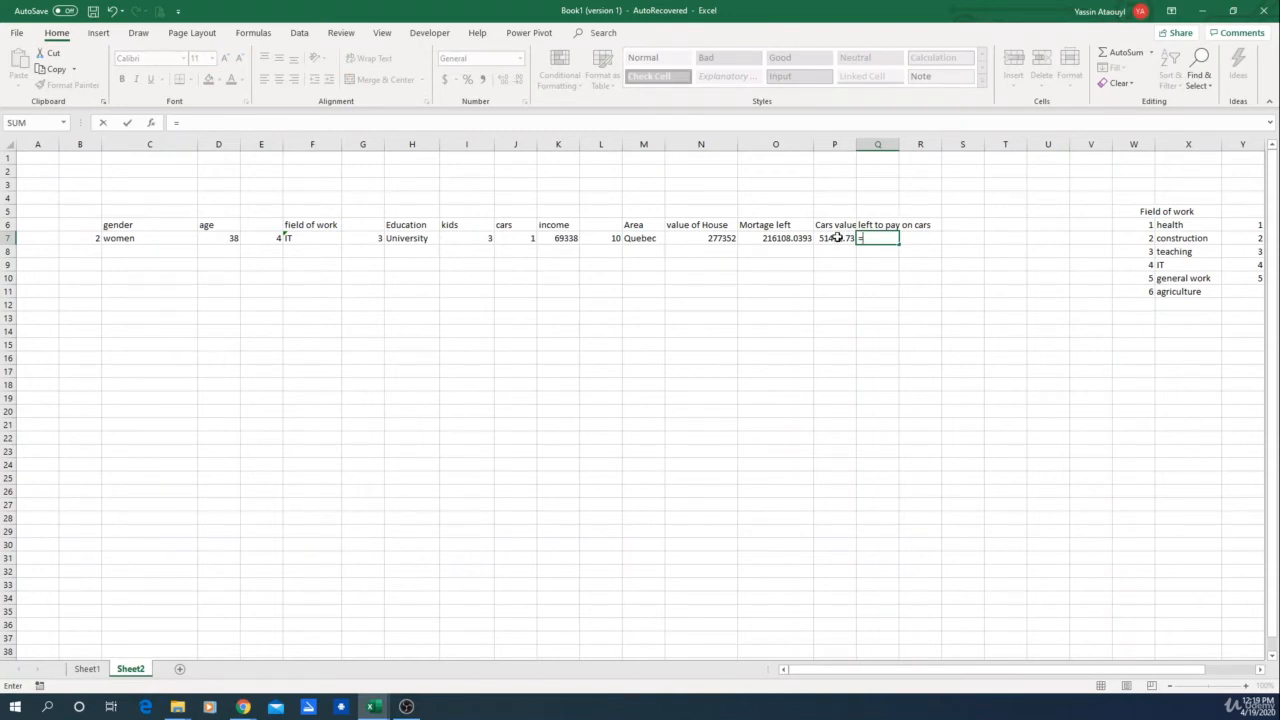
type("rand")
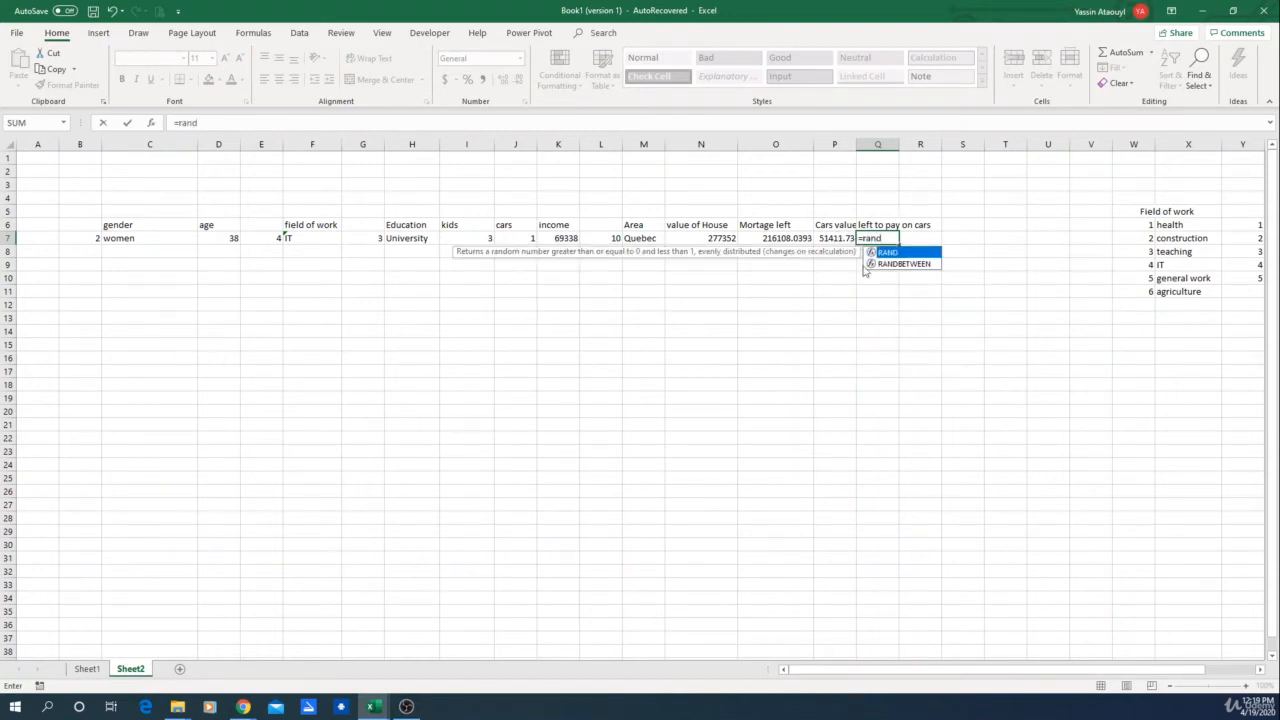
double_click(907, 264)
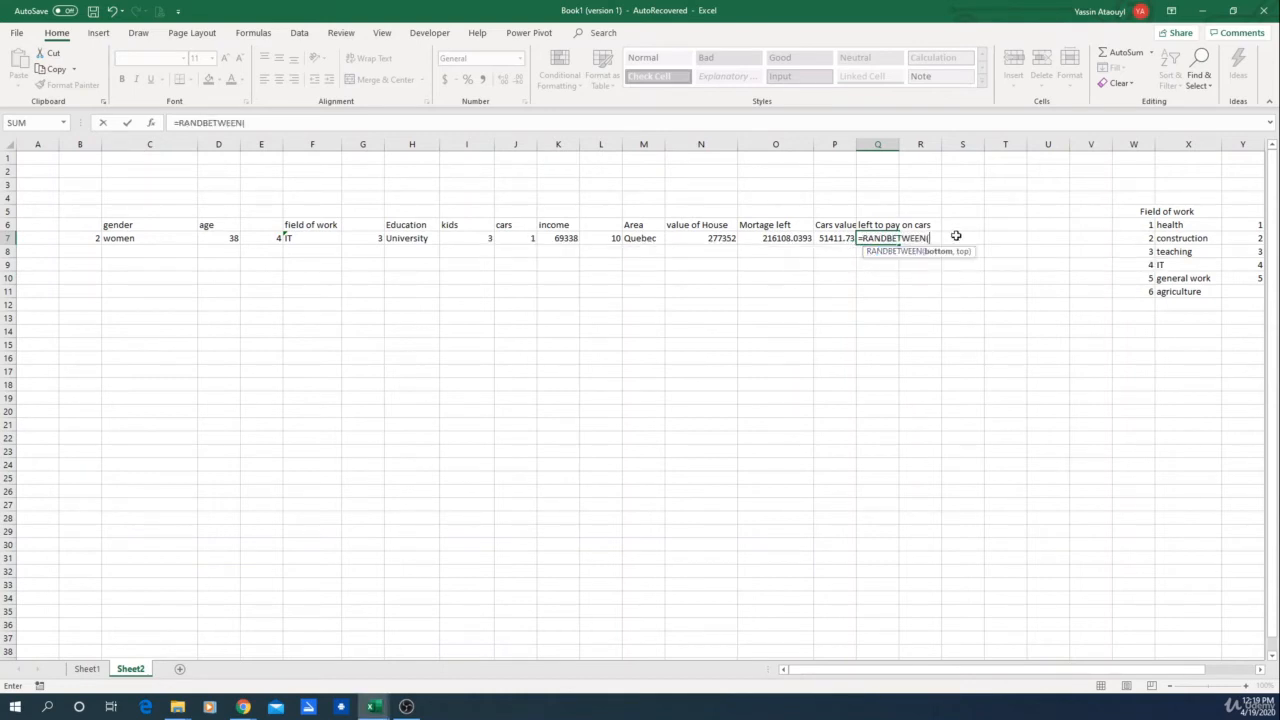
type("0,")
left_click(828, 245)
type(")")
key("Return")
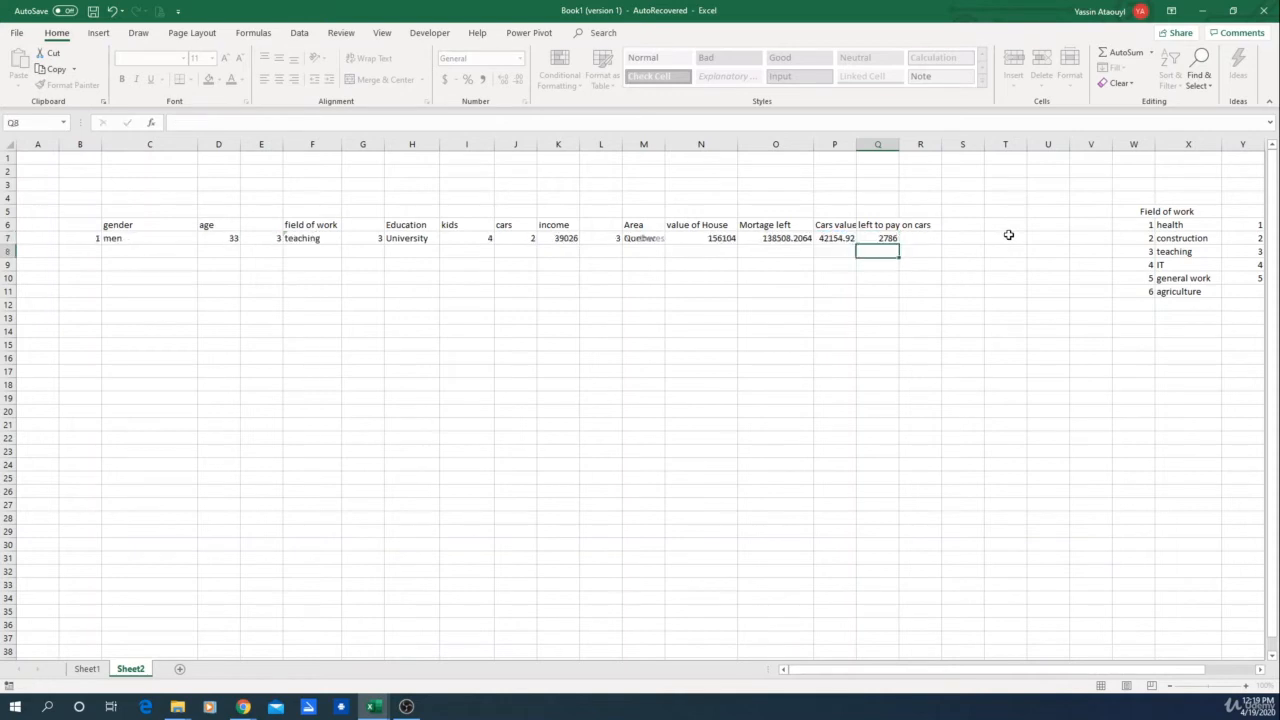
left_click(878, 238)
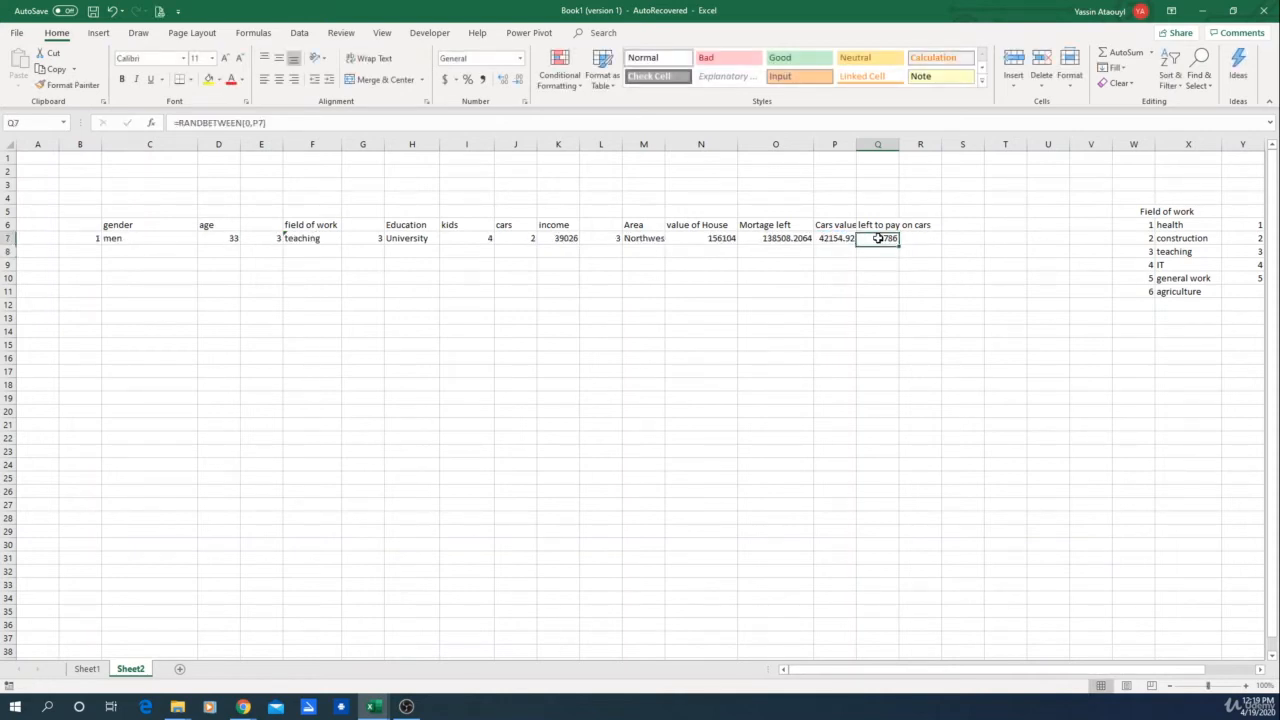
left_click(835, 238)
left_click(882, 282)
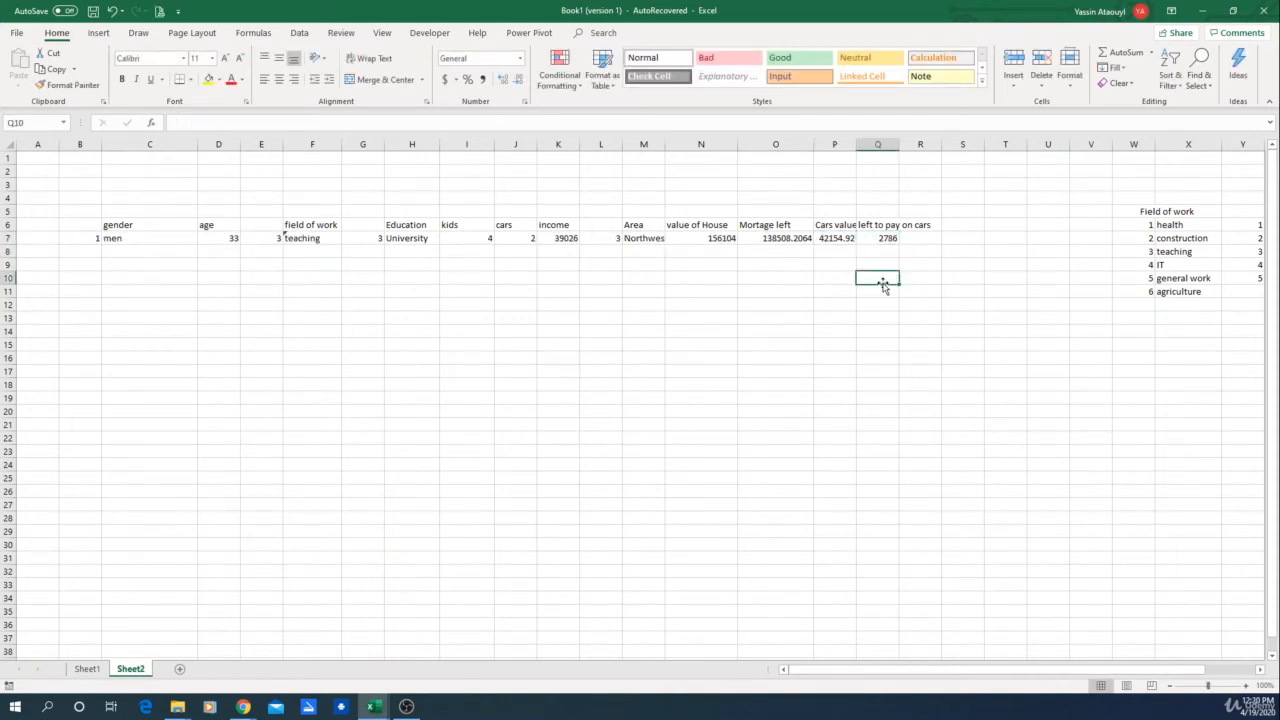
key("F9")
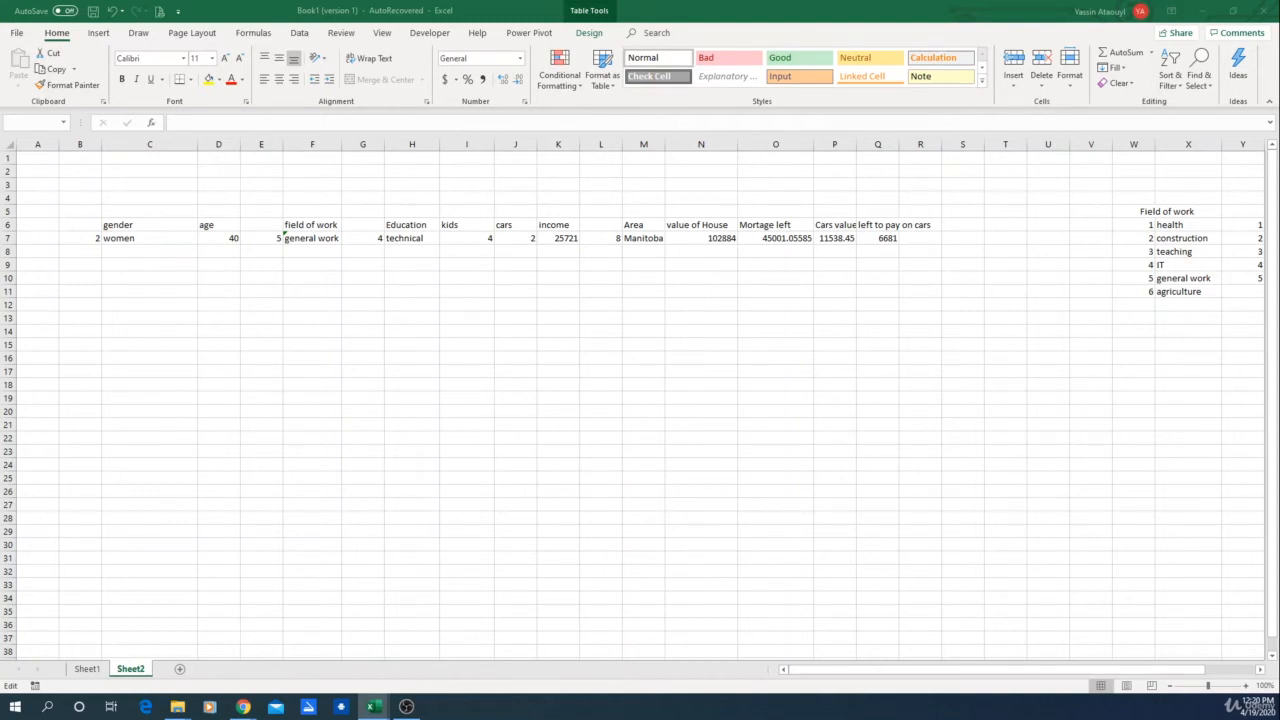
key("Return")
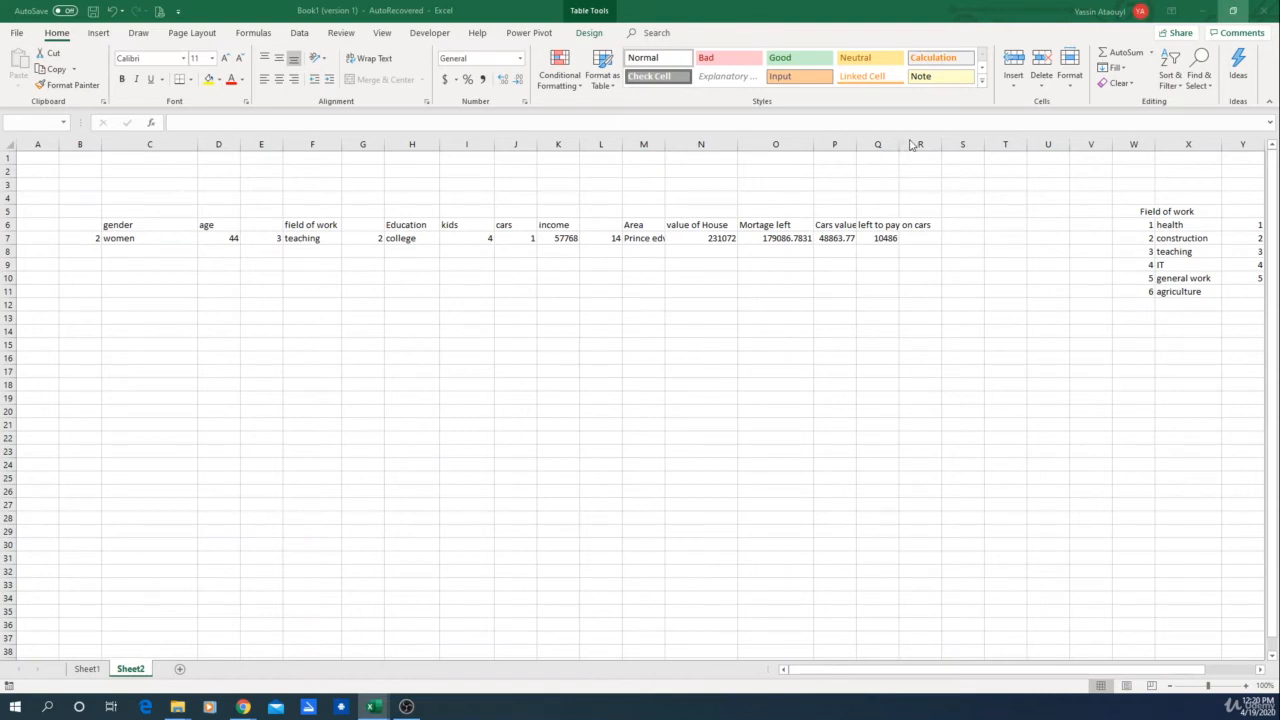
Step: Widen the Cars value and left to pay on cars columns and add the header "Debts" in R6
left_click_drag(856, 144, 975, 144)
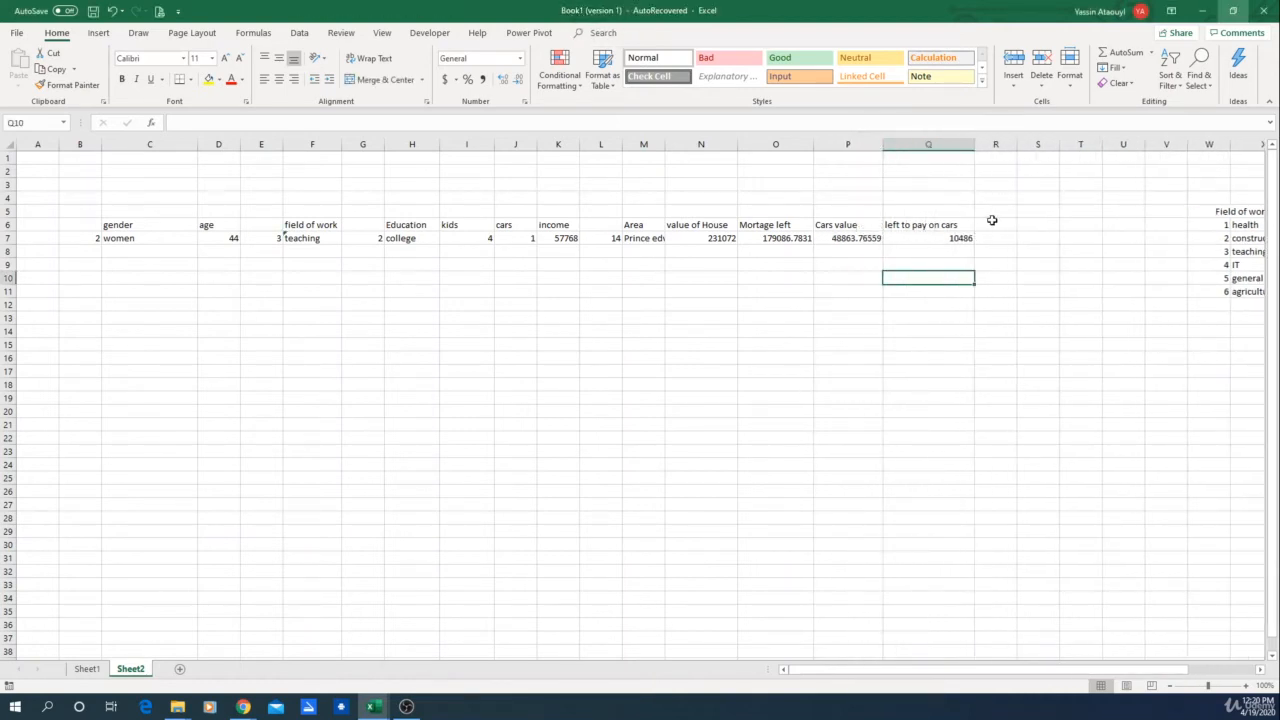
left_click(992, 220)
type("Dw")
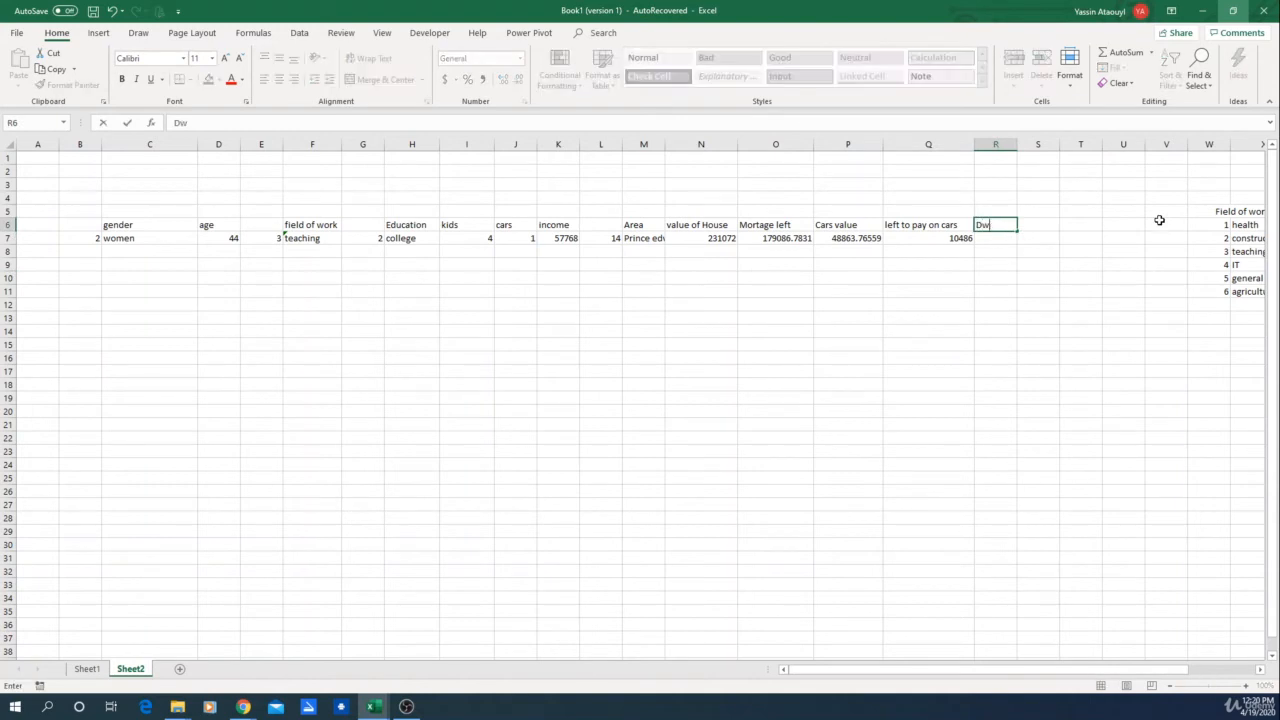
key("BackSpace")
type("ebts")
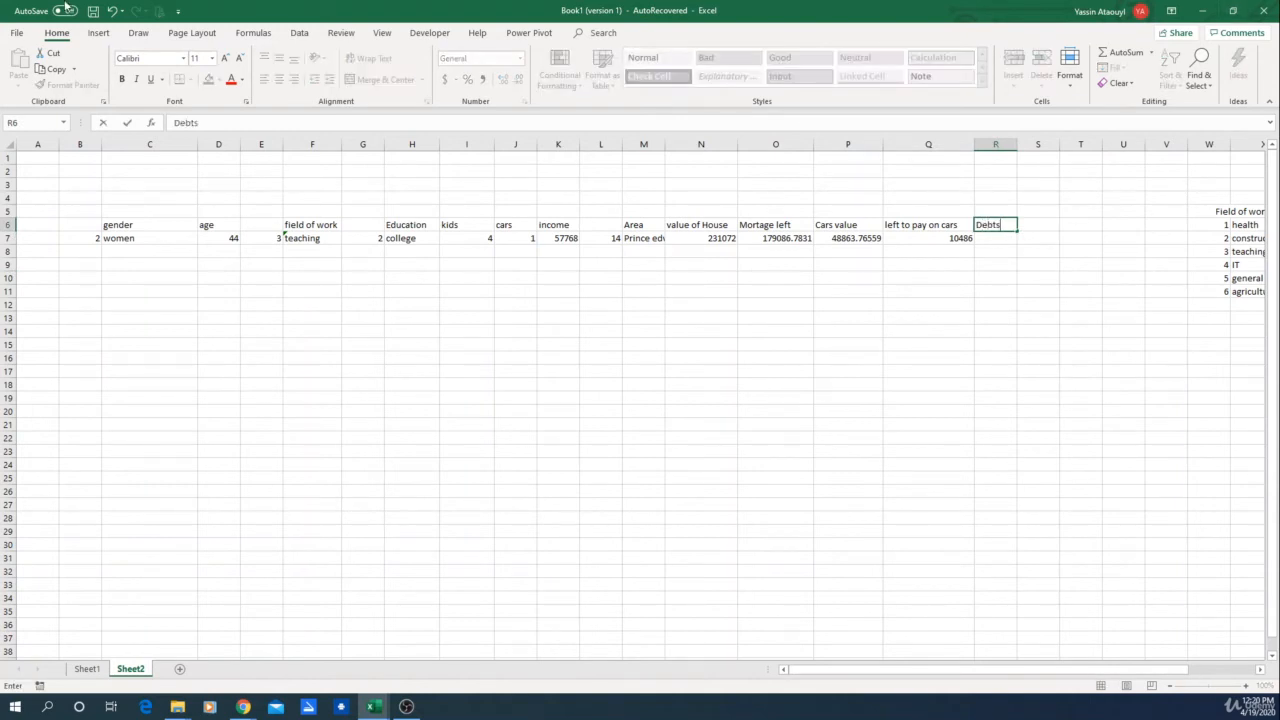
key("ctrl+Return")
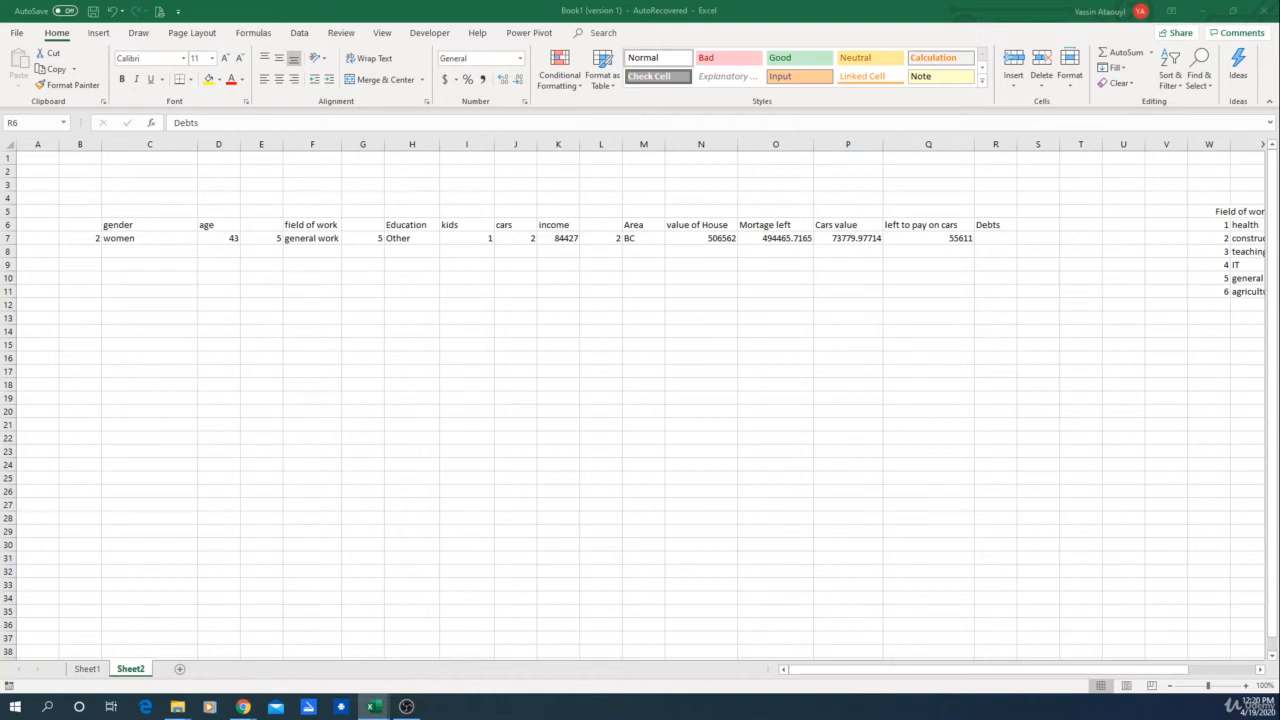
Step: Enter =RAND()*K7*2 in R7 to generate random debts based on income
key("F2")
left_click(997, 242)
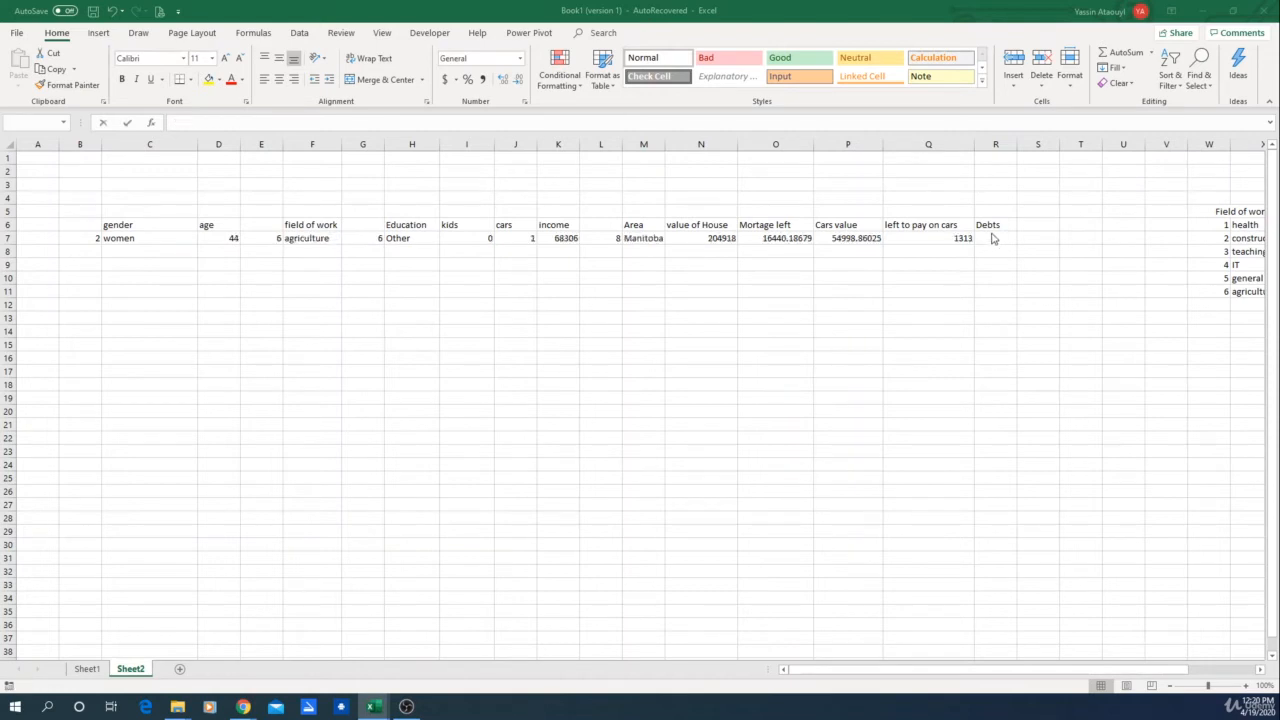
left_click(1000, 238)
type("=ran")
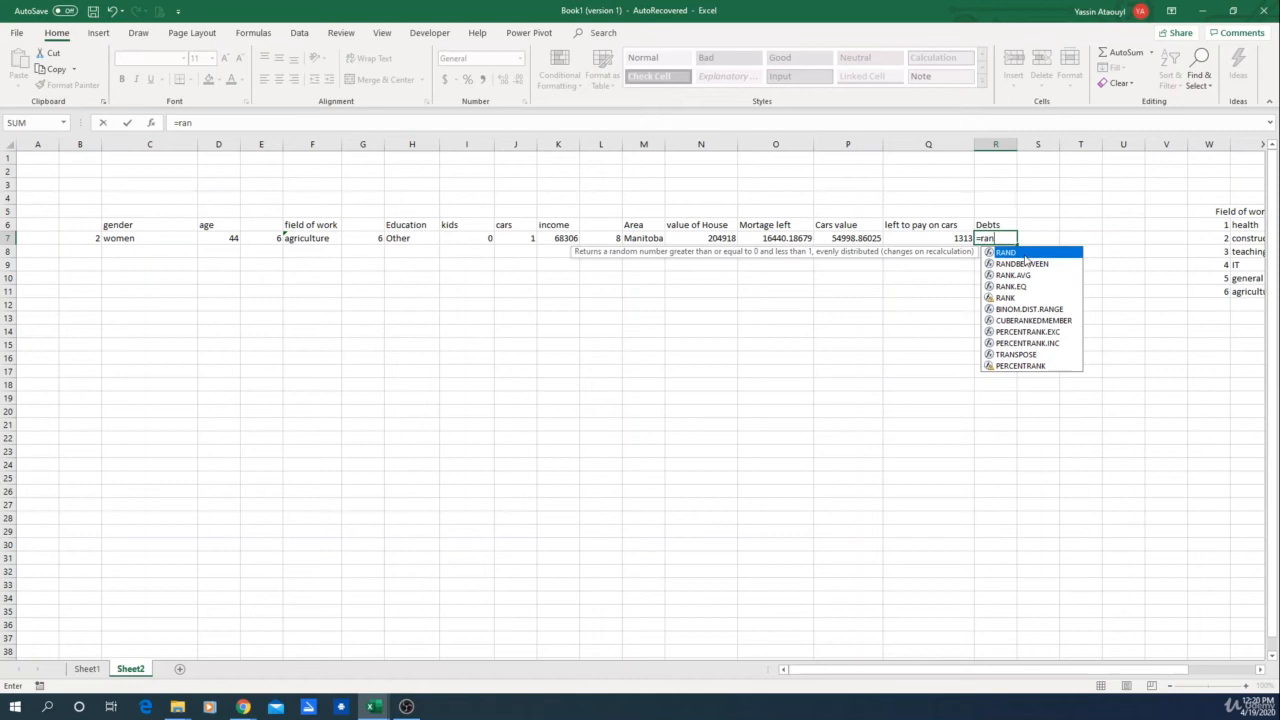
double_click(1010, 252)
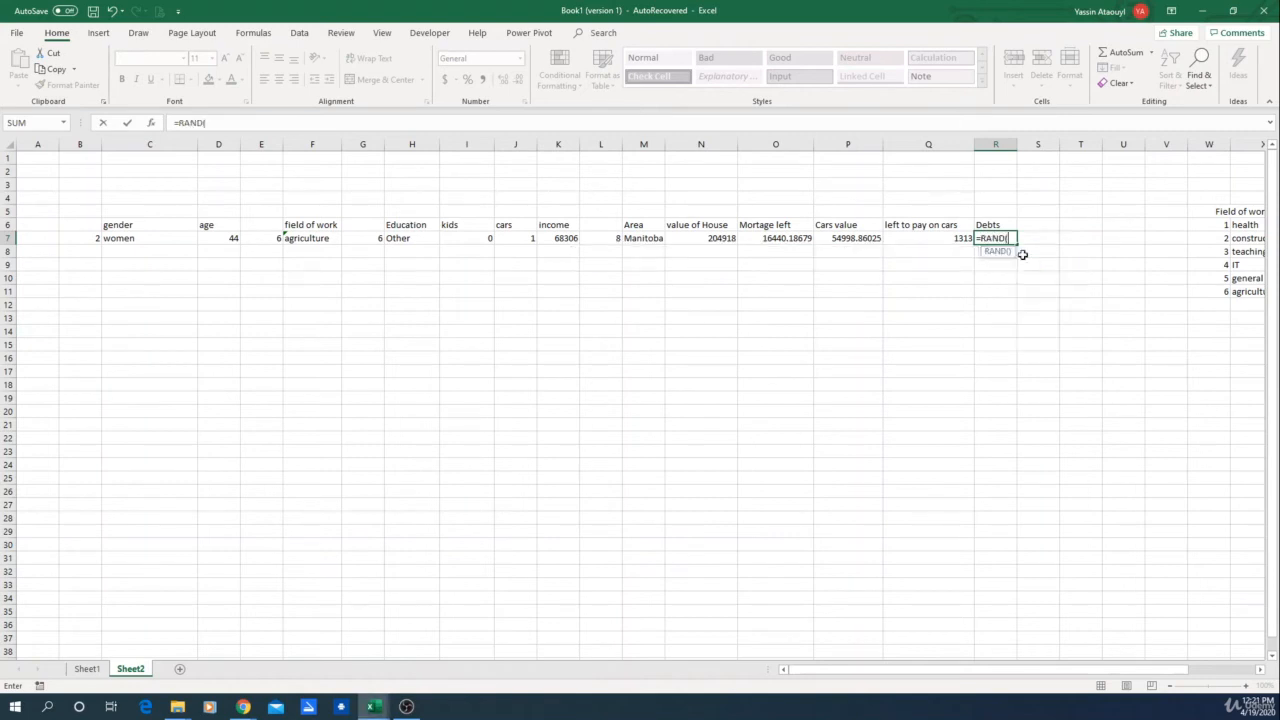
type(")*")
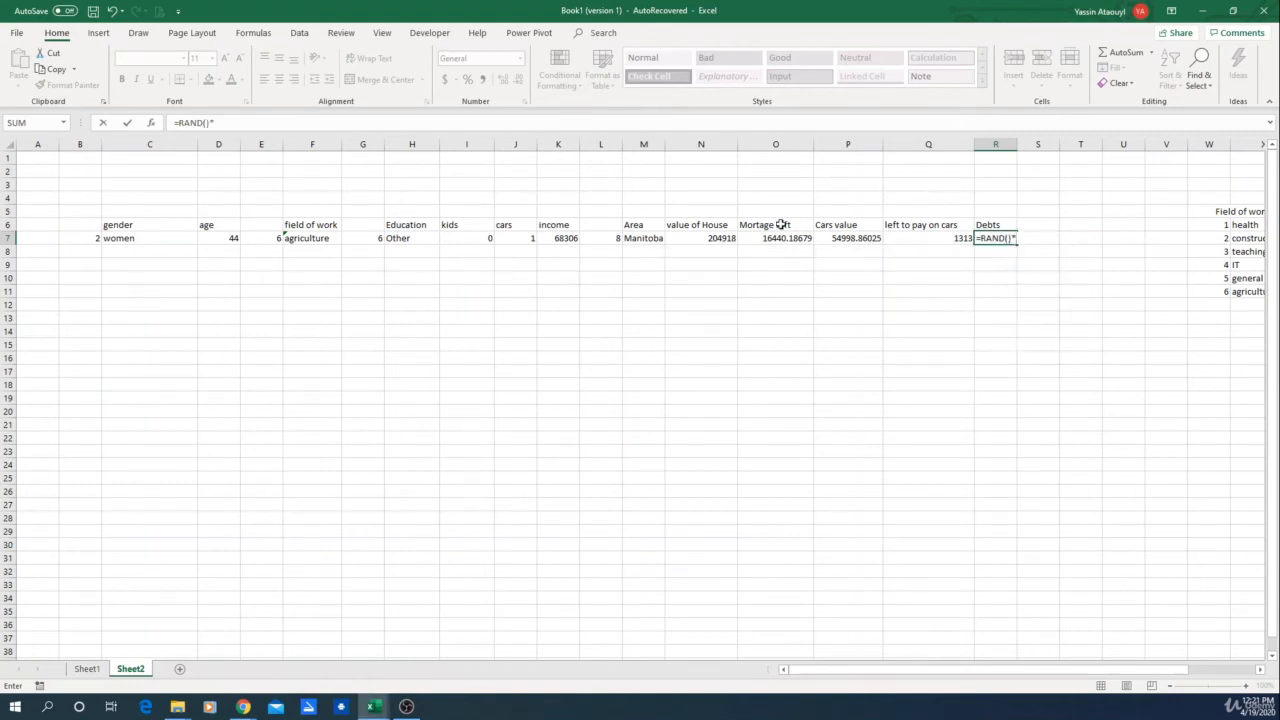
left_click(558, 240)
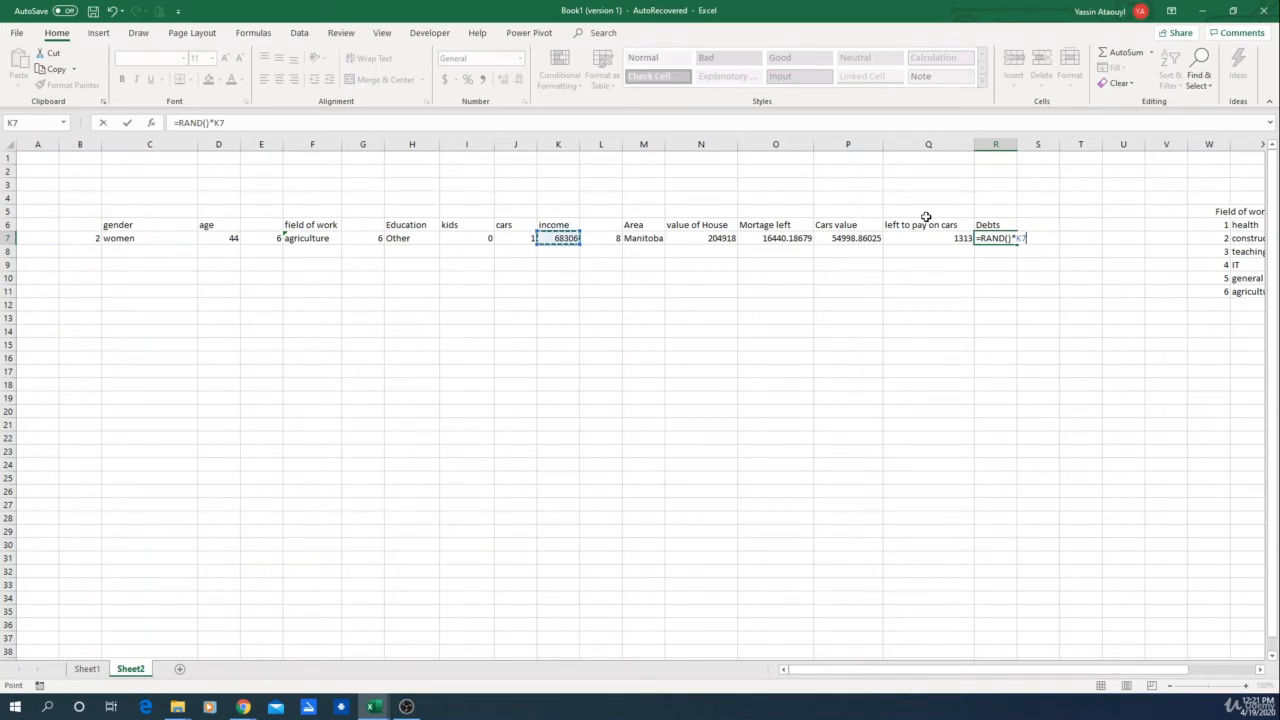
type("*")
type("2")
key("Return")
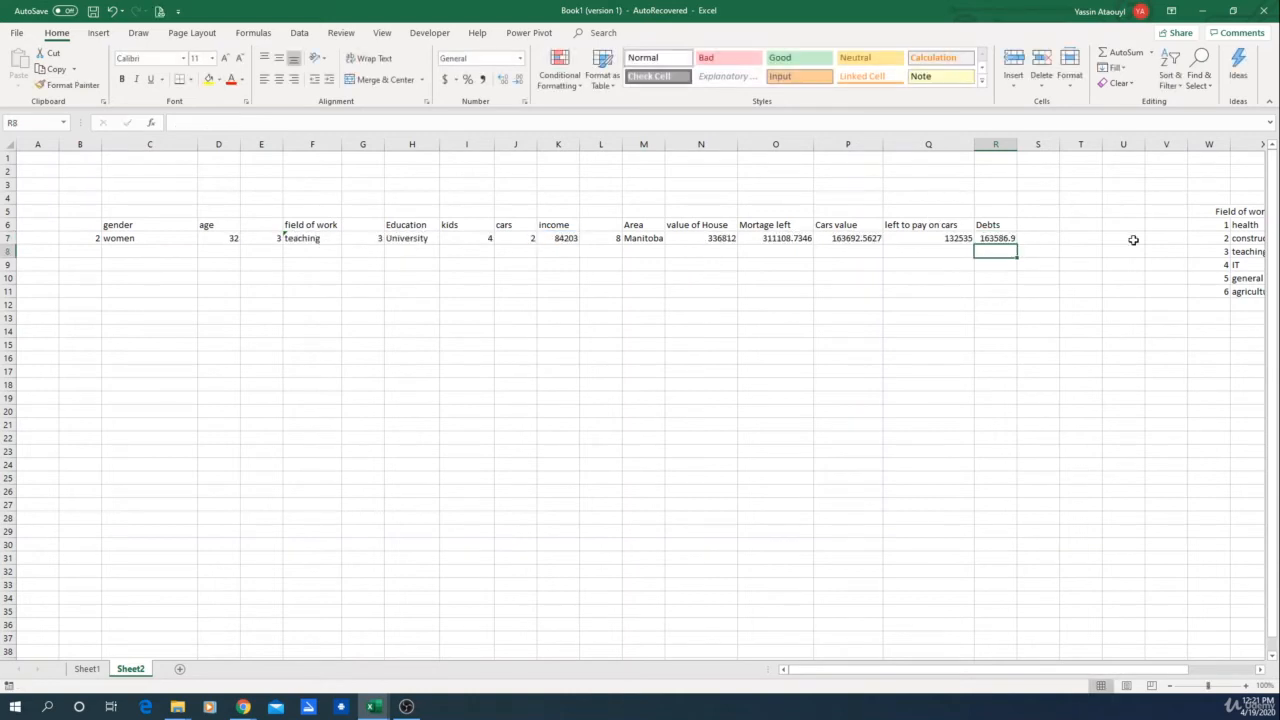
Step: Recalculate the sheet to test the debts formula and add the header "Investments" in S6
left_click(1001, 238)
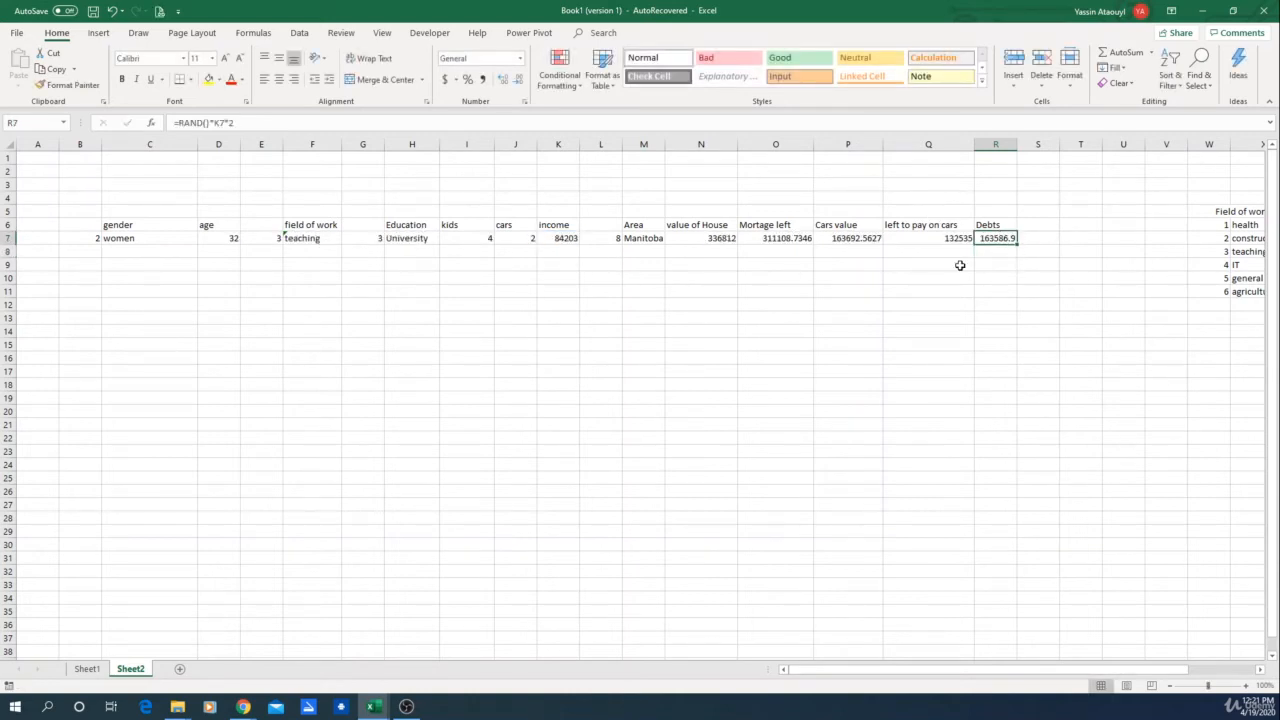
left_click(1028, 222)
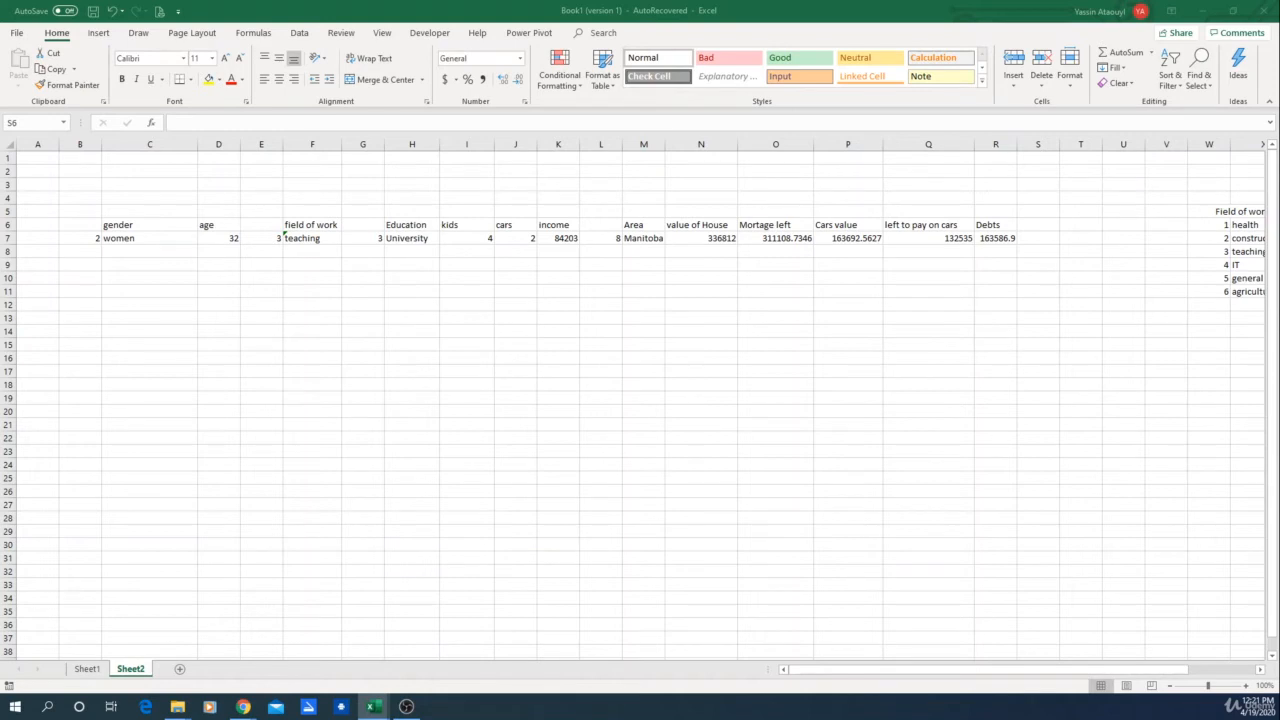
key("F2")
key("F9")
left_click(1038, 231)
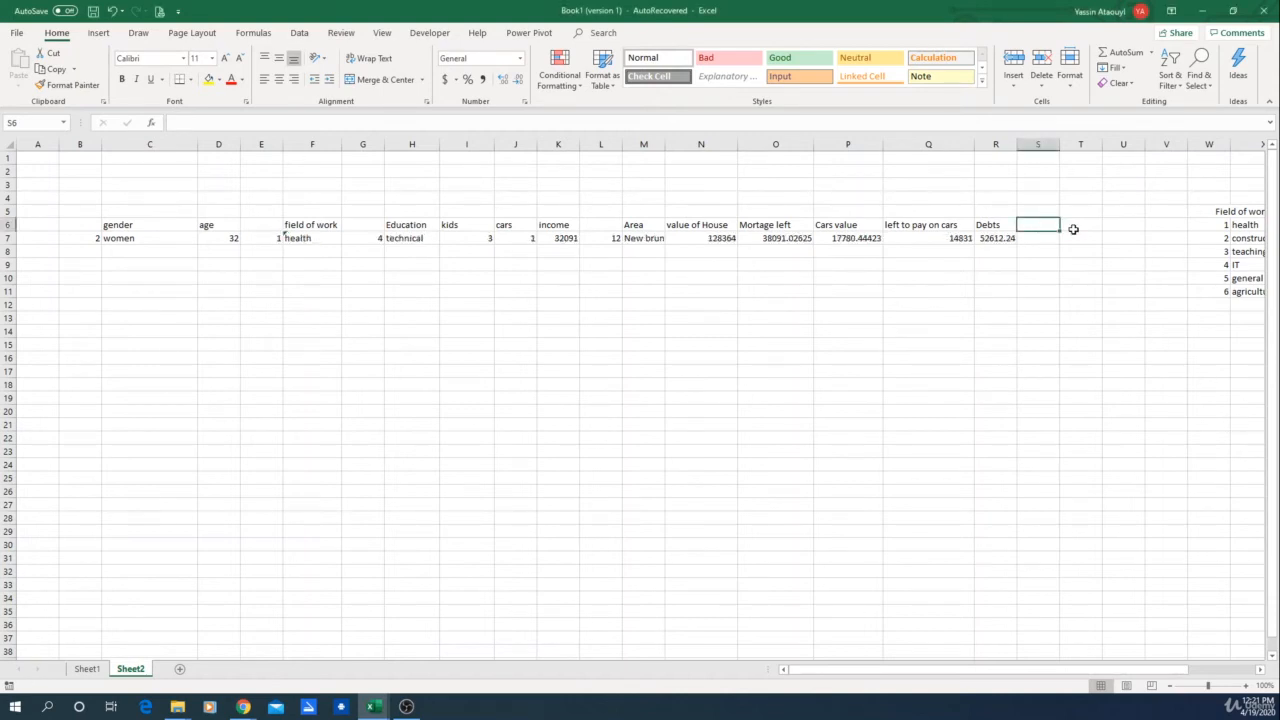
type("Inve")
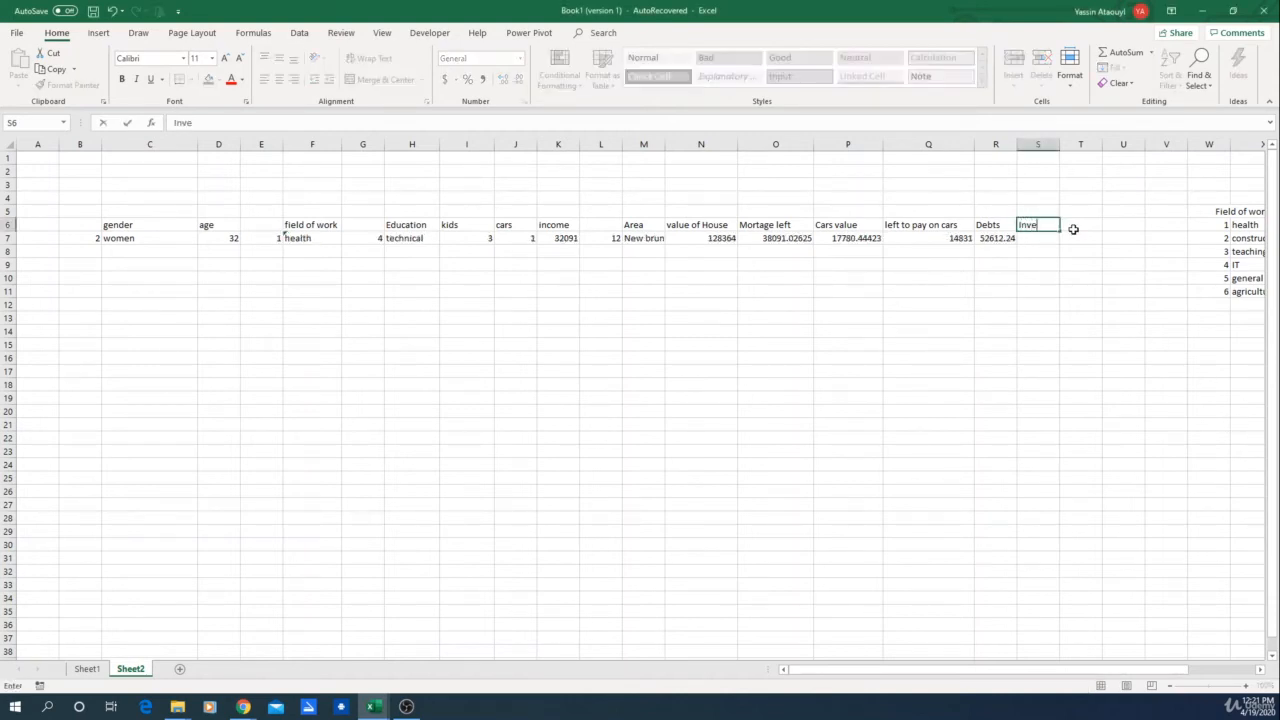
type("stments")
key("Return")
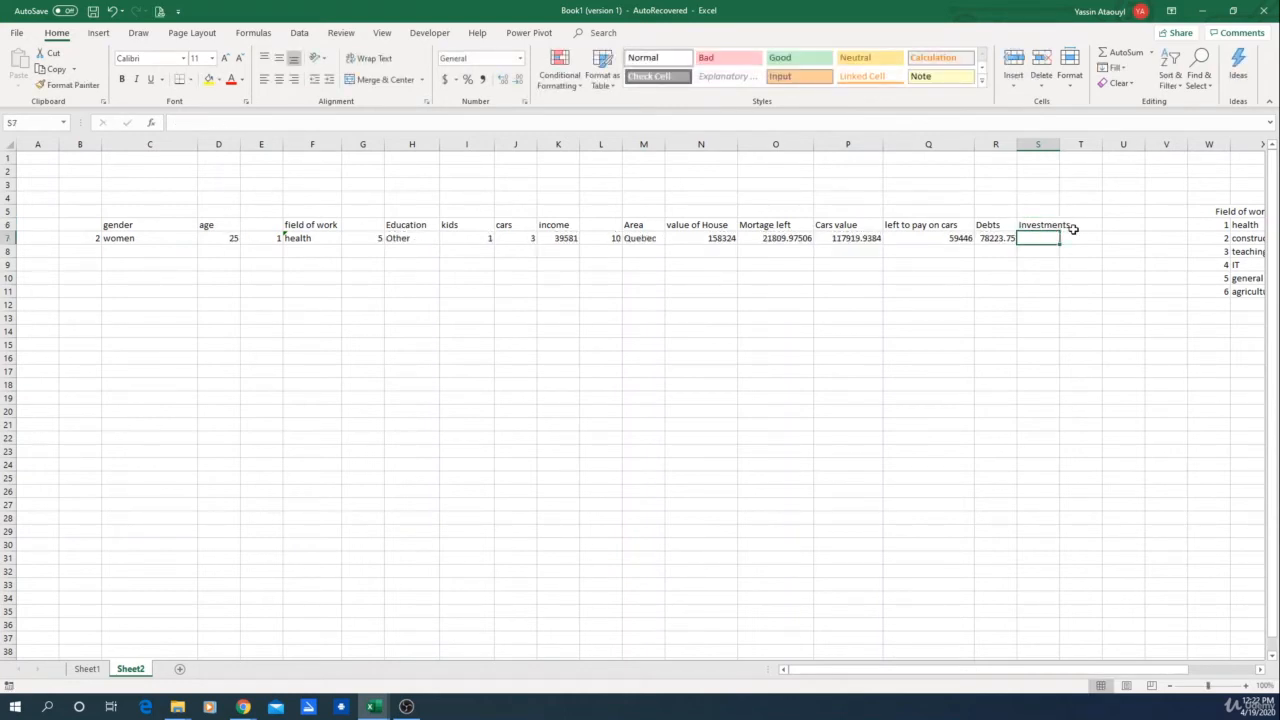
Step: Enter =RAND()*K7*1.5 in S7 to generate random investments, fixing the decimal separator in the multiplier
type("=")
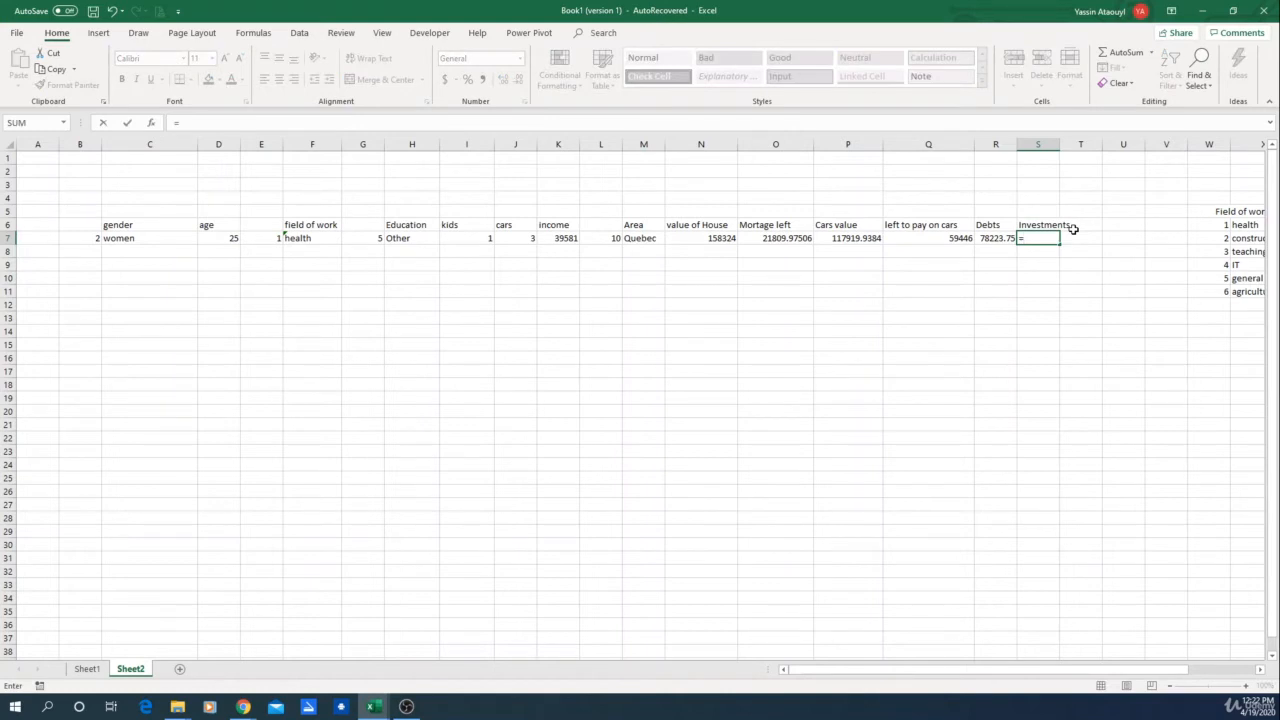
type("RAND(")
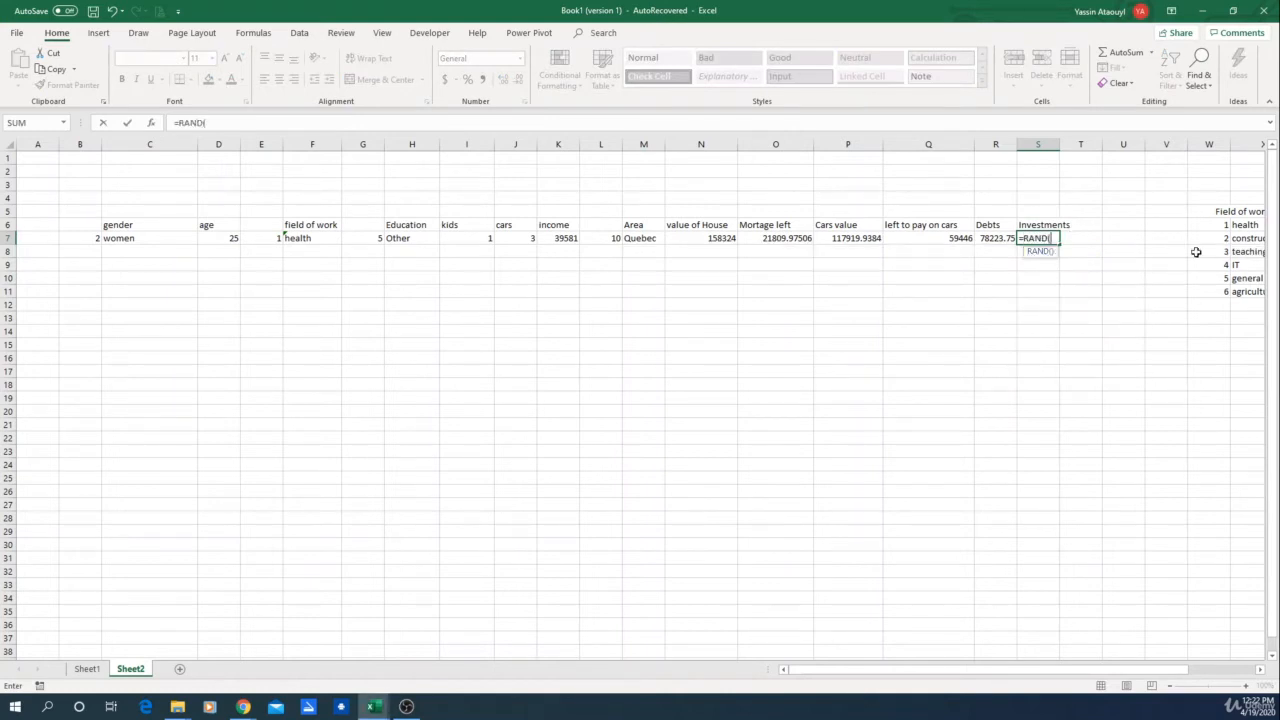
type("0,1")
key("BackSpace")
key("BackSpace")
key("BackSpace")
type(")*")
left_click(566, 238)
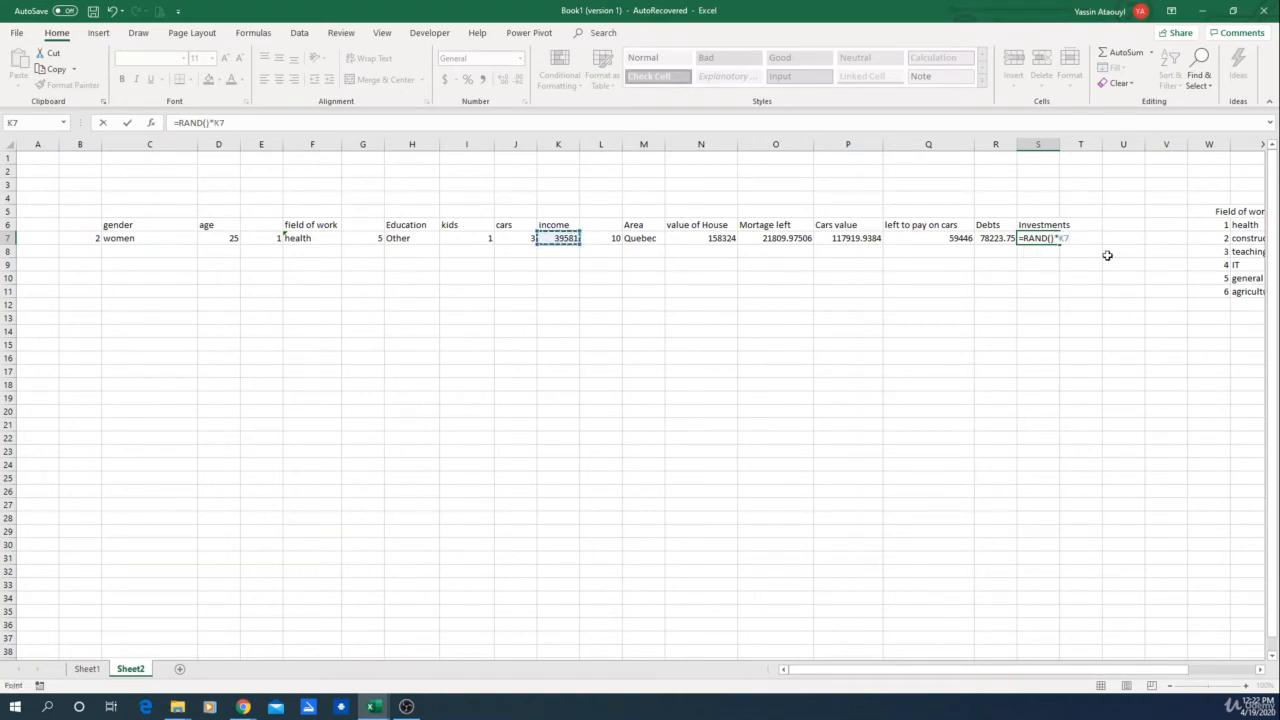
type("*")
type("5")
key("Return")
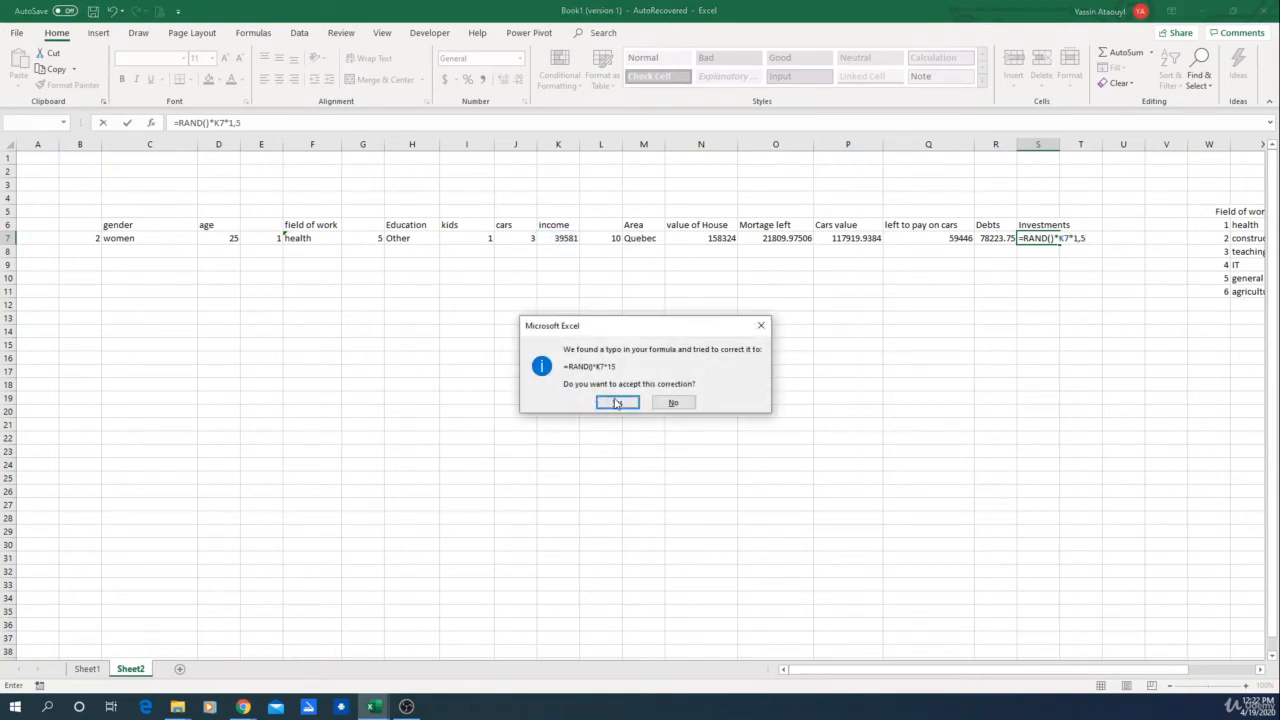
left_click(761, 325)
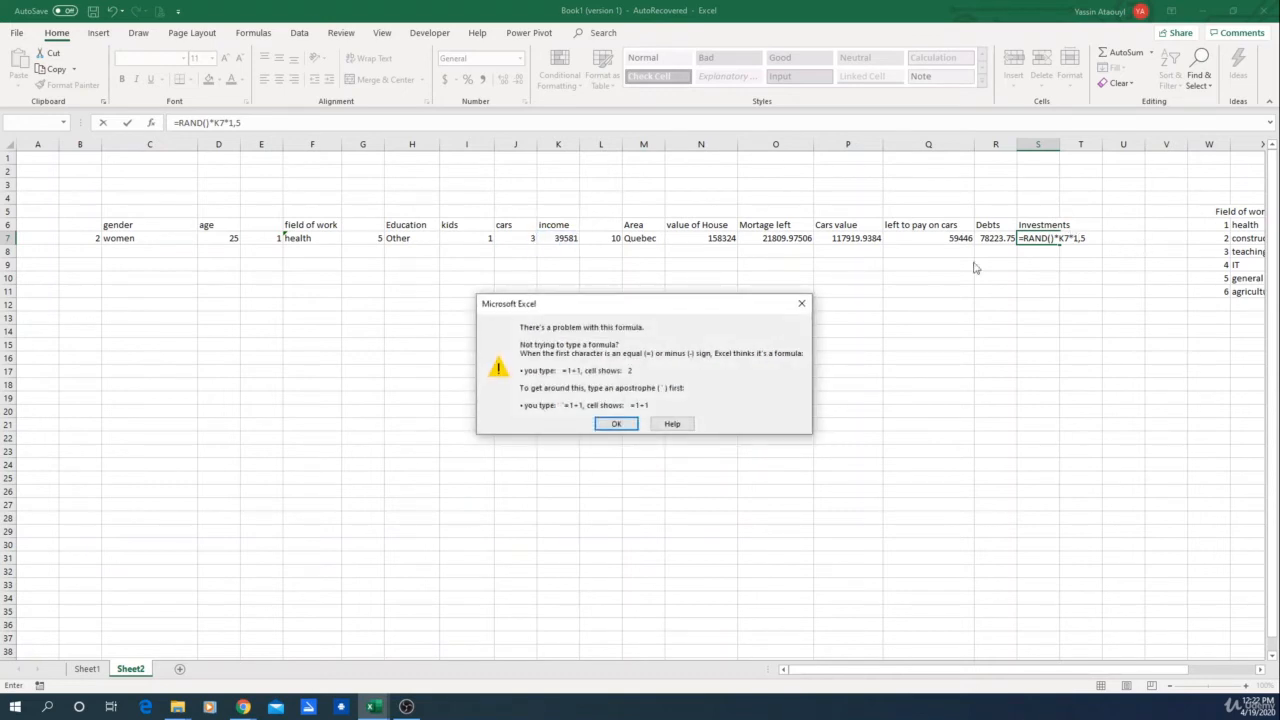
left_click(801, 303)
left_click(236, 122)
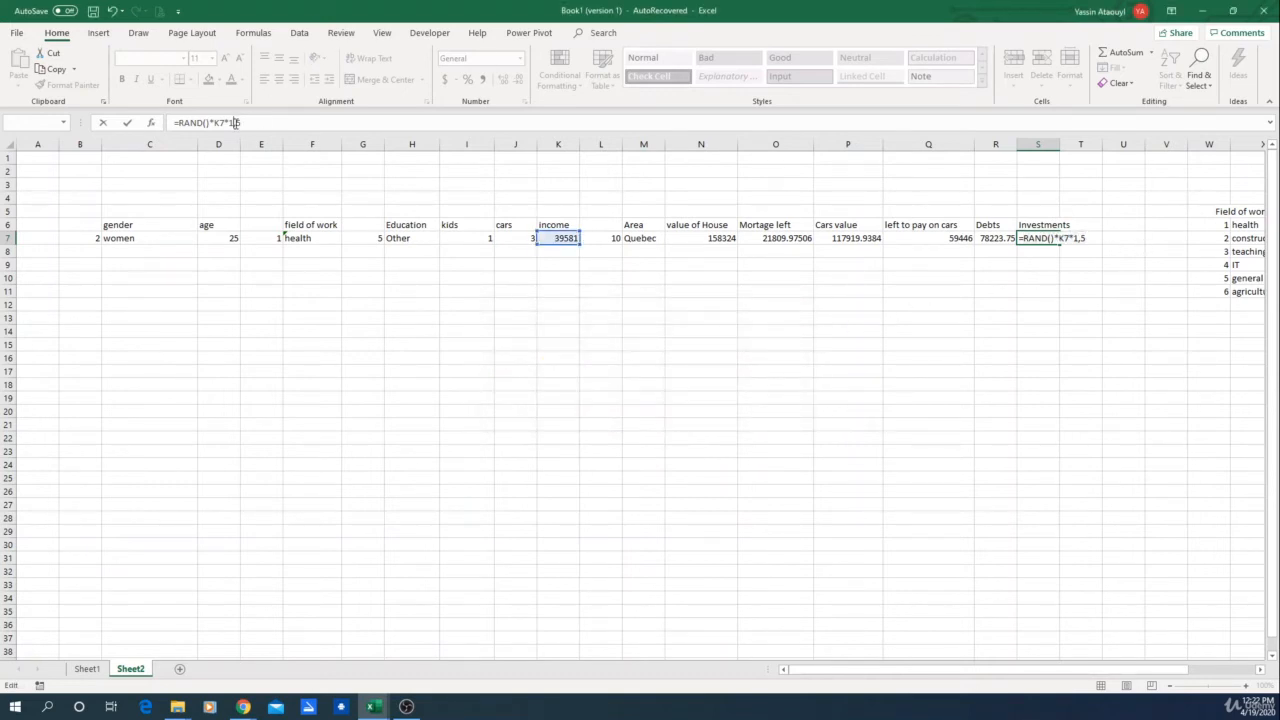
key("Return")
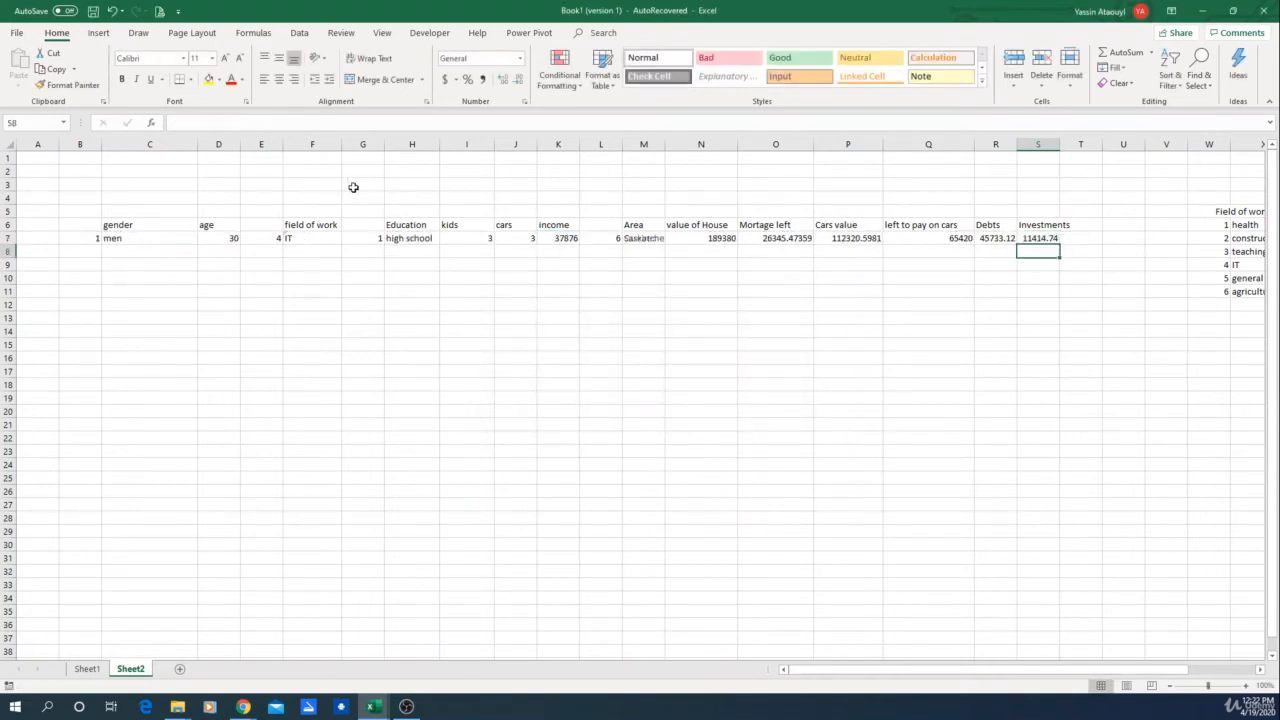
Step: Widen the Investments and Area columns to fit their contents
left_click(1138, 308)
left_click(1032, 241)
left_click_drag(1059, 150, 1106, 150)
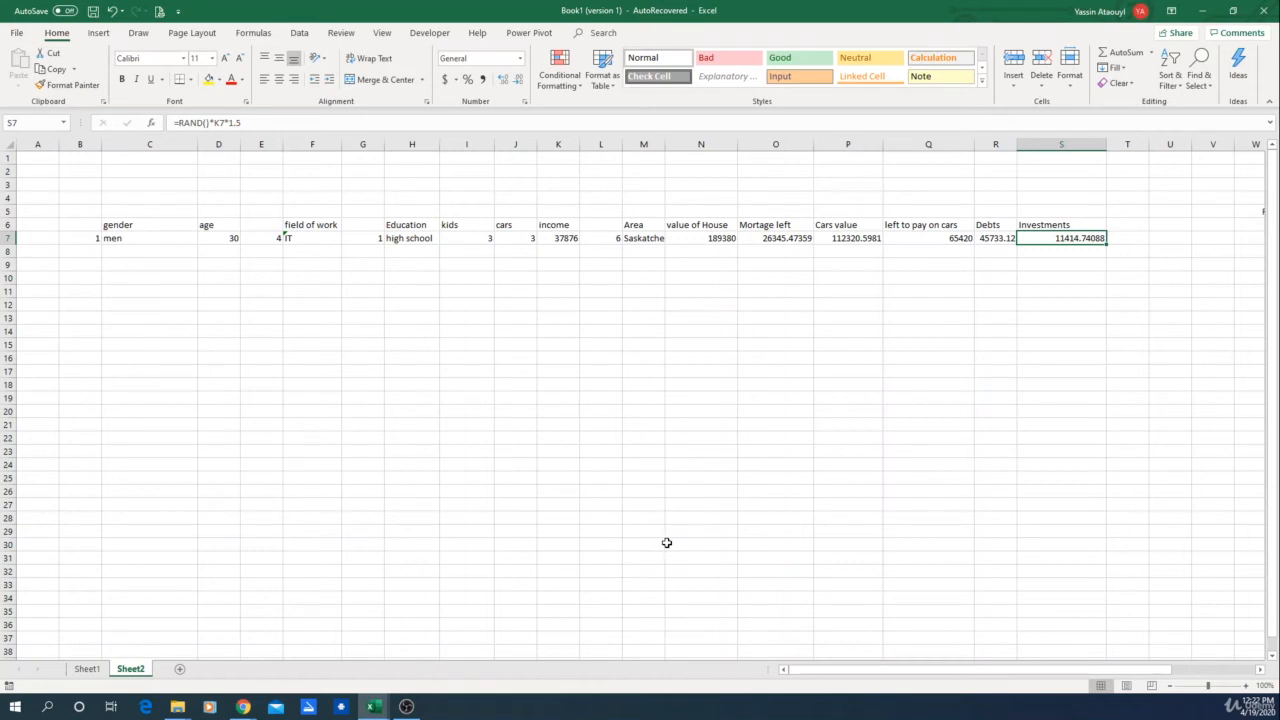
left_click_drag(665, 145, 683, 145)
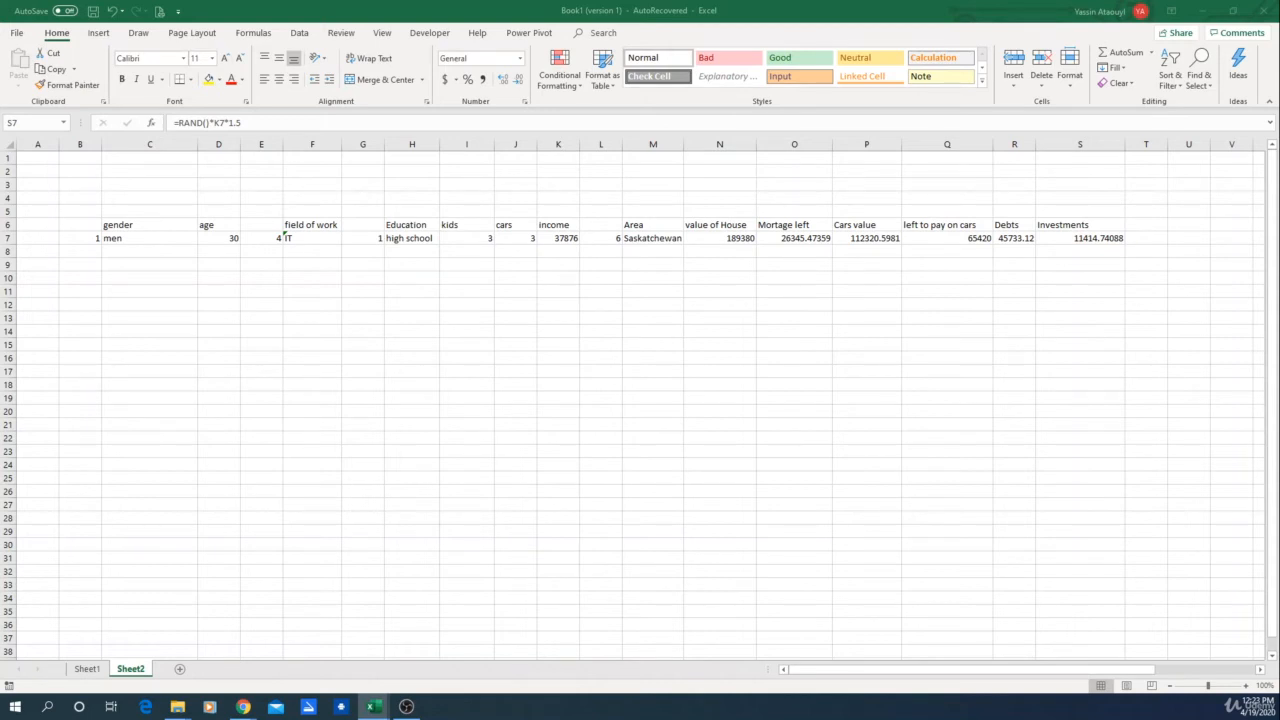
Step: Add the column header "Values of the person" in T6
left_click(1139, 224)
type("=")
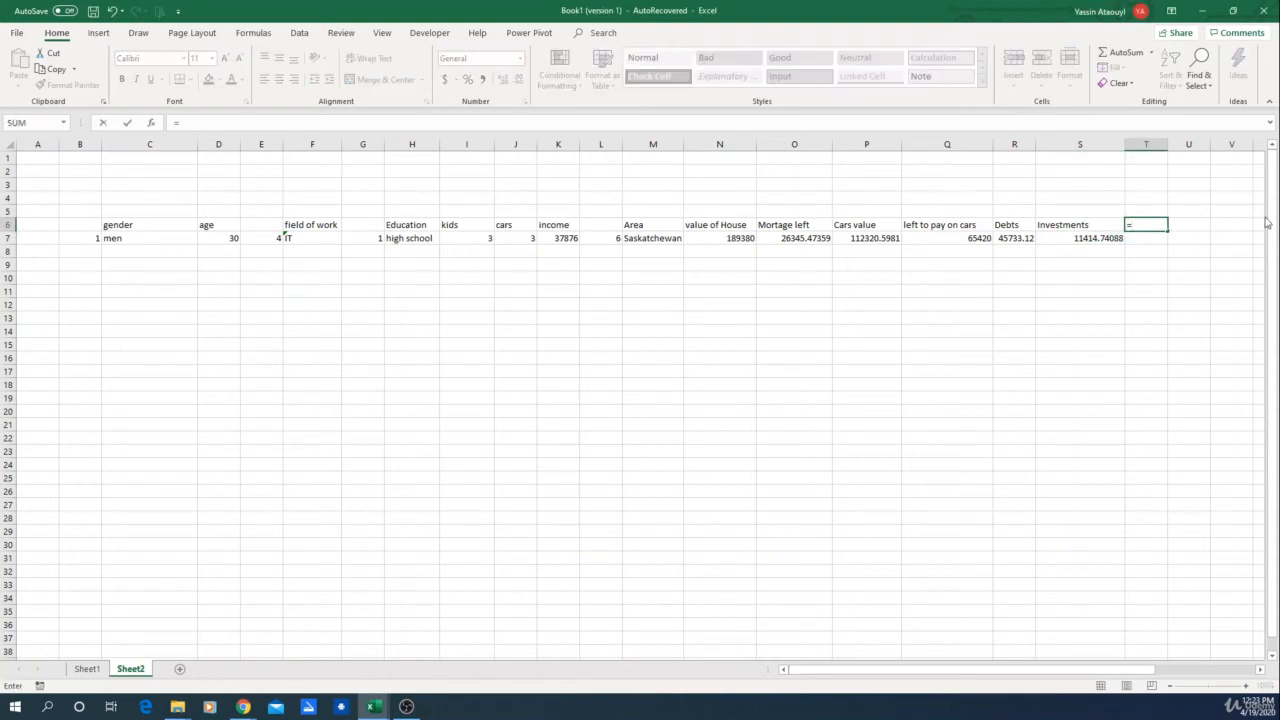
key("Escape")
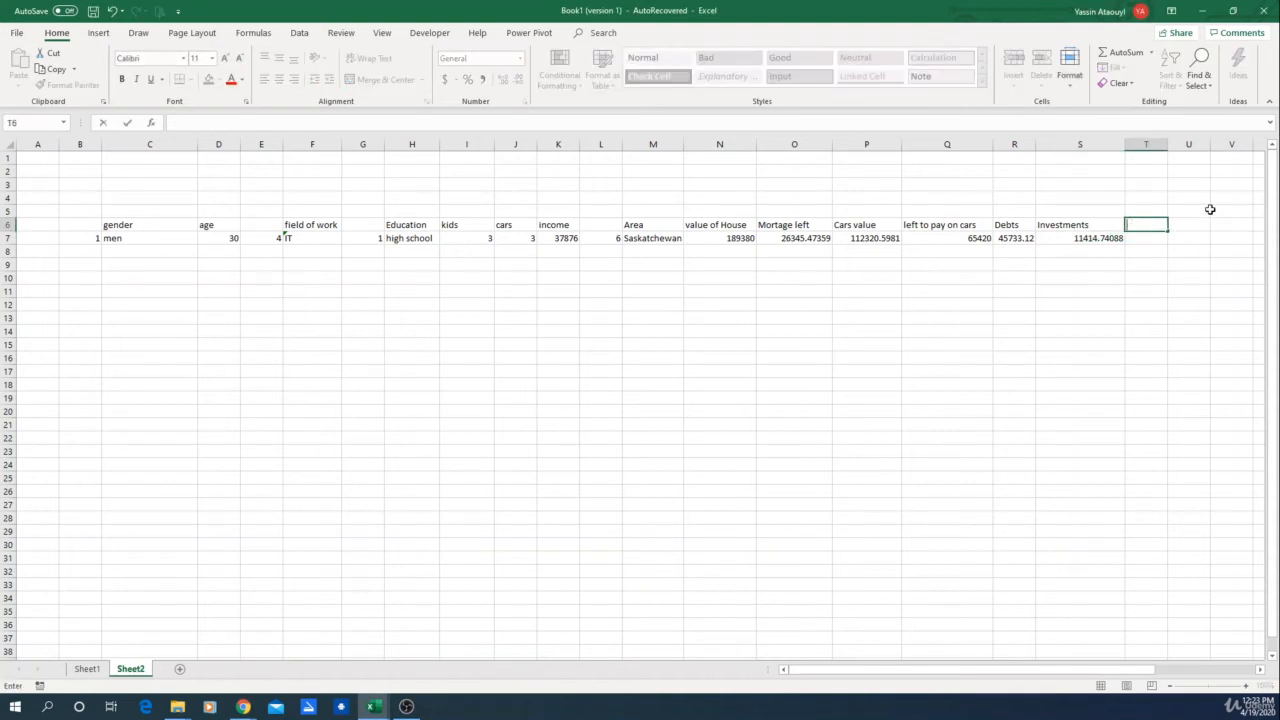
type("Values")
type("of the person")
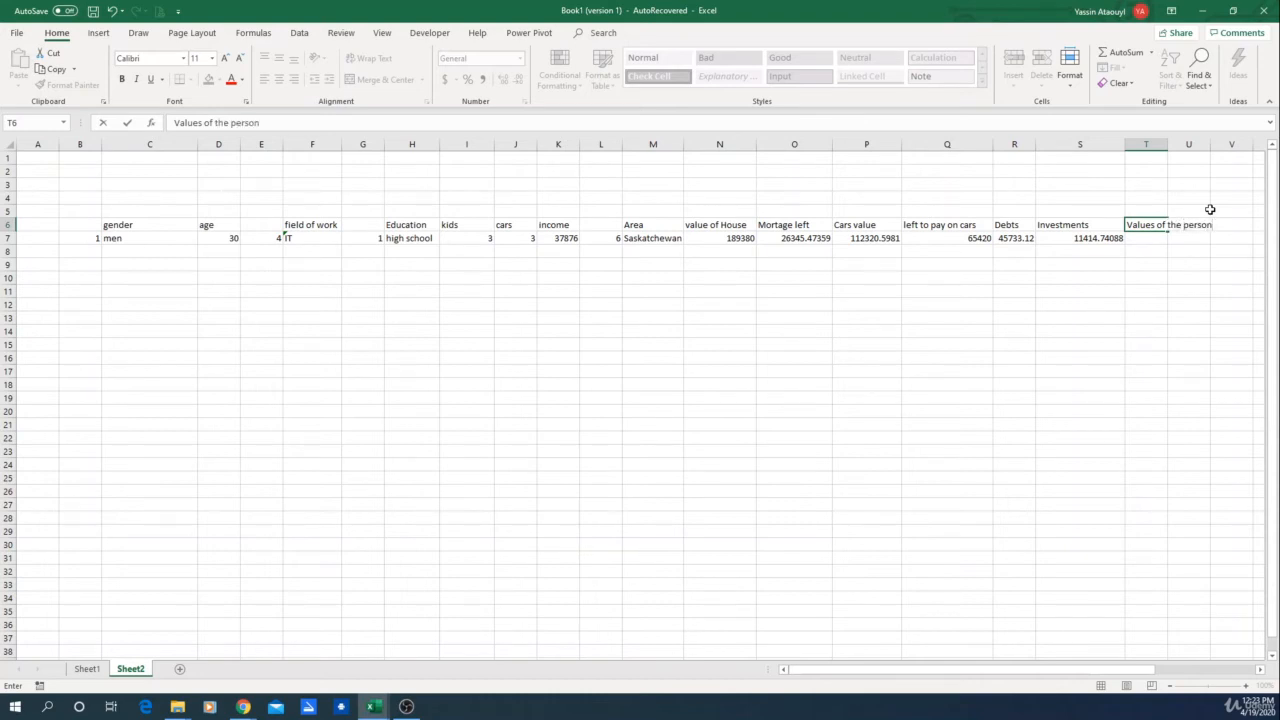
key("Return")
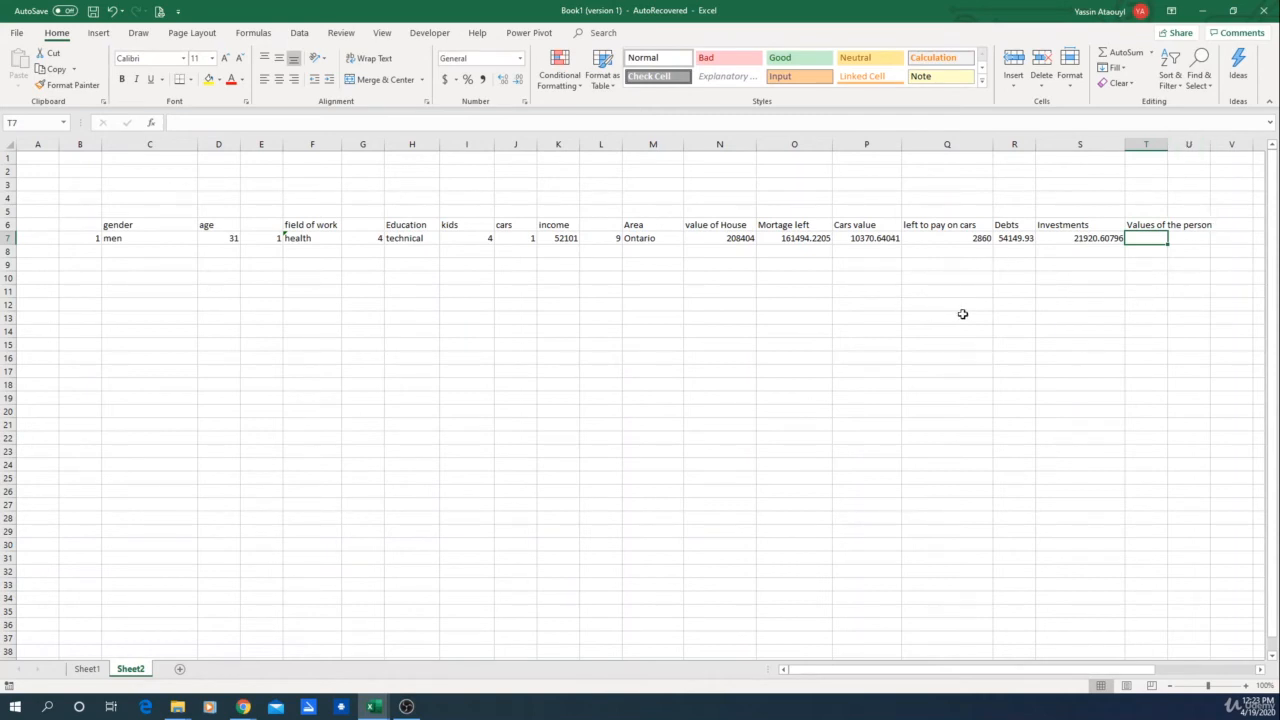
Step: Enter =N7+P7+S7 in T7 to total house, cars and investments, then widen the column
type("=")
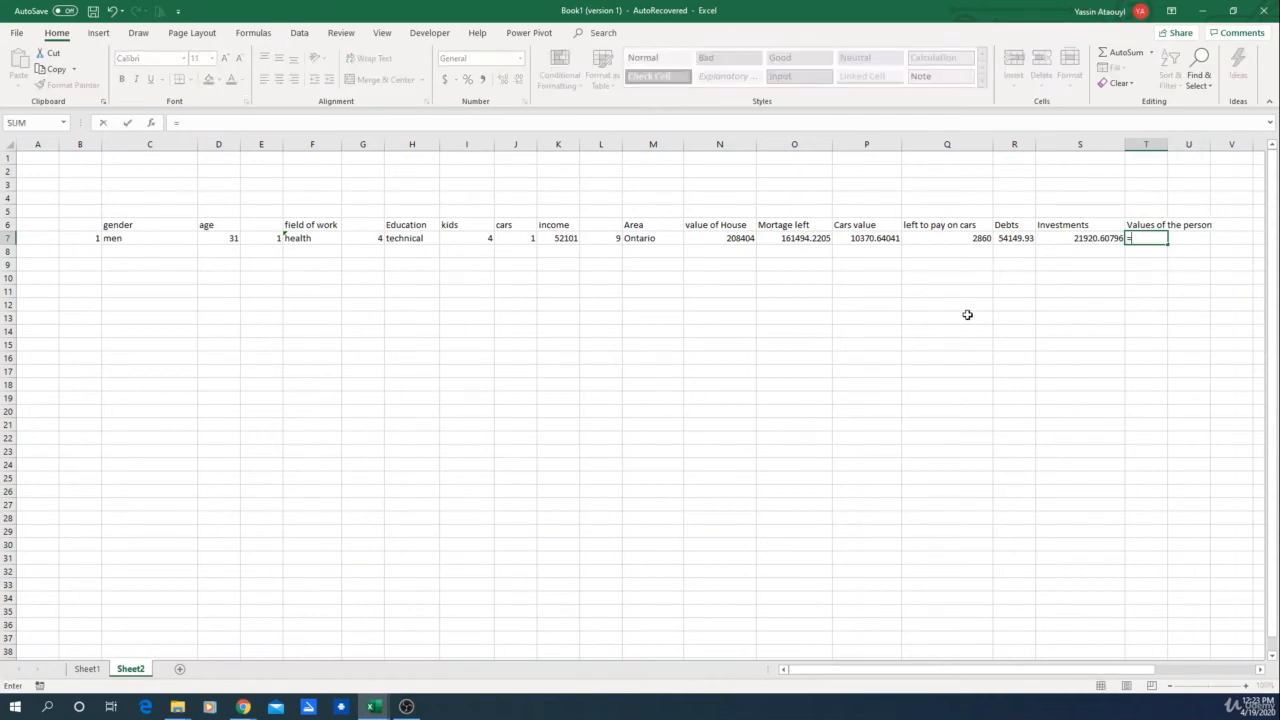
left_click(731, 244)
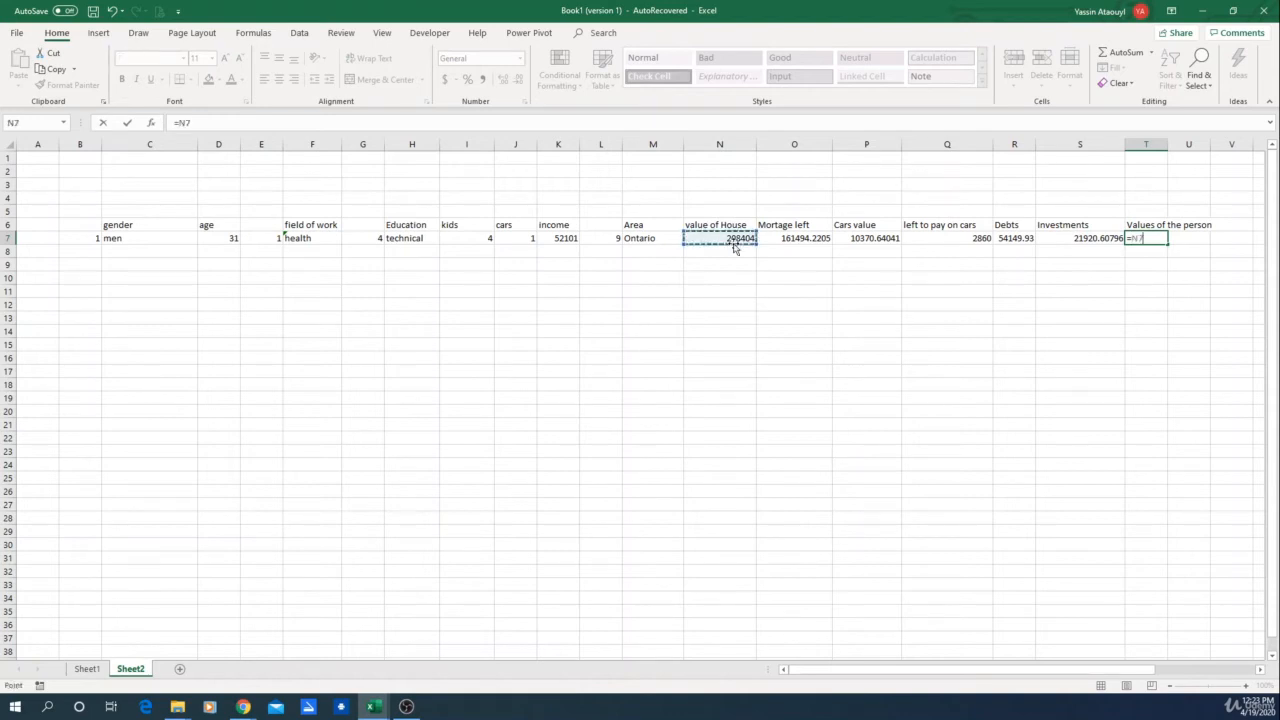
type("+")
left_click(878, 244)
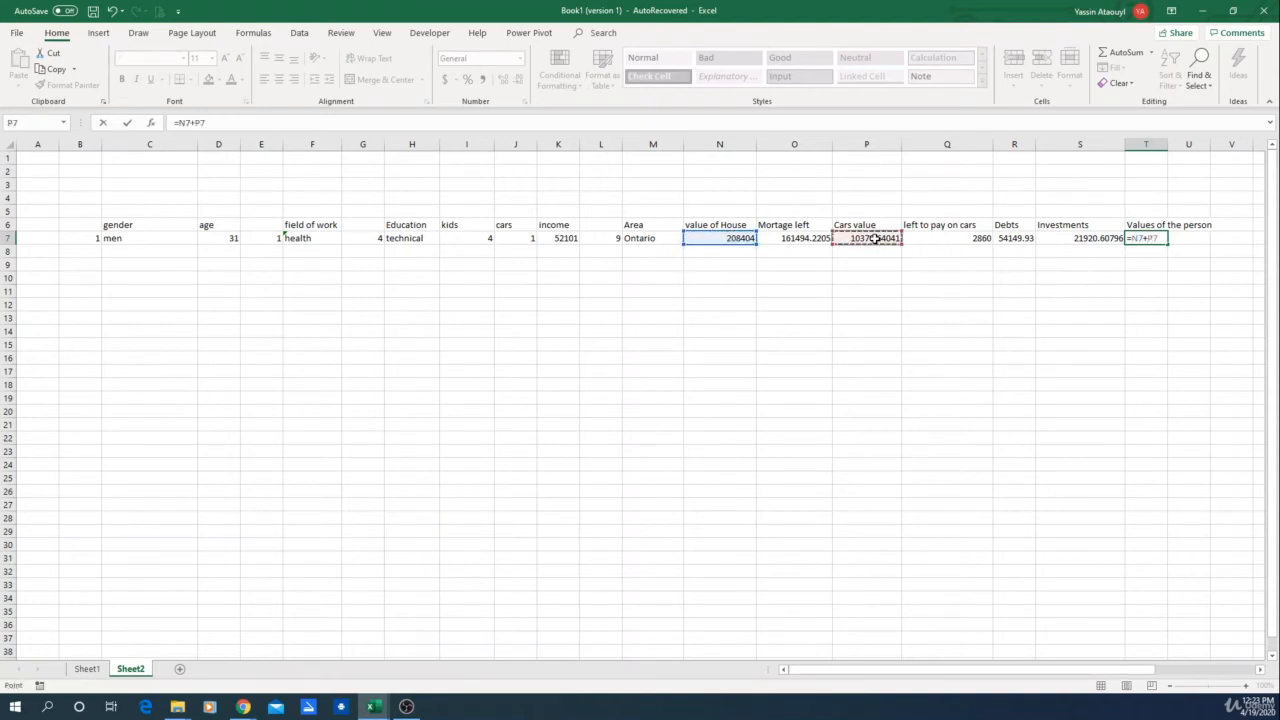
type("+")
left_click(1100, 238)
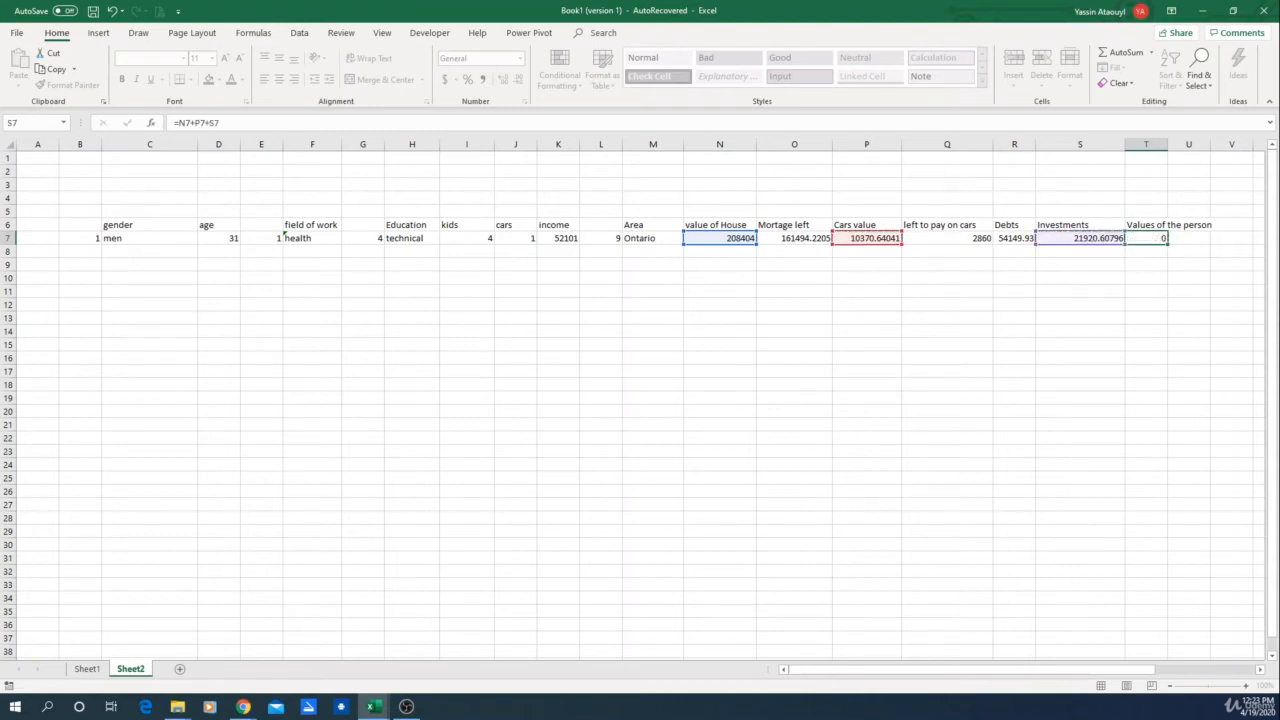
key("Return")
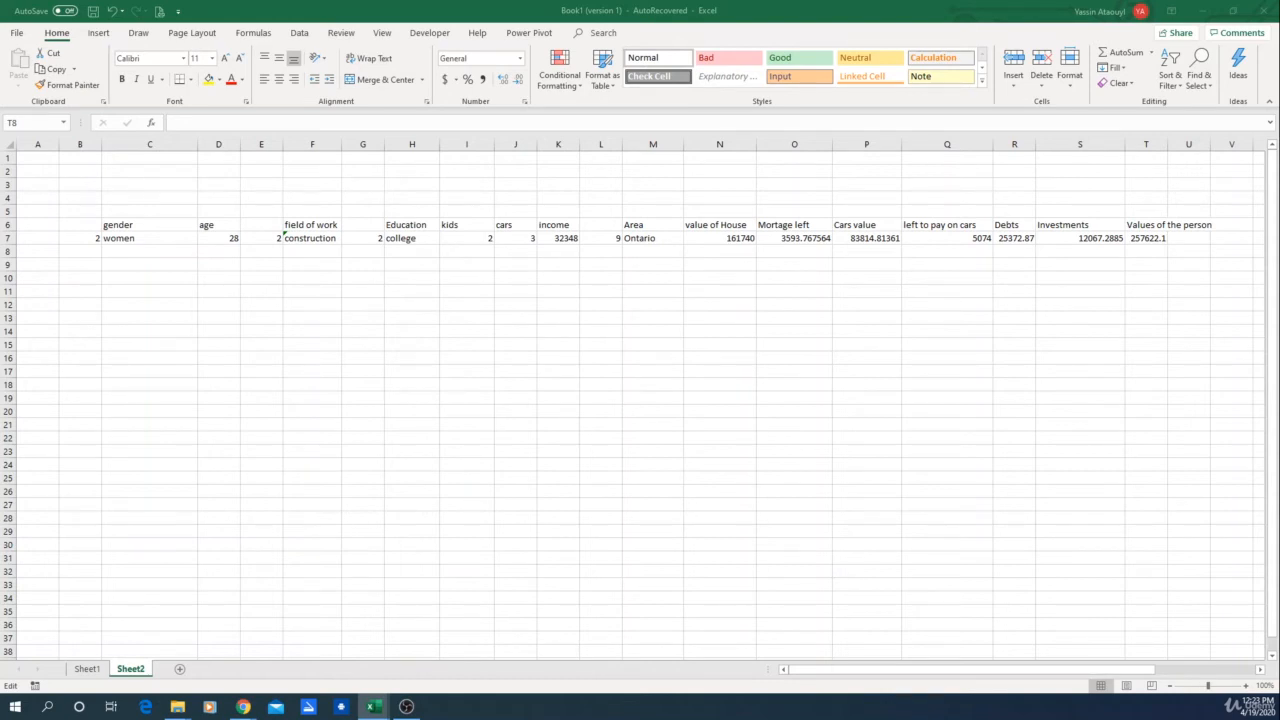
key("Return")
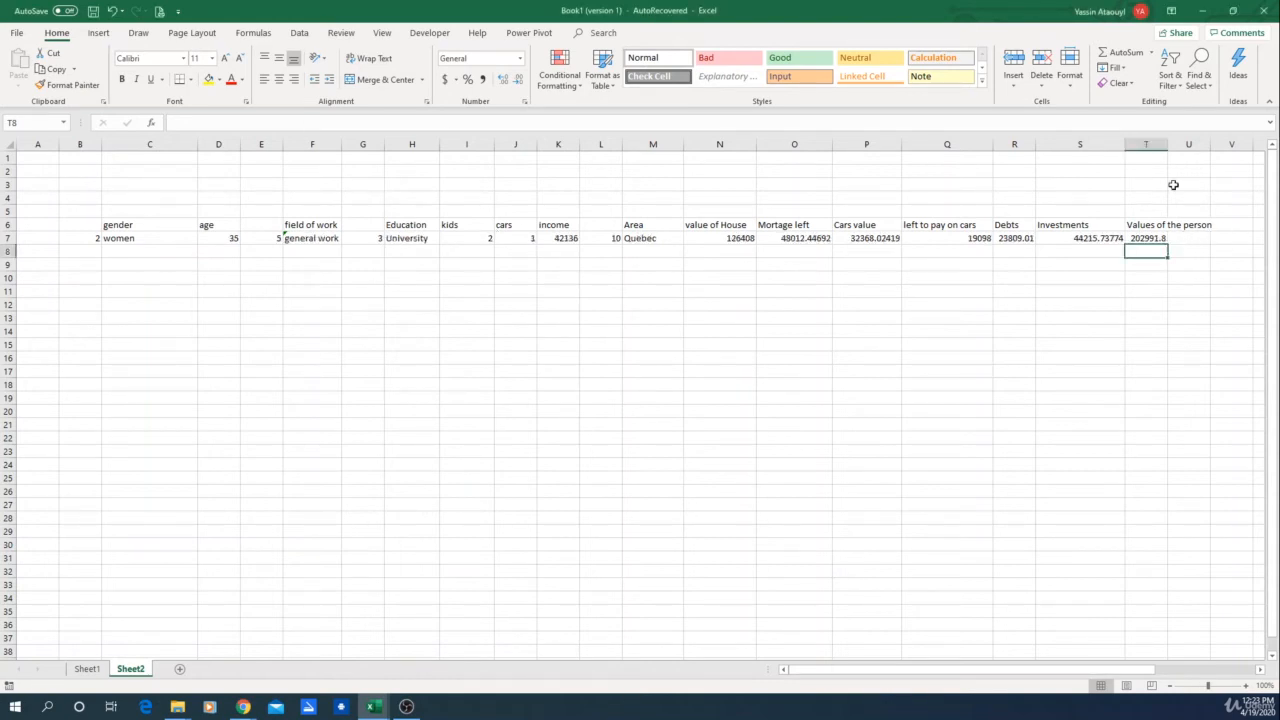
left_click_drag(1168, 145, 1222, 145)
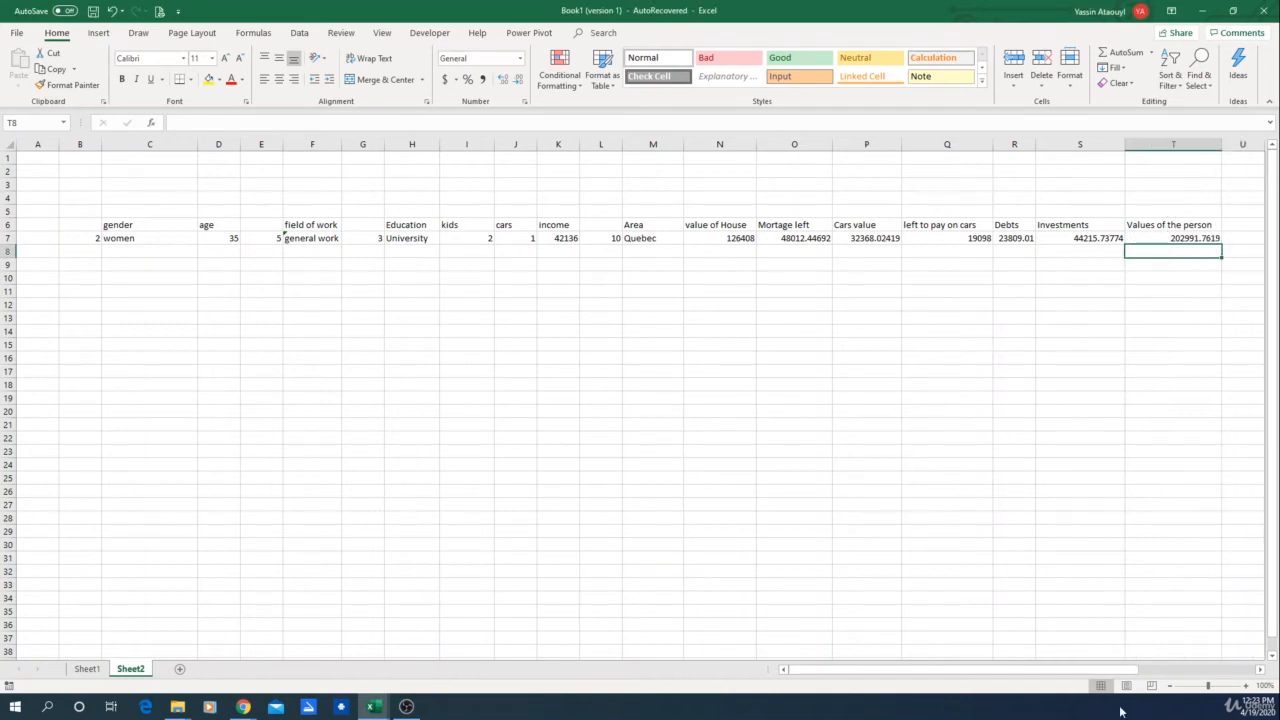
Step: Insert four blank columns between the dataset and the lookup tables
left_click_drag(1011, 671, 1128, 671)
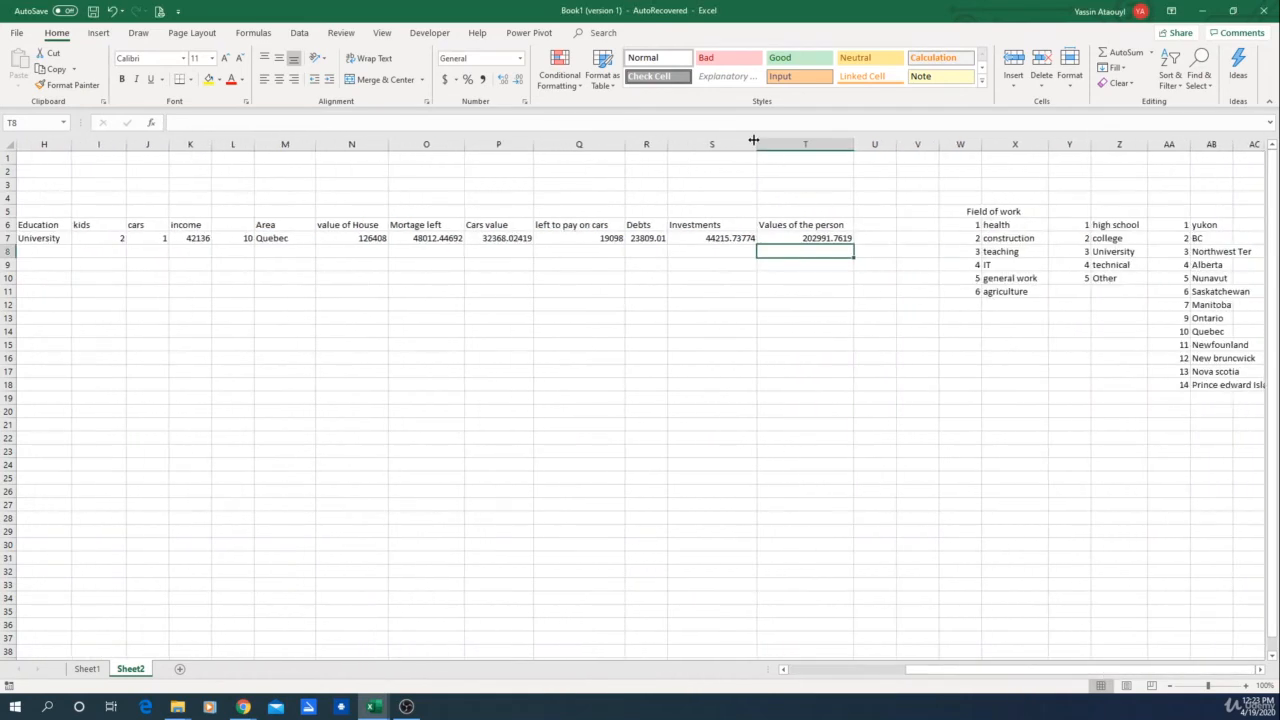
left_click_drag(884, 141, 932, 149)
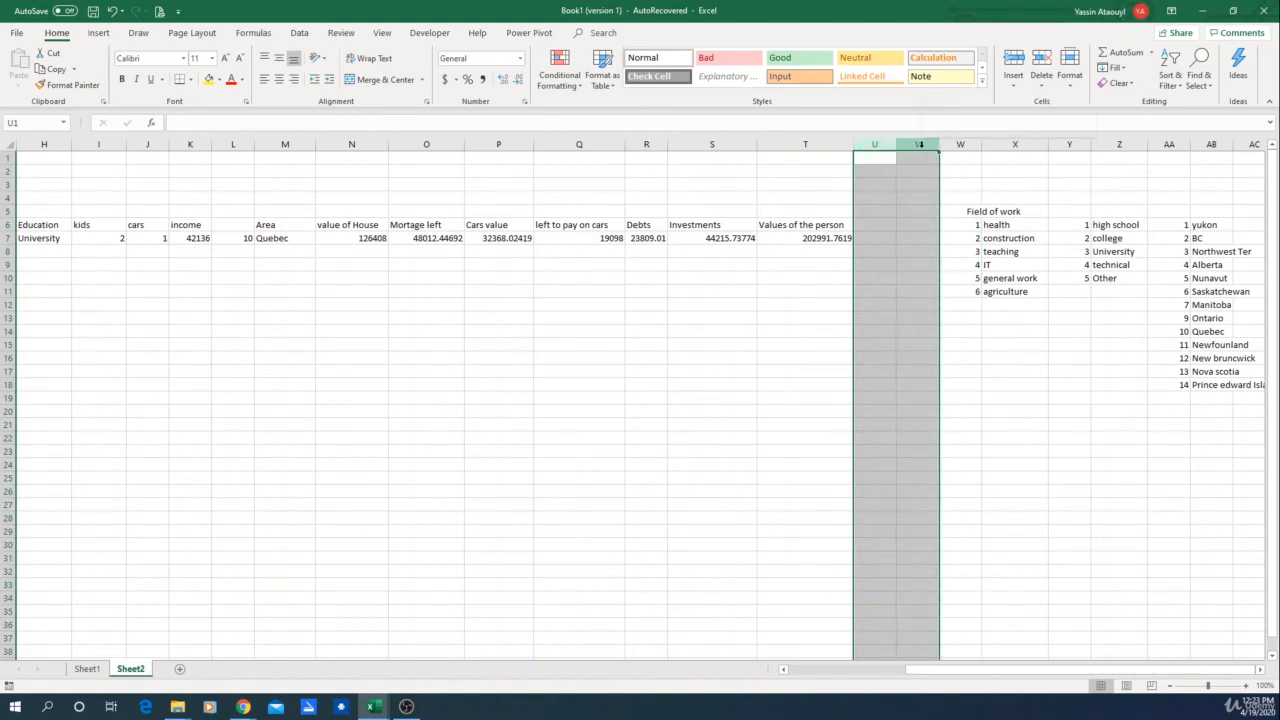
right_click(921, 146)
left_click(966, 243)
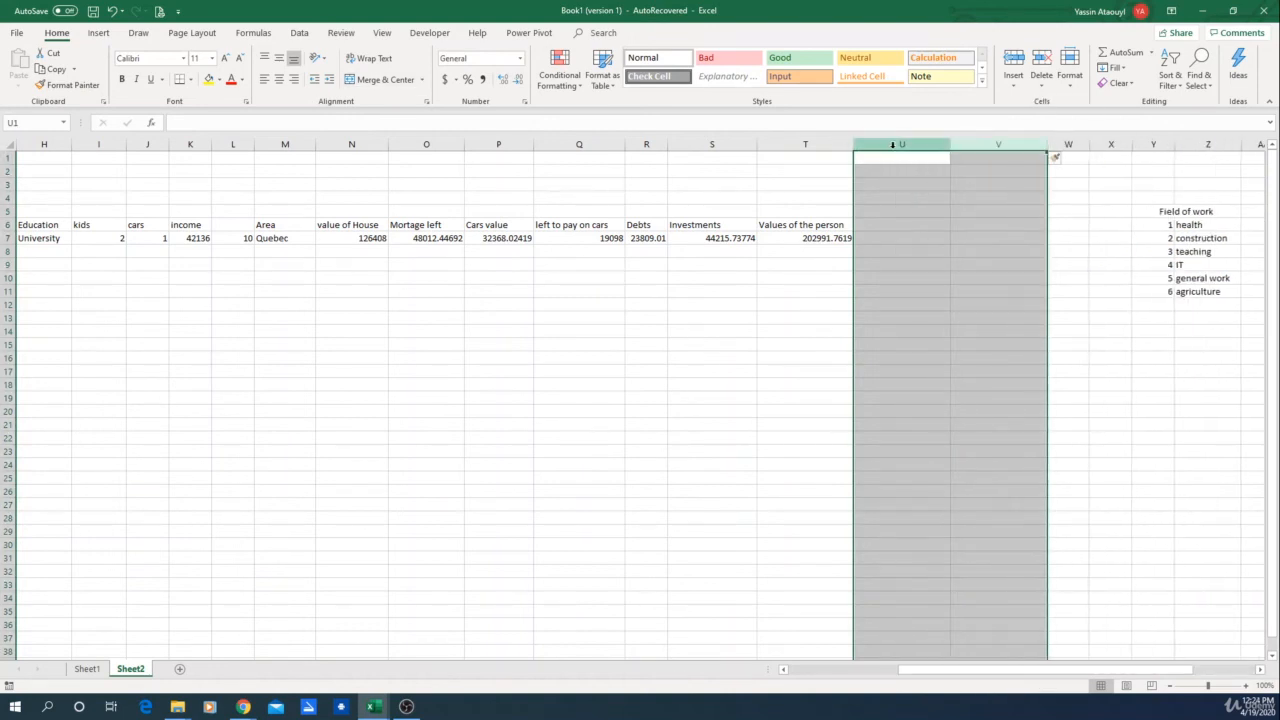
right_click(895, 145)
left_click(959, 241)
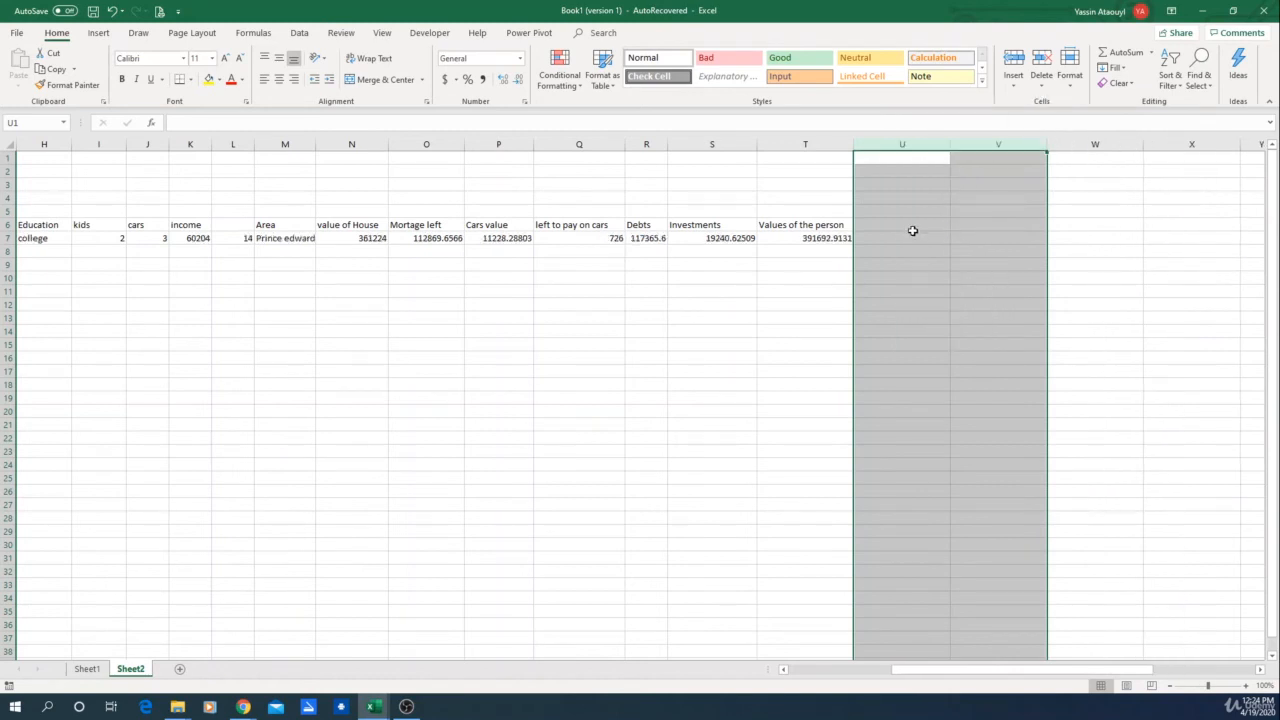
Step: Add the column header "Value of debts" in U6
left_click(908, 226)
type("Val")
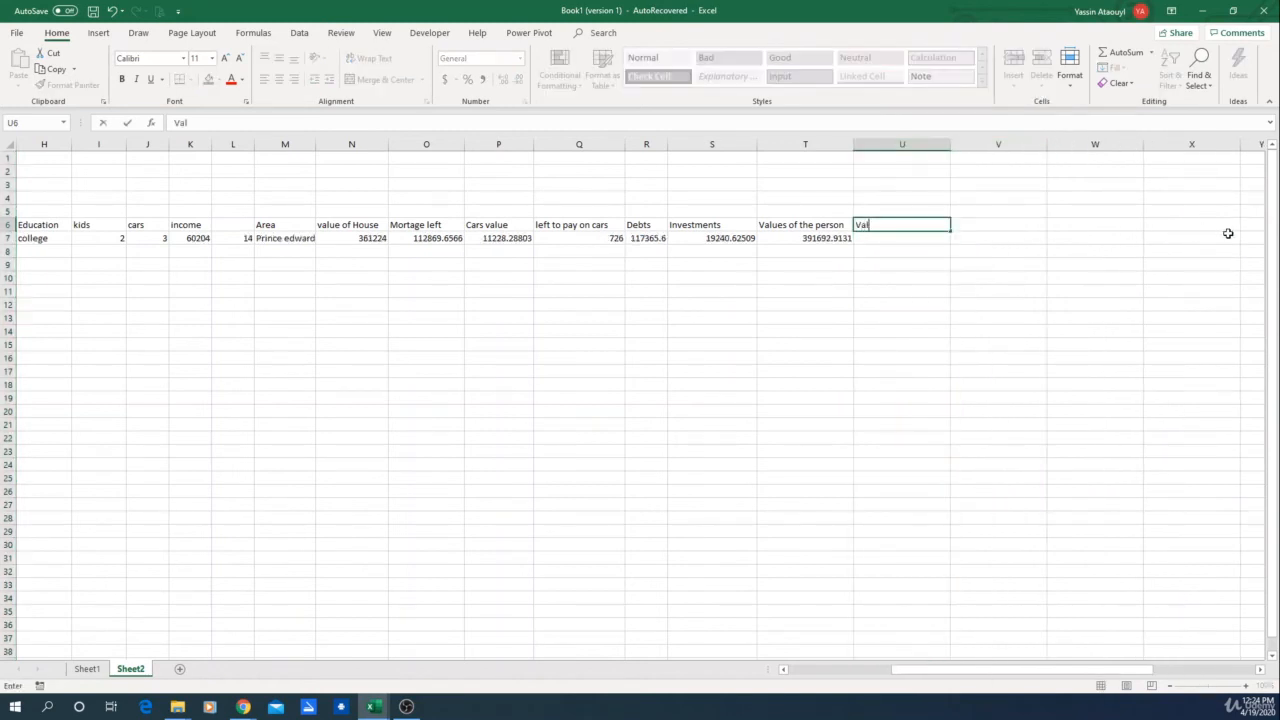
type("ue of debts")
key("Return")
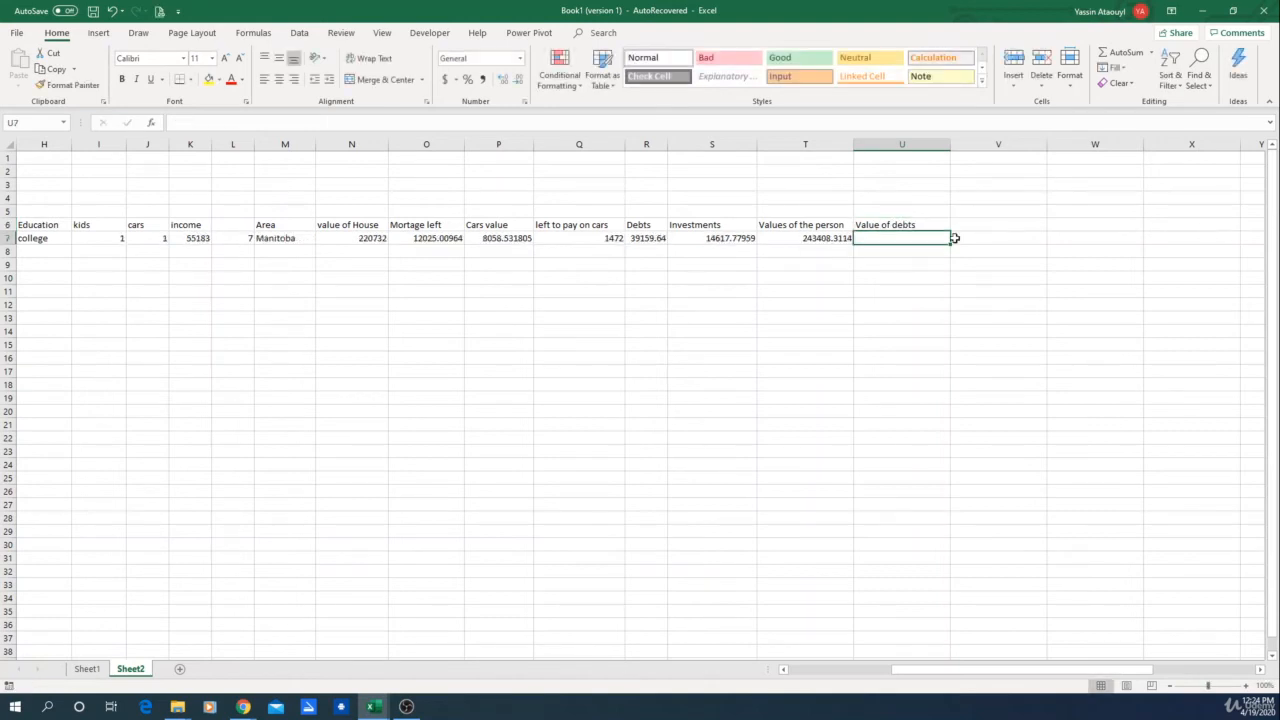
Step: Enter =O7+Q7+R7 in U7 to total the mortgage left, car balance and debts
type("=")
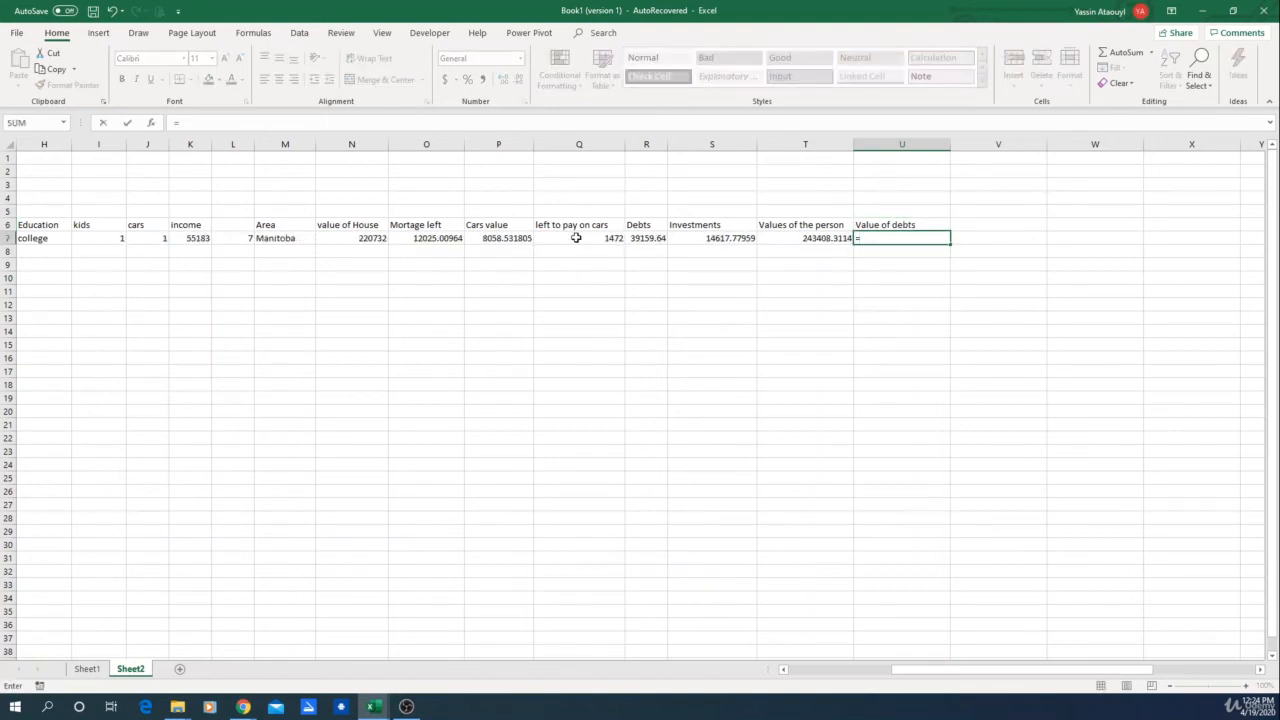
left_click(432, 238)
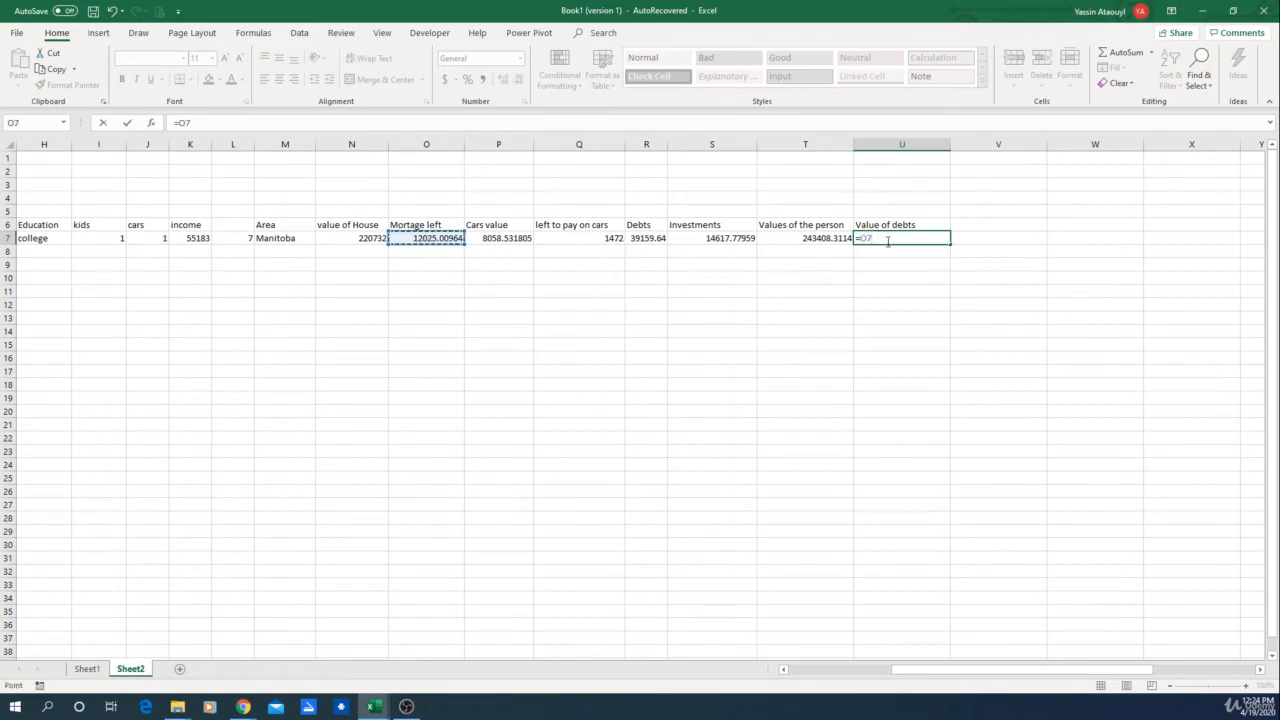
type("+")
left_click(588, 241)
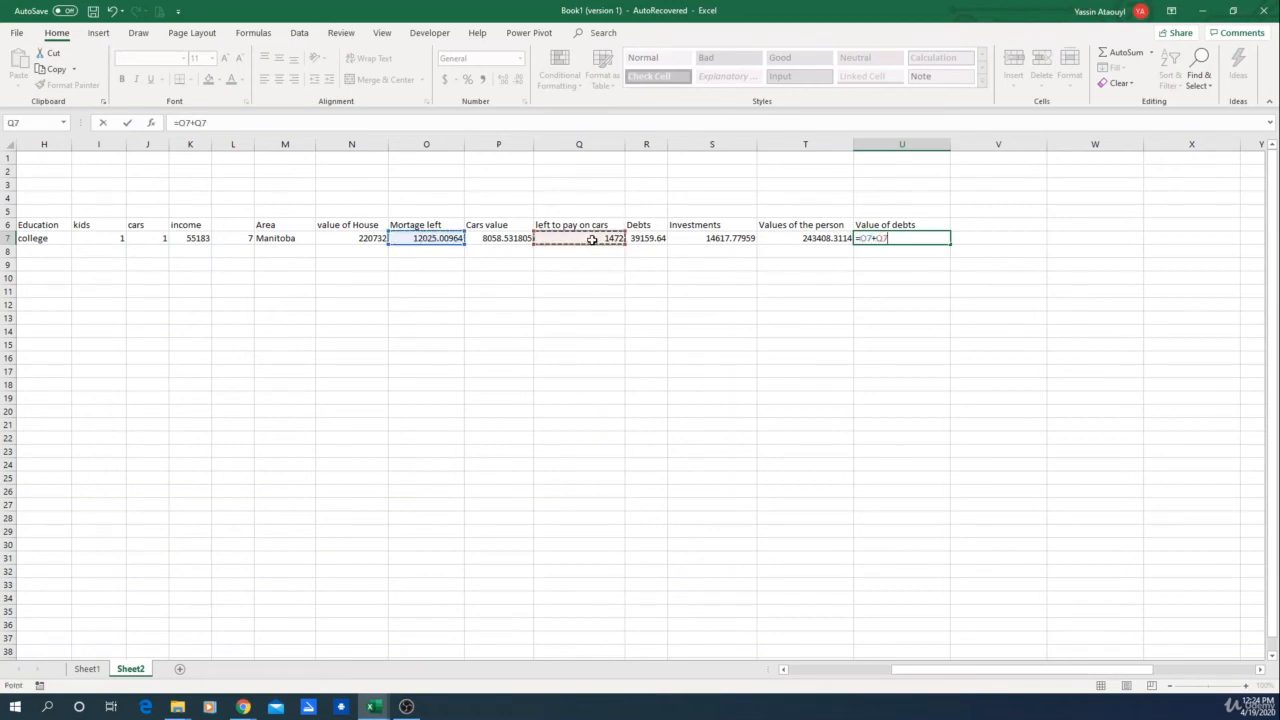
type("+")
left_click(664, 240)
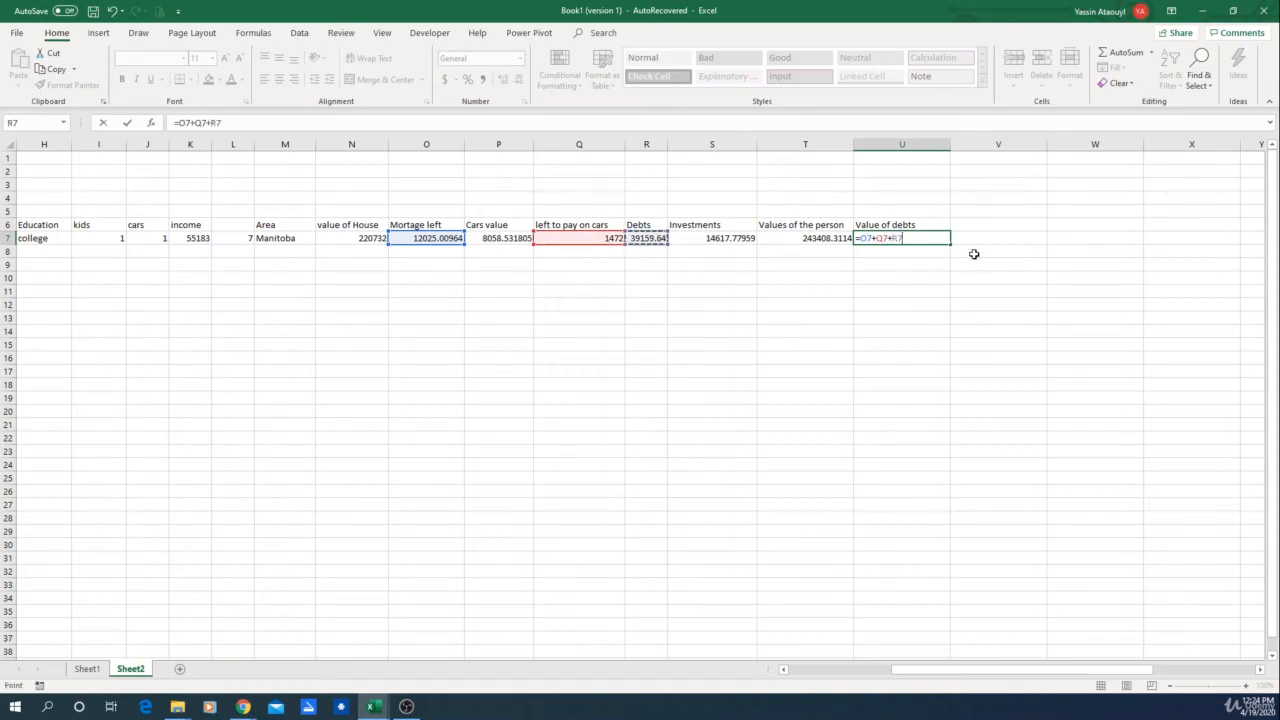
key("Return")
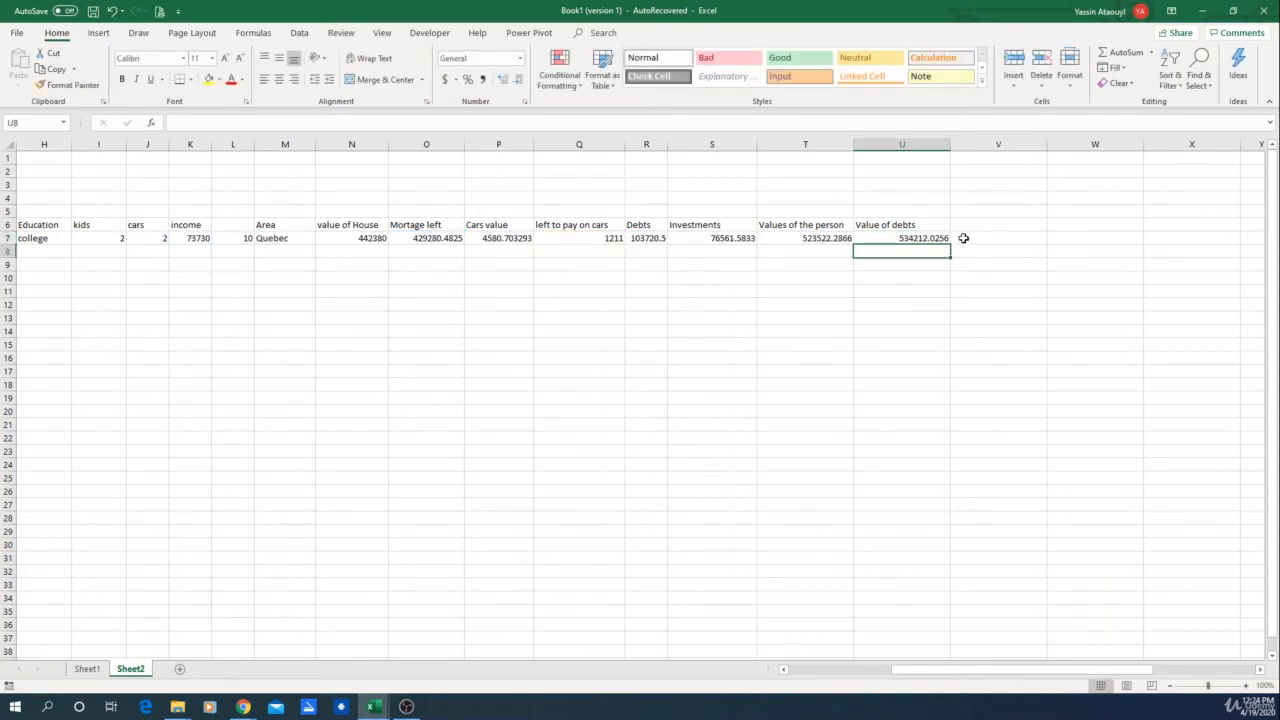
Step: Add the column header "Net worth of person ($)" in V6
left_click(913, 241)
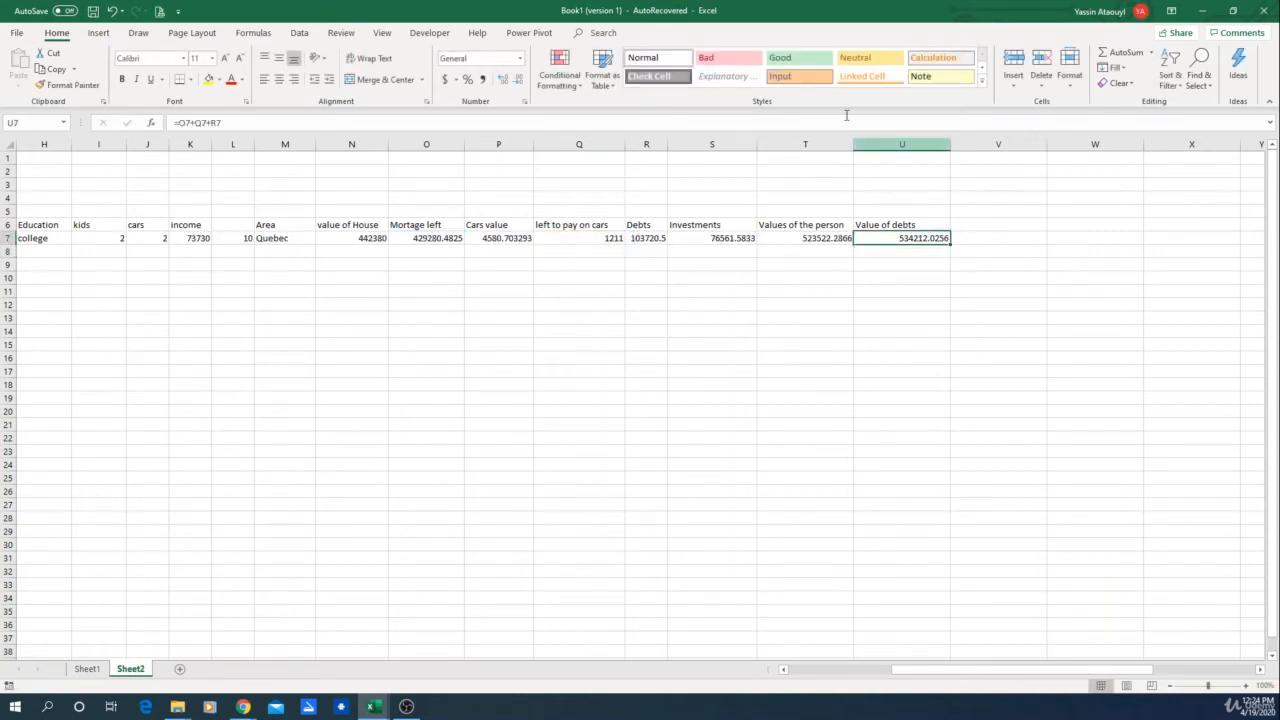
left_click(998, 233)
left_click(1004, 222)
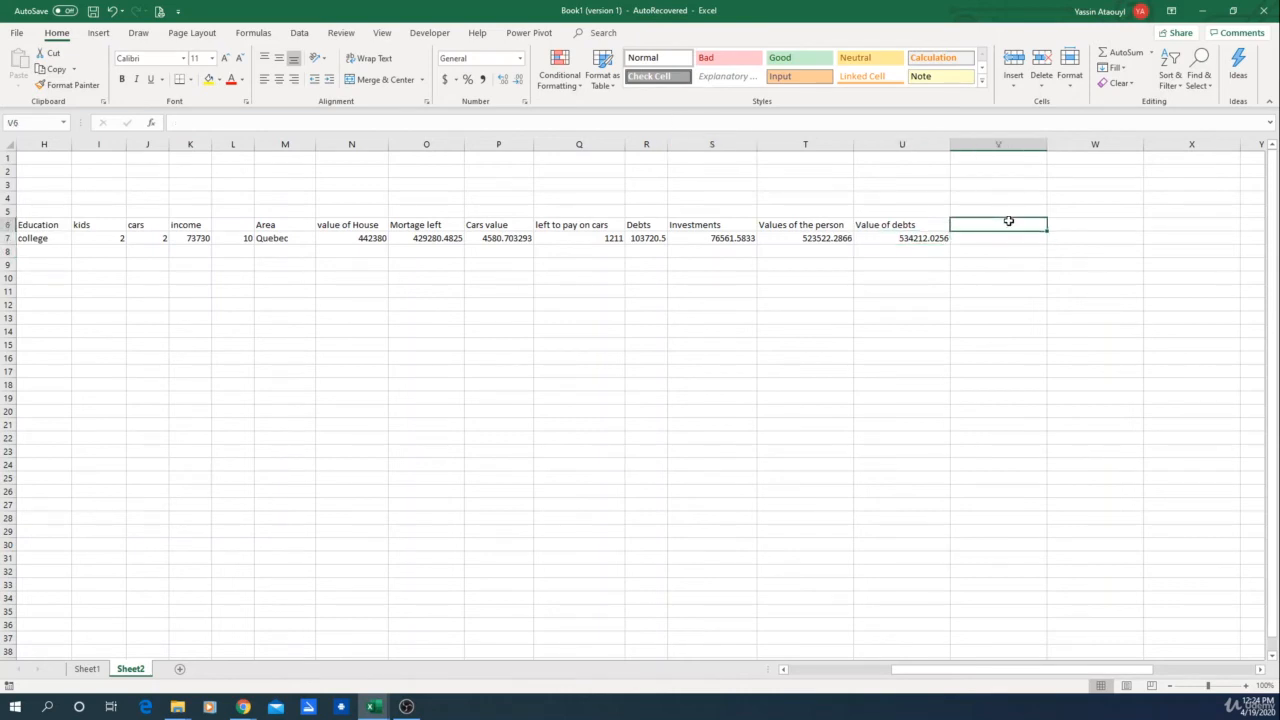
type("Net w")
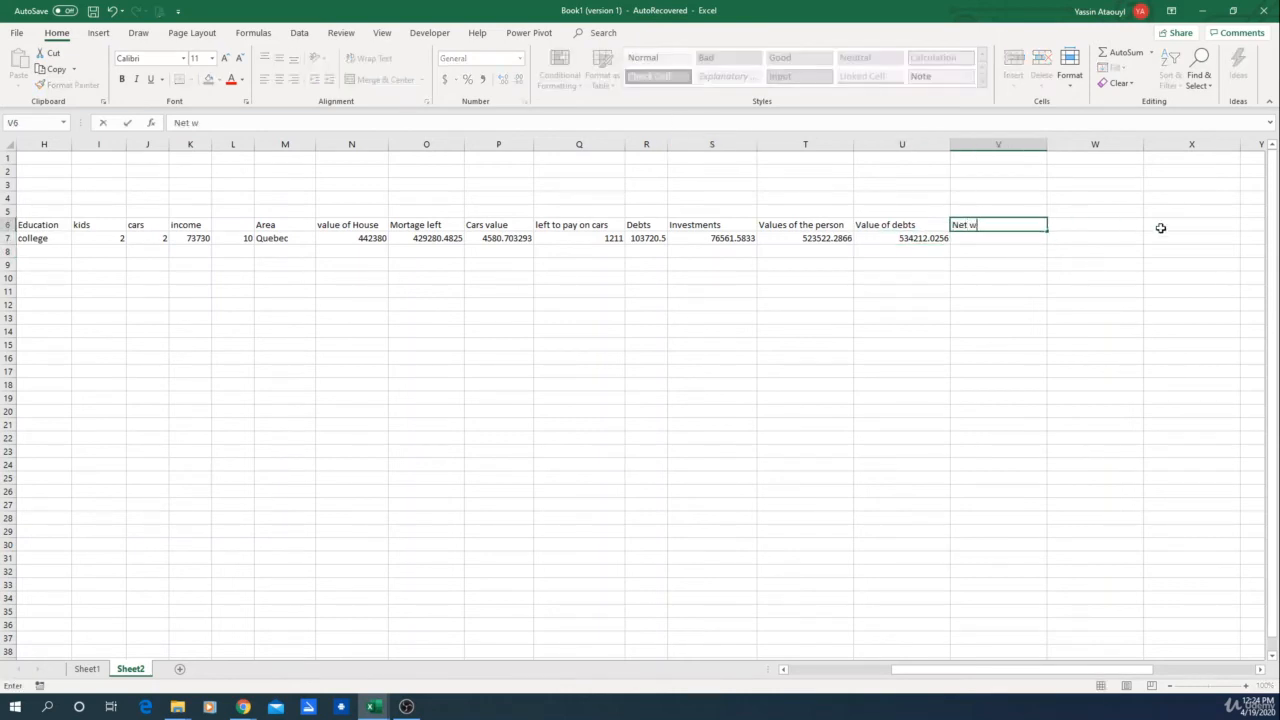
type("orth of person ($")
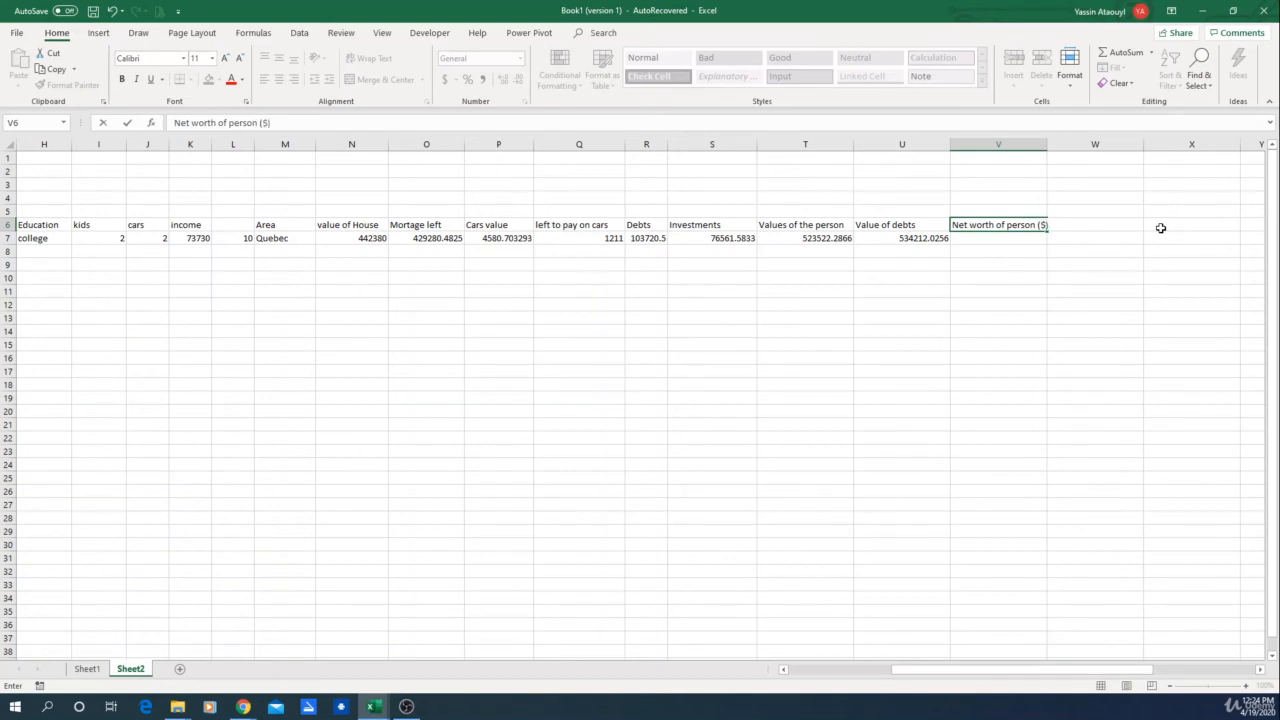
key("ctrl+Return")
Step: Enter =T7-U7 in V7 to compute net worth as person's values minus debts
left_click(968, 238)
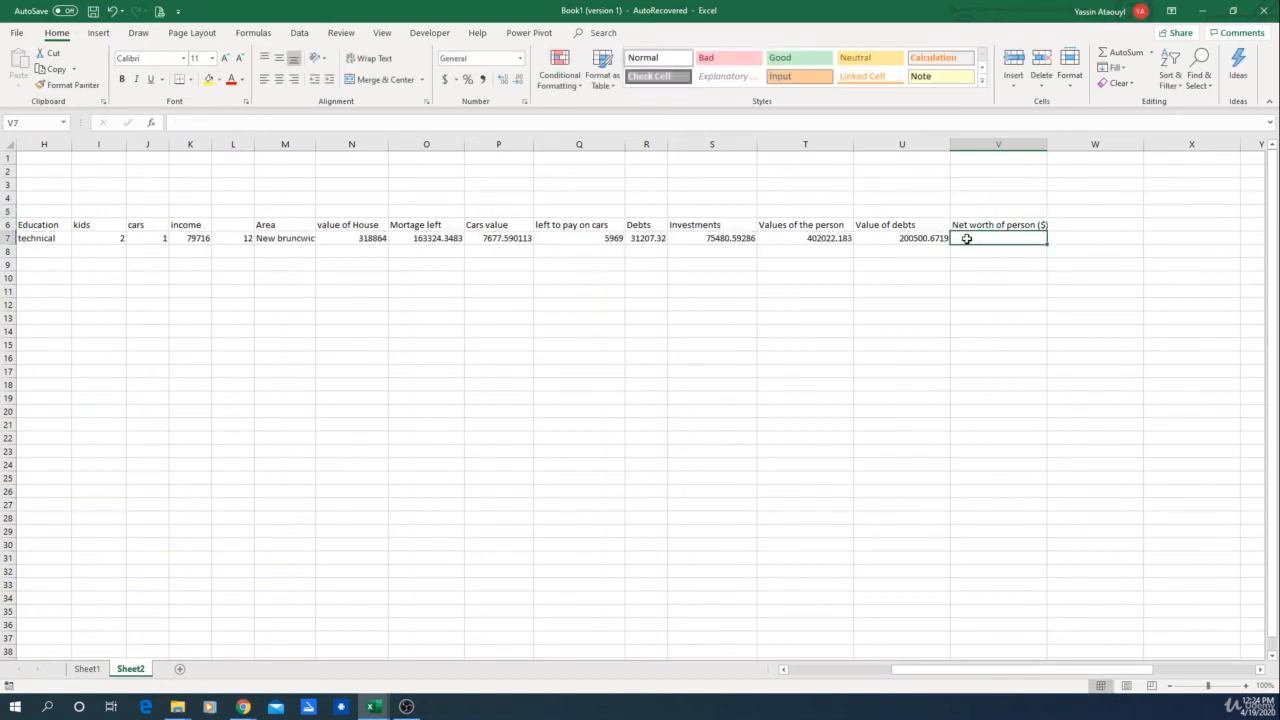
left_click(844, 240)
left_click(985, 237)
type("=")
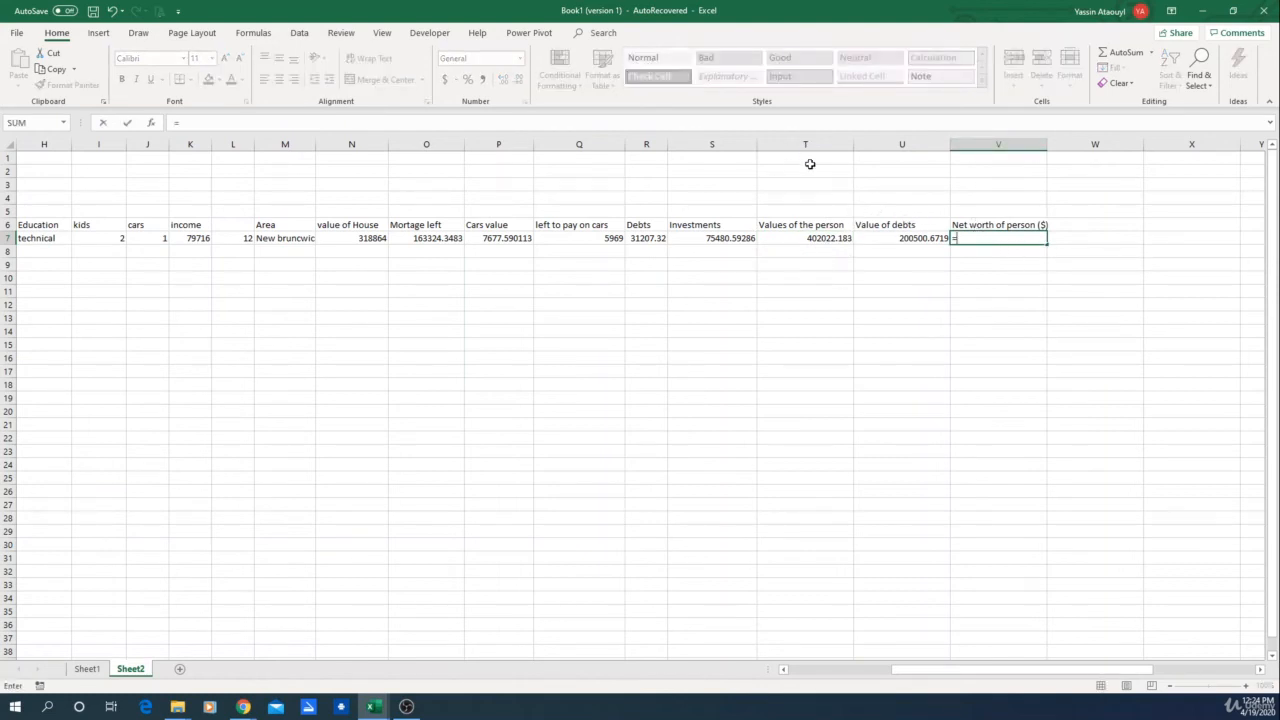
left_click(800, 237)
type("-")
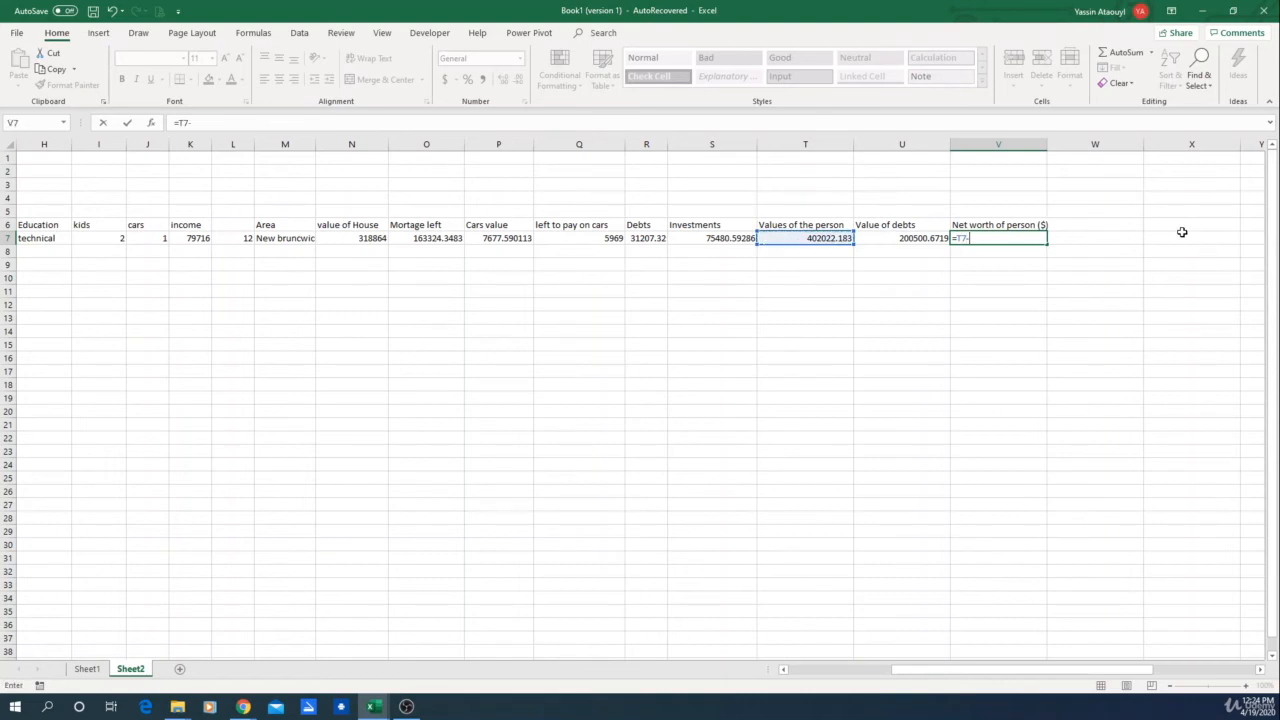
left_click(935, 237)
key("Return")
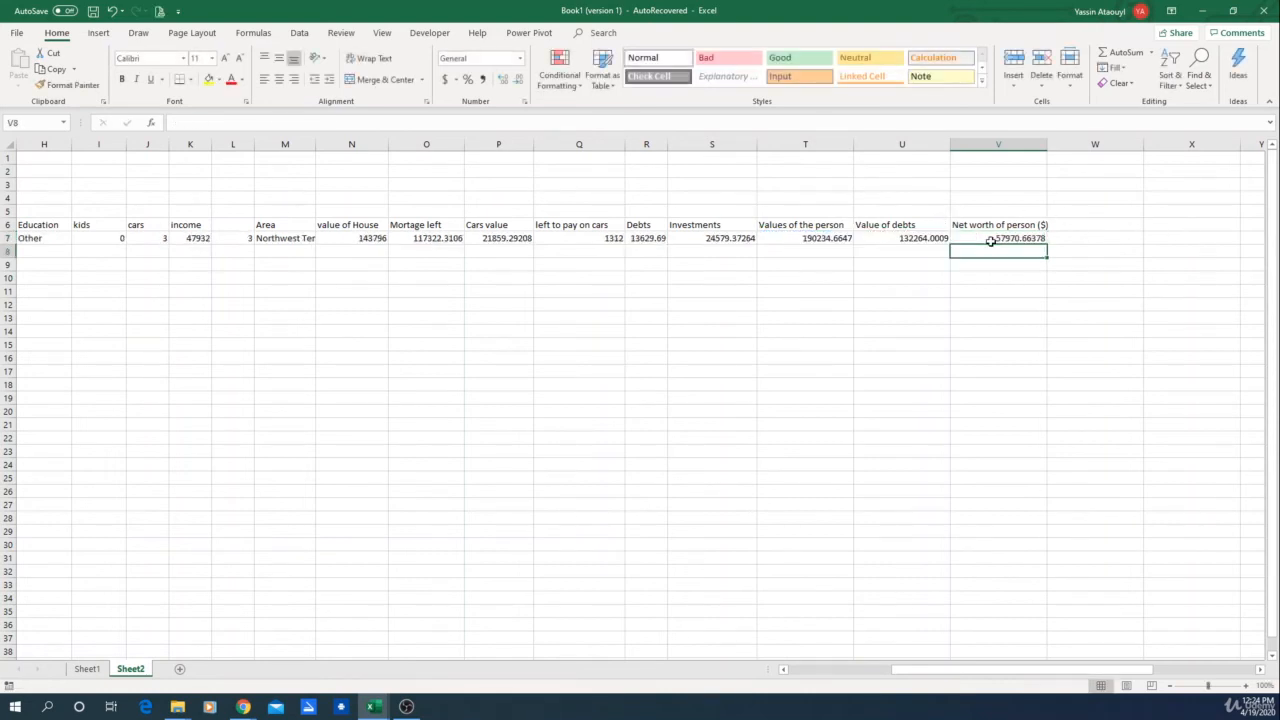
Step: Fill the whole dataset row down to about row 42 and undo that fill
left_click(1036, 241)
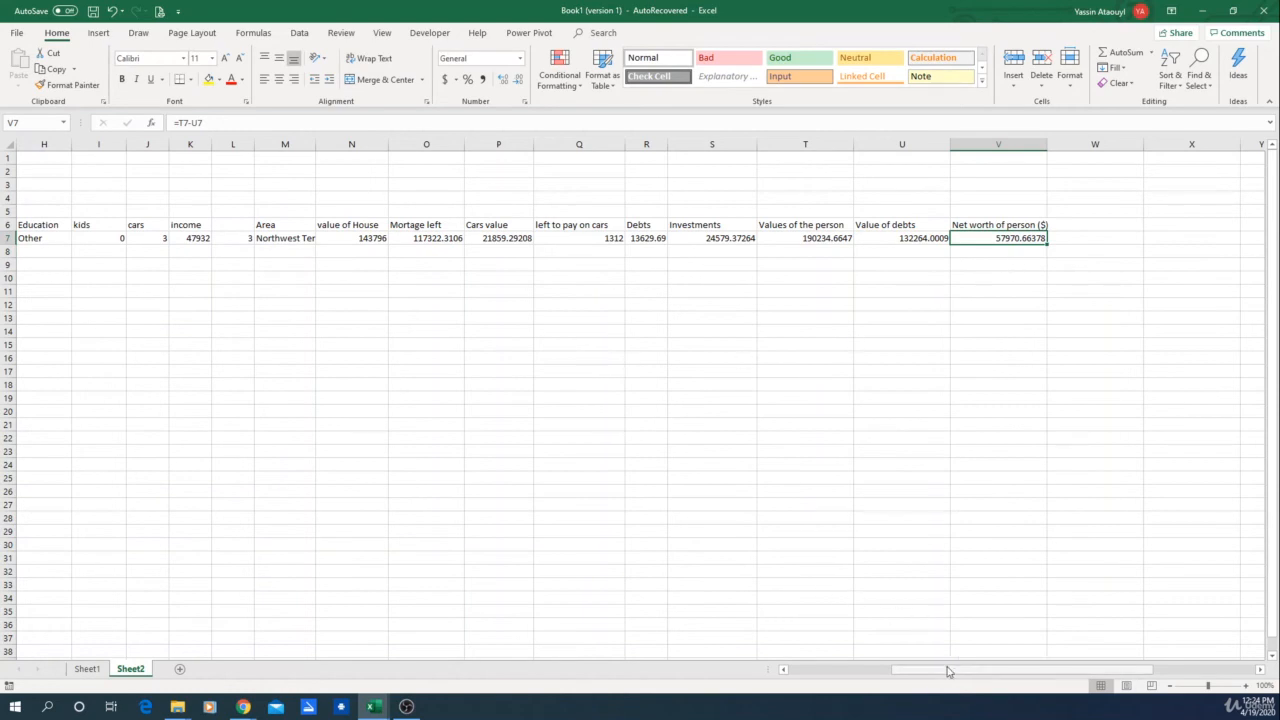
left_click_drag(945, 670, 810, 672)
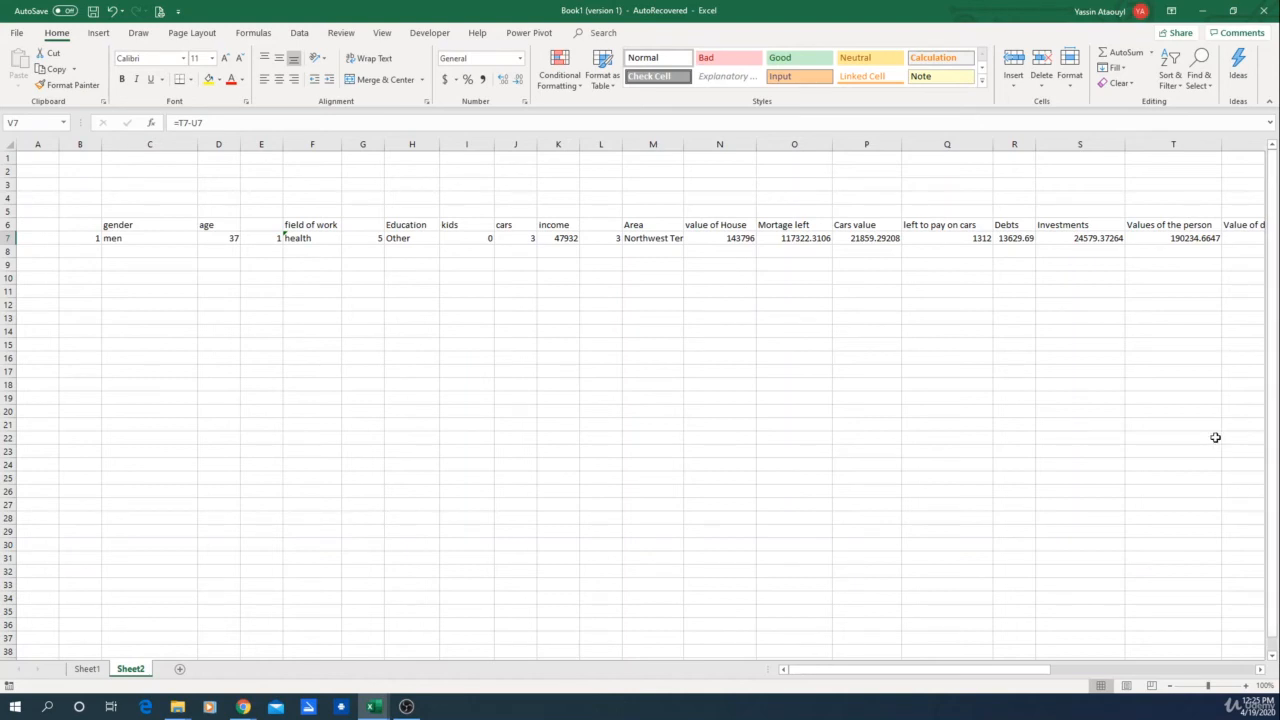
left_click(94, 237)
left_click(121, 238)
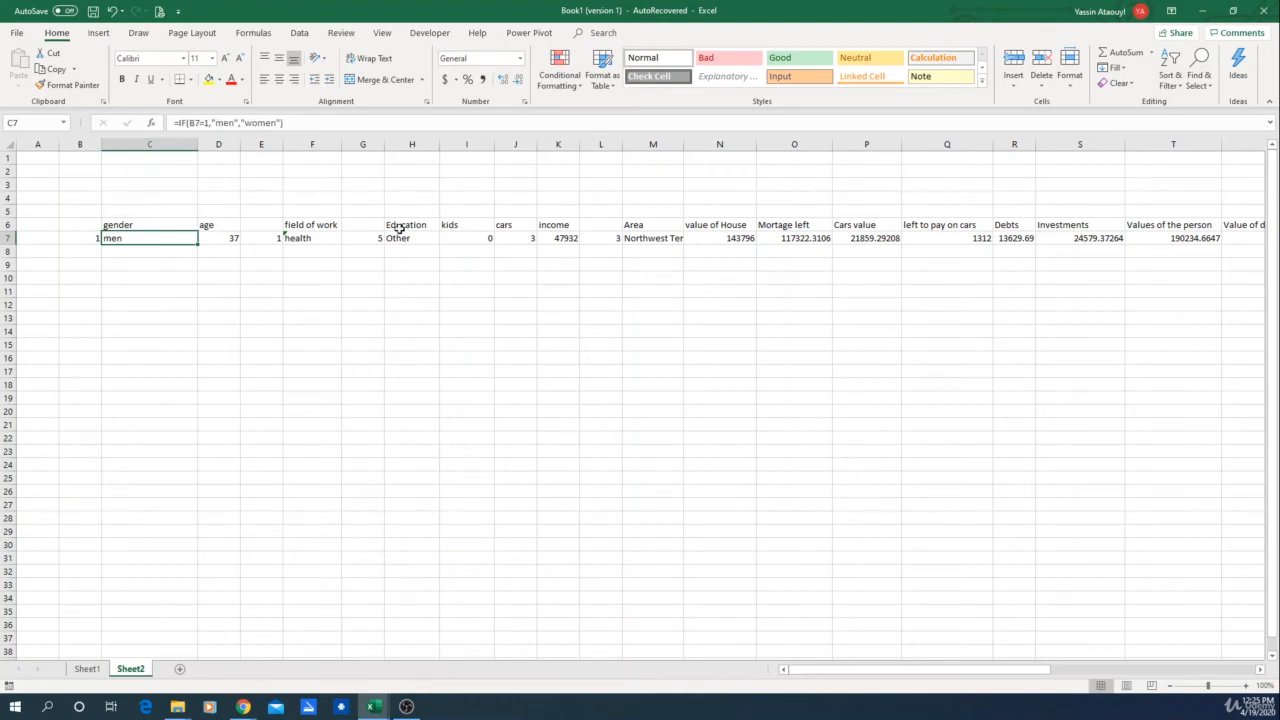
left_click_drag(919, 670, 991, 670)
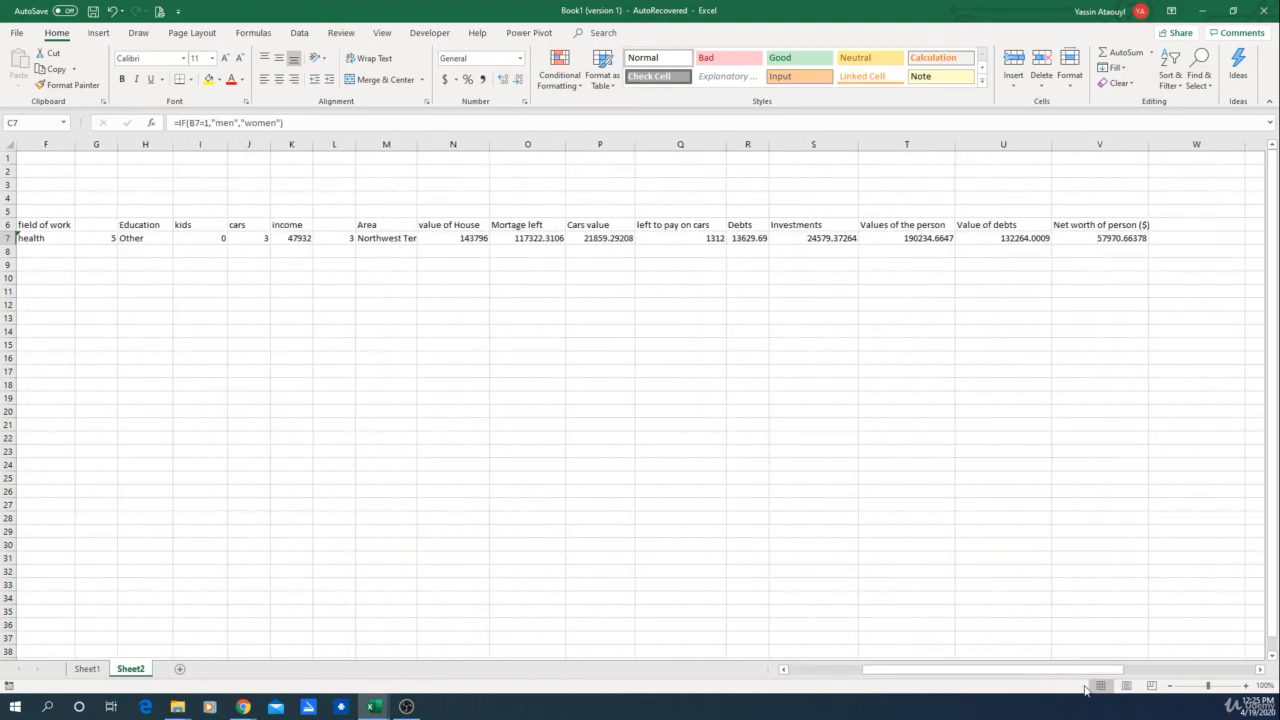
scroll(785, 532, "down", 2, "ctrl")
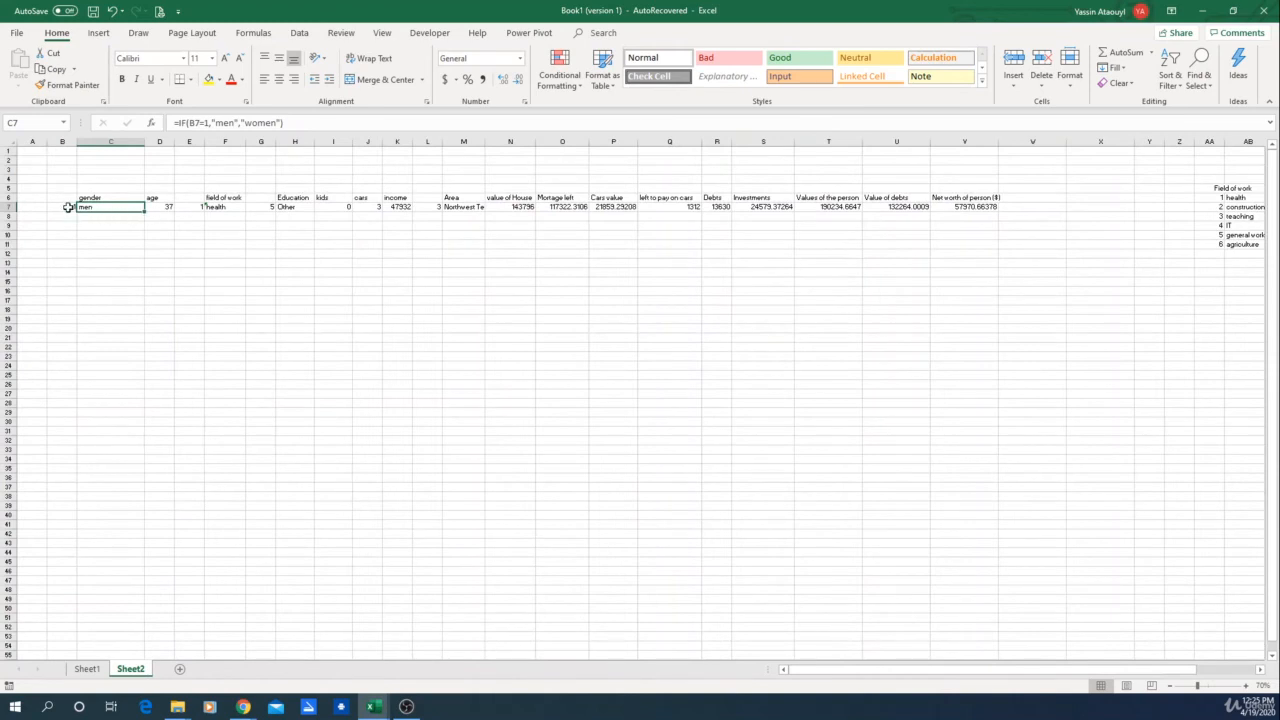
left_click_drag(66, 207, 998, 545)
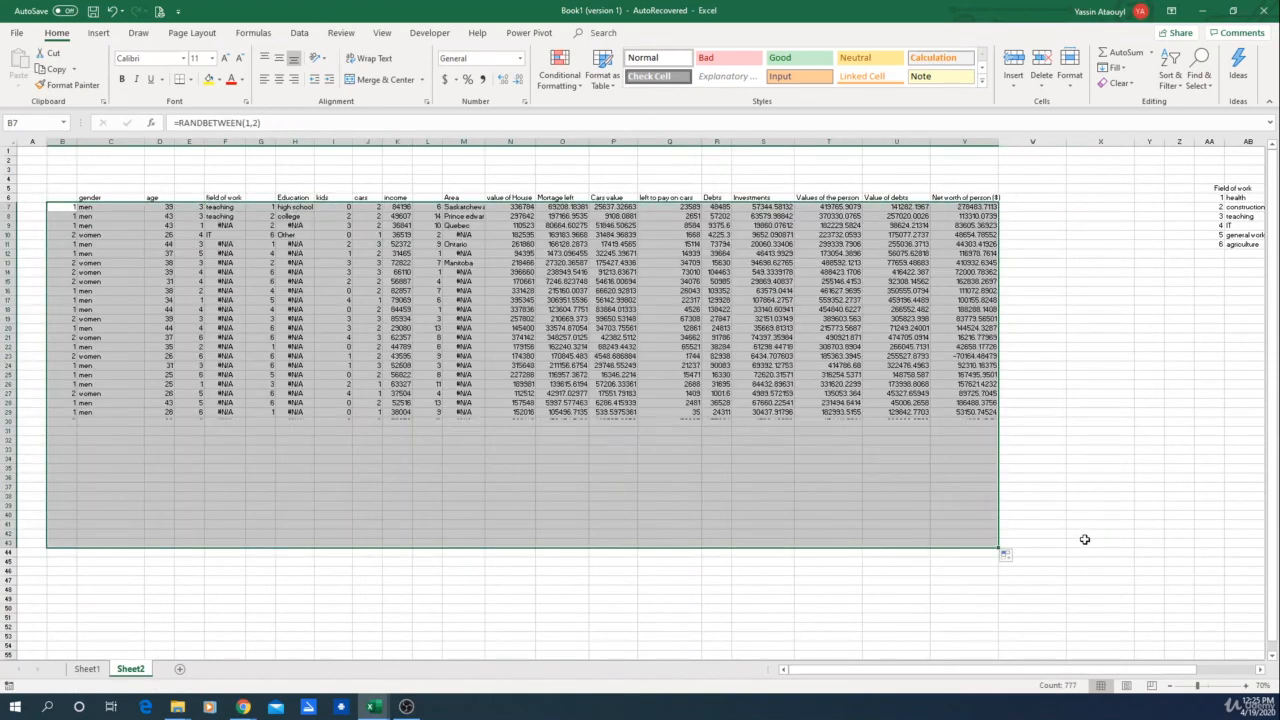
left_click(582, 645)
key("ctrl+z")
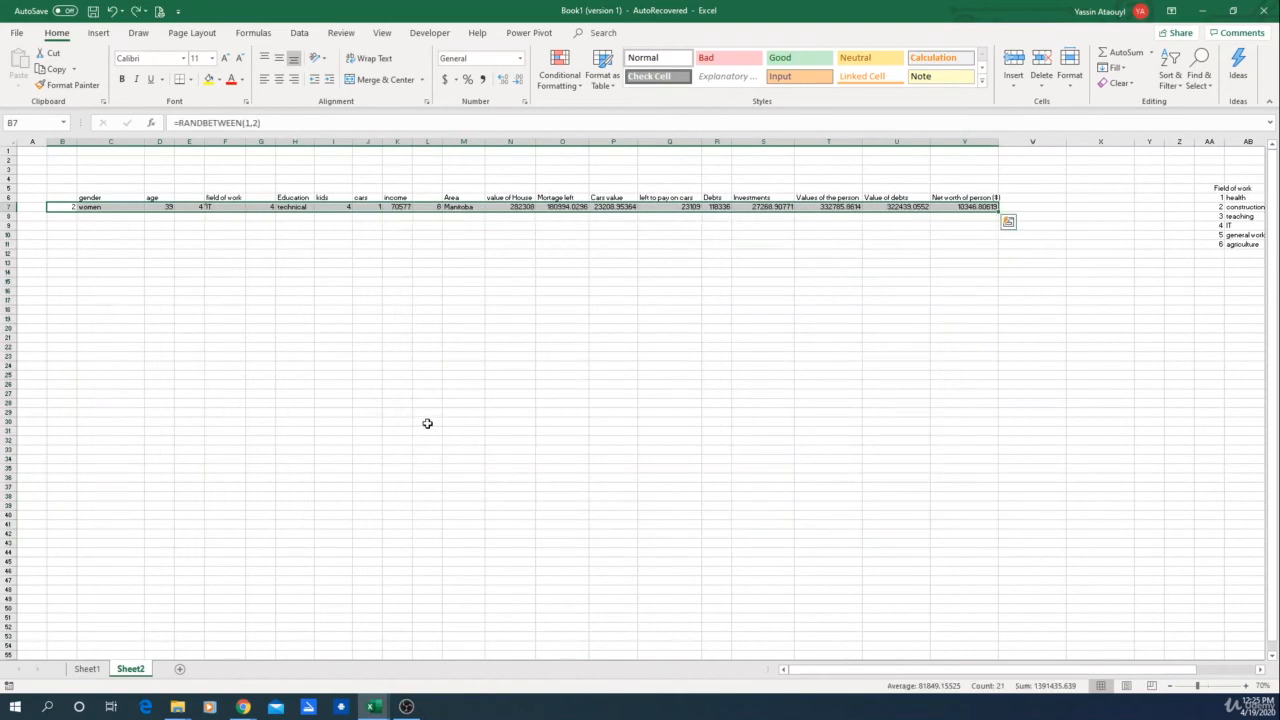
Step: Fill the gender code and gender formulas in B7:C7 down to row 20
scroll(122, 250, "up", 2, "ctrl")
left_click(85, 240)
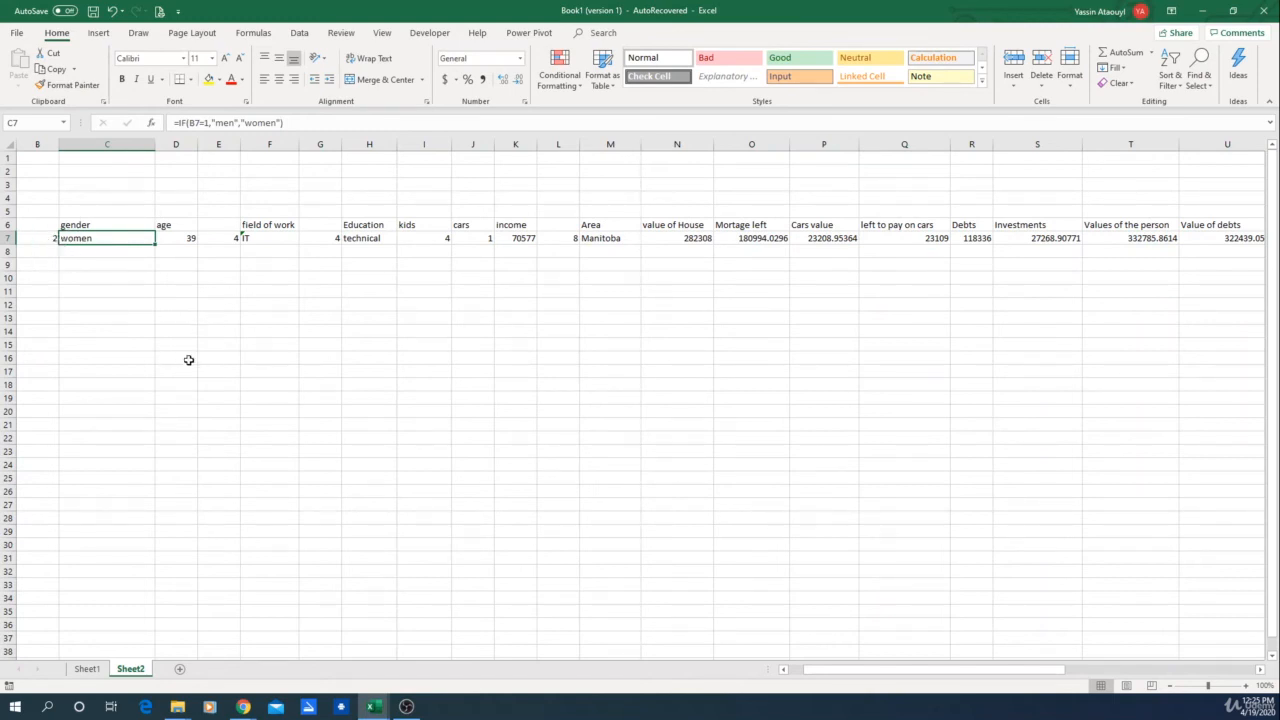
left_click(50, 238)
left_click(72, 240)
left_click_drag(112, 357, 110, 346)
left_click(44, 240)
left_click_drag(47, 239, 155, 417)
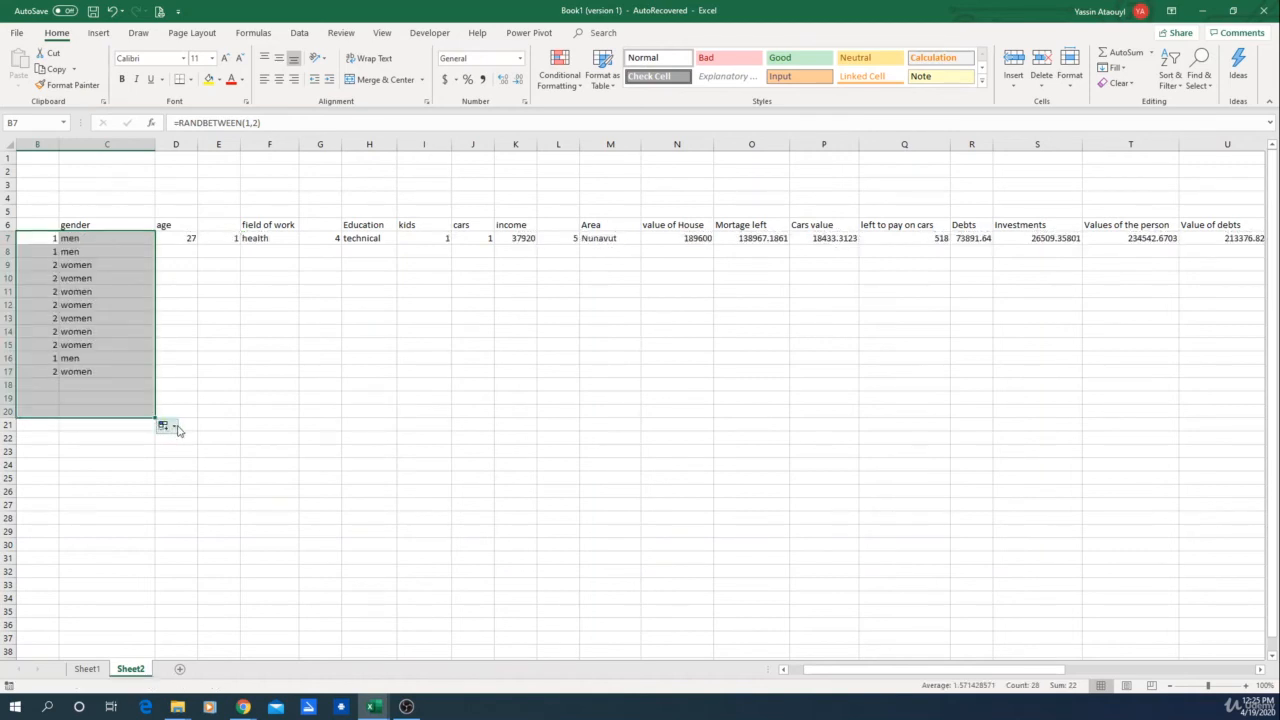
Step: Fill the age formula in D7 down to row 20
left_click(232, 411)
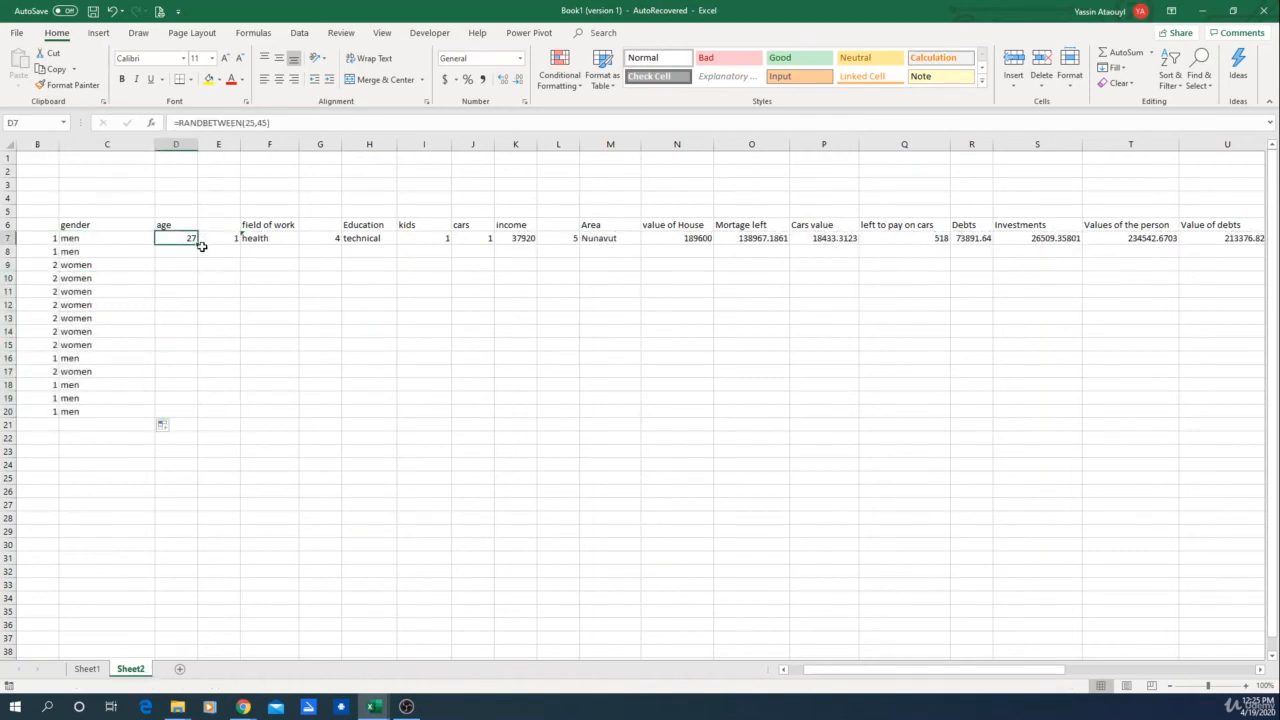
left_click_drag(198, 244, 203, 418)
left_click(268, 344)
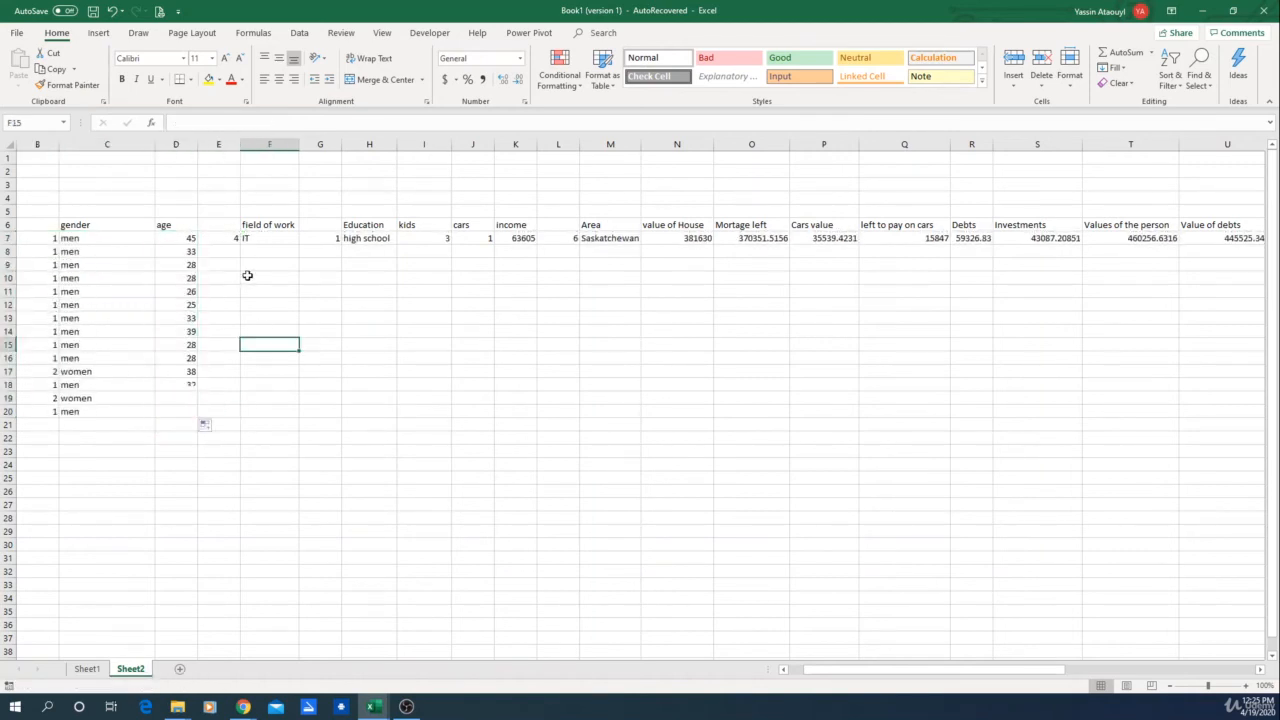
Step: Make the field-of-work VLOOKUP table range in F7 absolute as $AA$6:$AB$11
left_click(255, 239)
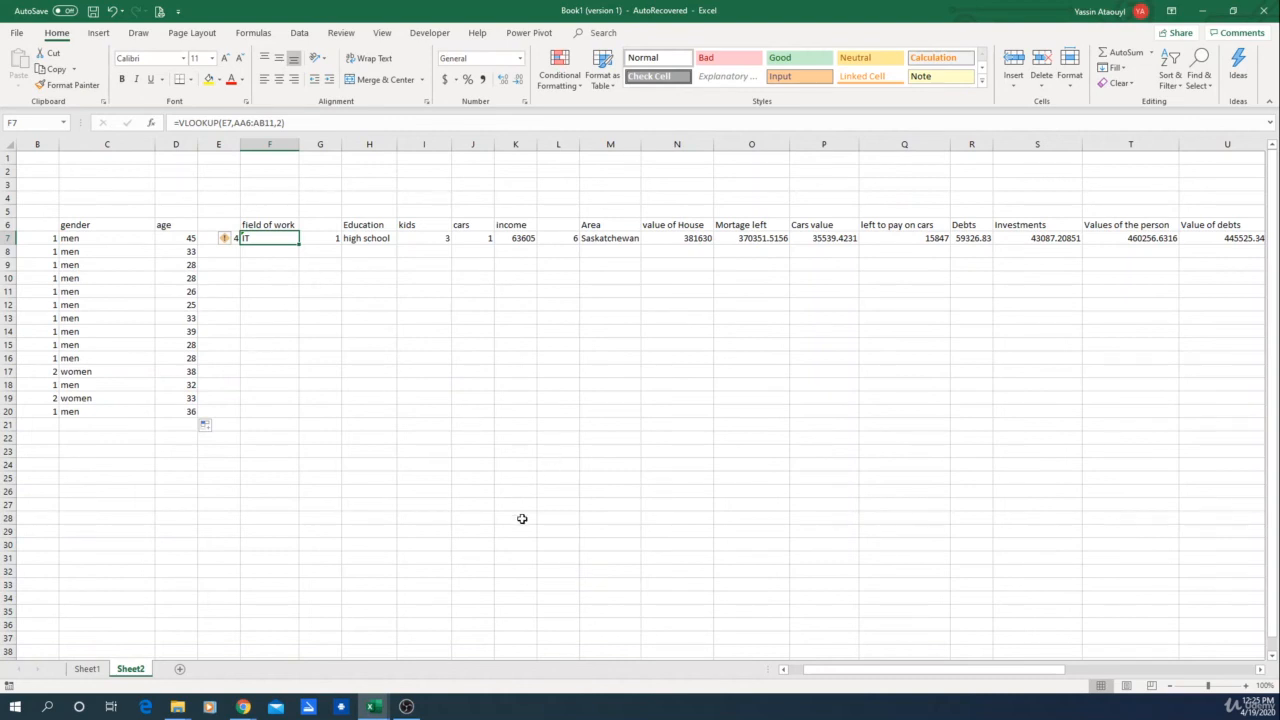
left_click(247, 122)
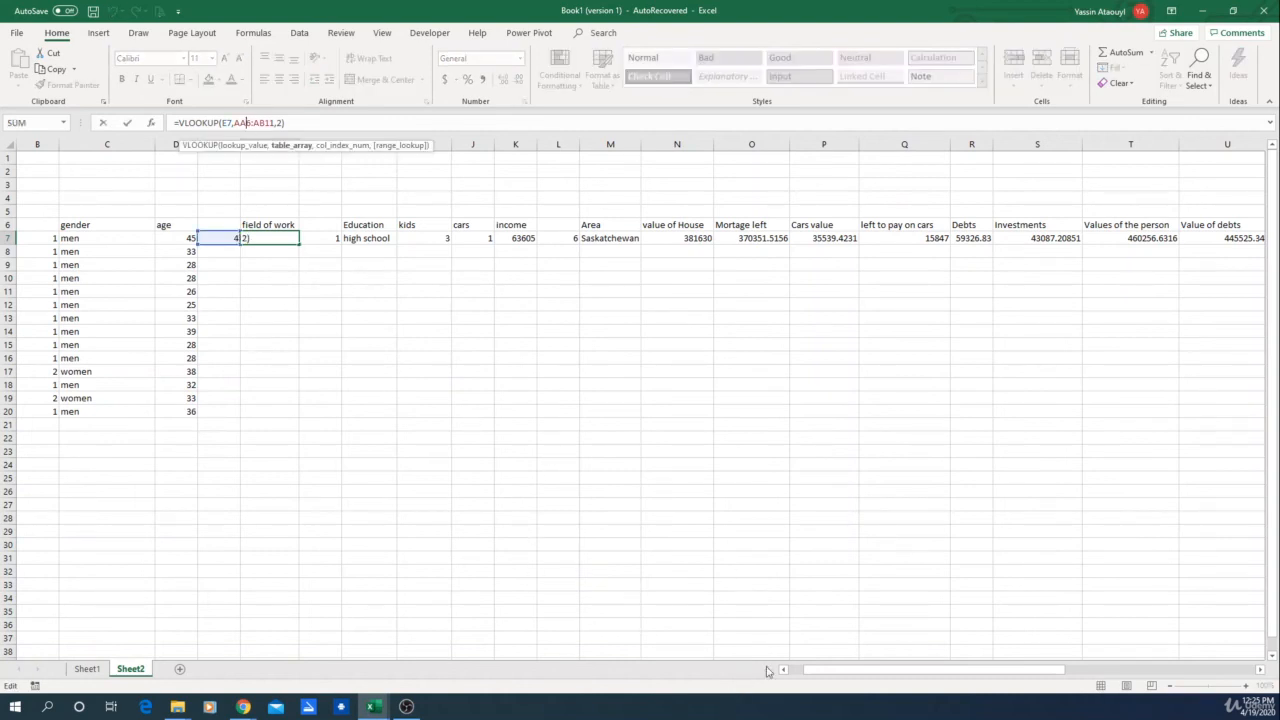
left_click_drag(843, 672, 1002, 672)
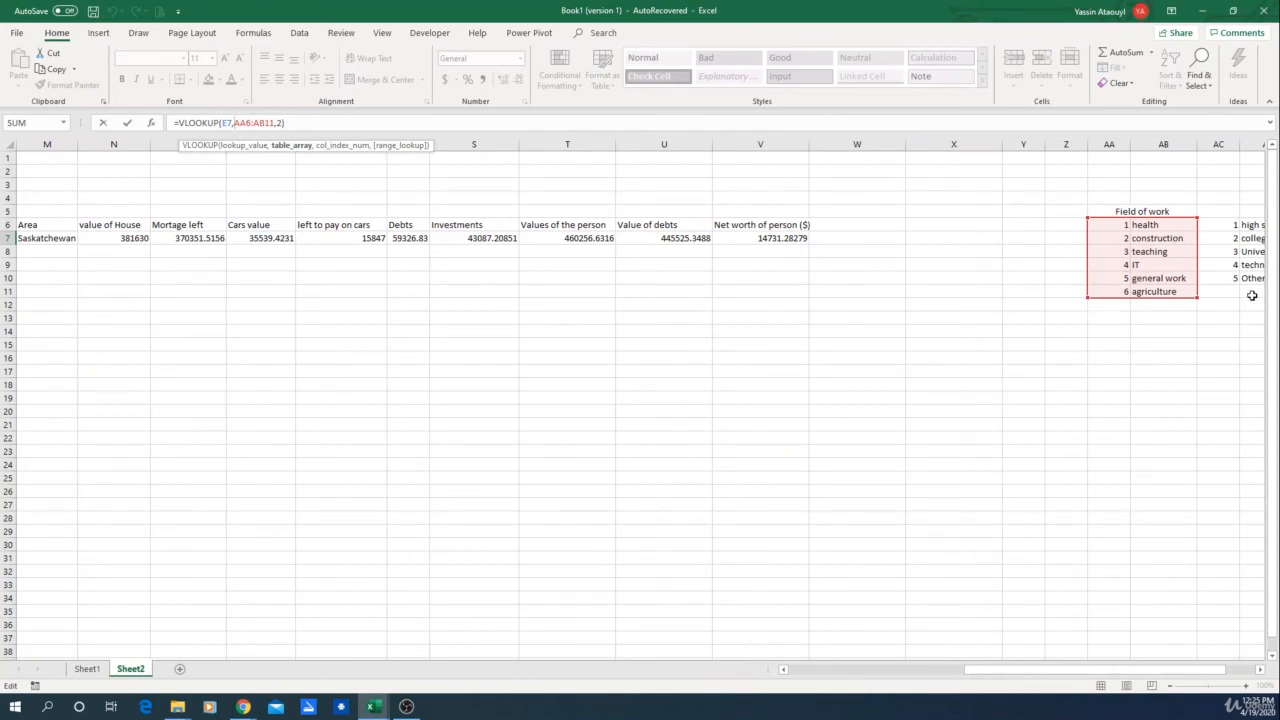
type("$AA$")
key("Return")
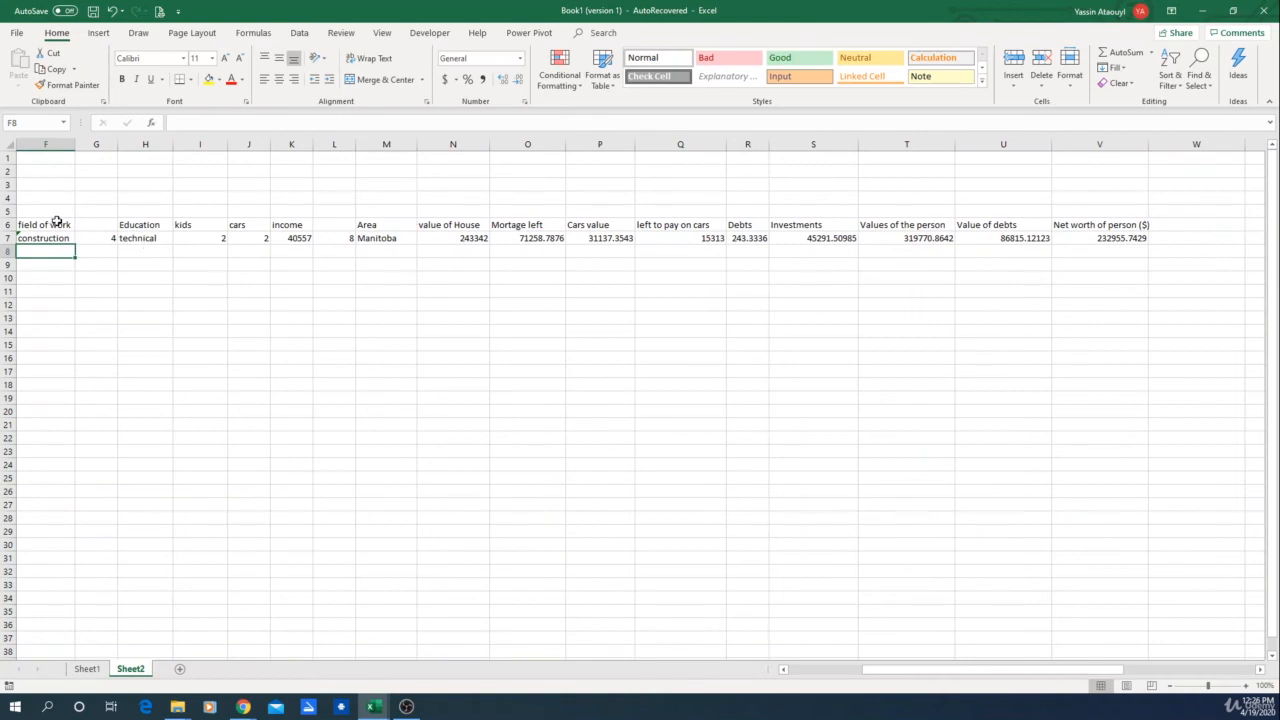
left_click(50, 240)
scroll(517, 346, "left", 2)
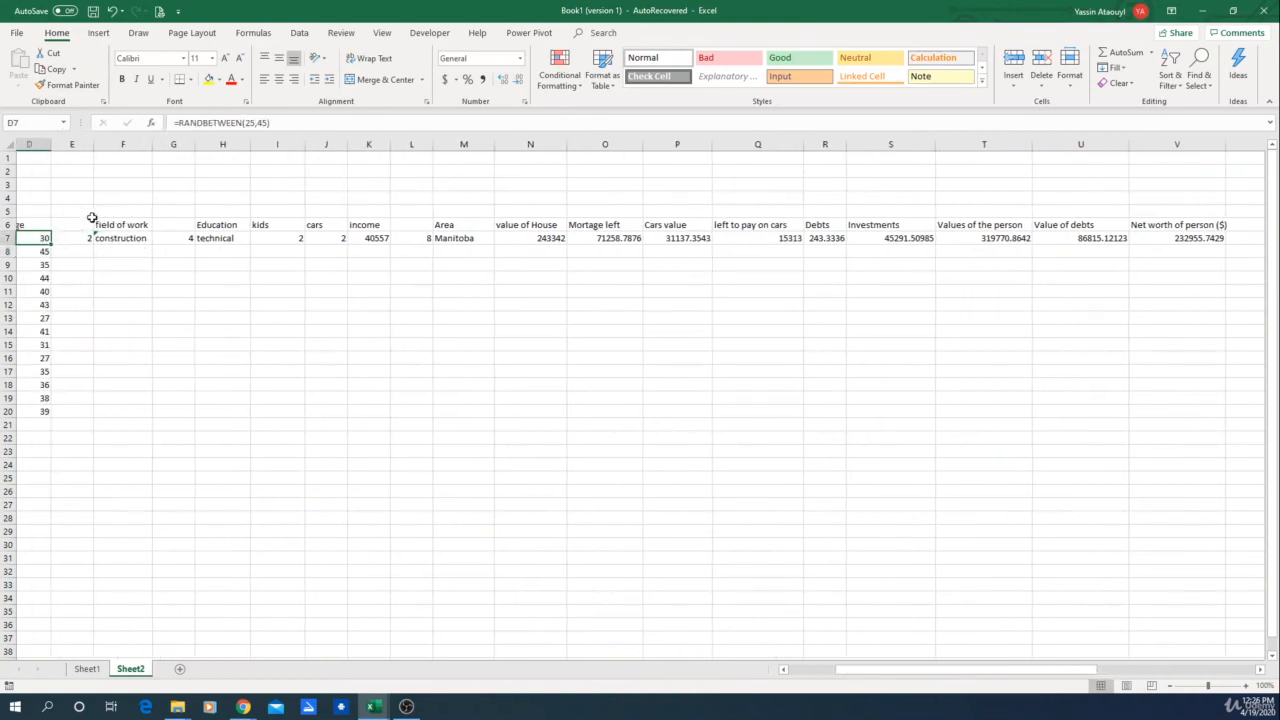
left_click(222, 122)
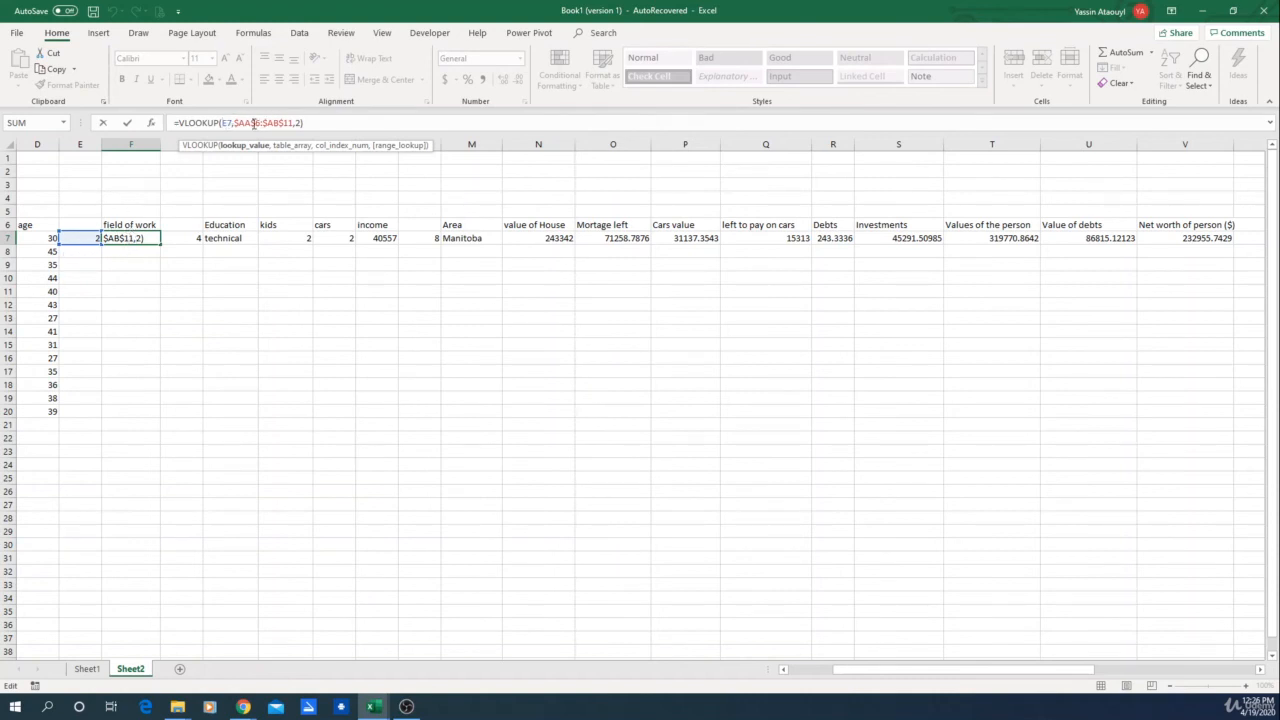
key("Return")
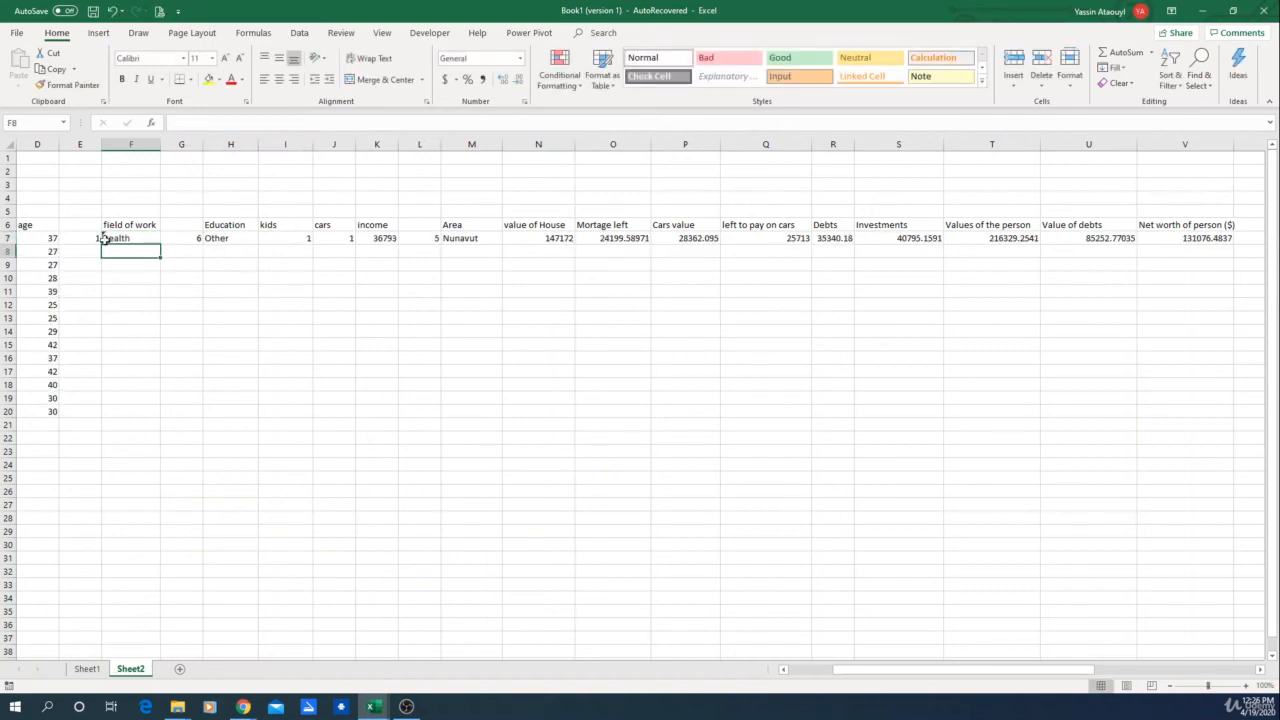
Step: Fill the field-of-work code and lookup in E7:F7 down to row 20
left_click_drag(85, 240, 151, 420)
left_click(278, 463)
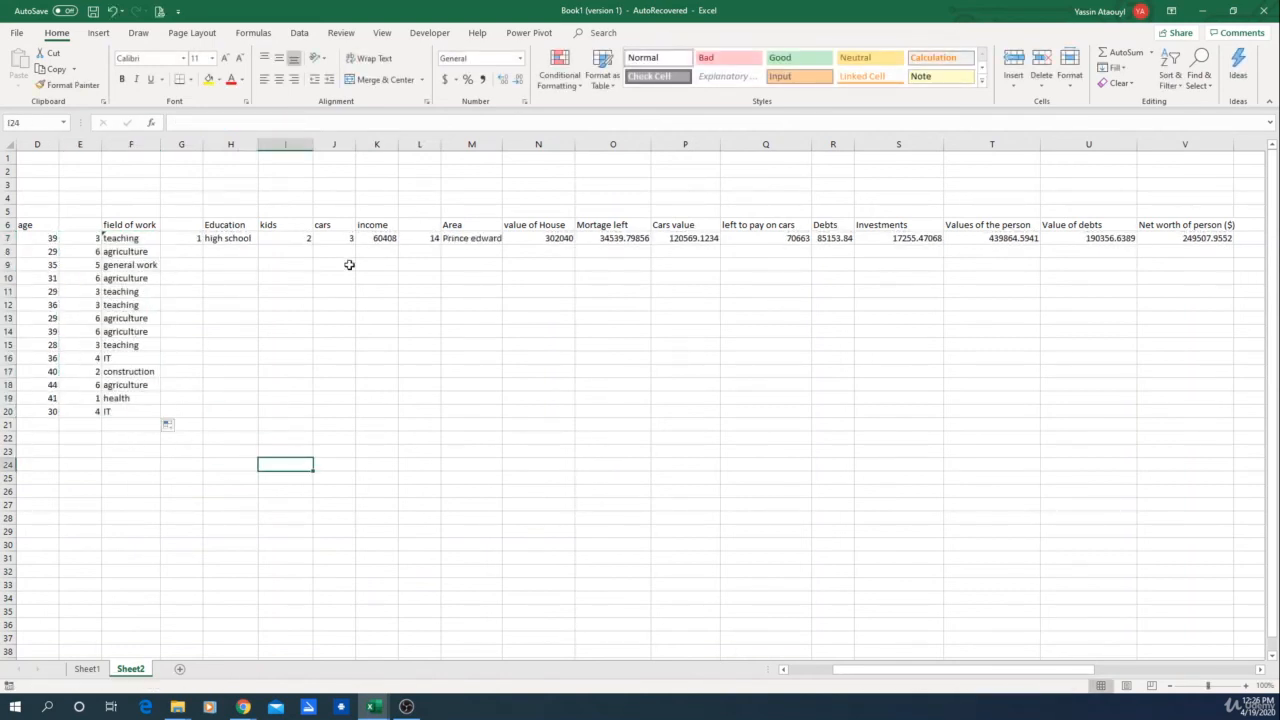
Step: Make the education VLOOKUP table range in H7 absolute as $AC$6:$AD$10
left_click(229, 239)
left_click(233, 121)
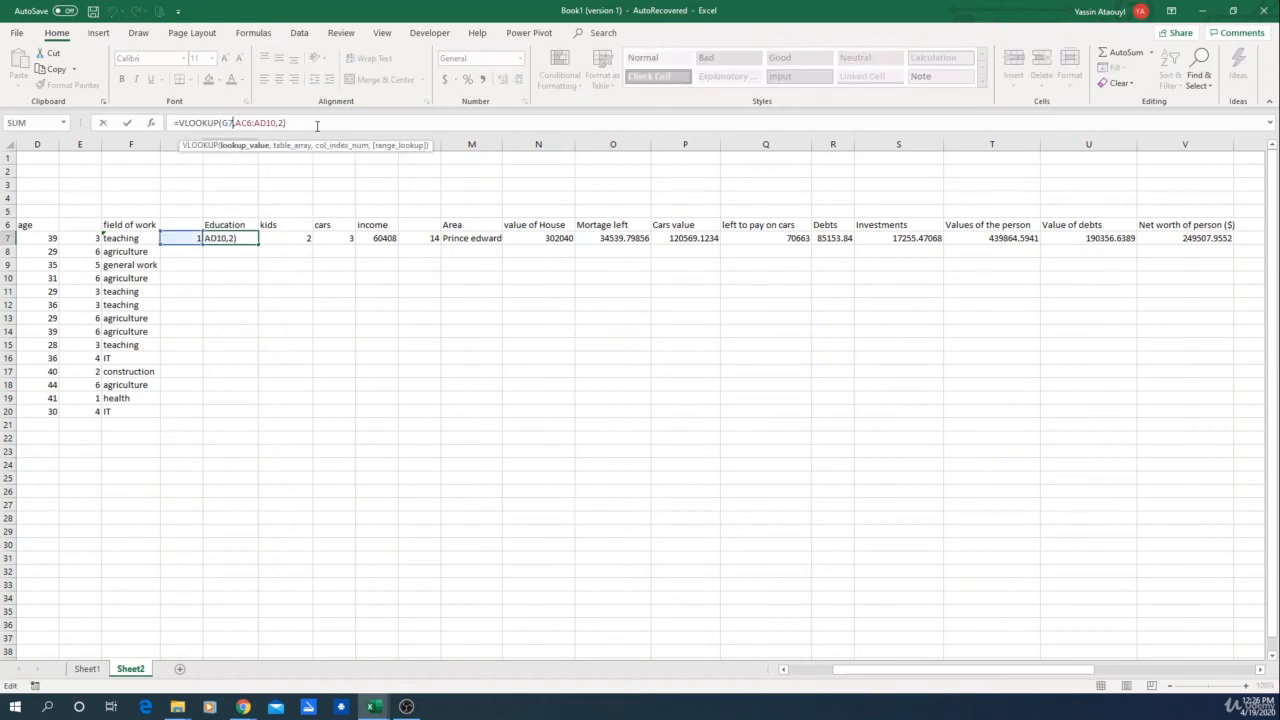
left_click(237, 122)
type("$")
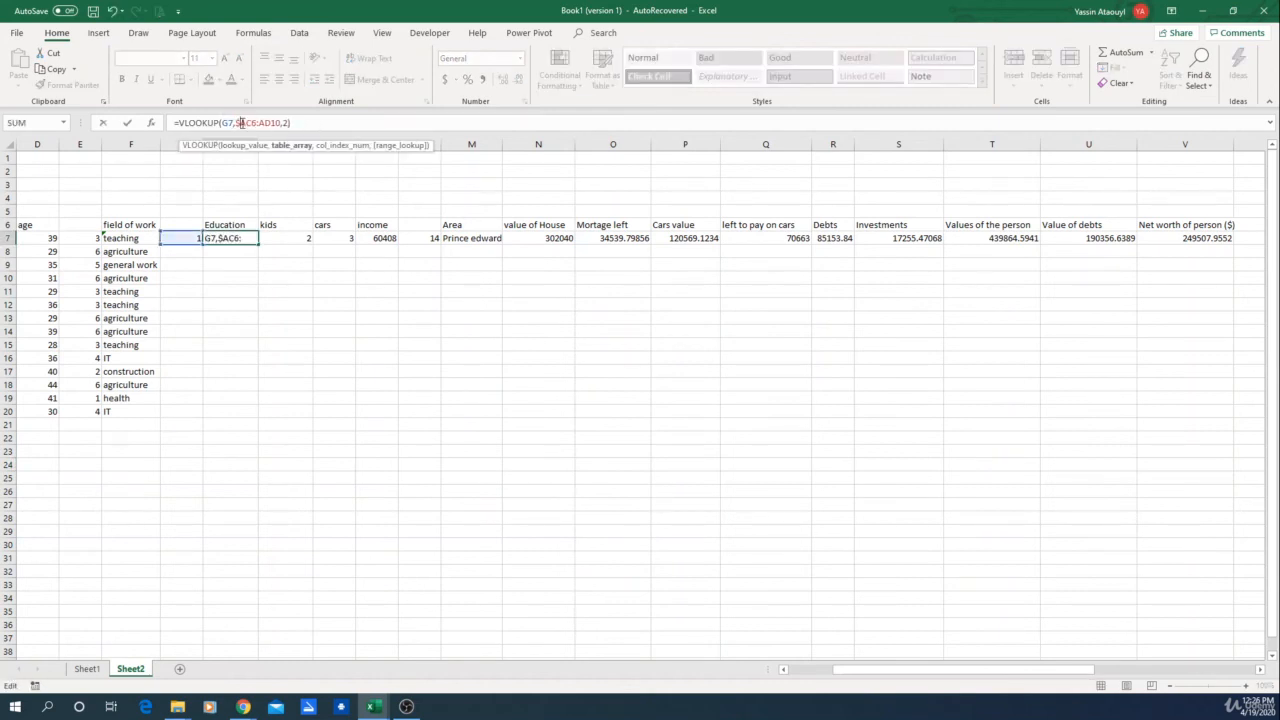
left_click(251, 122)
type("$")
key("Right")
key("Right")
type("$")
key("Right")
key("Right")
type("$")
key("Return")
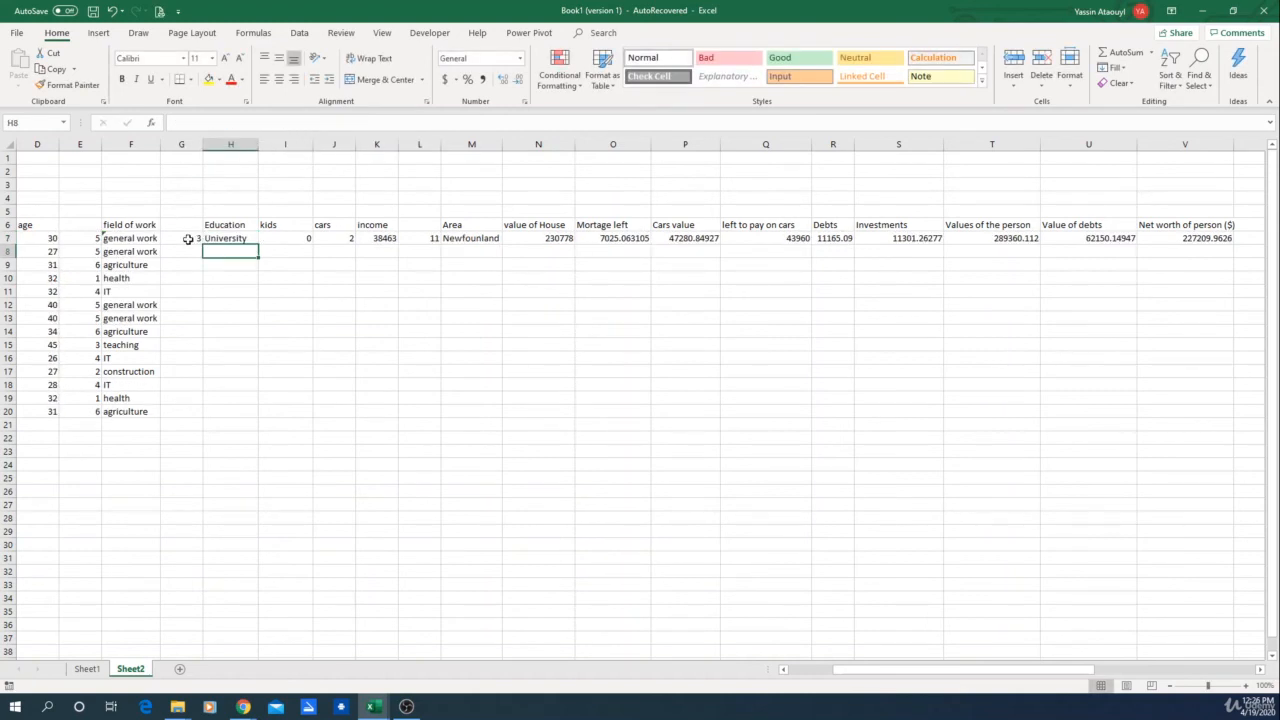
Step: Fill the education code and lookup, kids, cars and income formulas in G7:K7 down to row 20
left_click(188, 239)
left_click_drag(188, 237, 255, 415)
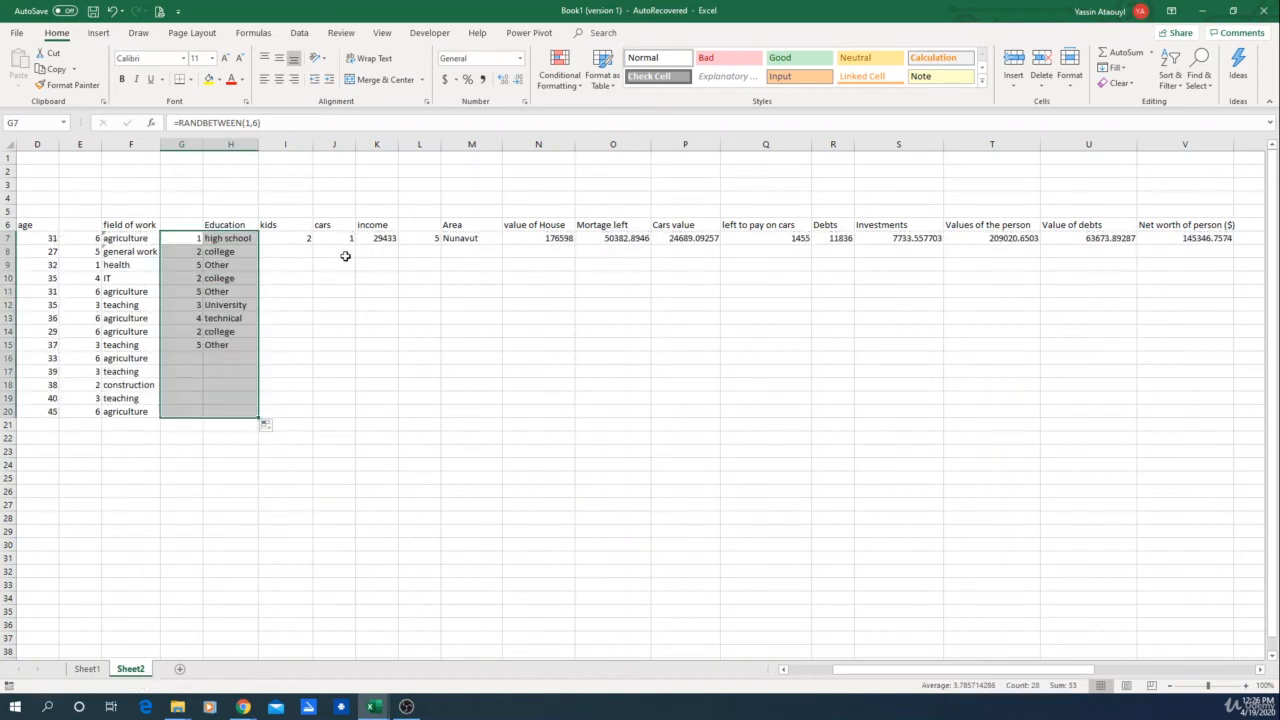
left_click(295, 240)
left_click_drag(313, 244, 314, 420)
left_click(350, 240)
left_click_drag(354, 244, 357, 420)
left_click(390, 239)
left_click_drag(398, 244, 400, 420)
Step: Make the area VLOOKUP table range in M7 absolute as $AE$6:$AF$18
left_click(445, 241)
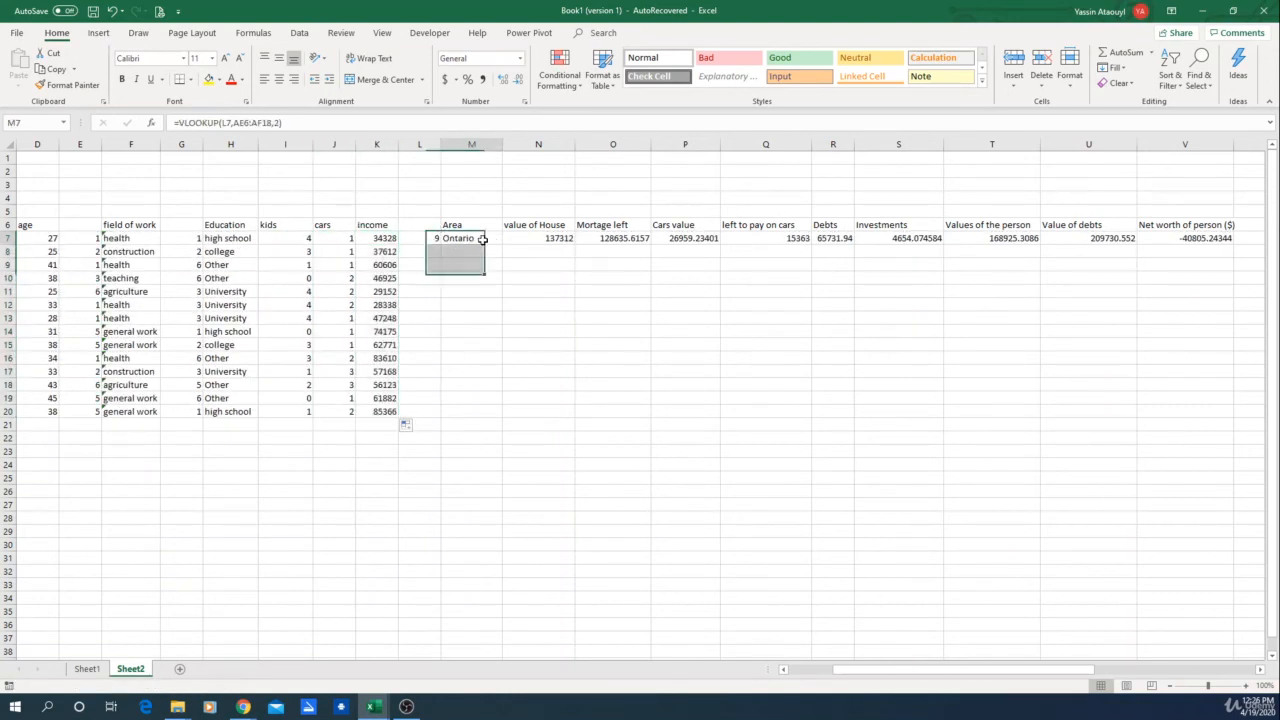
left_click(238, 122)
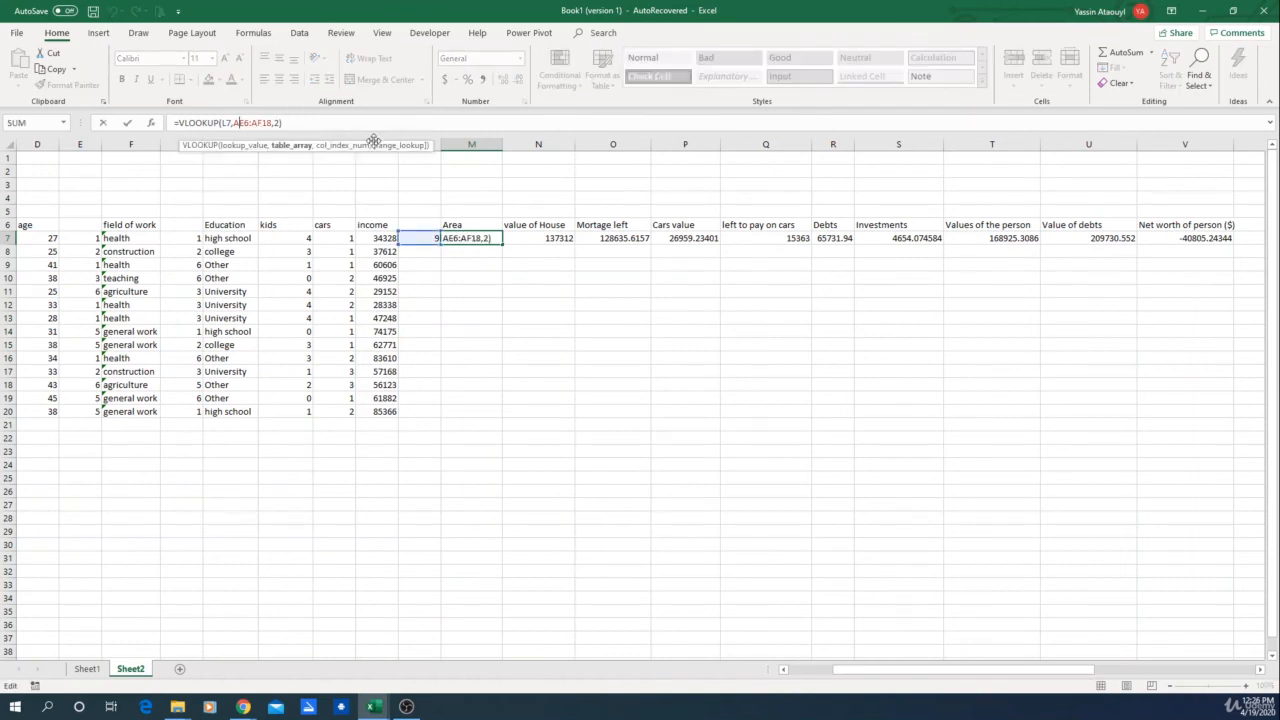
type("$")
key("Right")
key("Right")
type("$")
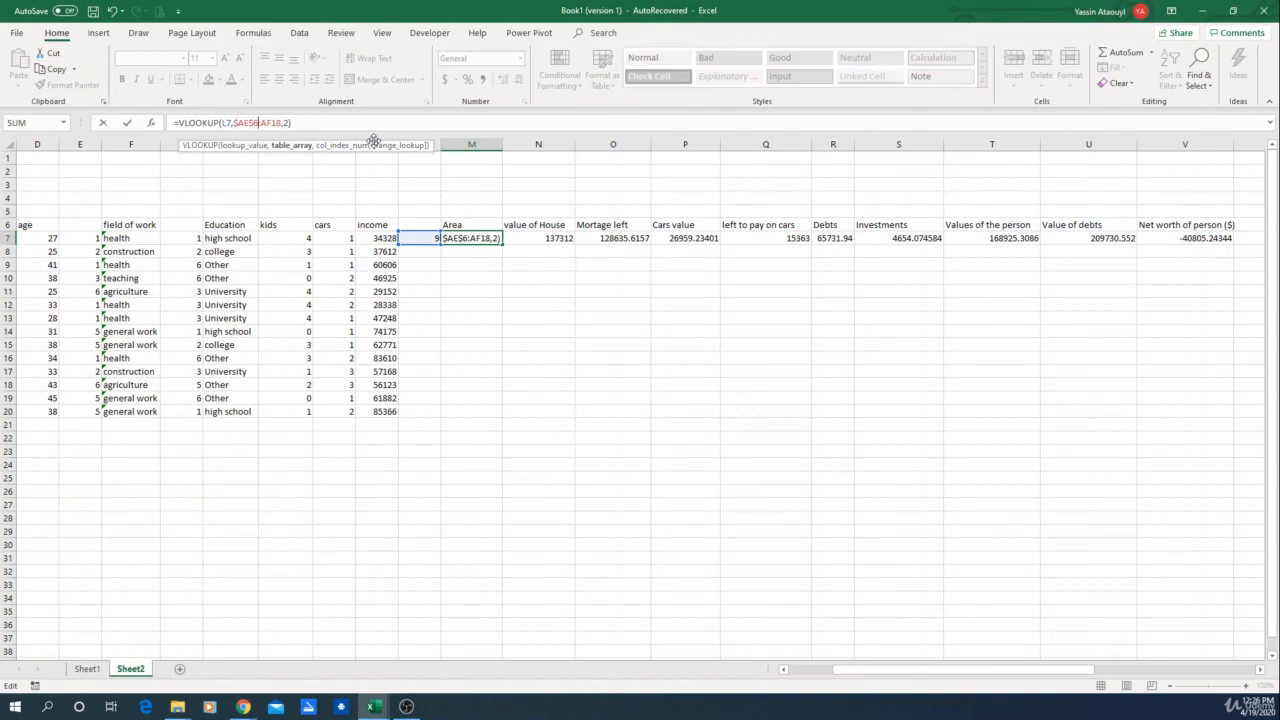
key("Right")
type("$")
key("Right")
key("Right")
type("$")
key("Return")
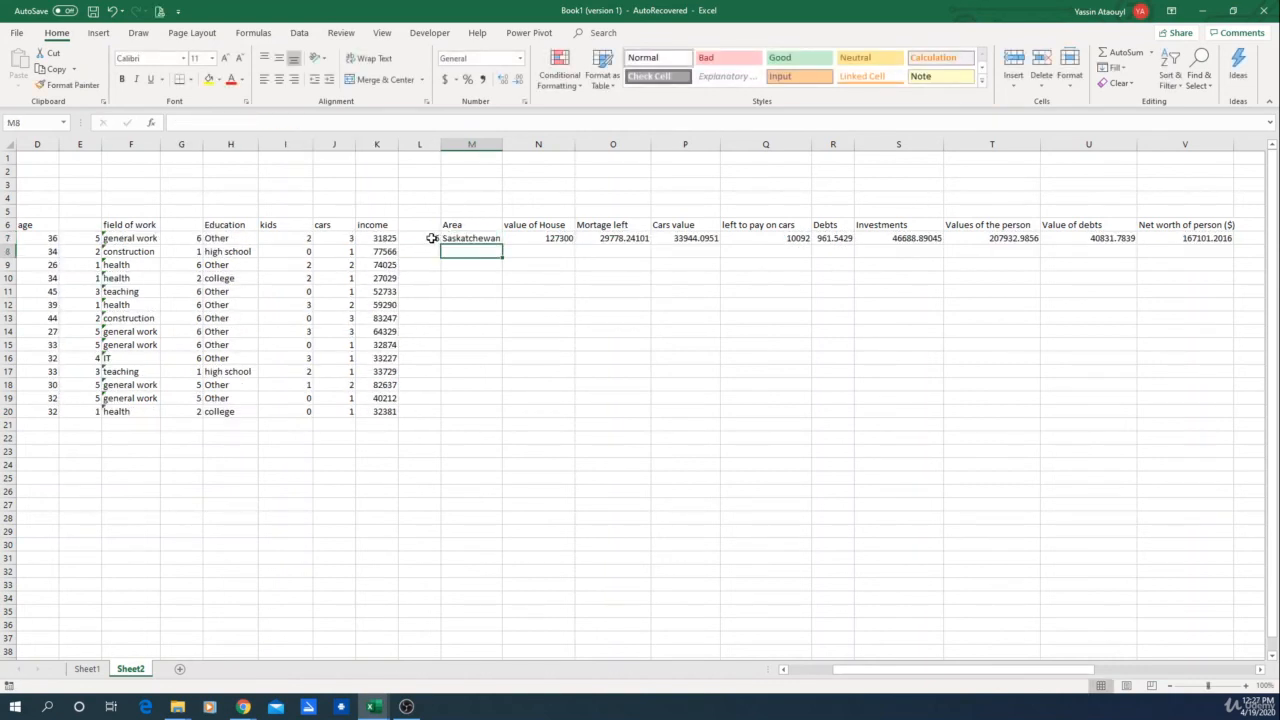
Step: Fill the area, house value, mortgage, car value and remaining columns through net worth down to row 20
left_click_drag(432, 238, 502, 416)
left_click(545, 238)
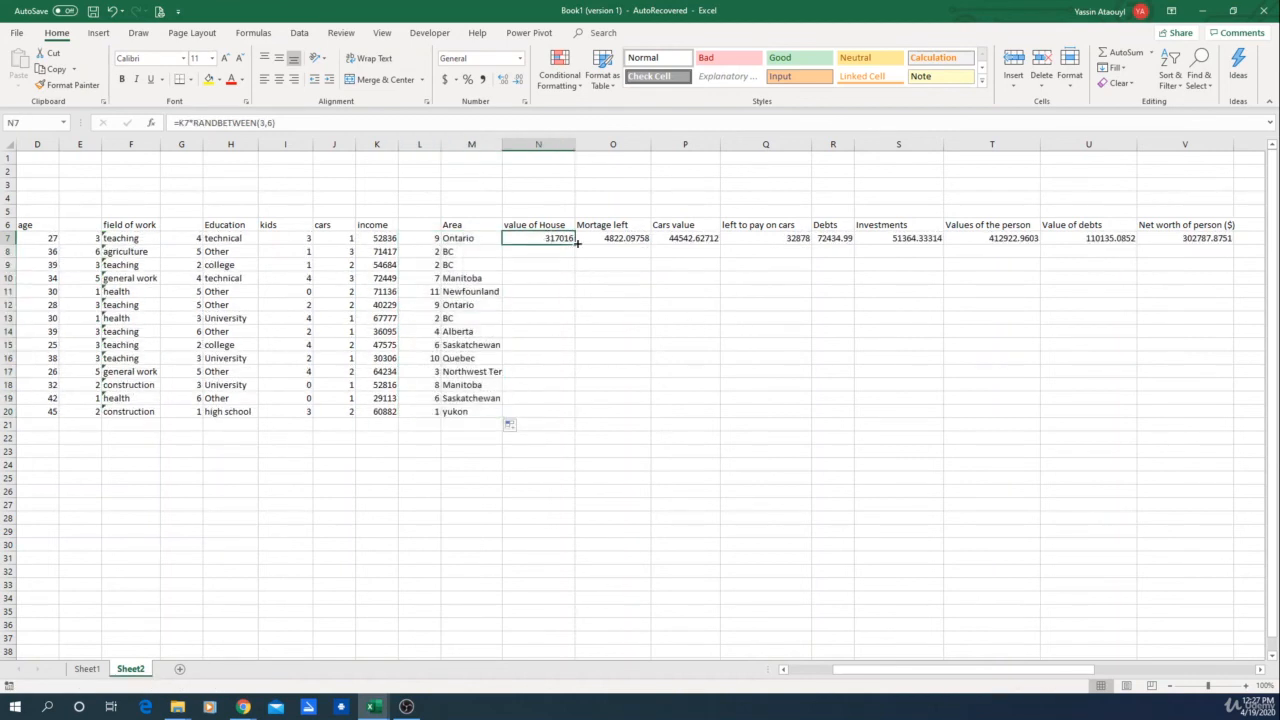
left_click_drag(575, 244, 580, 403)
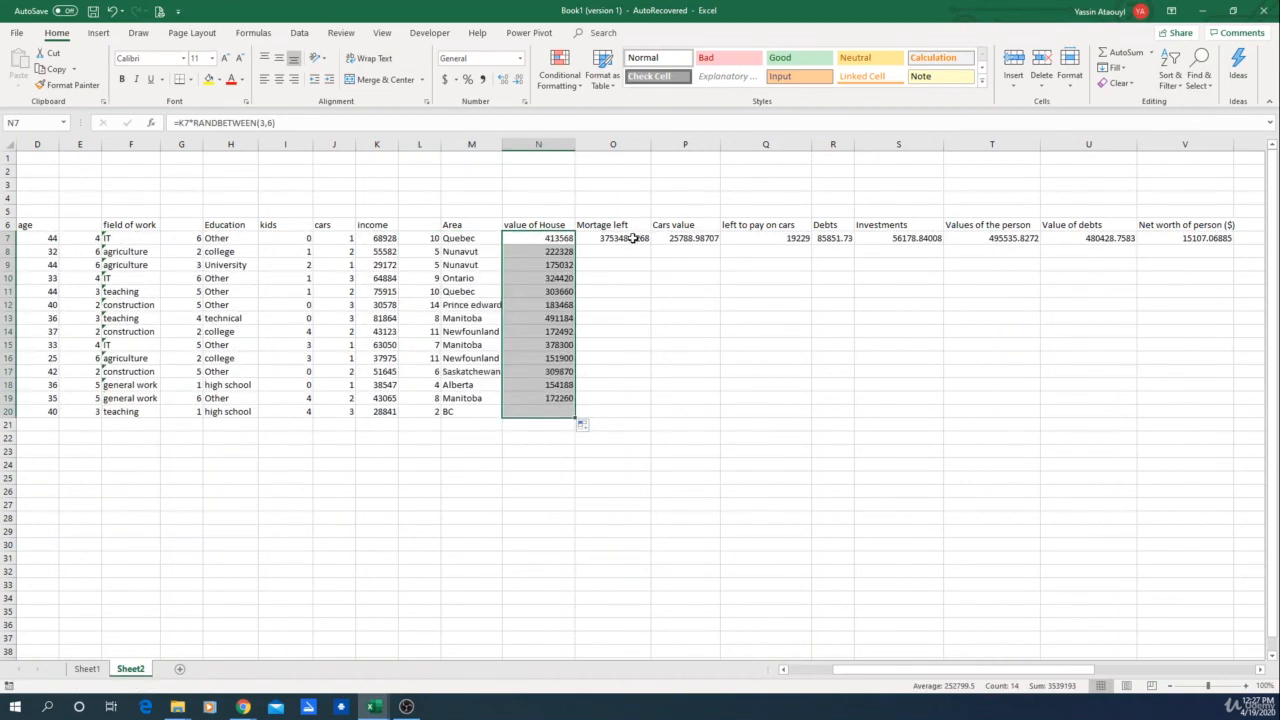
left_click(613, 238)
left_click_drag(650, 244, 652, 420)
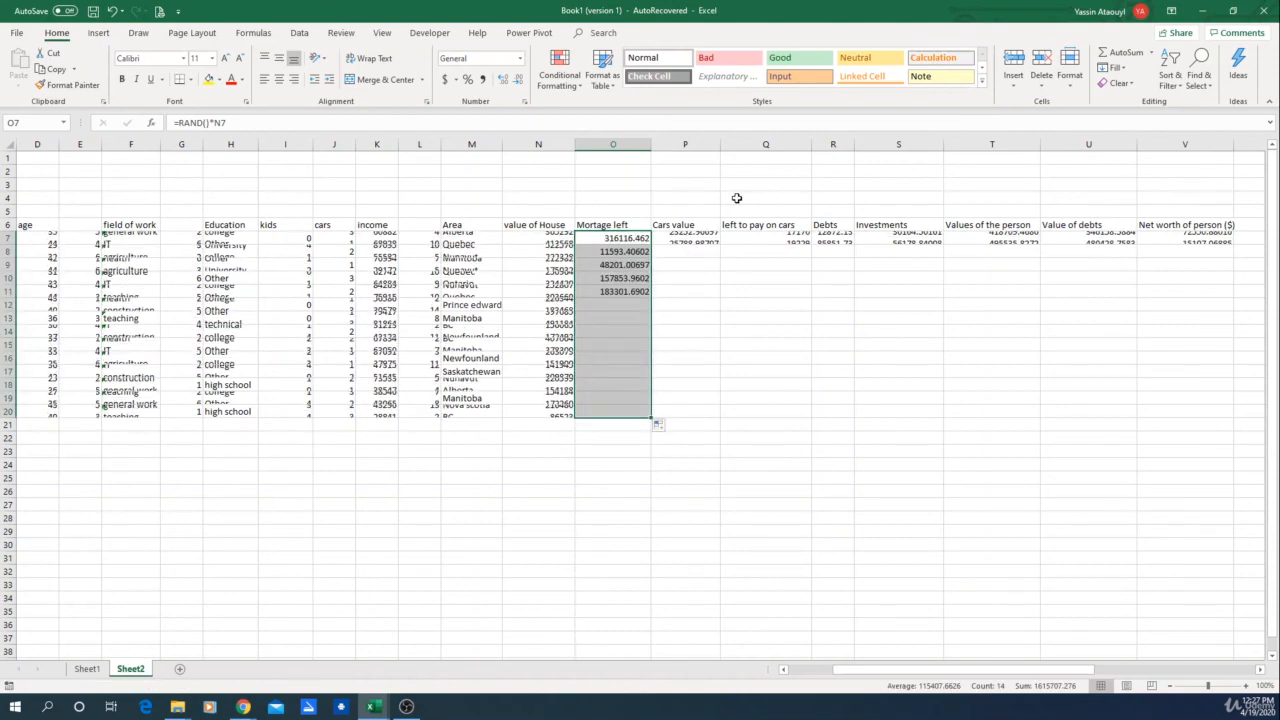
left_click(685, 238)
left_click_drag(719, 244, 710, 417)
left_click_drag(757, 237, 1231, 420)
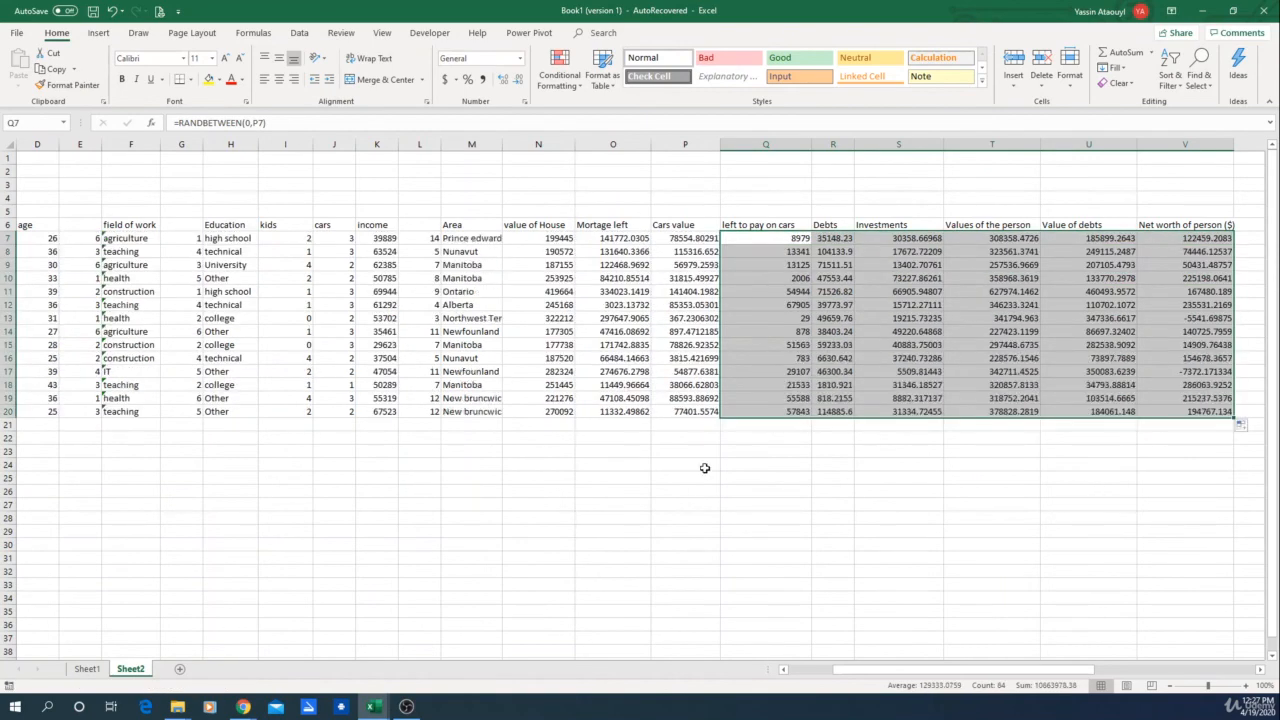
Step: Fill all row 7 formulas from gender through net worth down to row 500
scroll(674, 444, "down", 2)
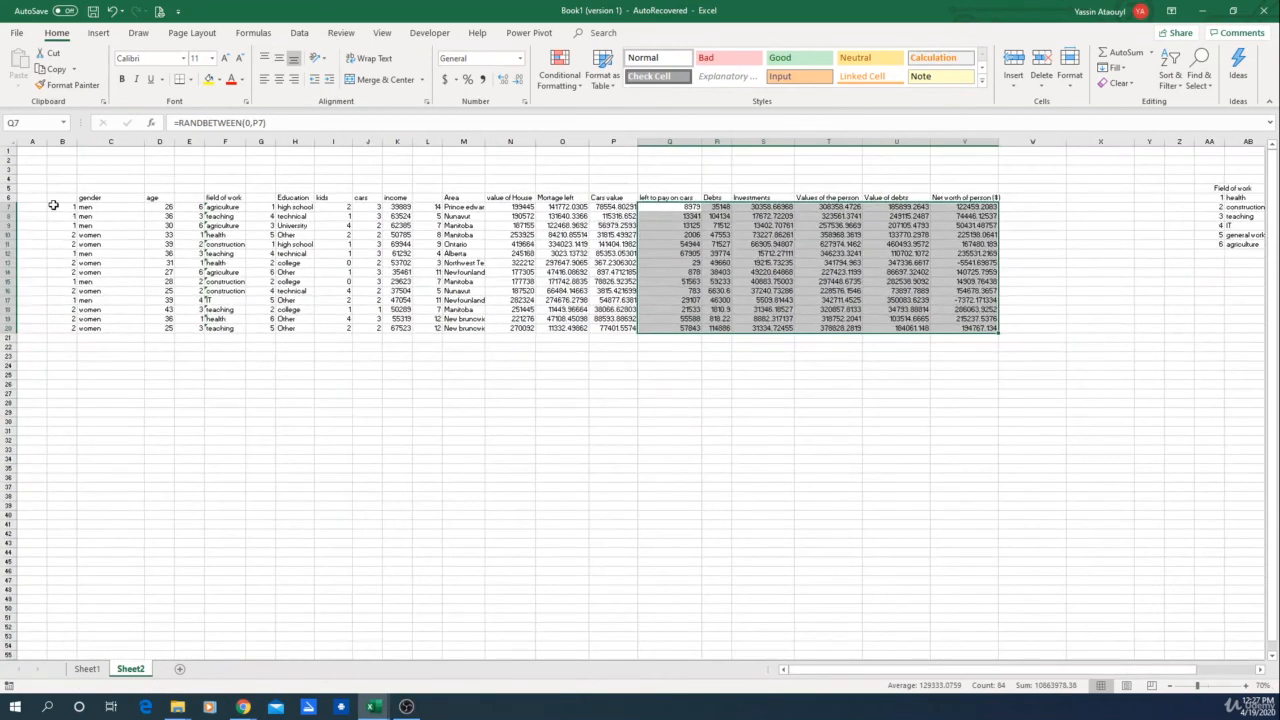
left_click_drag(53, 205, 923, 223)
scroll(884, 405, "up", 15)
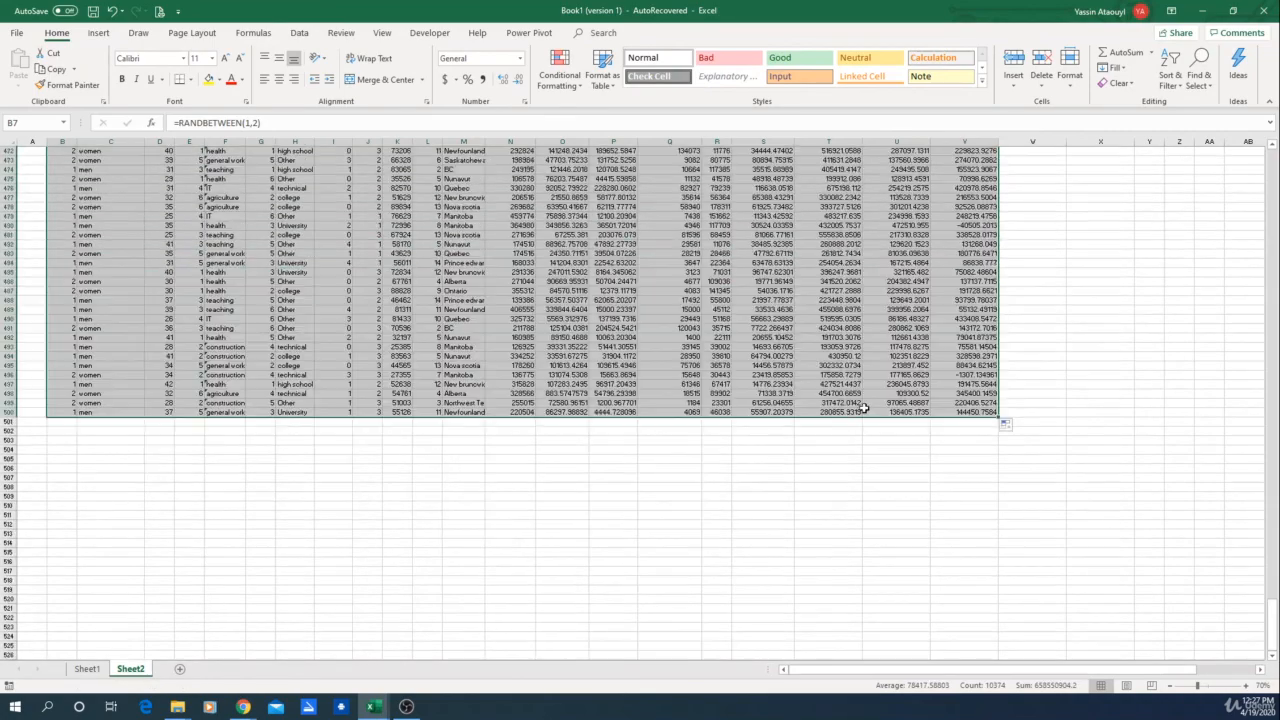
scroll(1014, 414, "down", 4, "ctrl")
scroll(290, 389, "up", 4, "ctrl")
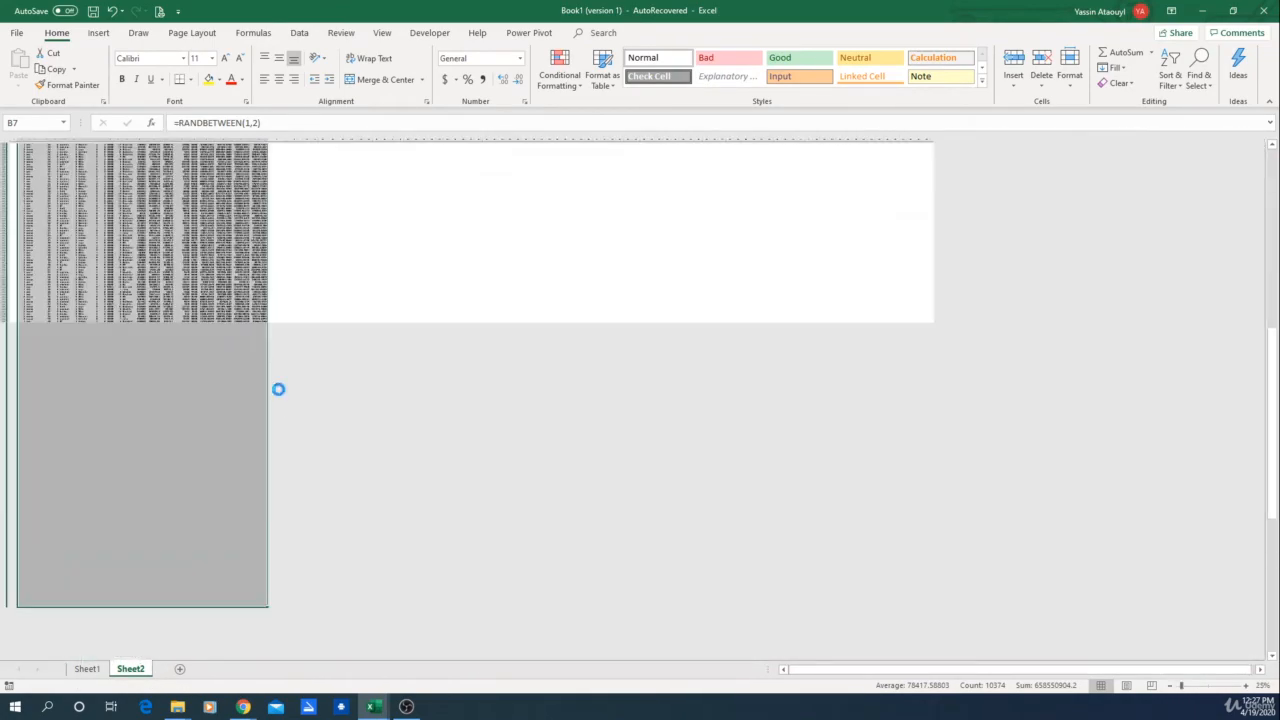
Step: Hide the columns holding the field-of-work, education and area lookup tables, starting at column AA
left_click(917, 370)
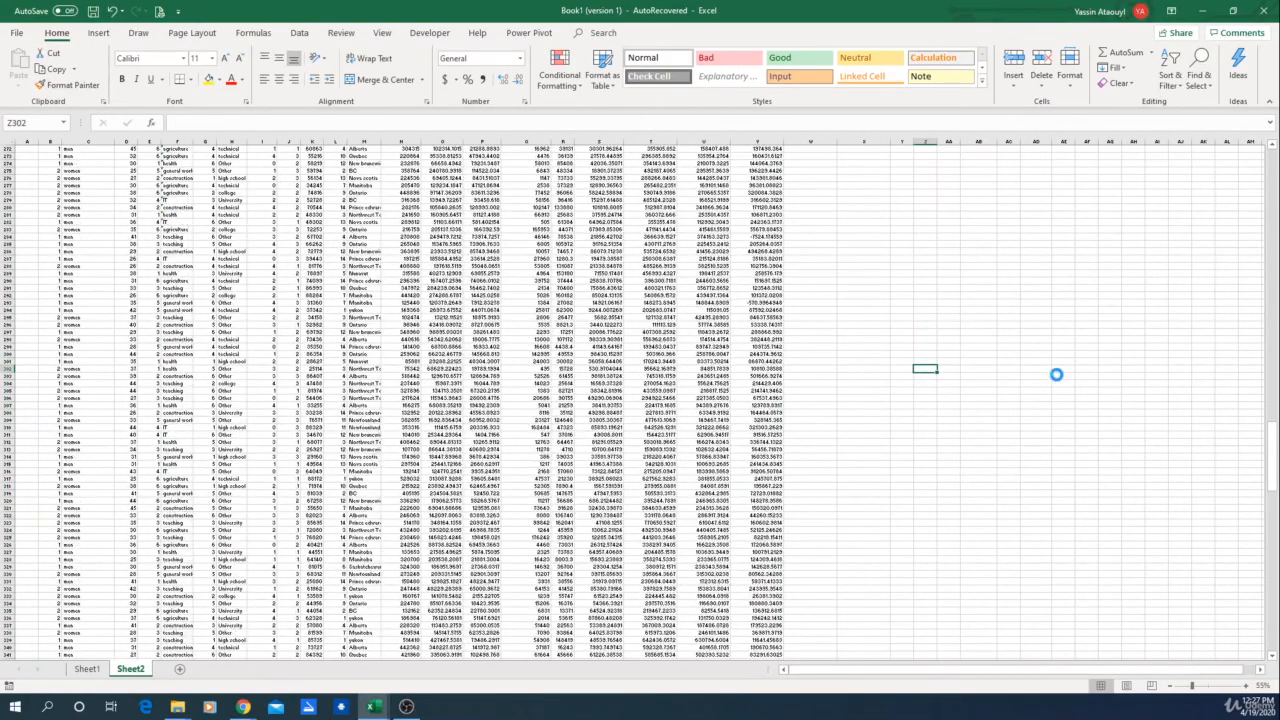
scroll(1054, 374, "up", 18)
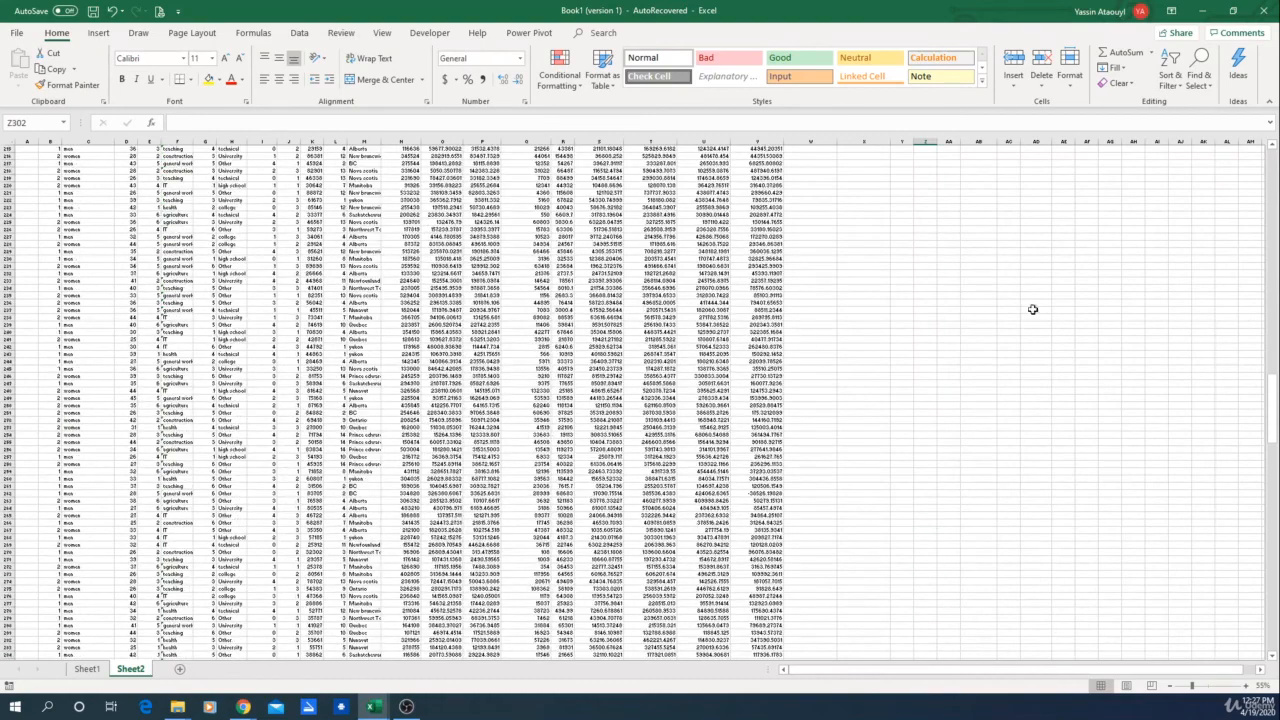
left_click_drag(1270, 408, 1255, 168)
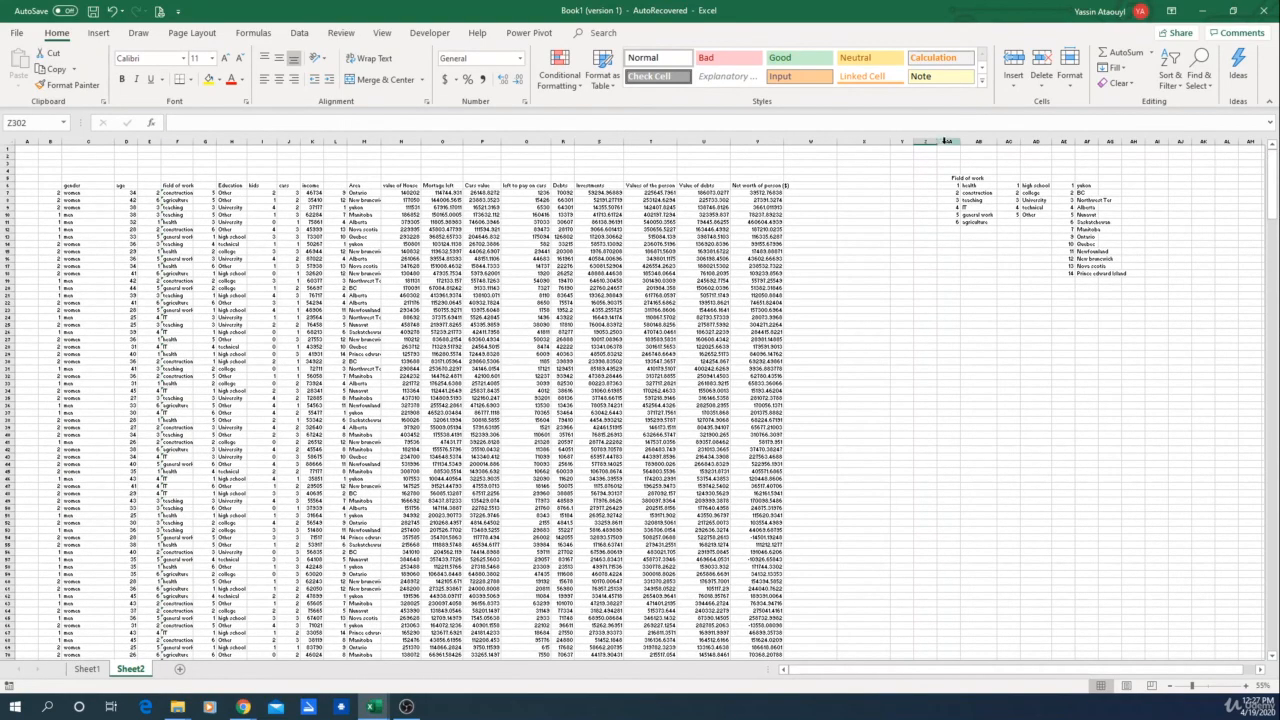
left_click_drag(903, 141, 1128, 146)
left_click_drag(951, 142, 1120, 141)
right_click(1007, 142)
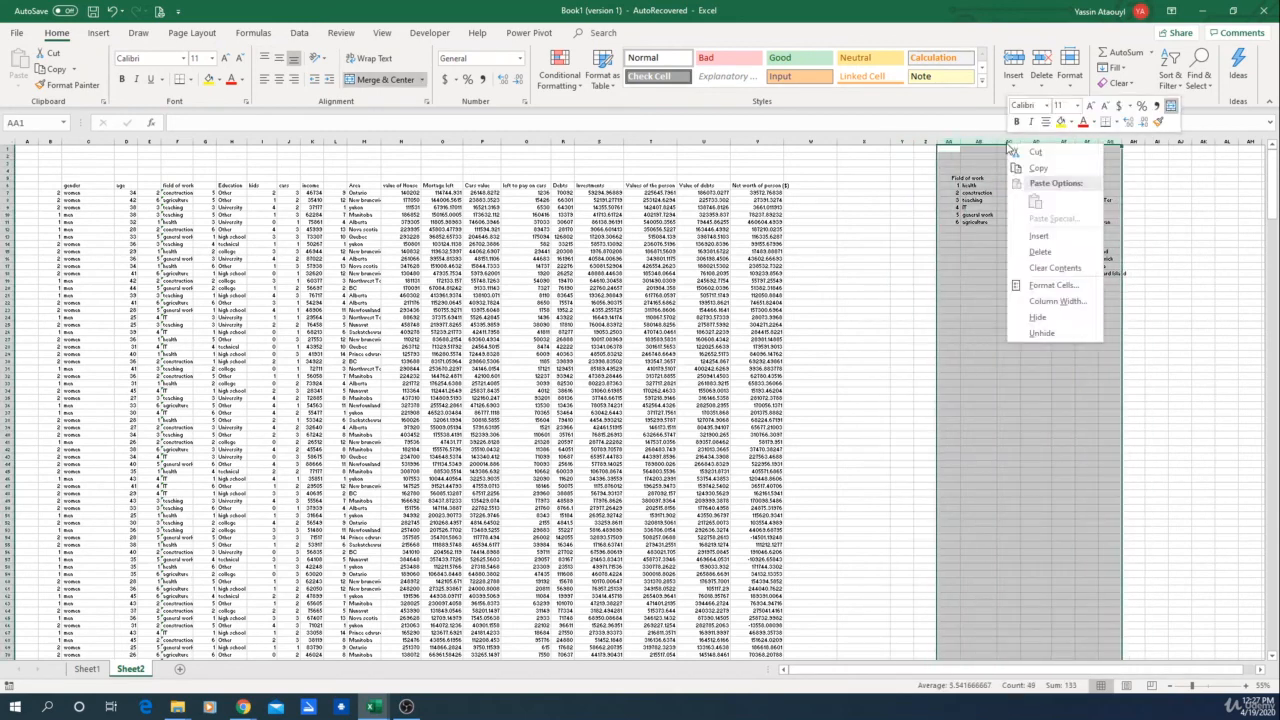
left_click(1035, 317)
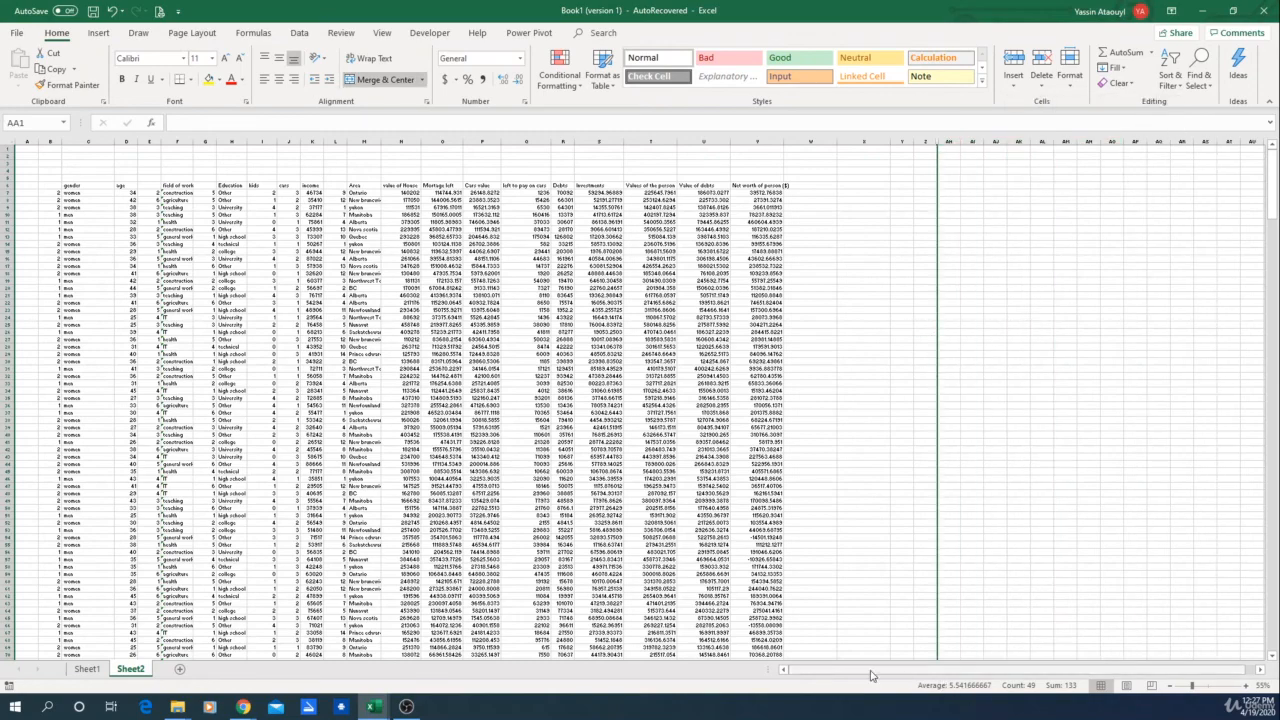
Step: Hide the area code column L
scroll(563, 400, "up", 4)
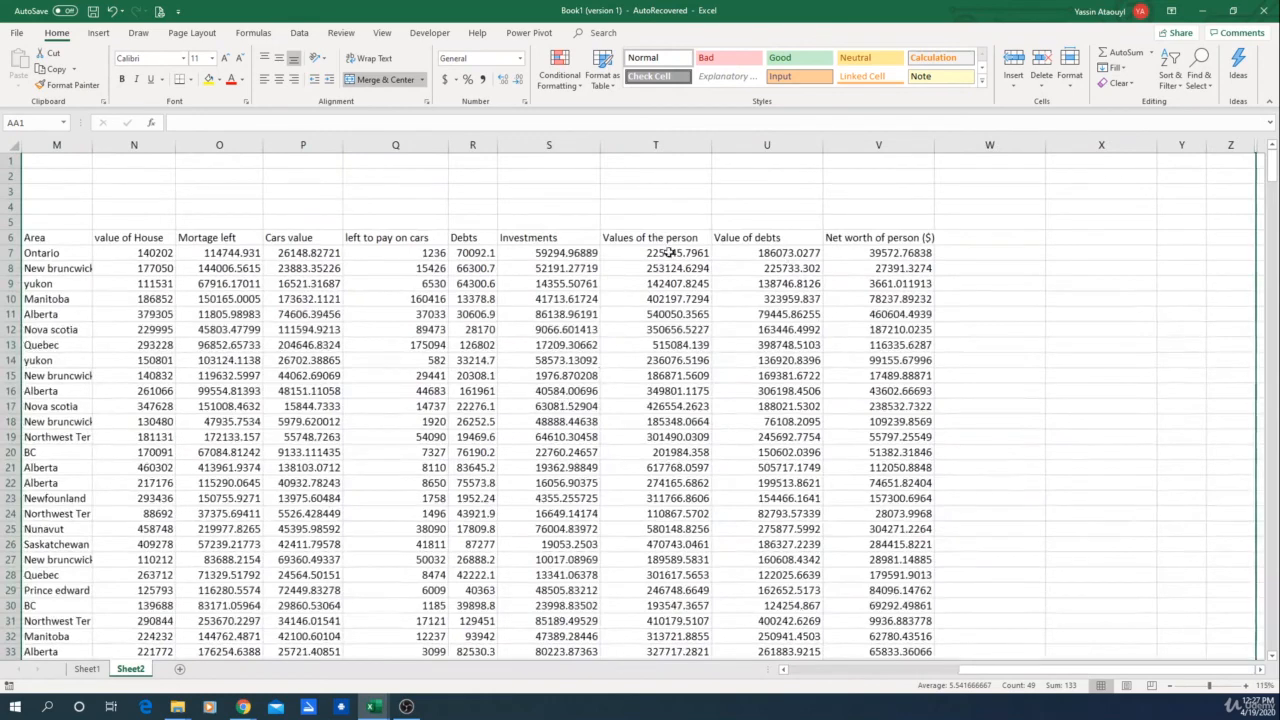
left_click(317, 194)
key("Left")
key("Left")
key("Left")
key("Left")
key("Left")
key("Left")
key("Left")
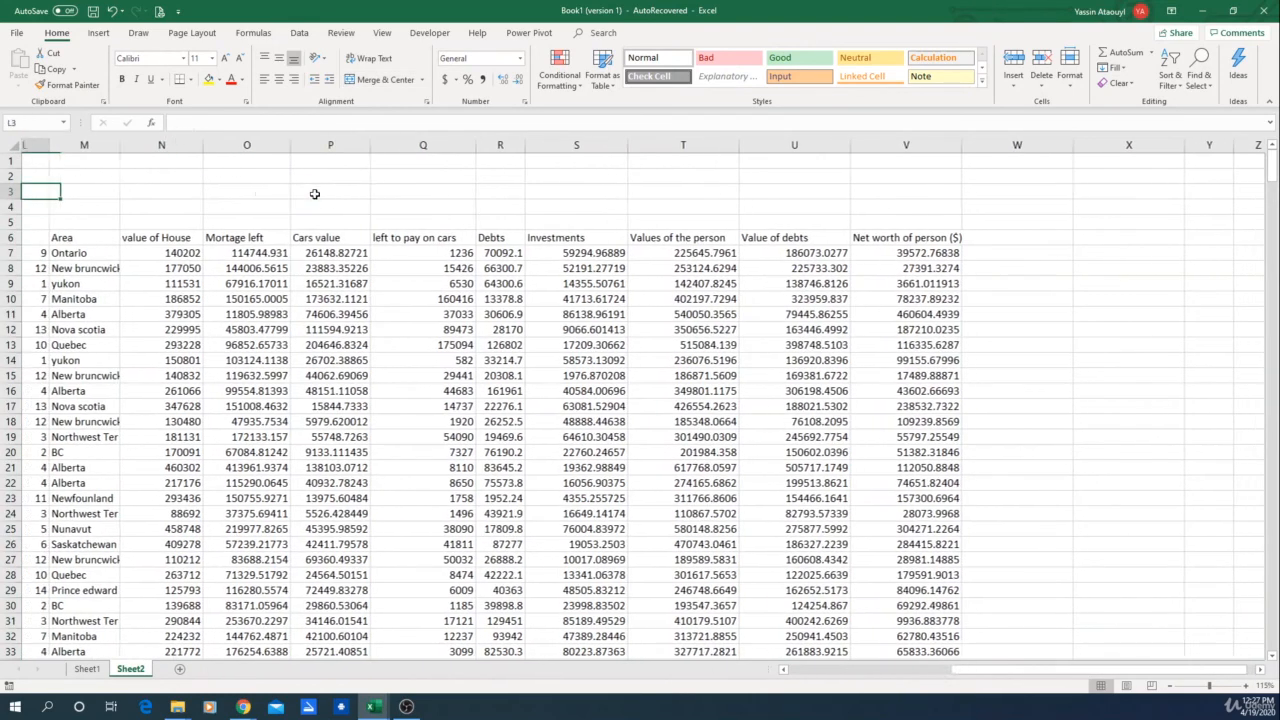
key("Left")
key("Left")
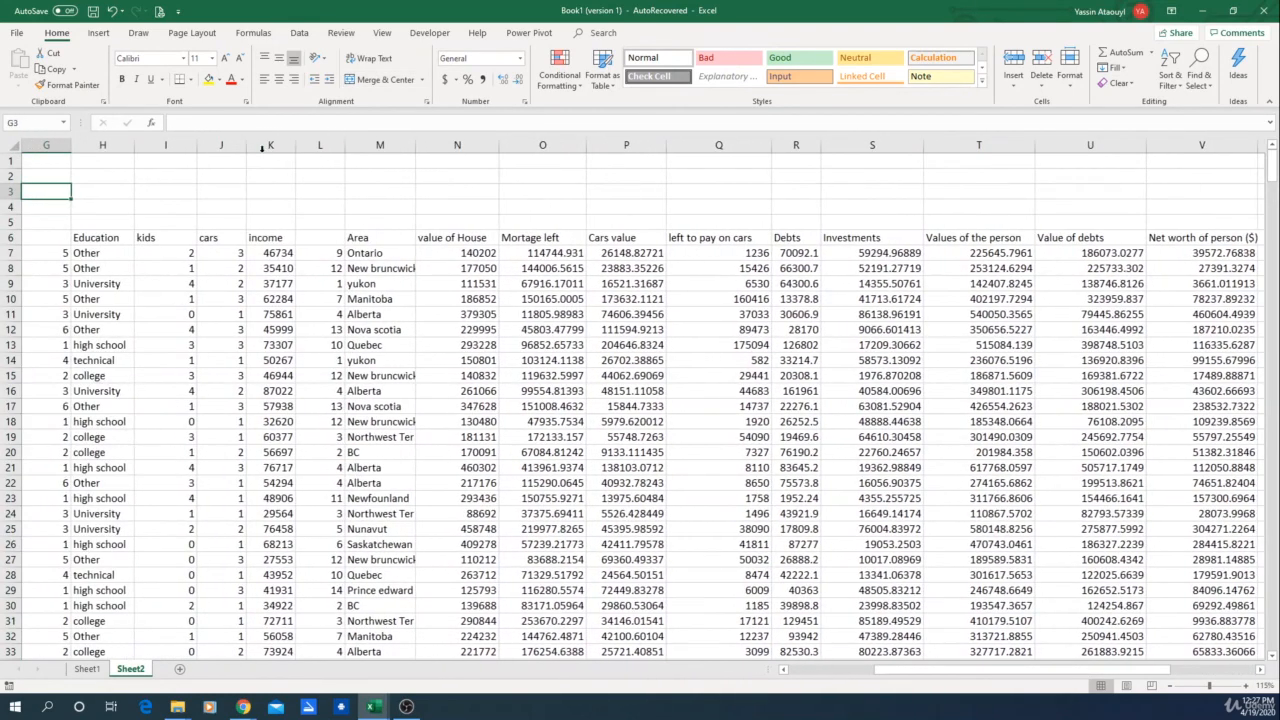
left_click(316, 147)
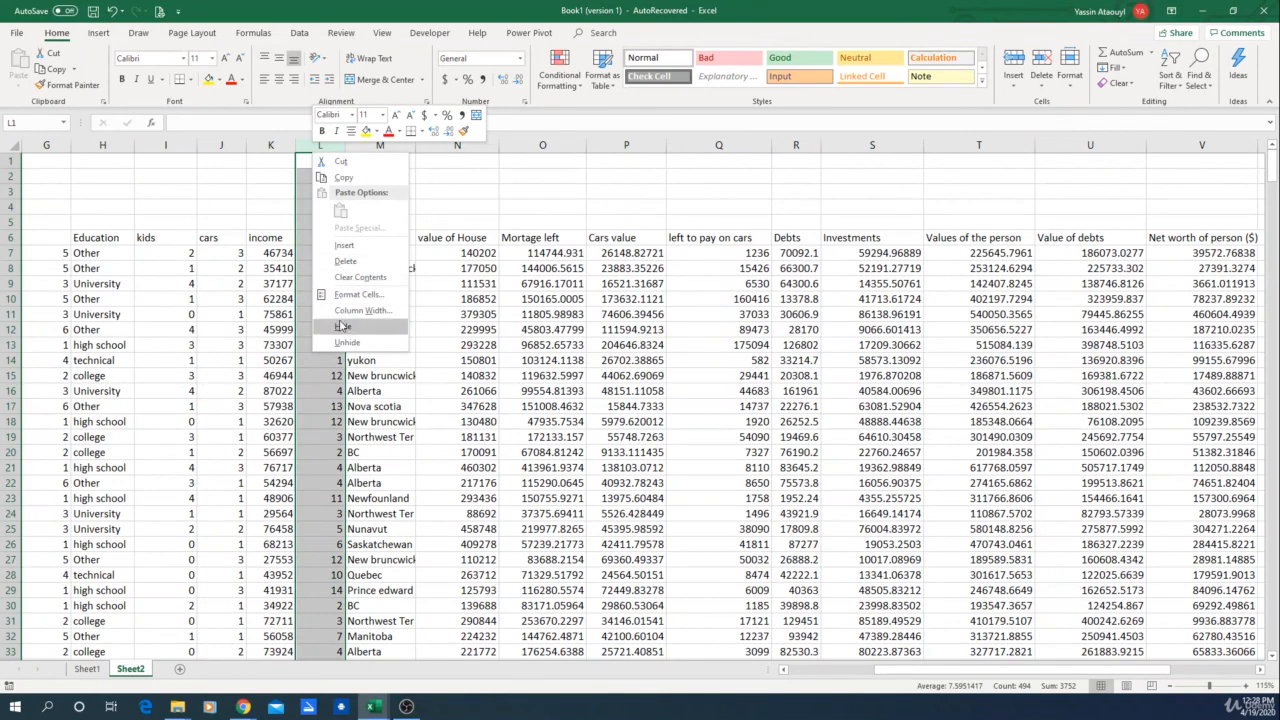
left_click(334, 320)
Step: Inspect the numeric code columns beside field of work and education
key("Left")
key("Left")
key("Left")
key("Left")
key("Left")
key("Left")
key("Left")
key("Left")
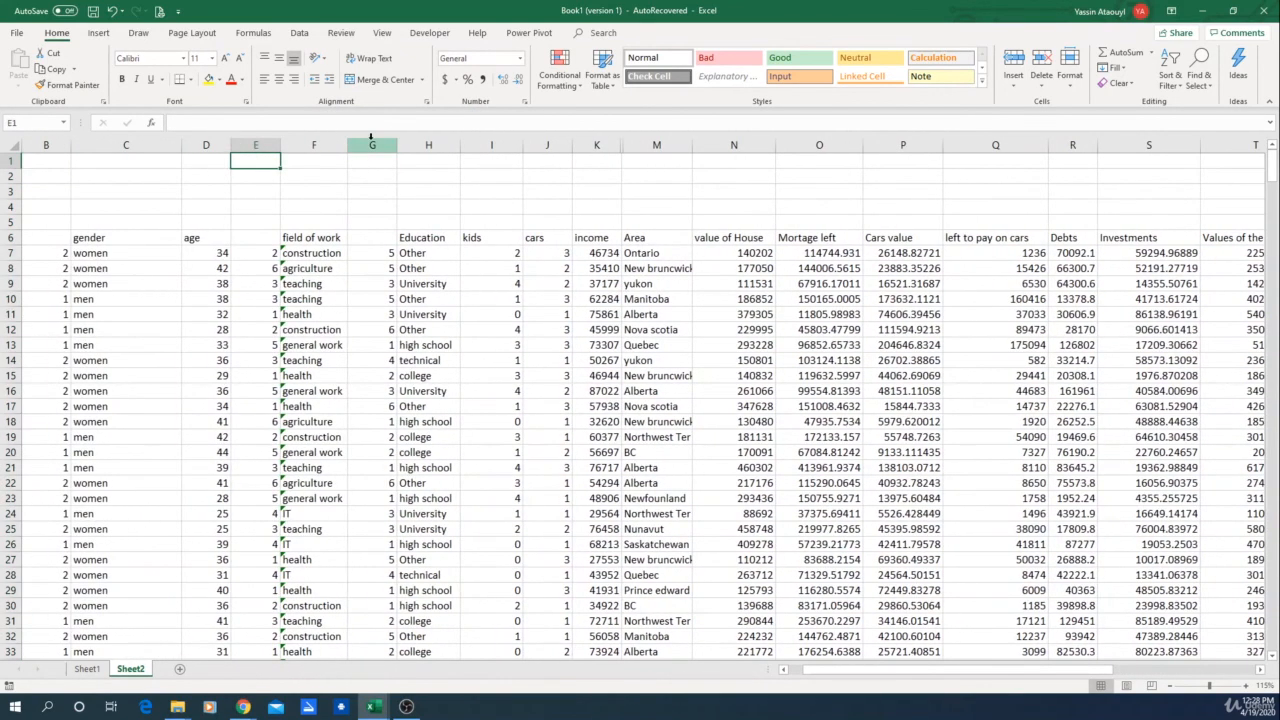
left_click(372, 145)
left_click(371, 263)
left_click(371, 253)
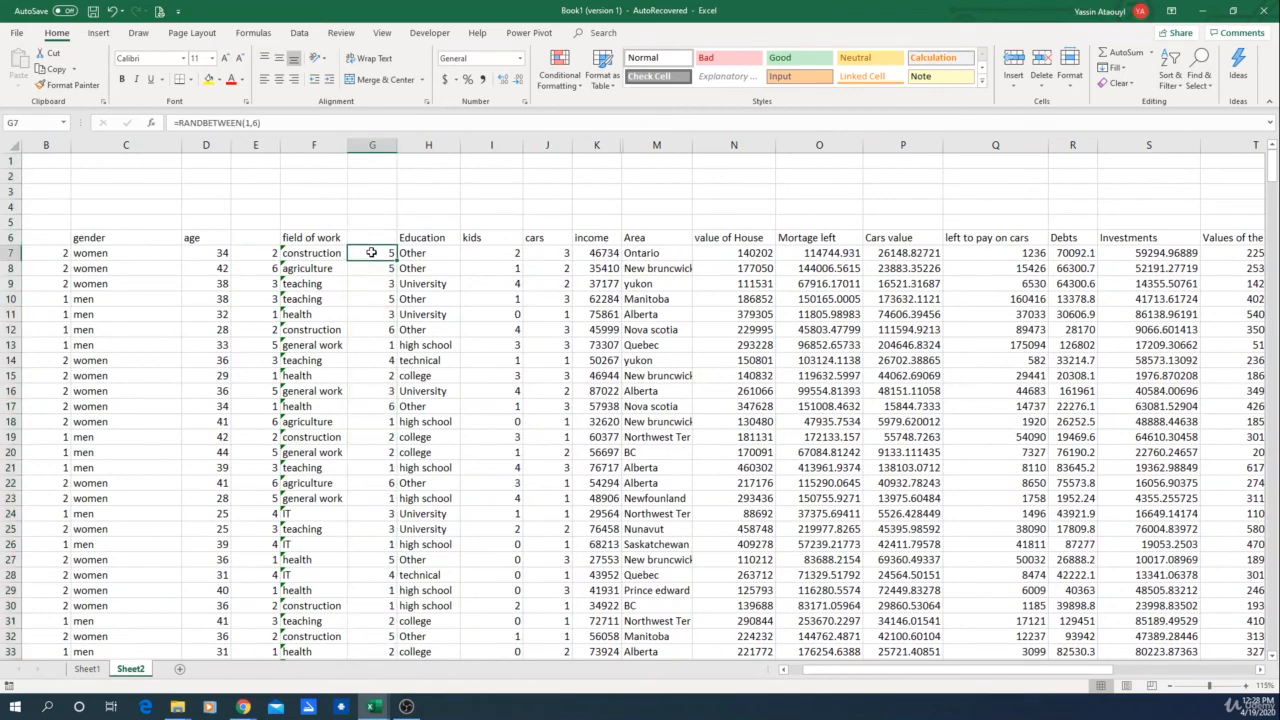
left_click(363, 316)
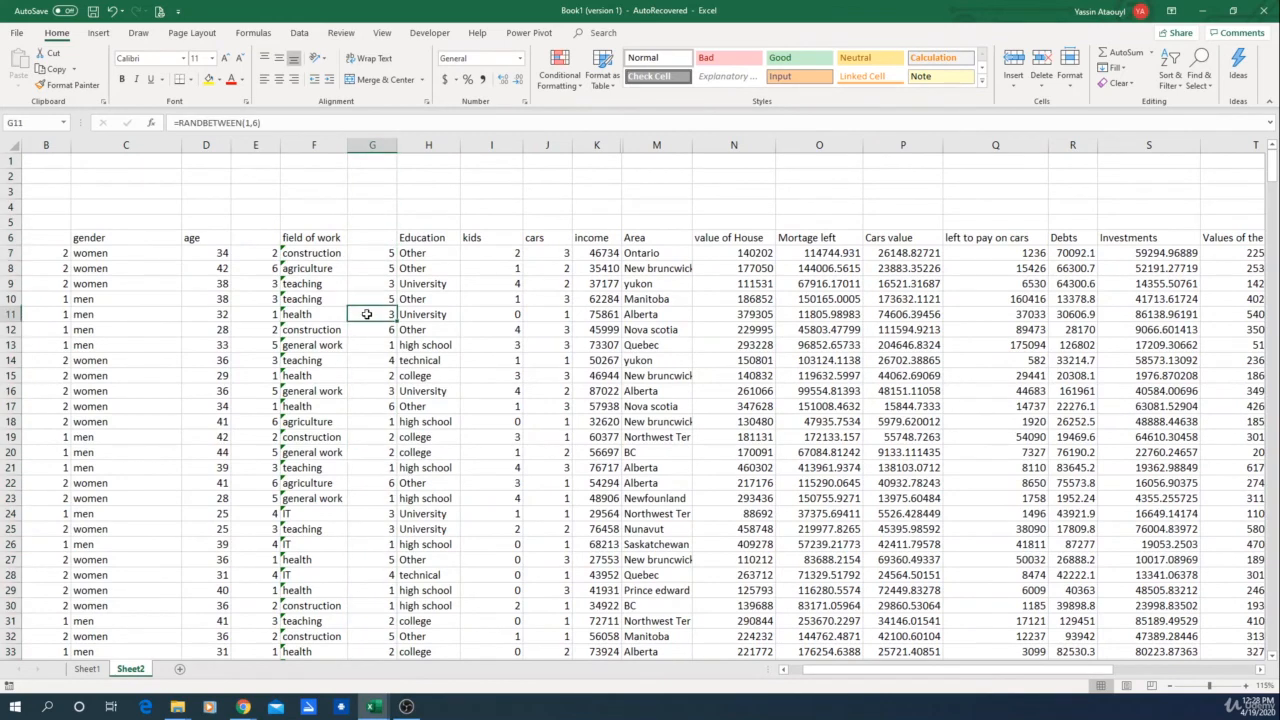
left_click(314, 240)
left_click(262, 251)
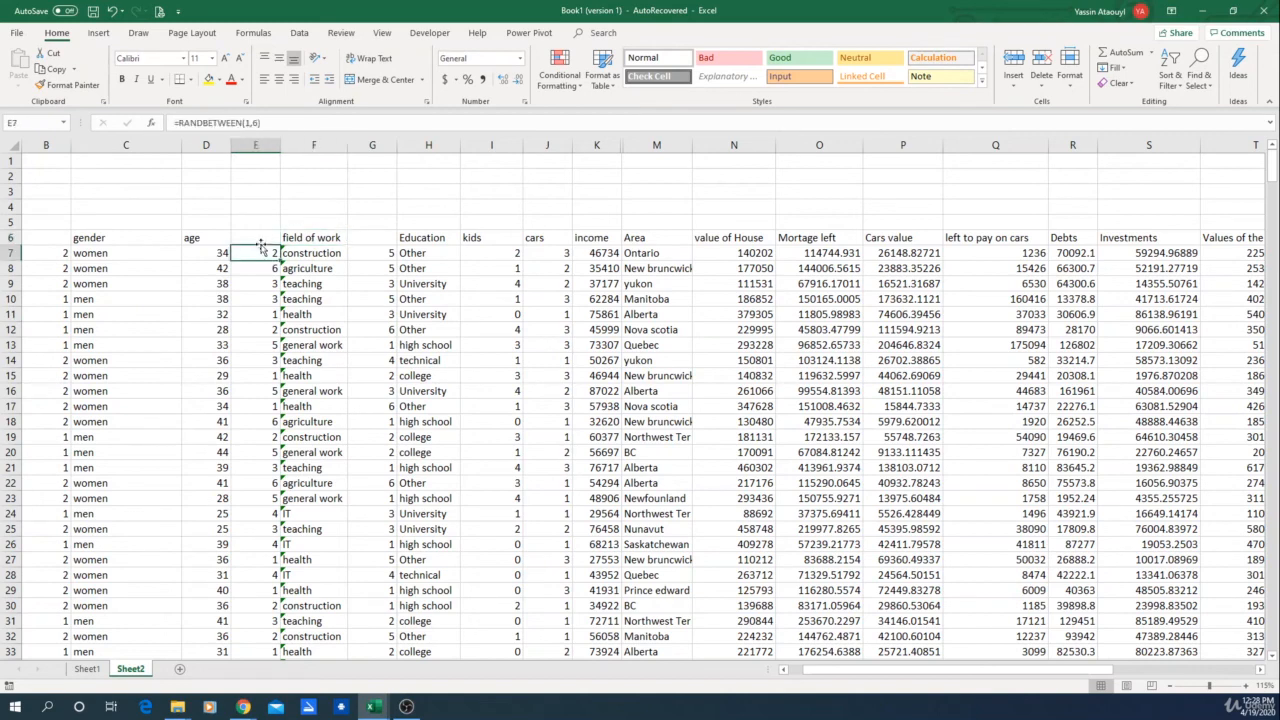
Step: Hide the field-of-work code column E
left_click(258, 147)
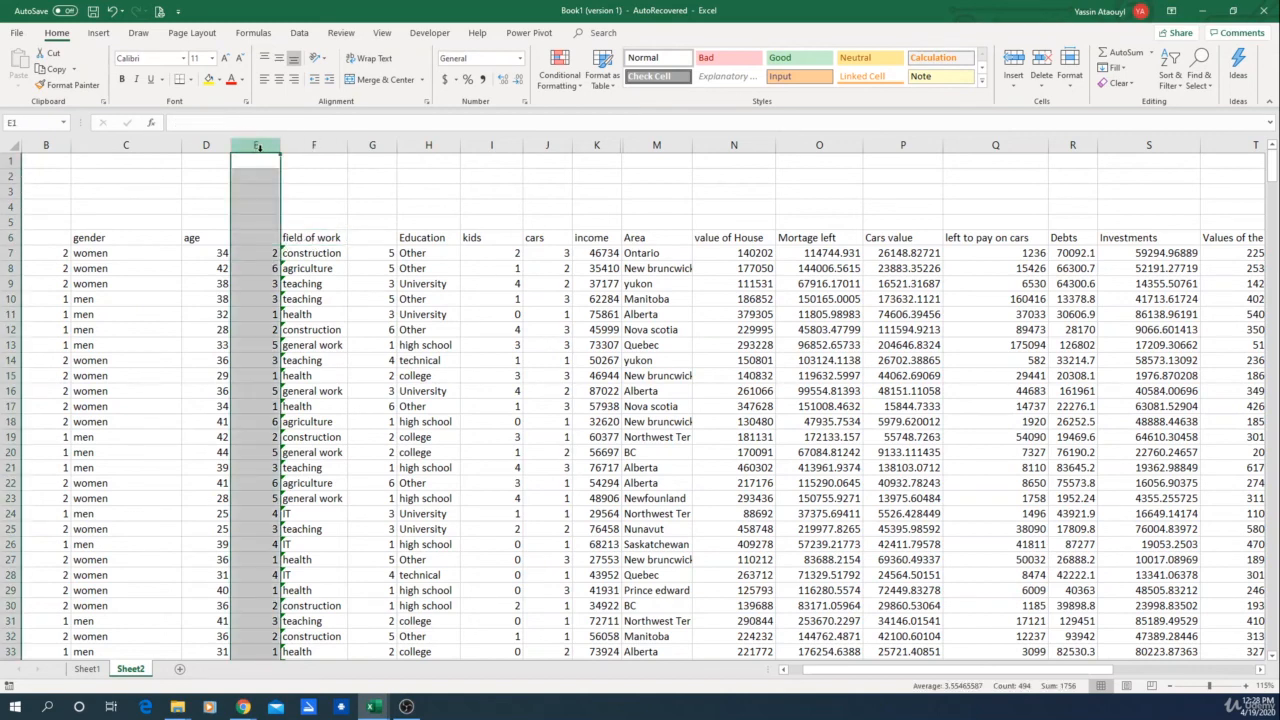
right_click(259, 149)
left_click(387, 323)
left_click(385, 323)
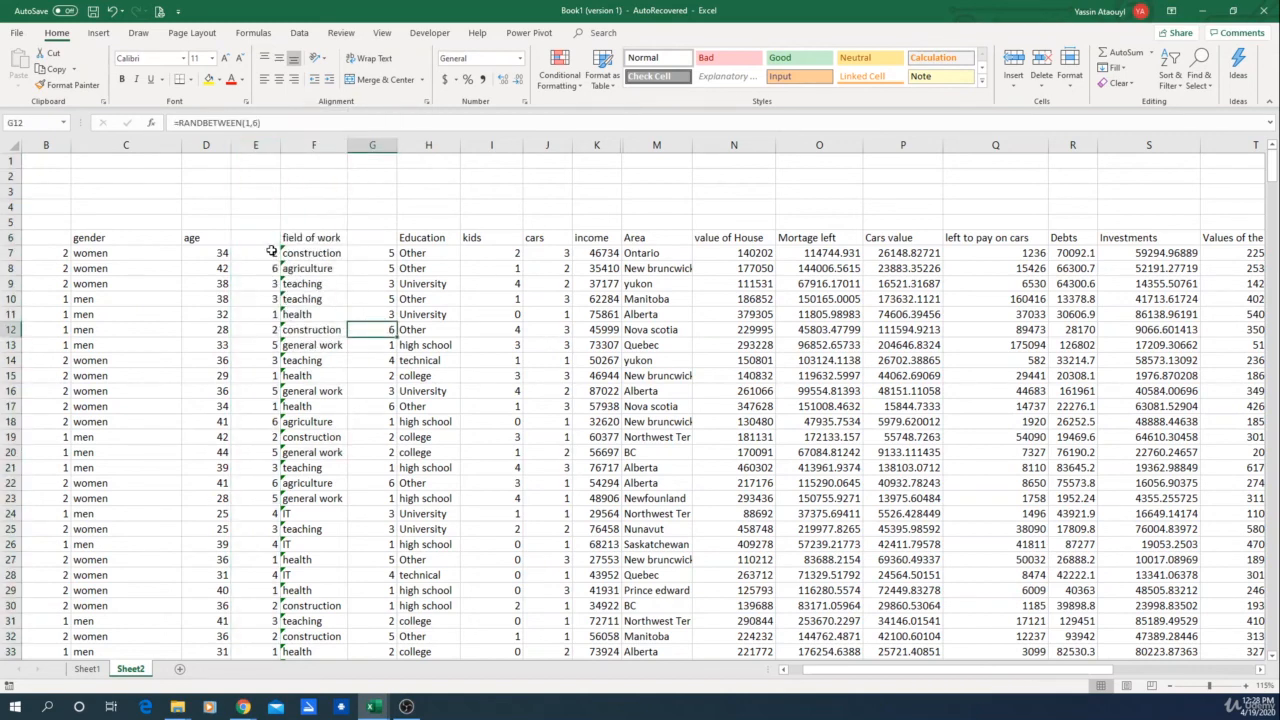
right_click(265, 148)
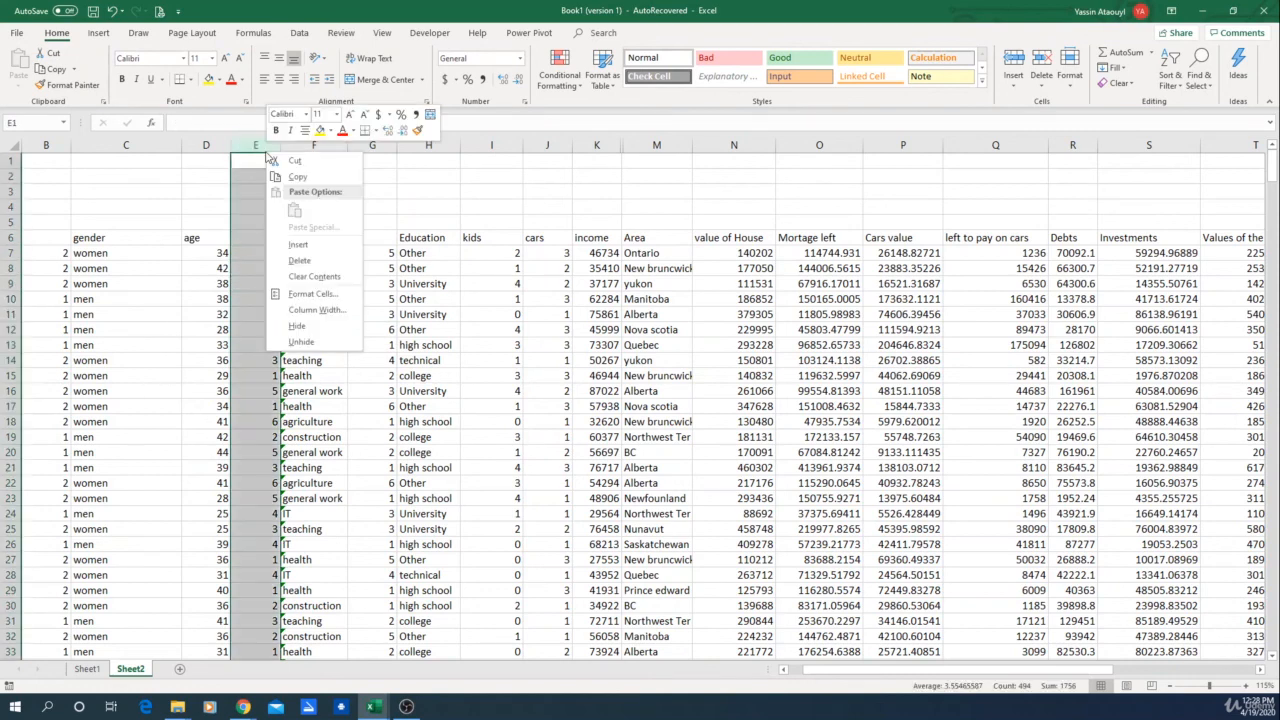
left_click(297, 326)
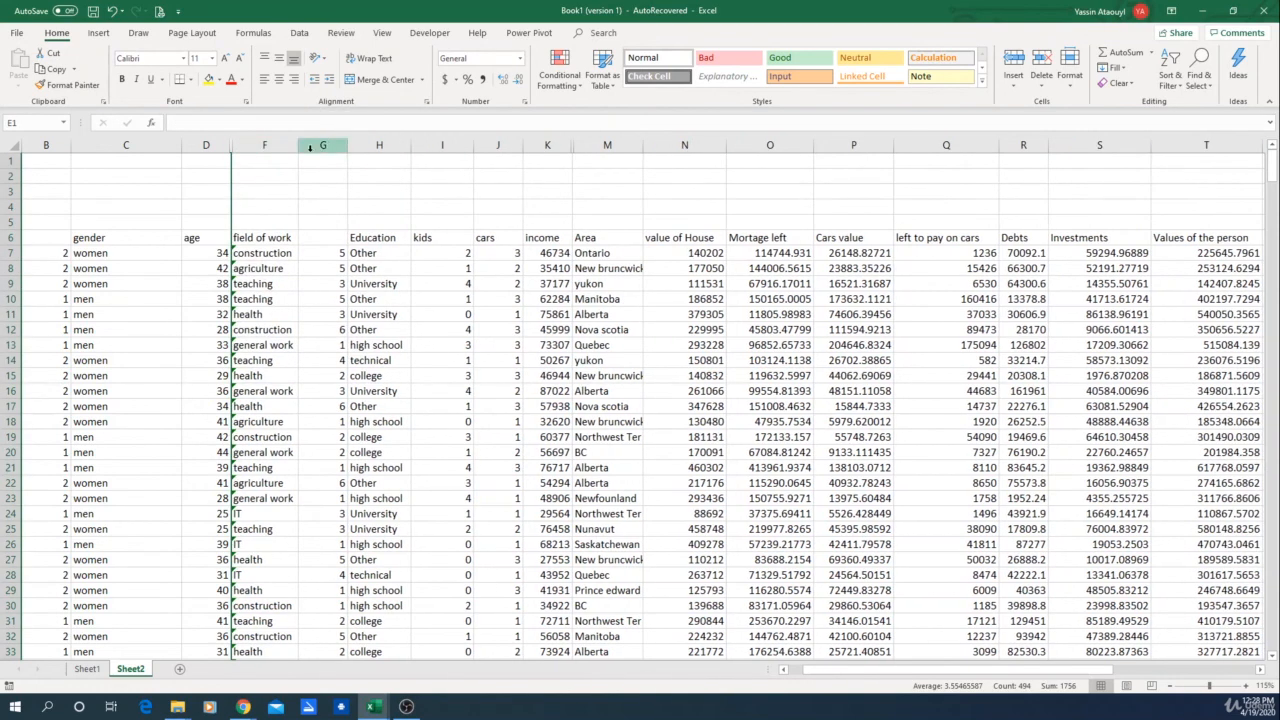
Step: Hide the education code column G
left_click(310, 148)
right_click(312, 150)
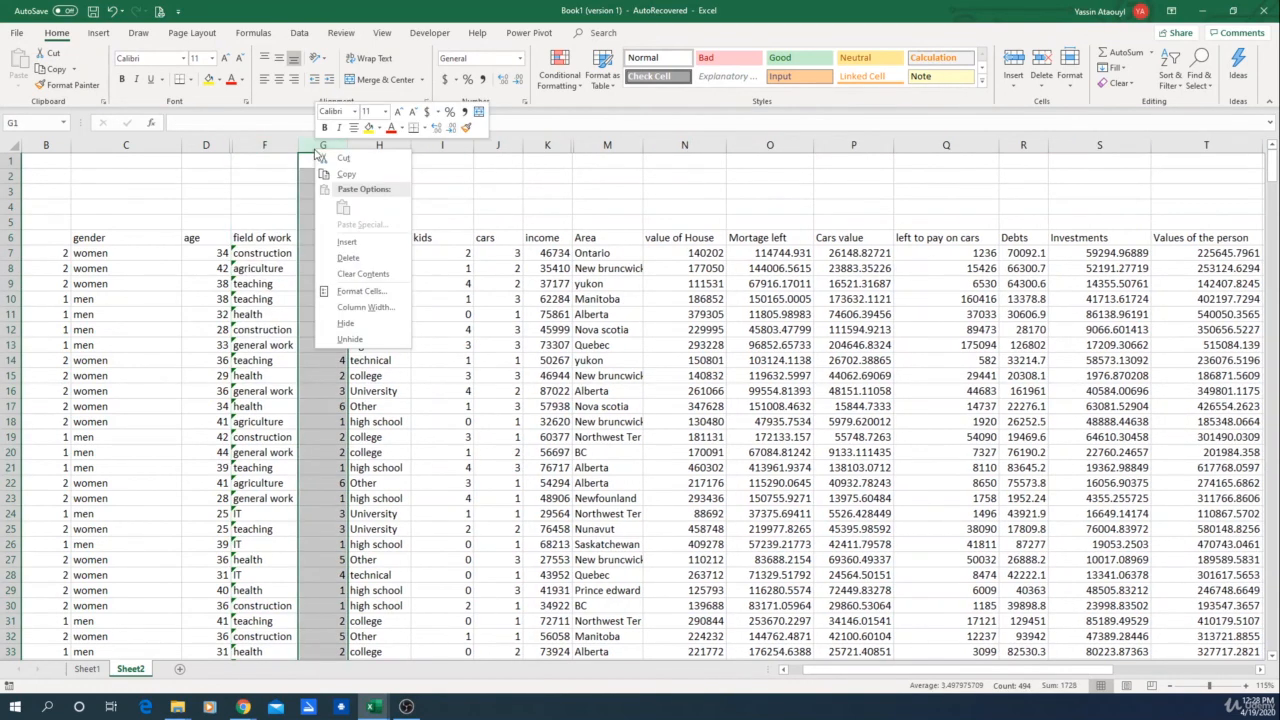
left_click(348, 325)
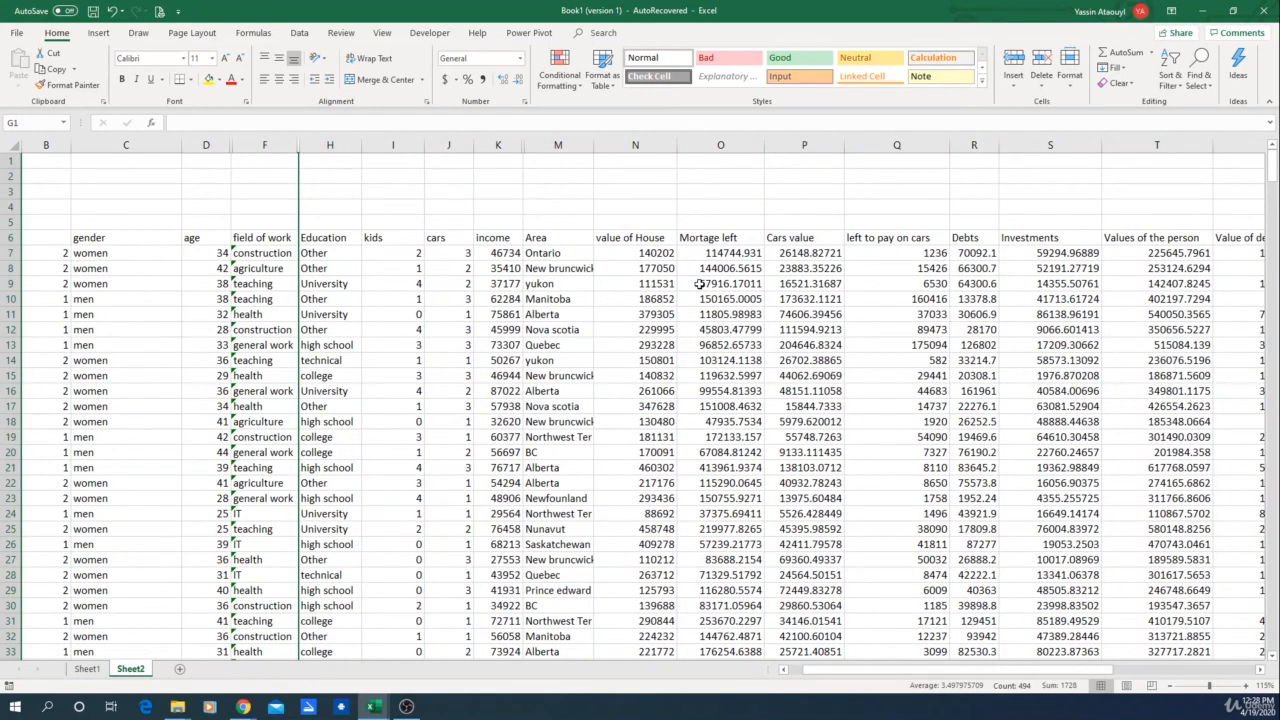
Step: Hide the gender code column B
left_click(46, 146)
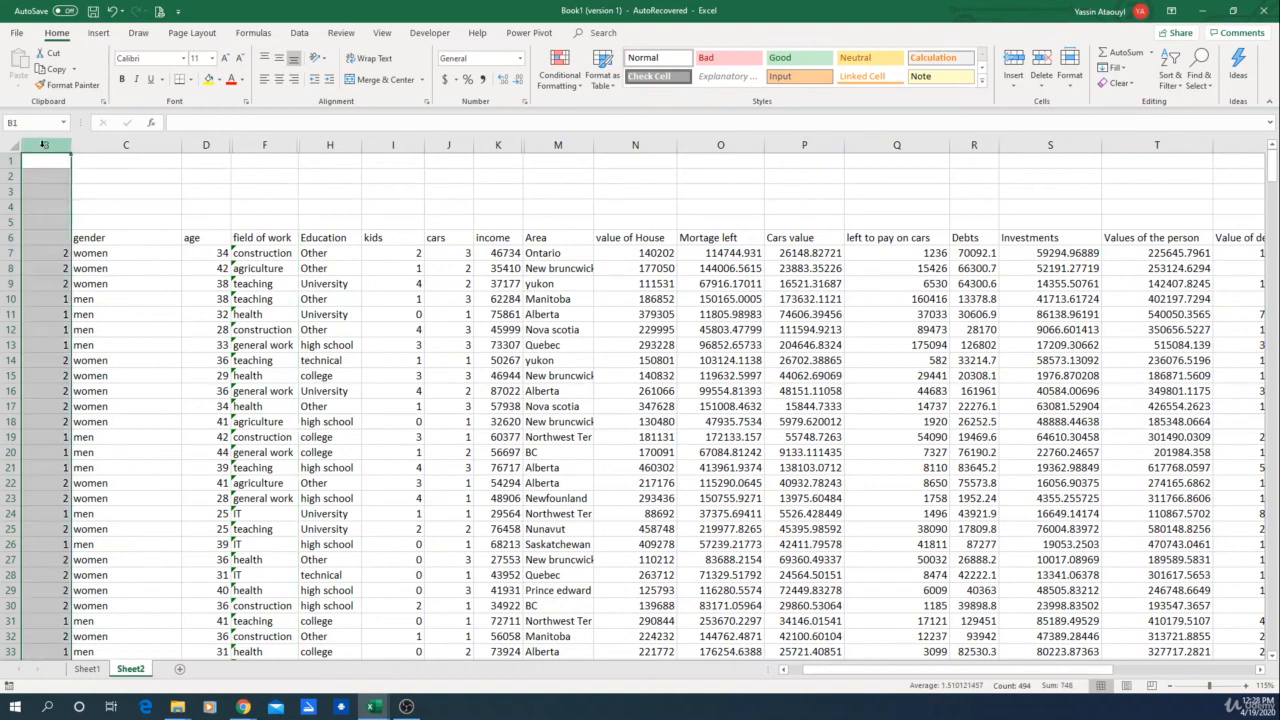
right_click(46, 148)
left_click(97, 321)
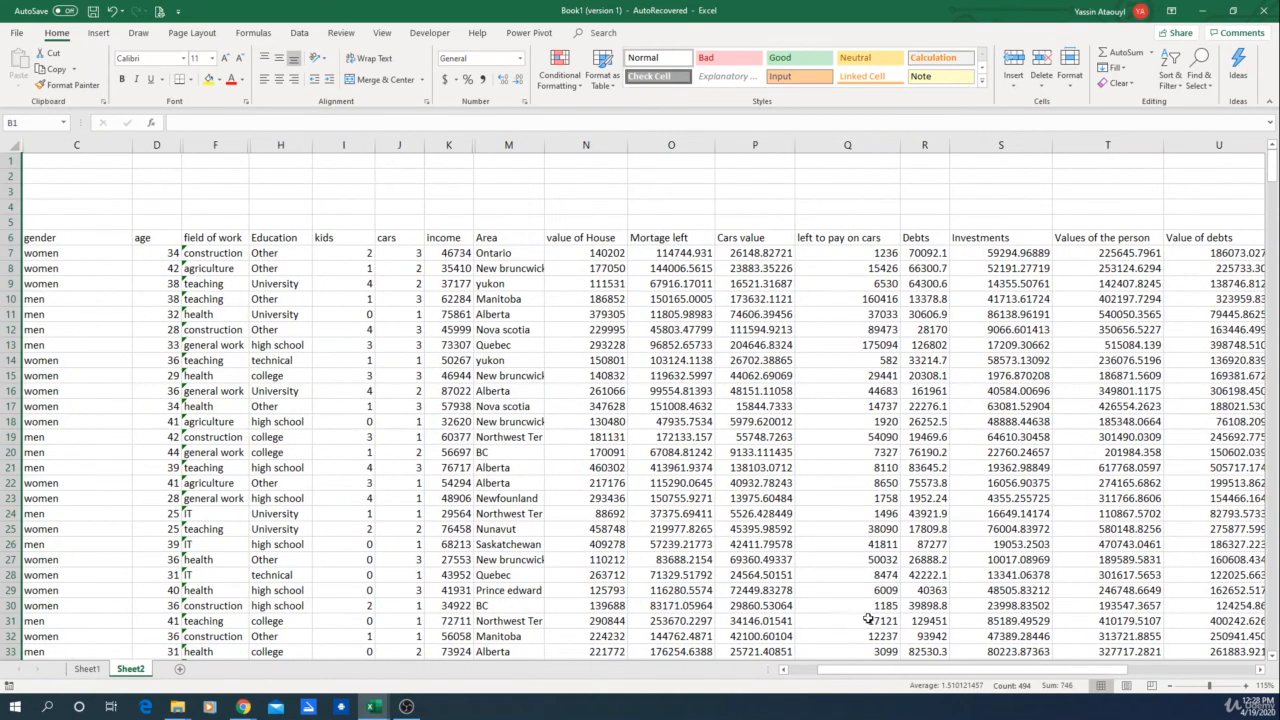
Step: Zoom out over the whole dataset and recalculate the workbook repeatedly to regenerate the random values
key("Right")
key("Right")
key("Right")
key("Right")
key("Right")
key("Right")
key("Right")
key("Right")
key("Right")
key("Right")
key("Right")
key("Right")
key("Right")
key("Right")
key("Right")
key("Right")
key("Right")
key("Right")
key("Right")
key("Right")
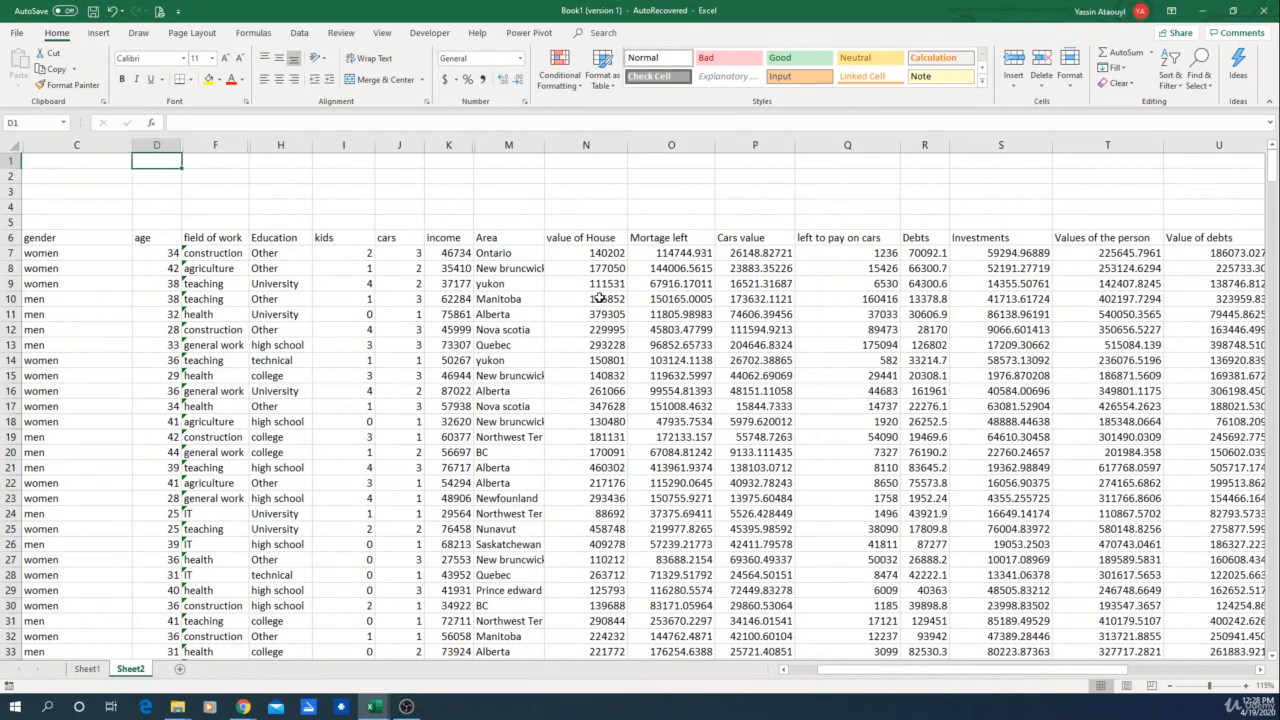
key("Left")
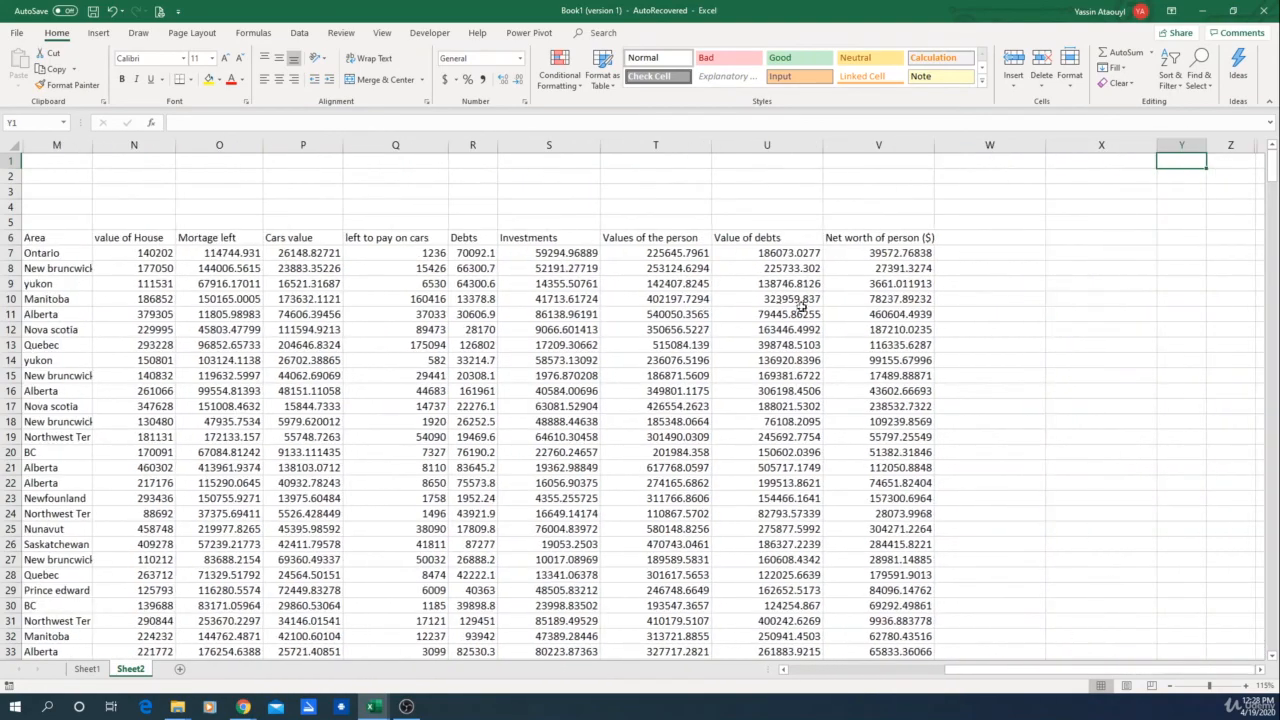
scroll(731, 360, "down", 3, "ctrl")
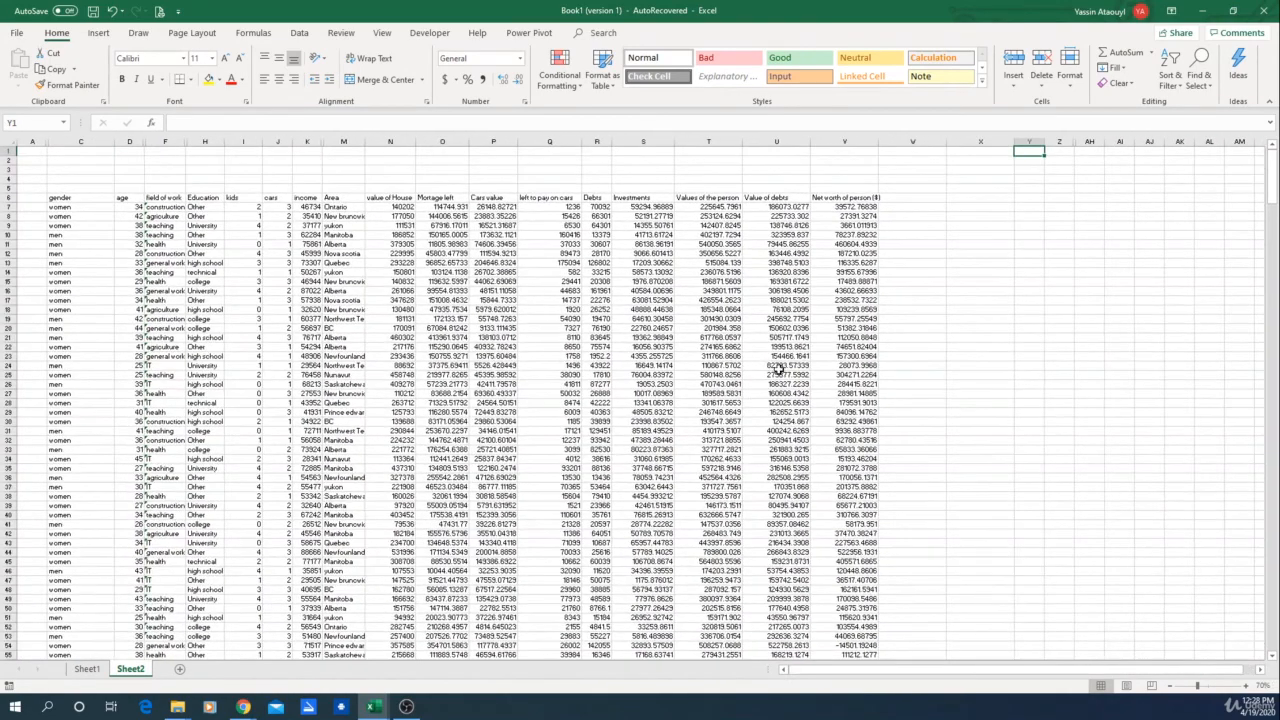
key("Left")
key("Left")
key("Left")
key("Left")
key("Left")
key("Left")
key("Left")
key("Left")
key("Left")
key("Left")
key("Left")
key("Left")
key("Left")
key("Left")
key("Left")
key("Left")
key("Left")
key("Left")
key("Left")
key("Left")
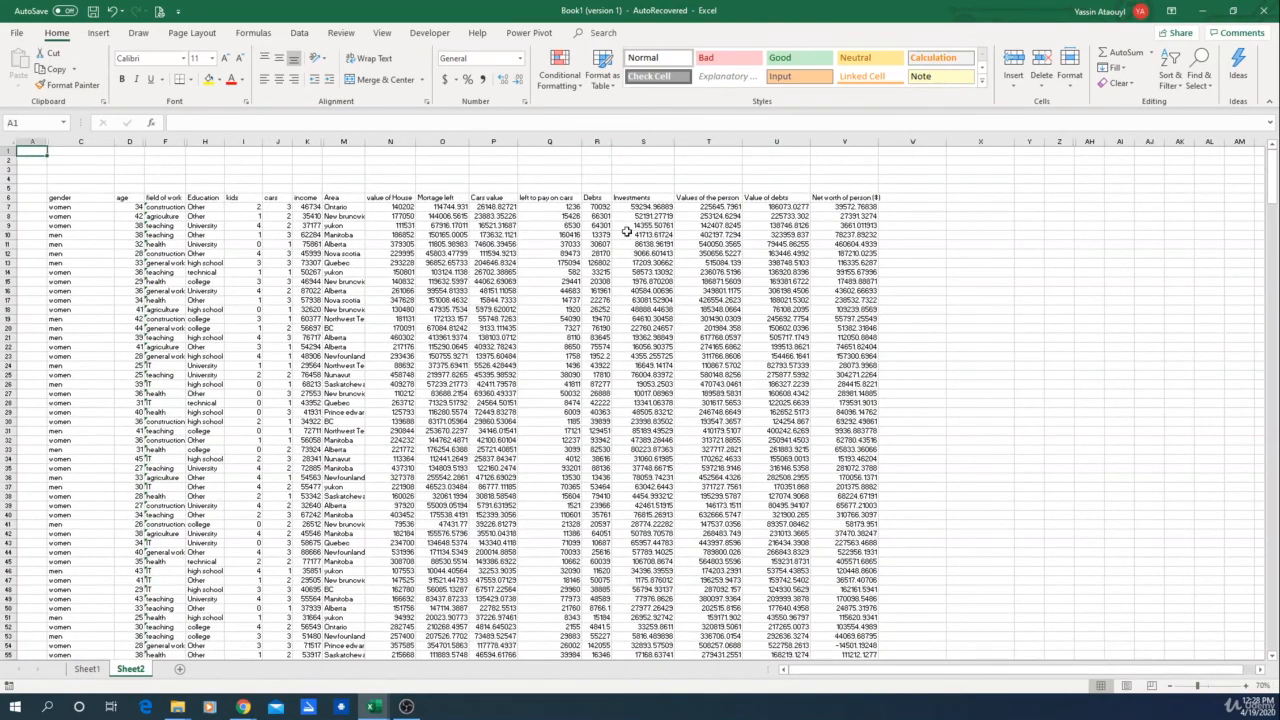
left_click(767, 169)
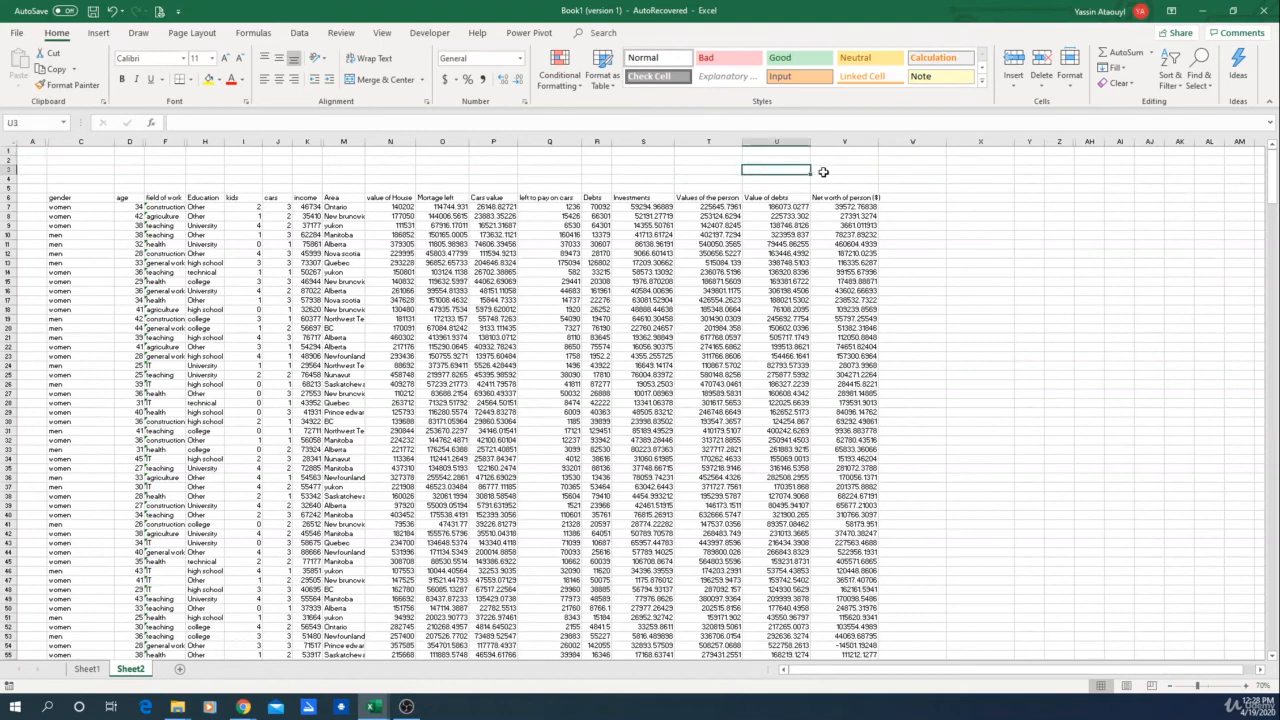
key("F9")
key("F9")
key("F9")
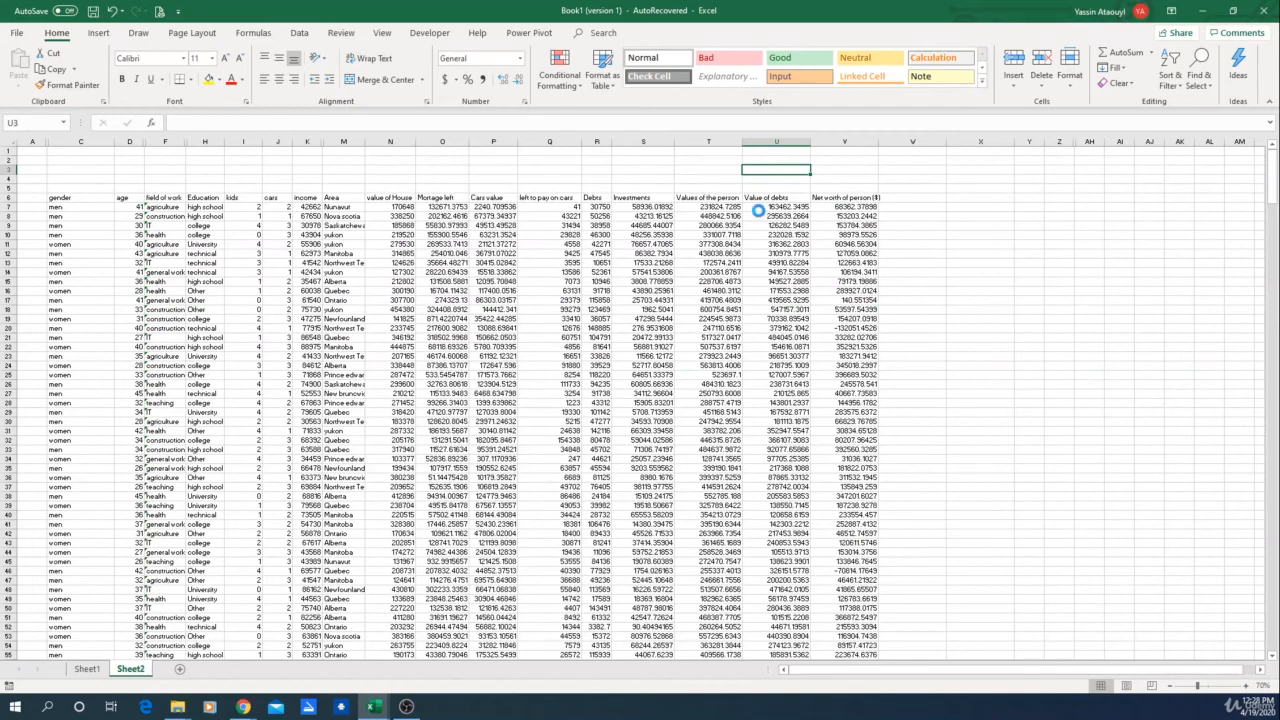
key("F9")
key("F9")
key("F9")
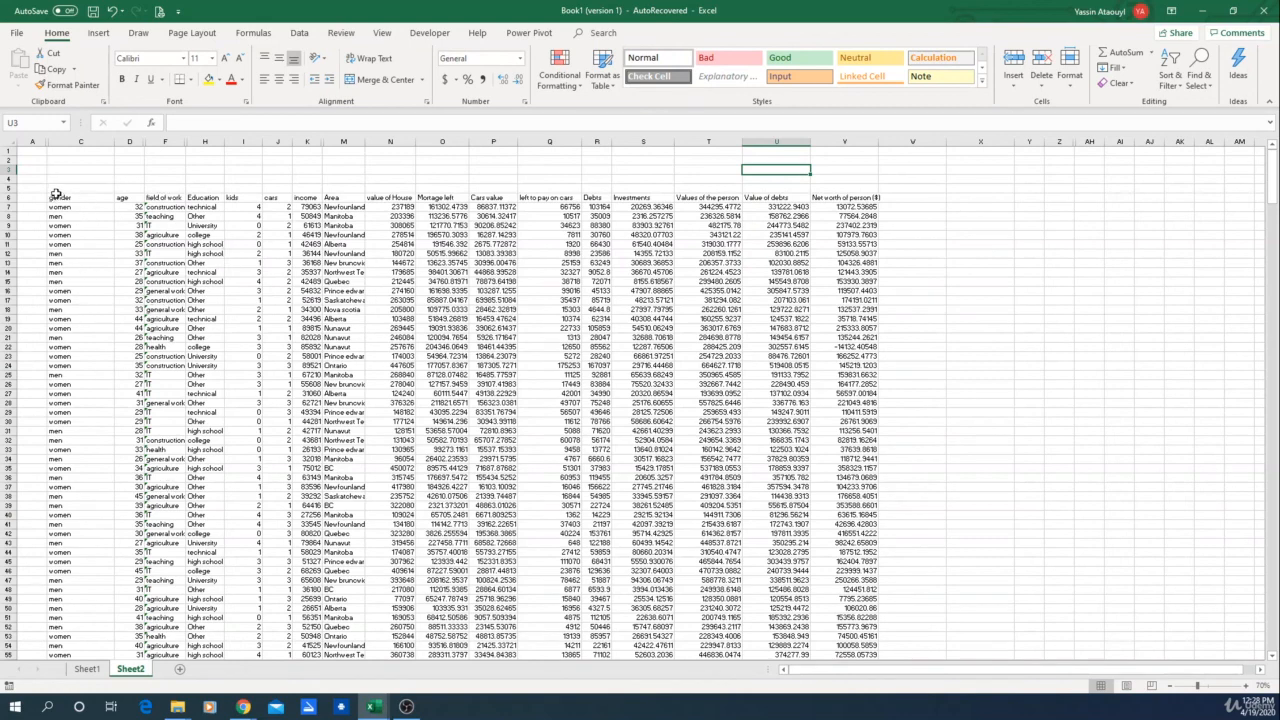
Step: Format the dataset from the gender header down to row 500 as a table with headers
left_click_drag(56, 192, 508, 411)
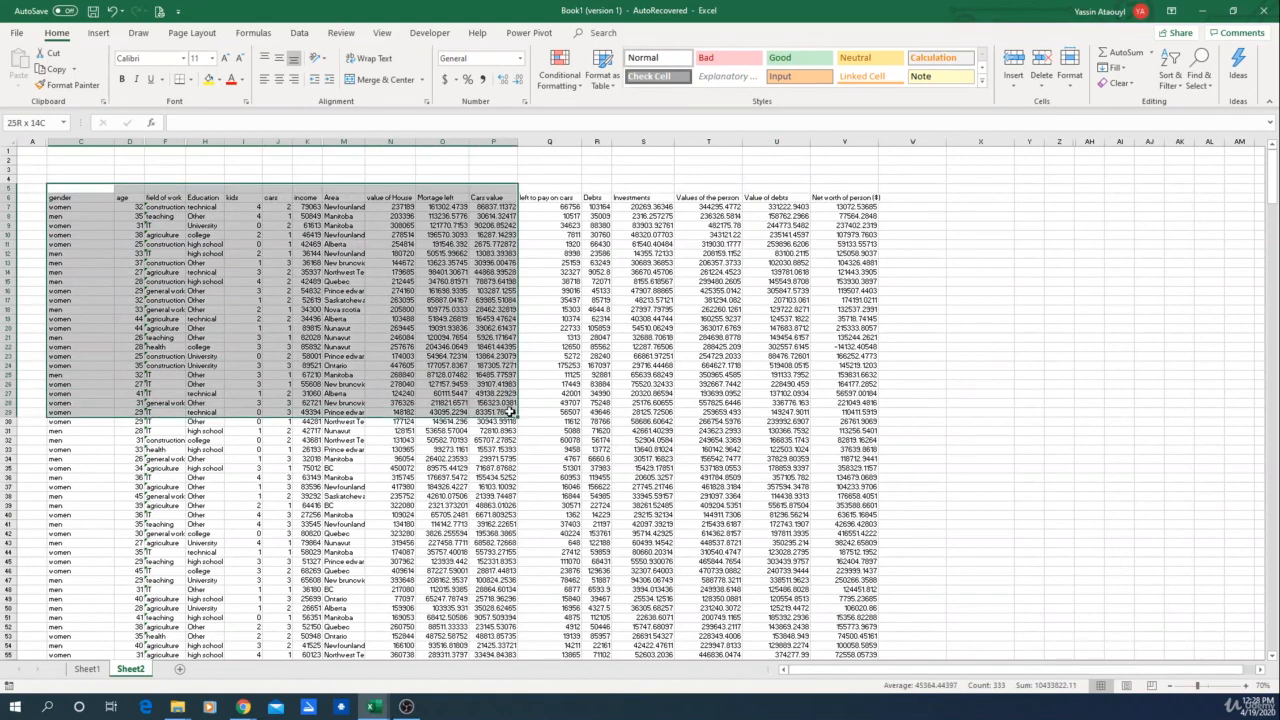
left_click(489, 158)
left_click_drag(79, 202, 848, 718)
left_click_drag(854, 577, 857, 217)
scroll(801, 326, "up", 7)
scroll(527, 208, "up", 20)
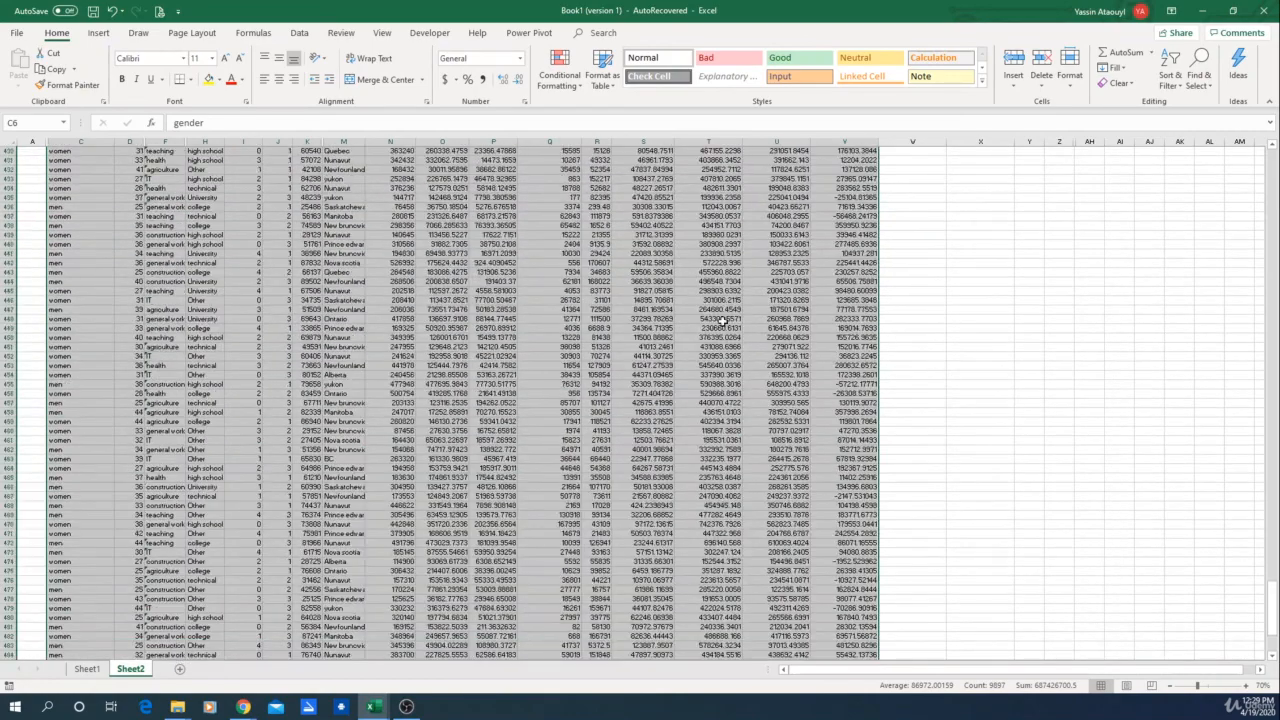
scroll(527, 208, "up", 20)
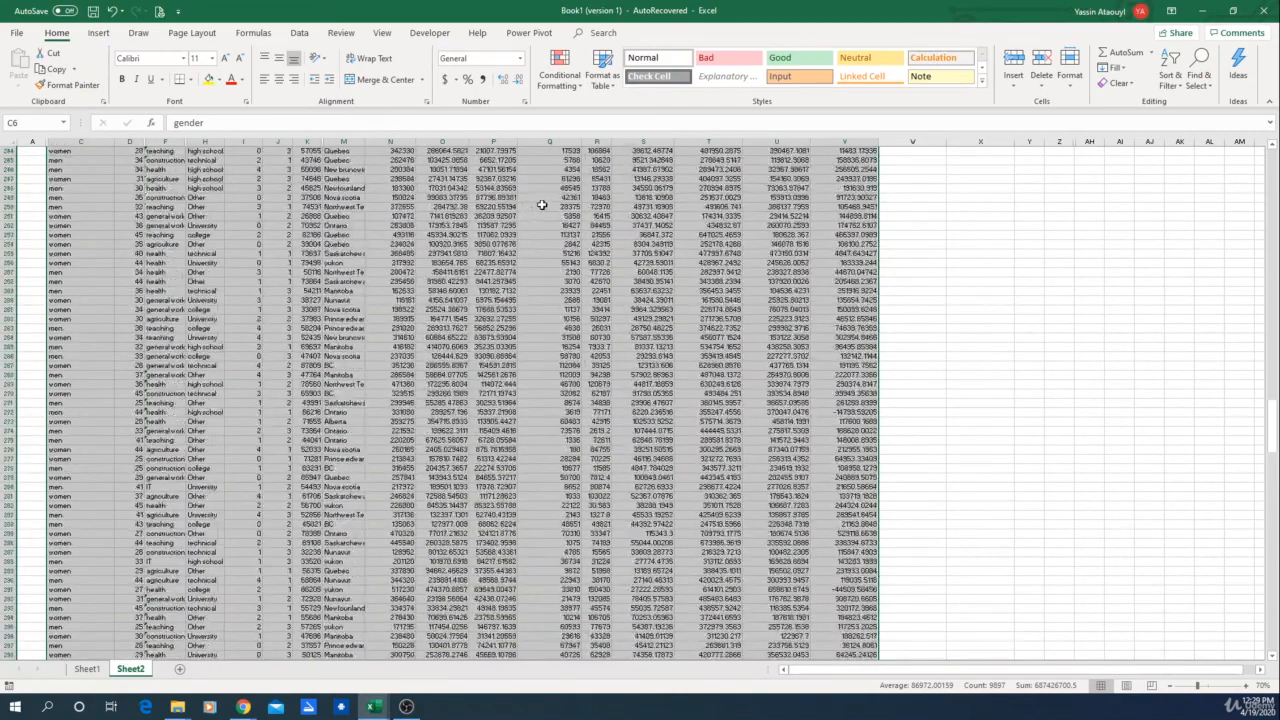
left_click_drag(1272, 346, 1272, 180)
left_click(99, 33)
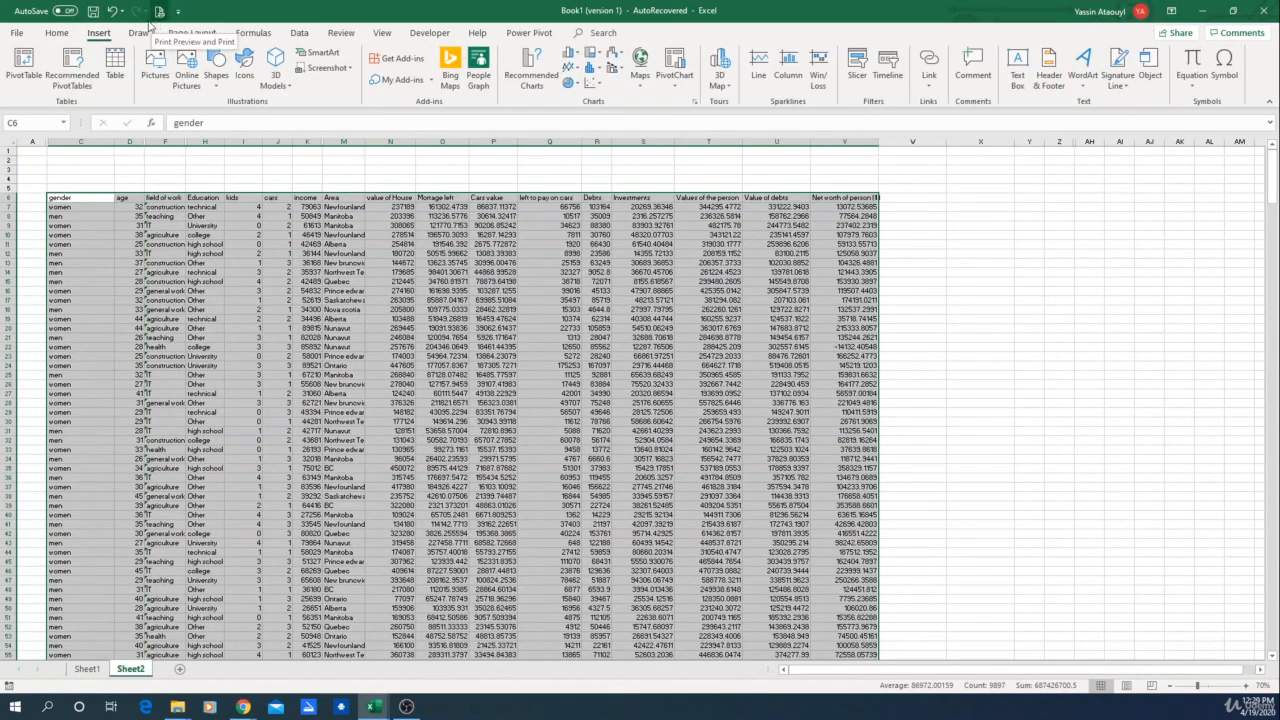
left_click(115, 65)
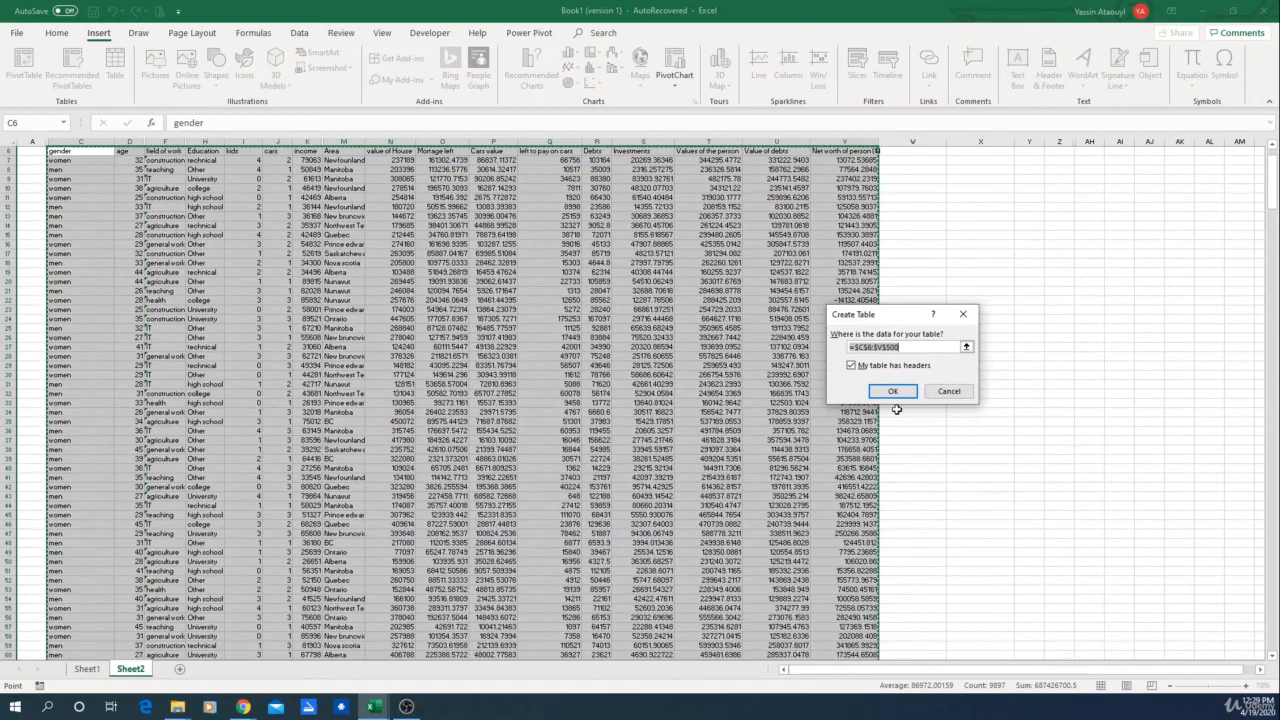
left_click(896, 391)
scroll(335, 370, "up", 2)
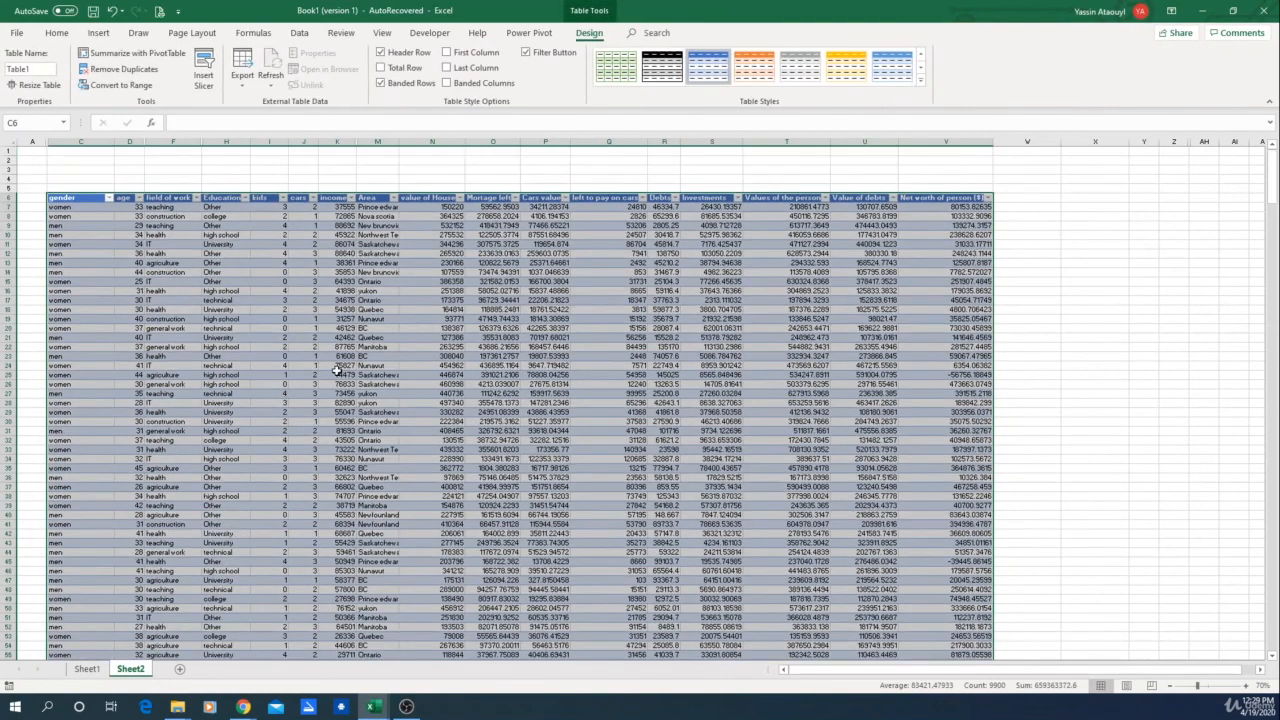
Step: Filter the table's gender column to show only women
left_click(490, 178)
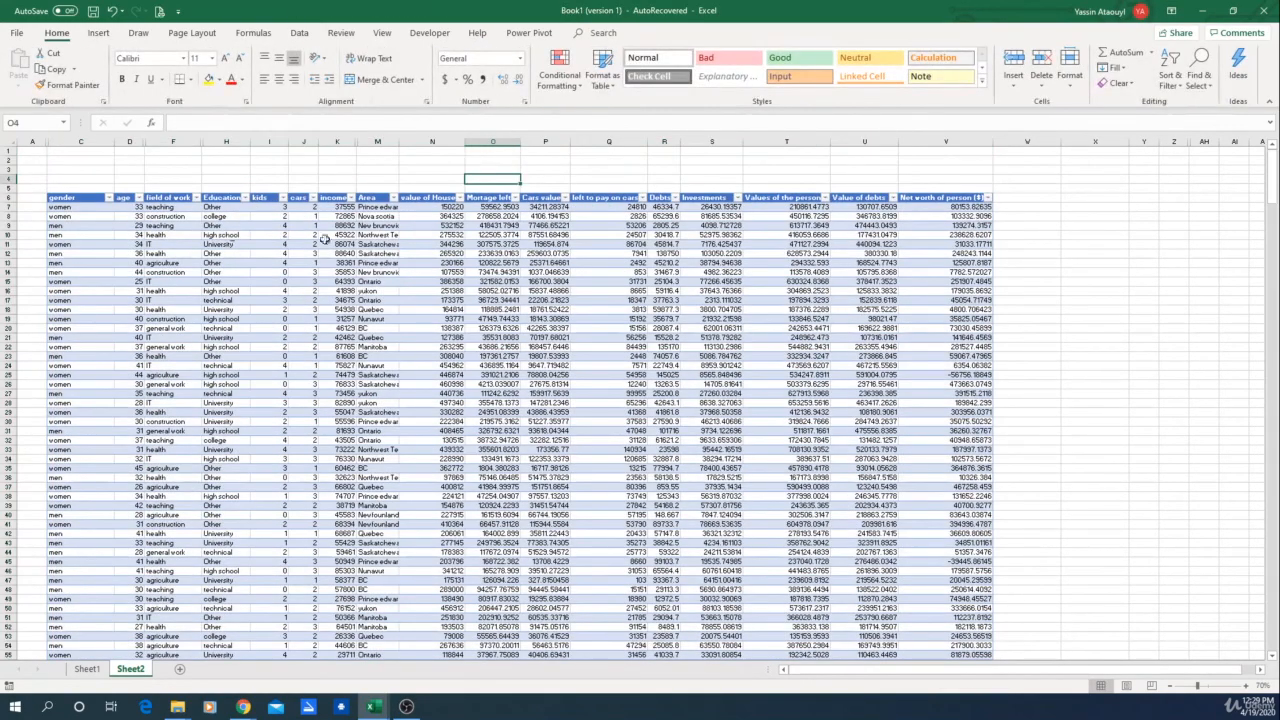
left_click(110, 203)
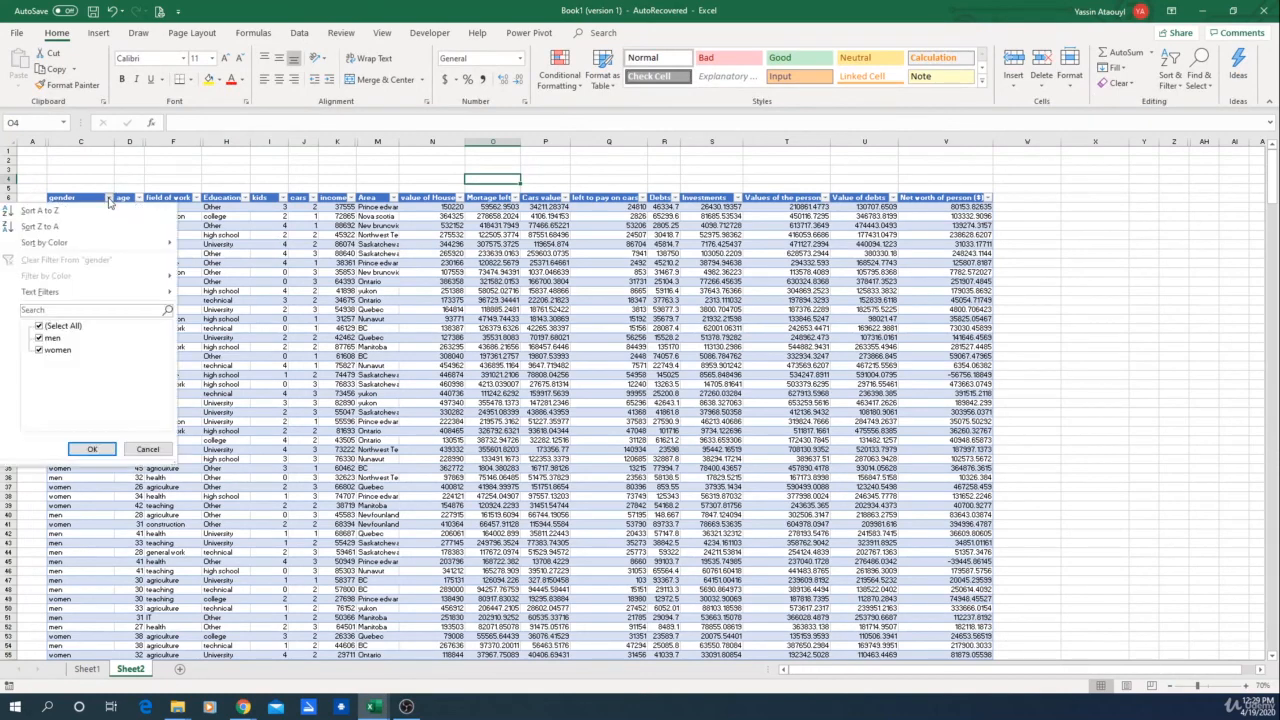
left_click(39, 339)
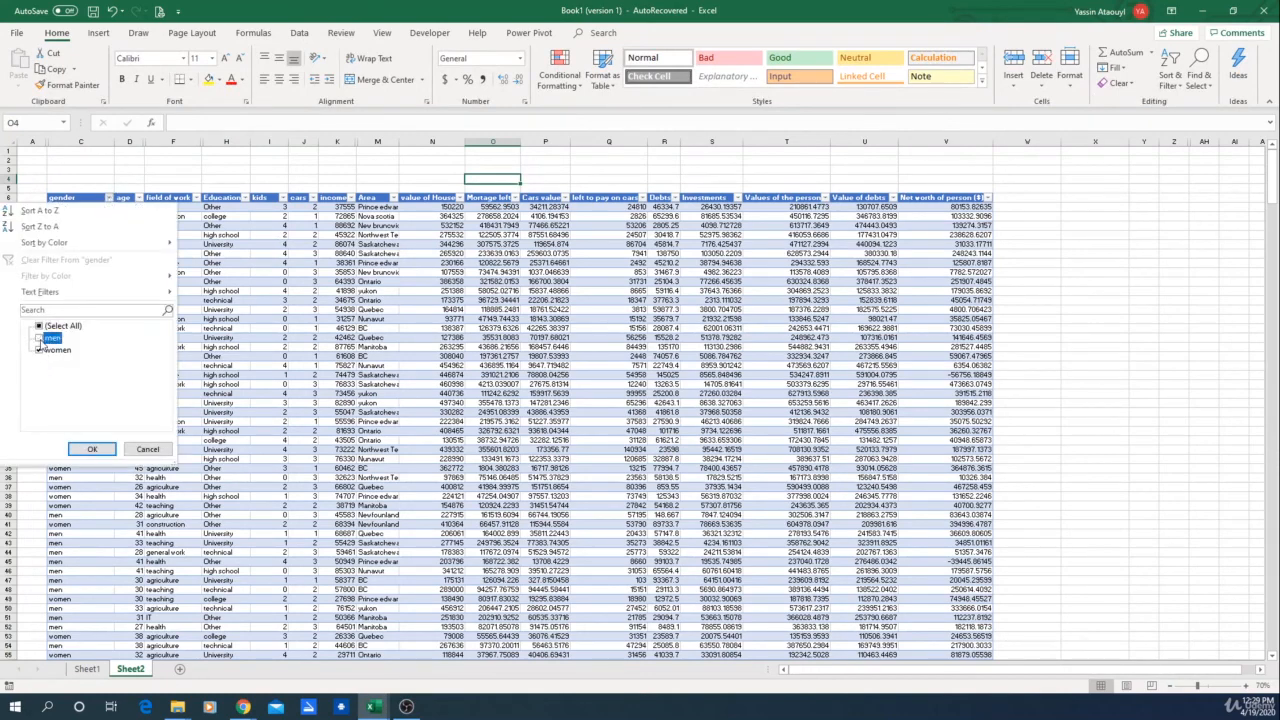
left_click(88, 449)
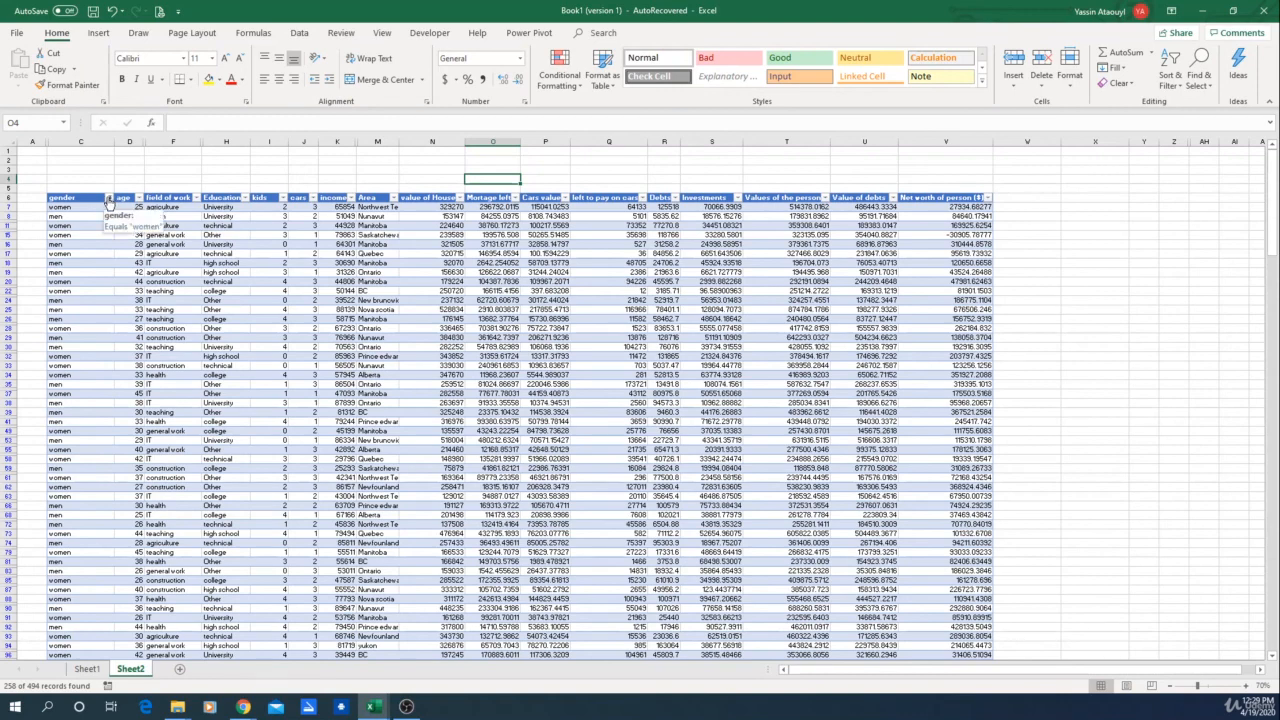
Step: Include men again in the gender filter so all rows show
left_click(110, 203)
left_click(39, 339)
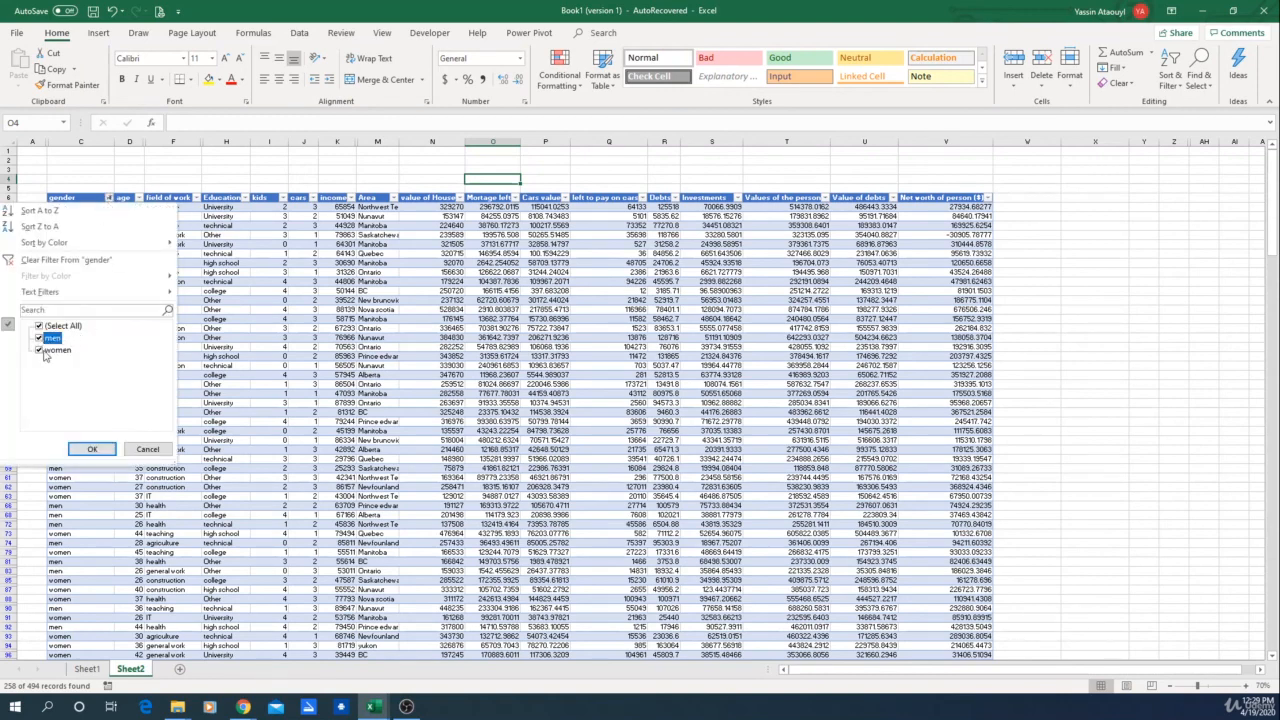
left_click(92, 449)
left_click(207, 170)
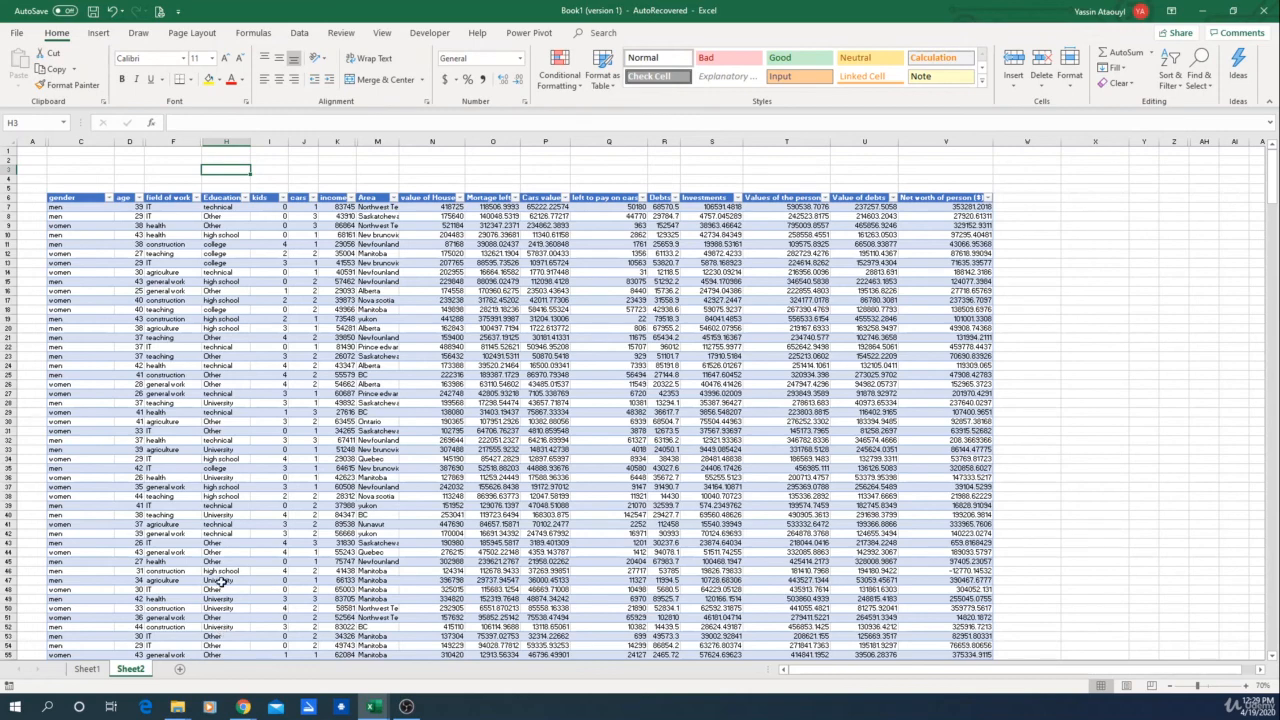
left_click(107, 198)
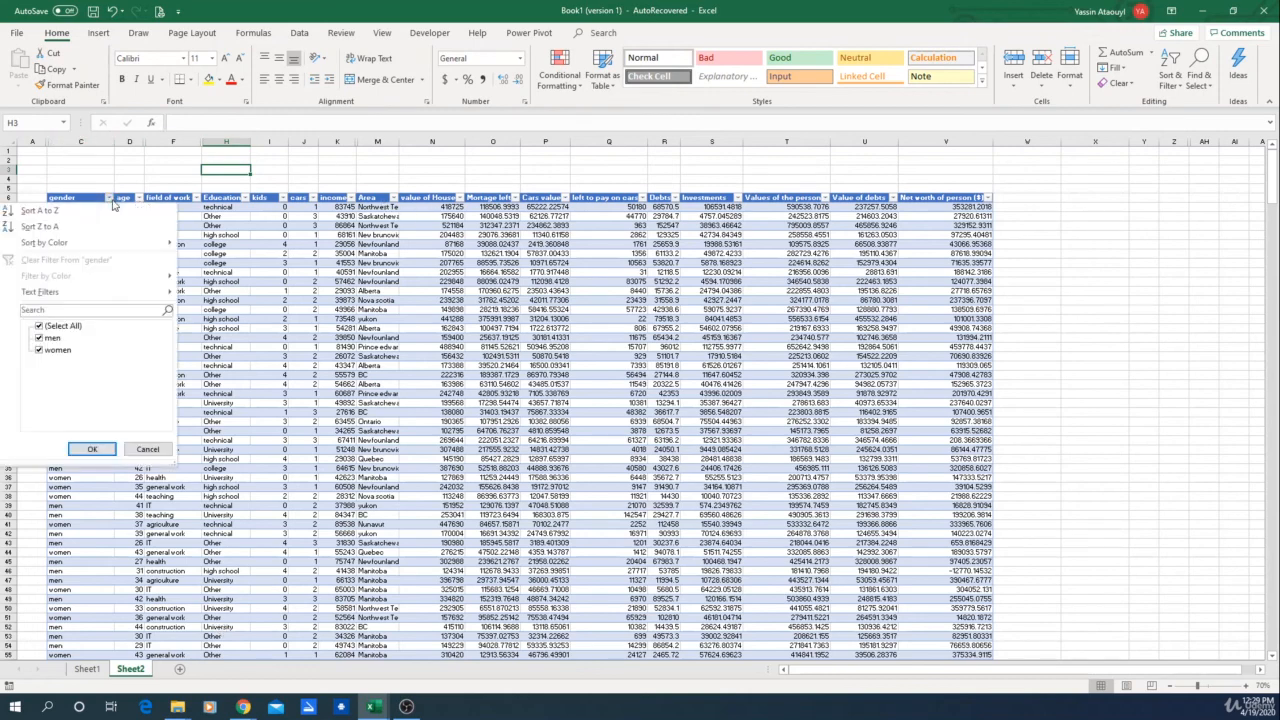
left_click(173, 152)
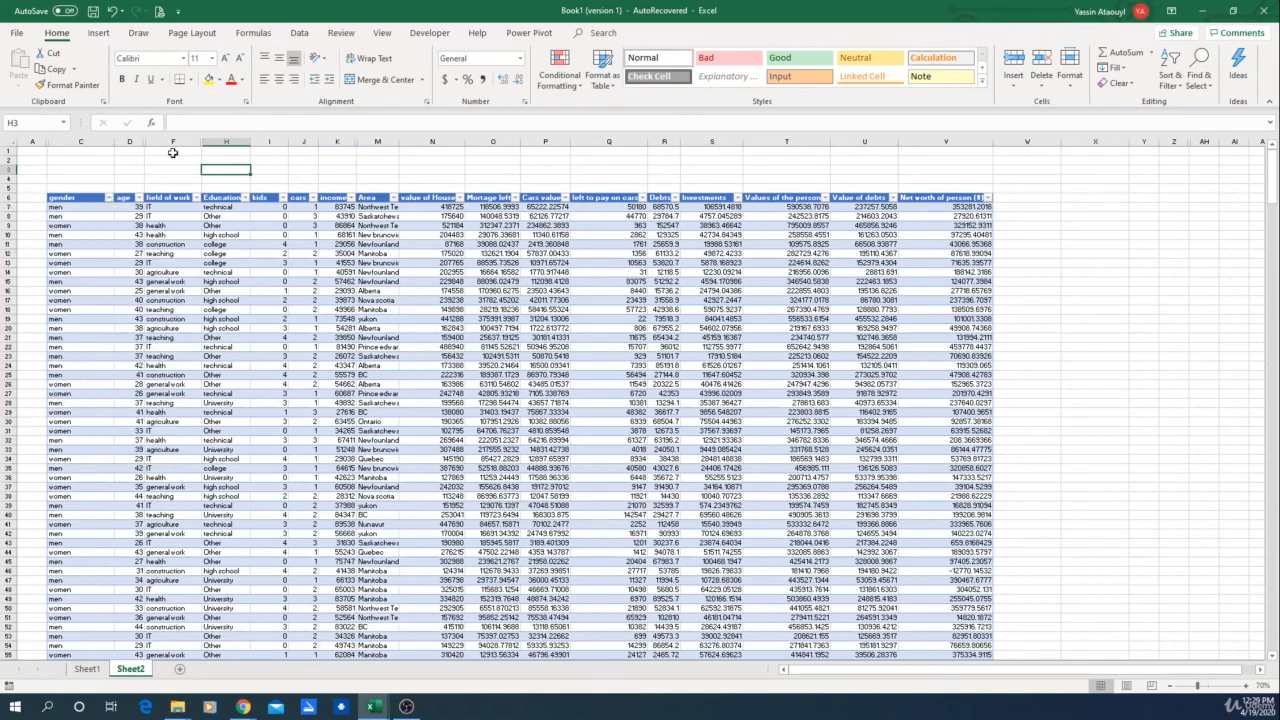